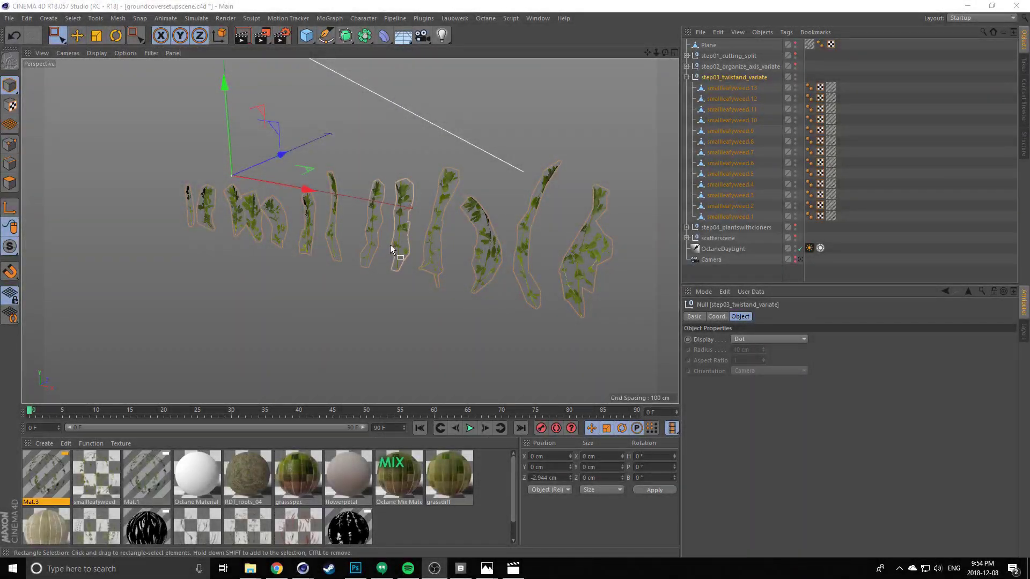
# Add a MoGraph Cloner object to the scene
pyautogui.keyDown('alt'); pyautogui.moveTo(398, 246); pyautogui.dragTo(295, 287); pyautogui.keyUp('alt')
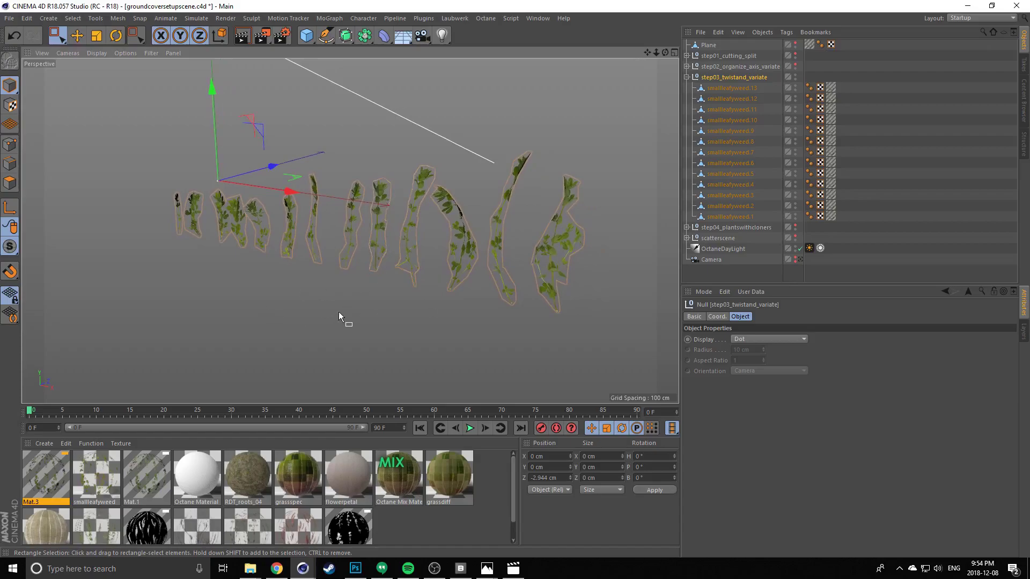
pyautogui.keyDown('alt'); pyautogui.moveTo(185, 284); pyautogui.dragTo(330, 241); pyautogui.keyUp('alt')
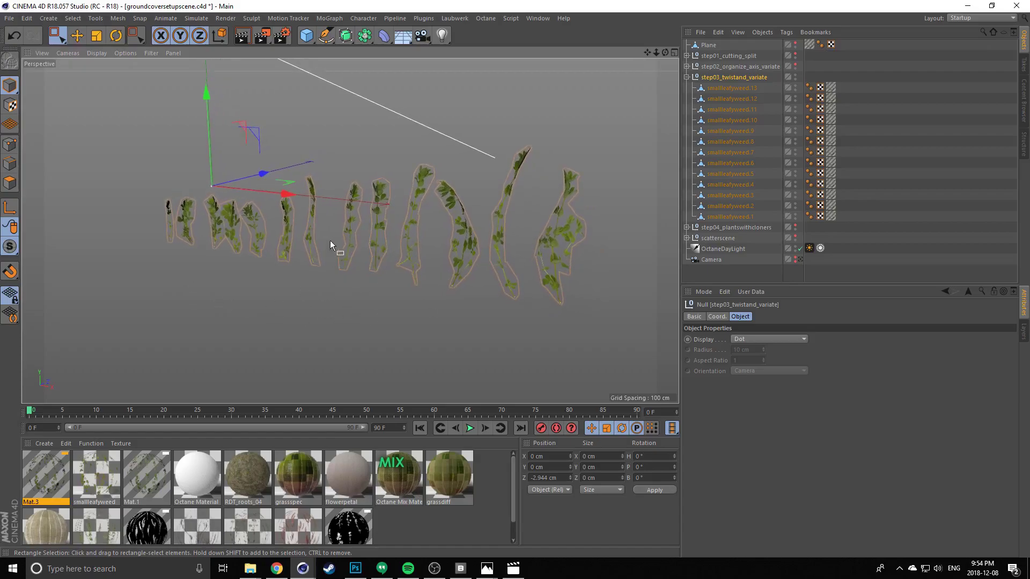
pyautogui.click(324, 19)
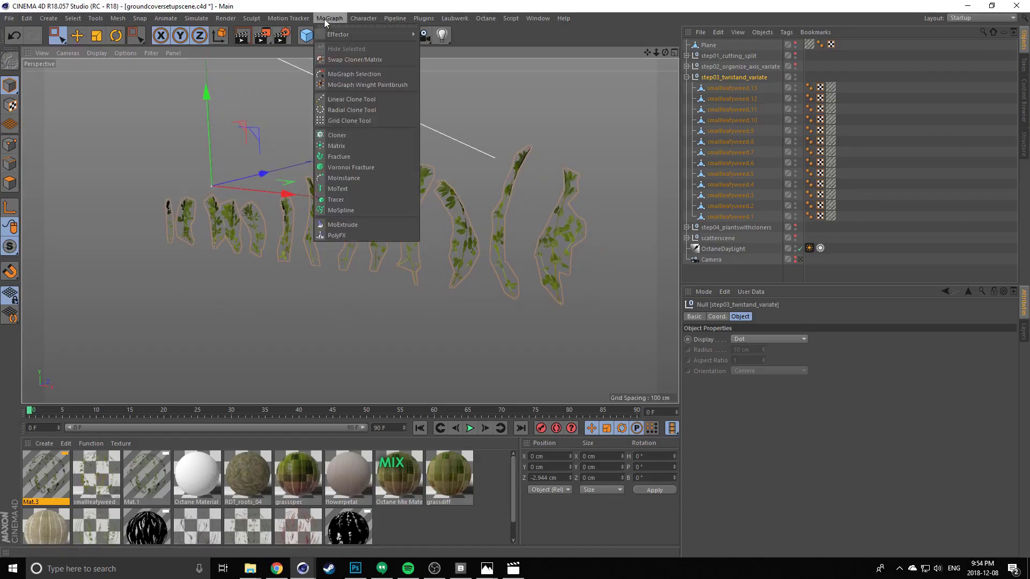
pyautogui.click(334, 136)
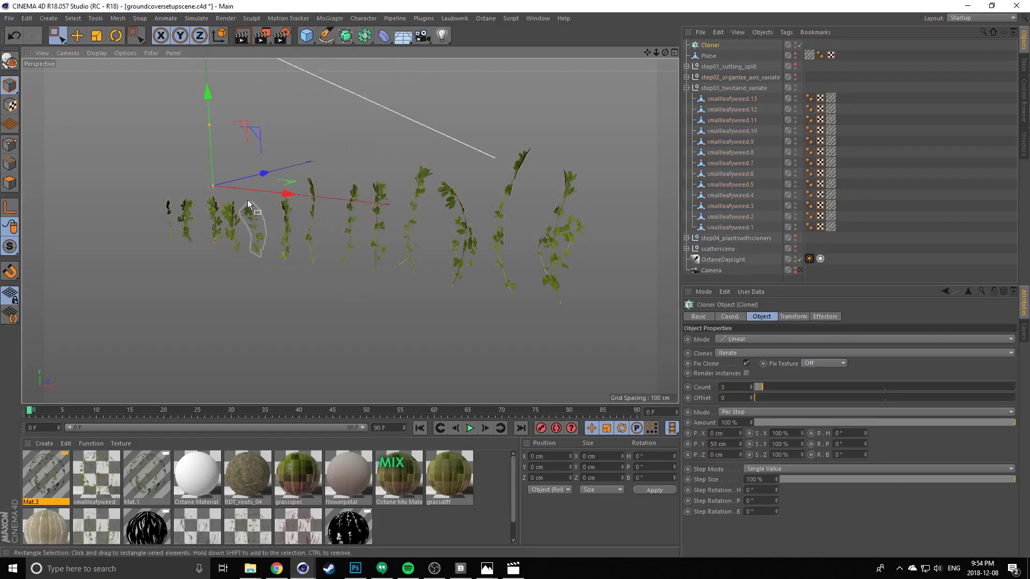
pyautogui.keyDown('alt'); pyautogui.moveTo(249, 207); pyautogui.dragTo(402, 201); pyautogui.keyUp('alt')
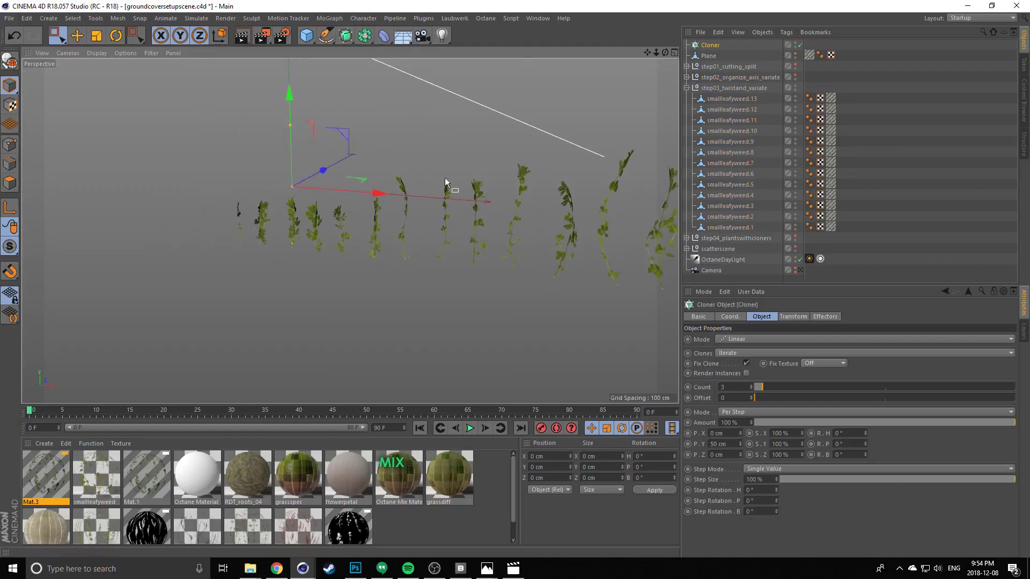
# Move all the smallleafyweed objects, 1 to 13, from the step03_twistand_variate group into the Cloner as its children
pyautogui.click(719, 102)
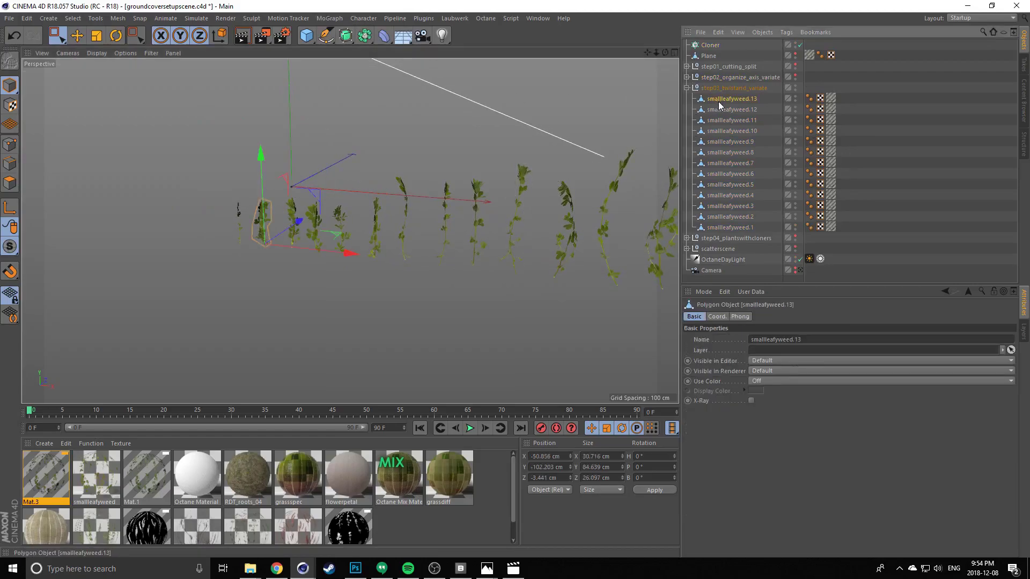
pyautogui.keyDown('shift'); pyautogui.click(714, 229); pyautogui.keyUp('shift')
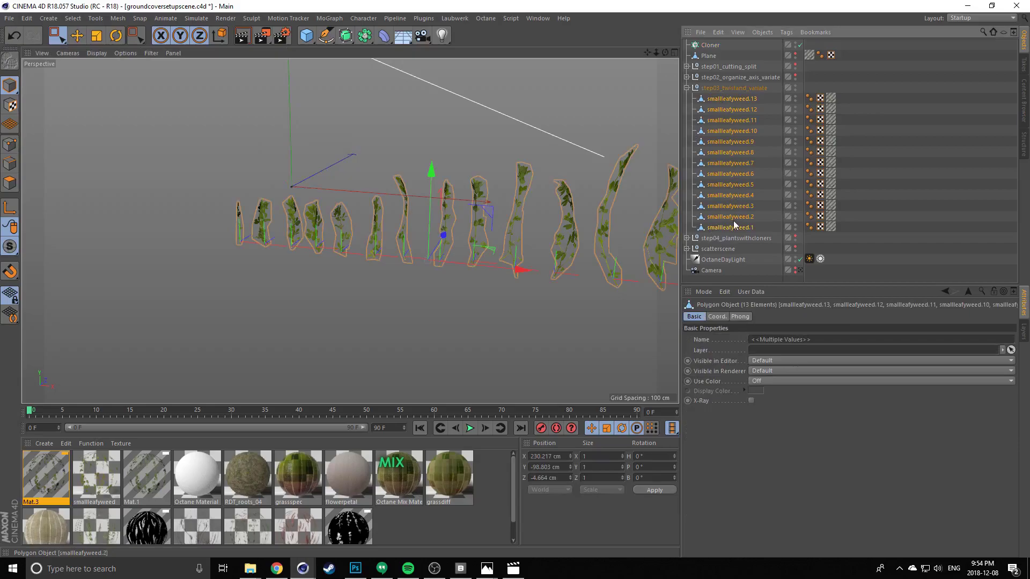
pyautogui.moveTo(735, 224); pyautogui.dragTo(711, 50)
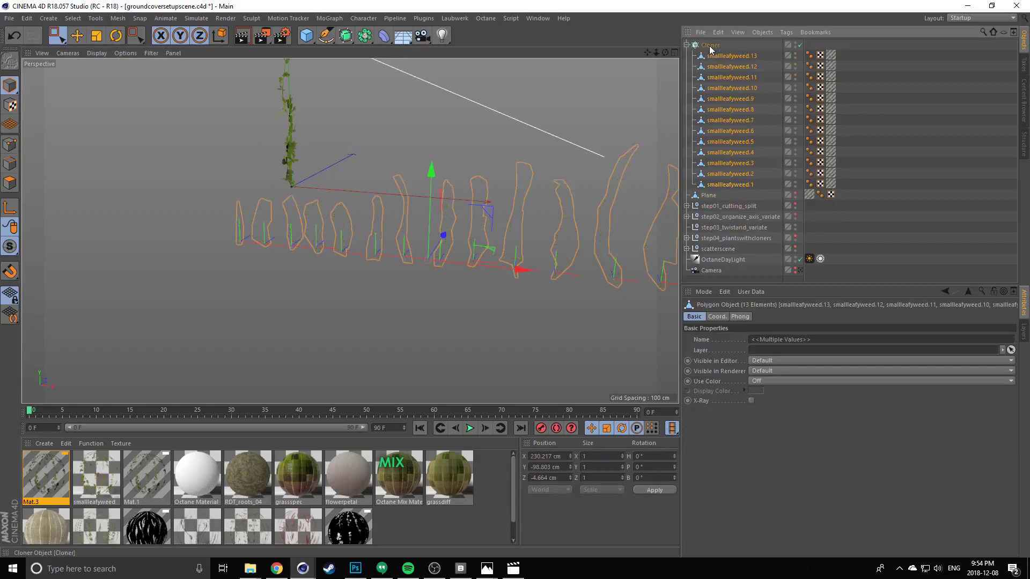
# Set the Cloner to Radial mode and orient its clones on the XZ plane
pyautogui.click(710, 46)
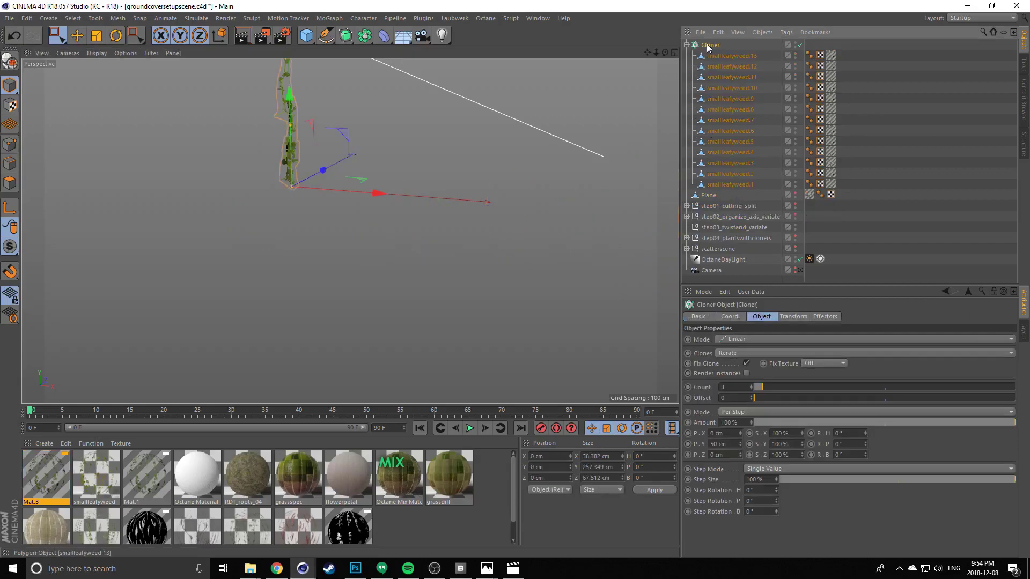
pyautogui.keyDown('alt'); pyautogui.moveTo(308, 96); pyautogui.dragTo(316, 135, button='middle'); pyautogui.keyUp('alt')
pyautogui.keyDown('alt'); pyautogui.moveTo(269, 138); pyautogui.dragTo(367, 169); pyautogui.keyUp('alt')
pyautogui.keyDown('alt'); pyautogui.moveTo(341, 157); pyautogui.dragTo(351, 183, button='middle'); pyautogui.keyUp('alt')
pyautogui.click(707, 47)
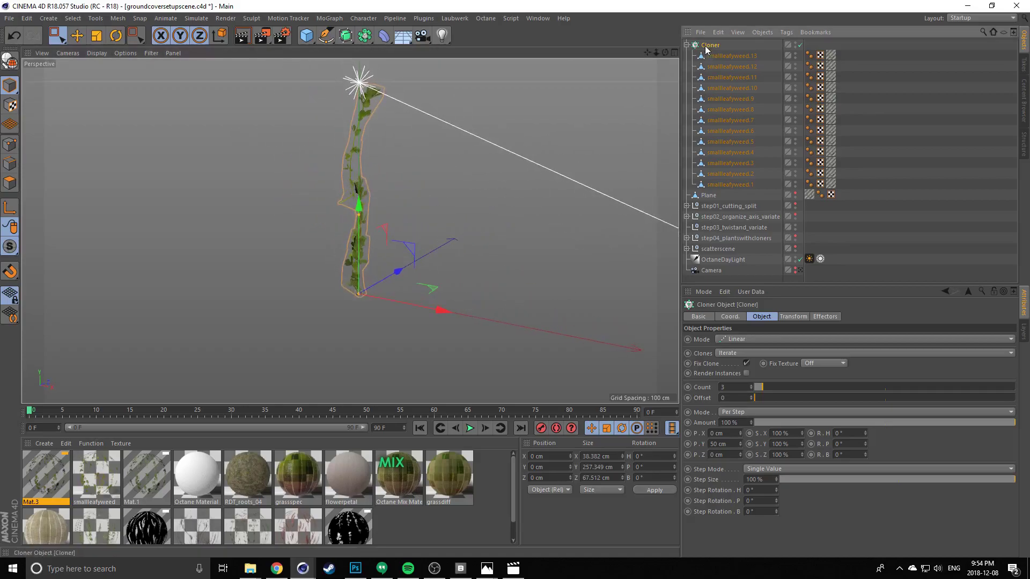
pyautogui.moveTo(789, 292); pyautogui.dragTo(803, 212)
pyautogui.click(737, 250)
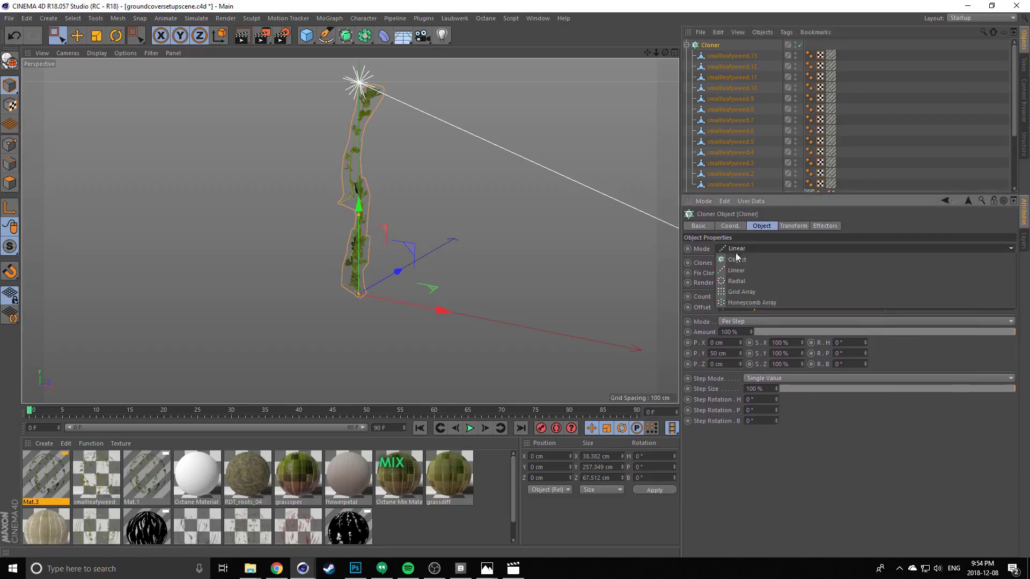
pyautogui.click(748, 280)
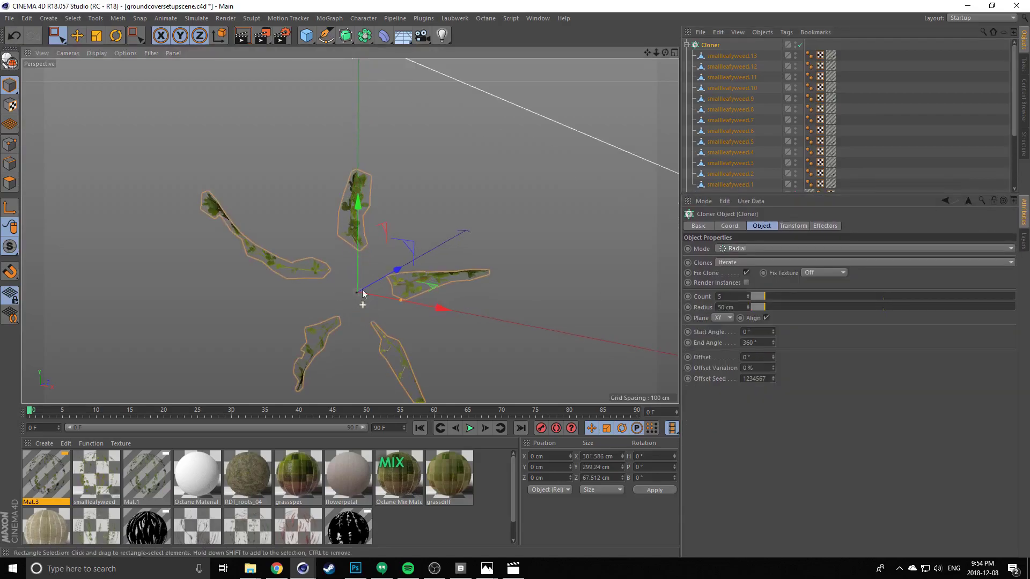
pyautogui.moveTo(363, 292)
pyautogui.keyDown('alt'); pyautogui.mouseDown()
pyautogui.moveTo(232, 278)
pyautogui.moveTo(403, 275)
pyautogui.moveTo(155, 258)
pyautogui.moveTo(392, 258)
pyautogui.mouseUp(); pyautogui.keyUp('alt')
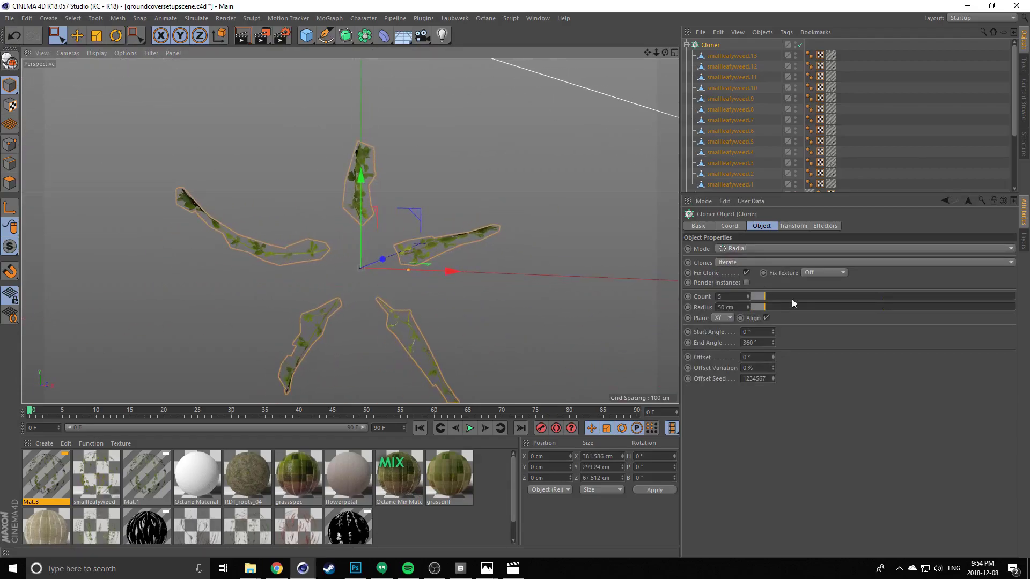
pyautogui.click(721, 318)
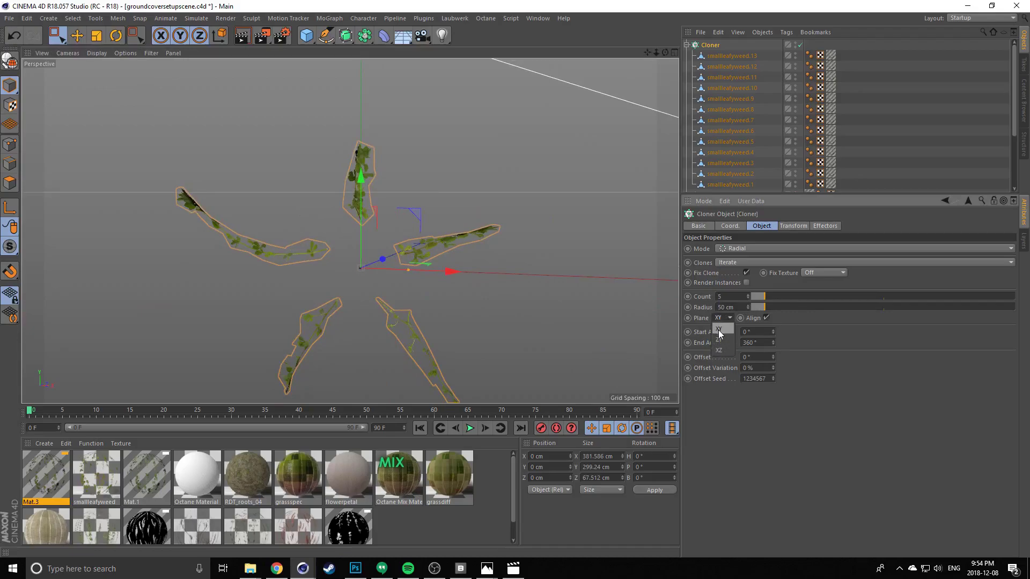
pyautogui.click(720, 350)
# Reduce the radial Cloner's radius to 10 cm so the weed stems gather closely at the base
pyautogui.keyDown('alt'); pyautogui.moveTo(301, 301); pyautogui.dragTo(387, 212); pyautogui.keyUp('alt')
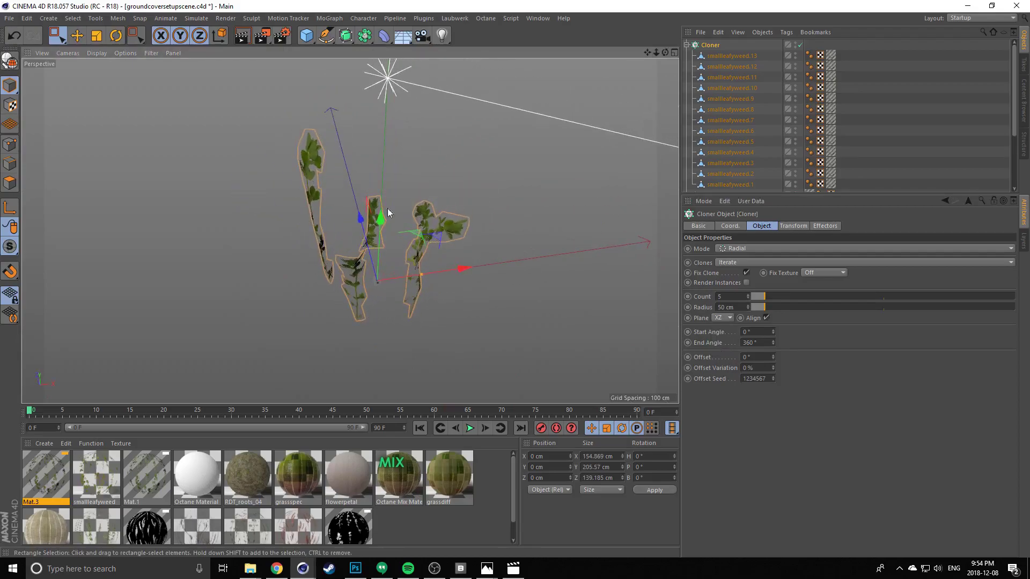
pyautogui.keyDown('alt'); pyautogui.moveTo(360, 262); pyautogui.dragTo(454, 269); pyautogui.keyUp('alt')
pyautogui.keyDown('alt'); pyautogui.moveTo(388, 216); pyautogui.dragTo(376, 252); pyautogui.keyUp('alt')
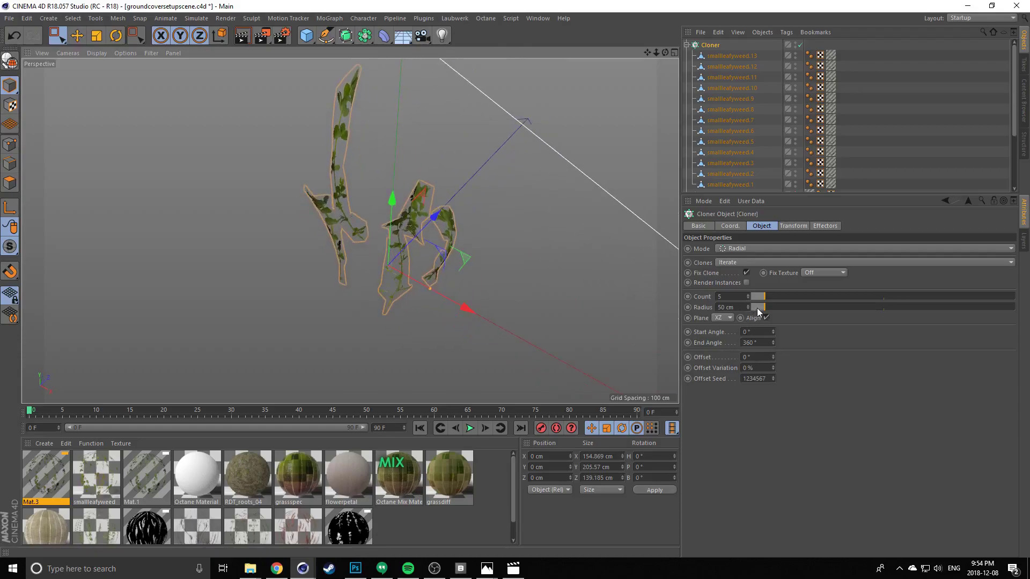
pyautogui.moveTo(757, 309); pyautogui.dragTo(755, 307)
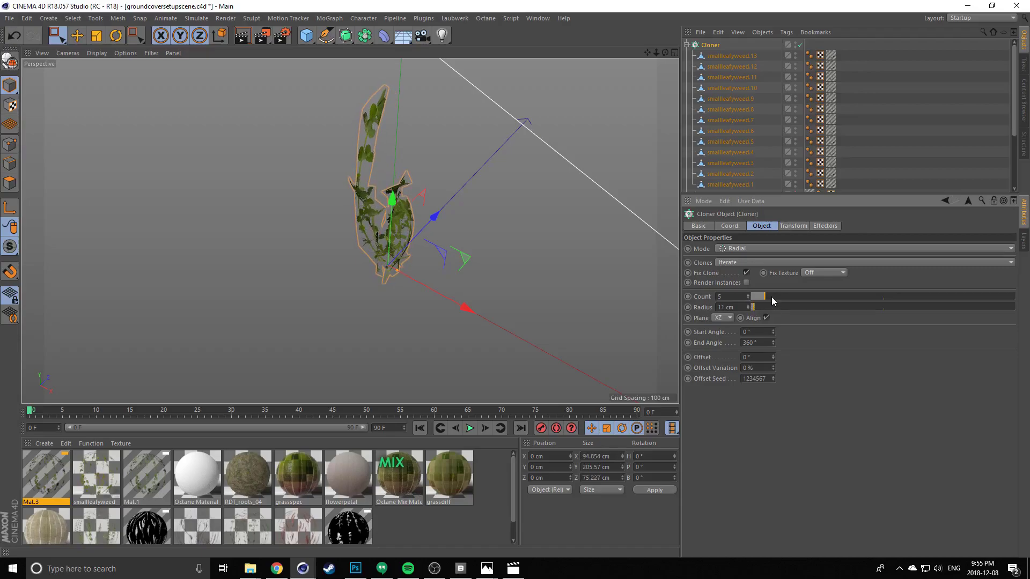
pyautogui.keyDown('alt'); pyautogui.moveTo(350, 230); pyautogui.dragTo(694, 315); pyautogui.keyUp('alt')
pyautogui.scroll(2, 419, 228)
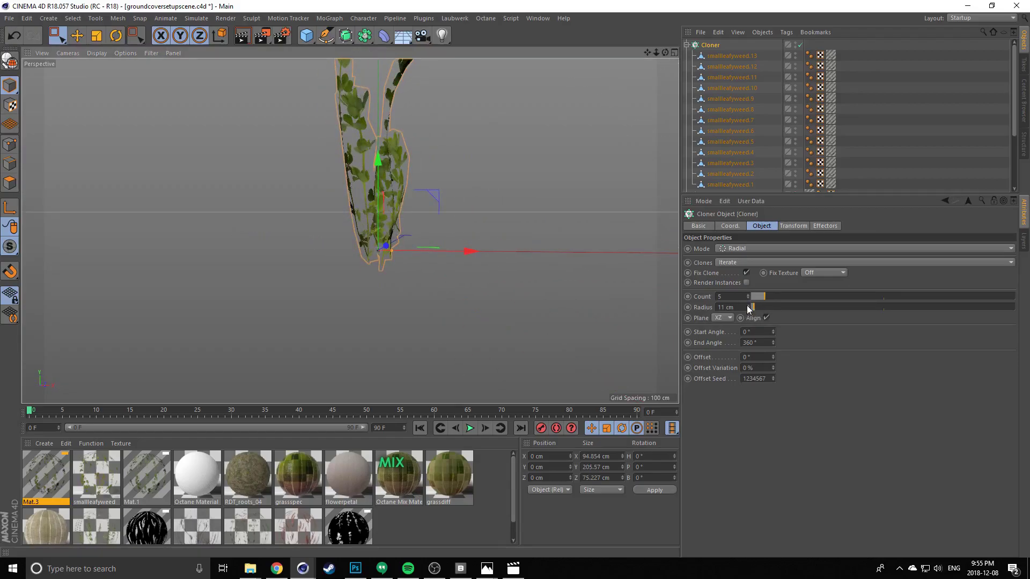
pyautogui.moveTo(747, 305); pyautogui.dragTo(748, 309)
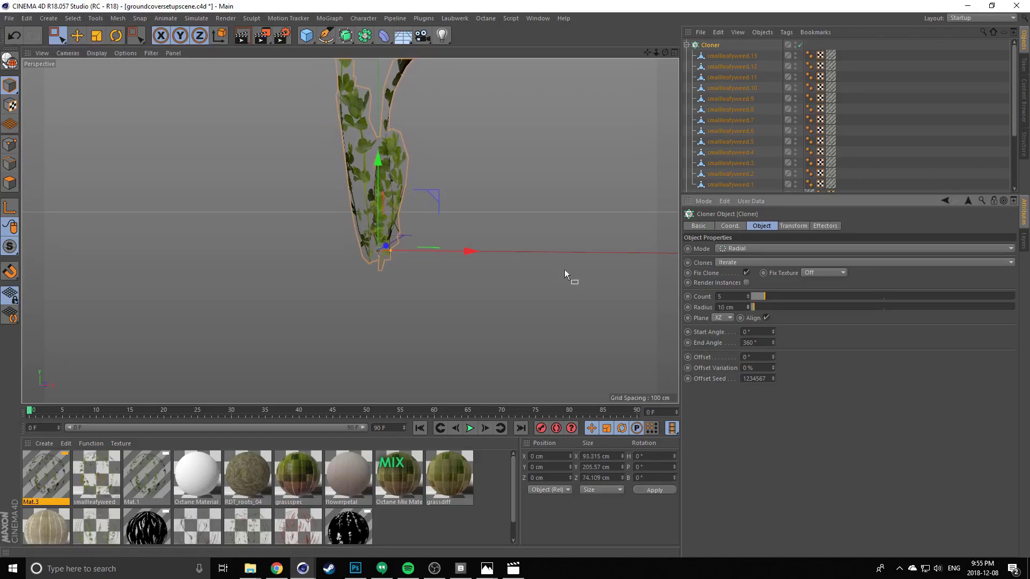
pyautogui.scroll(1, 381, 205)
pyautogui.keyDown('alt'); pyautogui.moveTo(358, 252); pyautogui.dragTo(595, 266); pyautogui.keyUp('alt')
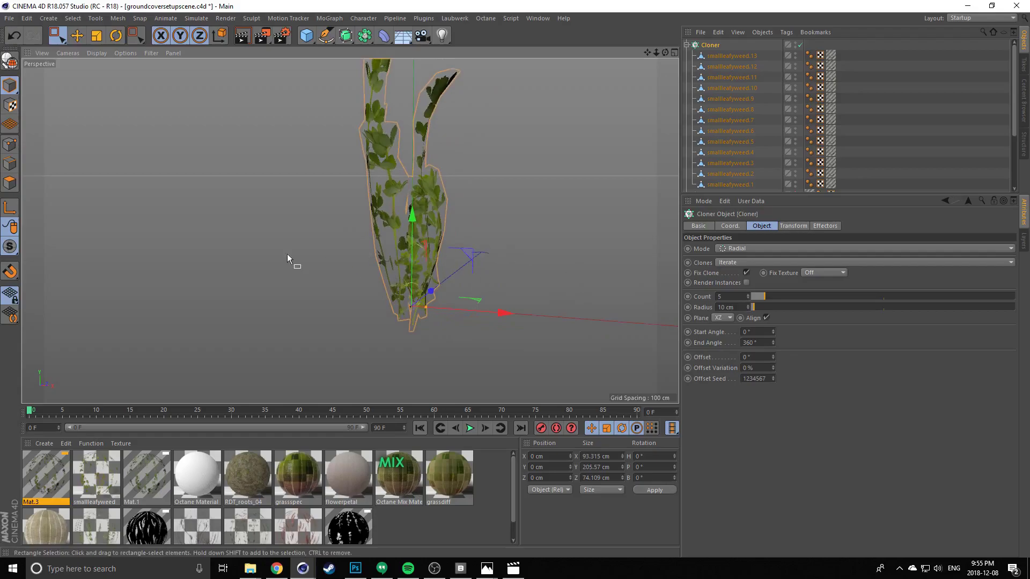
# Set the Cloner's clone distribution to Random
pyautogui.keyDown('alt'); pyautogui.moveTo(288, 253); pyautogui.dragTo(449, 207); pyautogui.keyUp('alt')
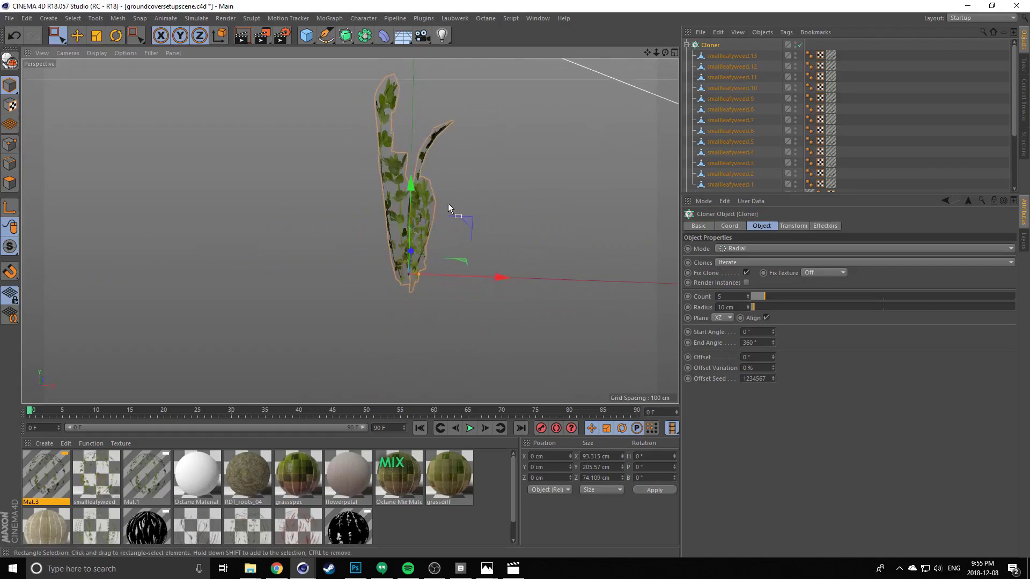
pyautogui.click(723, 262)
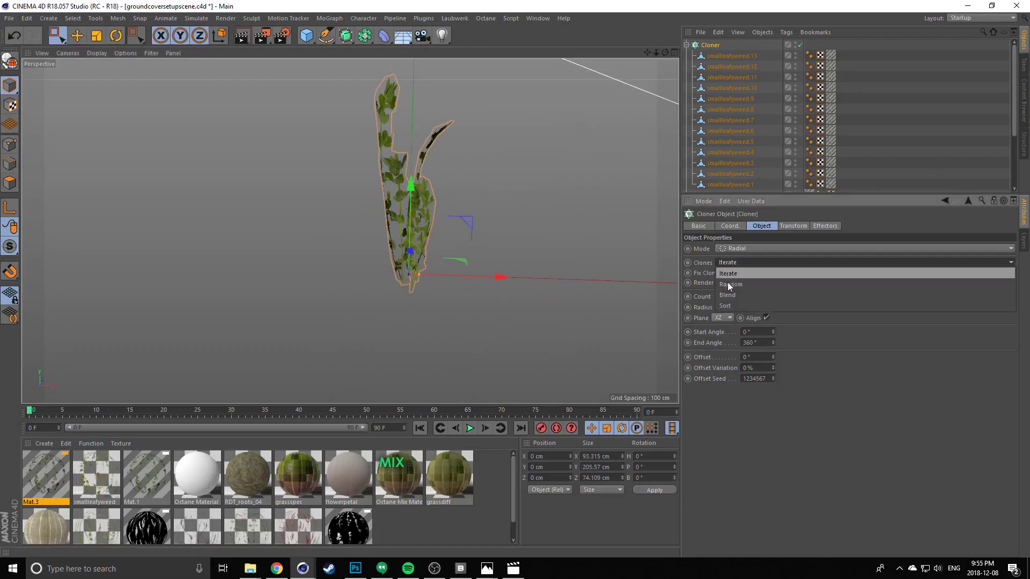
pyautogui.click(728, 285)
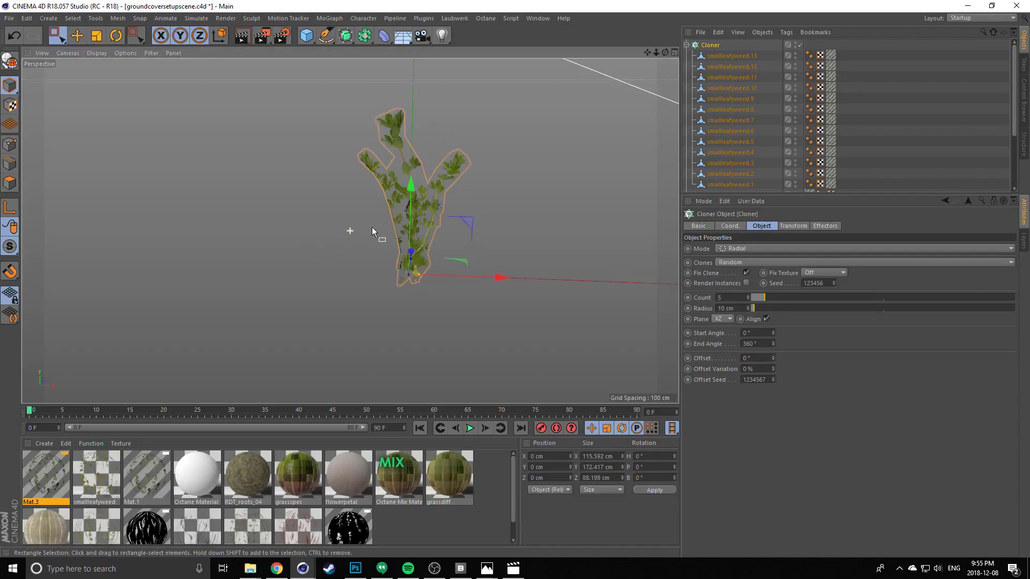
pyautogui.click(733, 109)
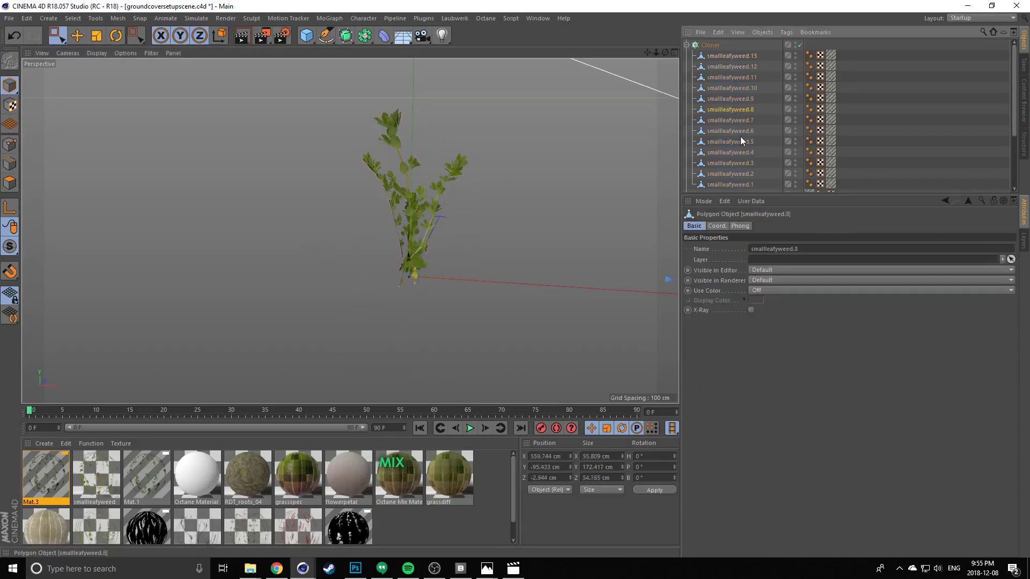
pyautogui.click(726, 56)
pyautogui.click(731, 120)
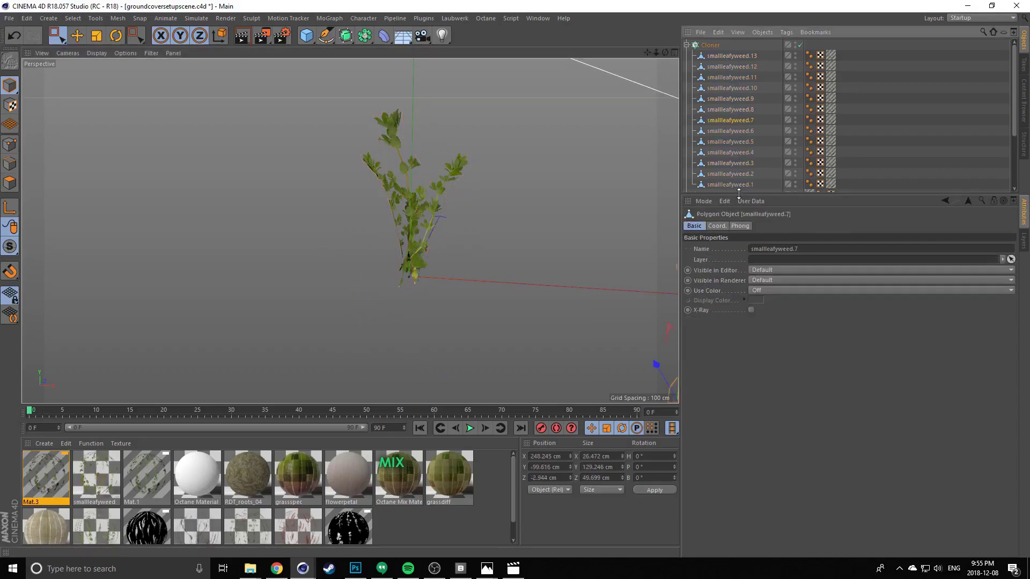
pyautogui.moveTo(739, 194); pyautogui.dragTo(739, 222)
pyautogui.click(731, 99)
pyautogui.click(732, 66)
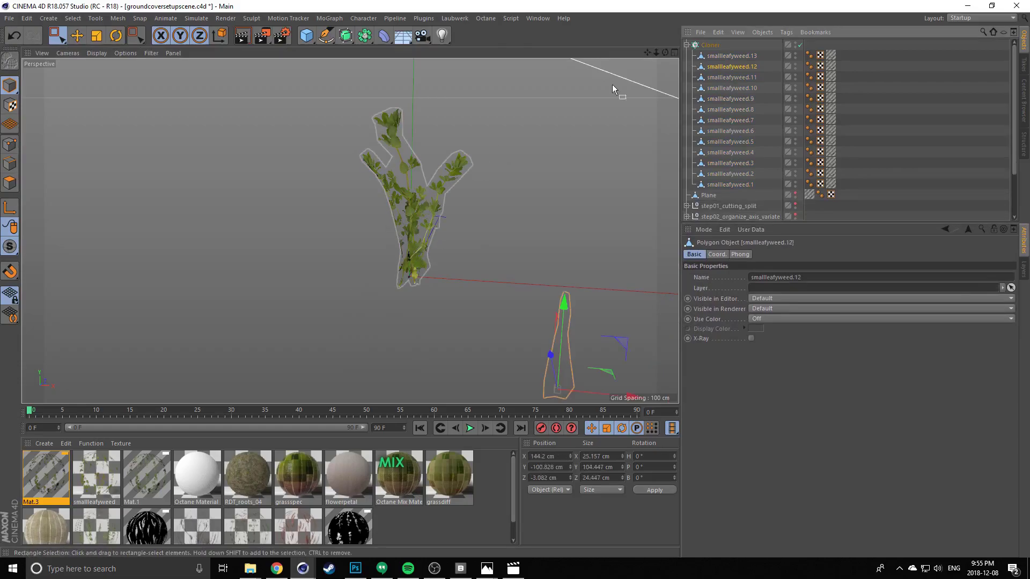
# Try successive random seeds on the Cloner for different weed combinations, ending with seed 123432
pyautogui.click(711, 45)
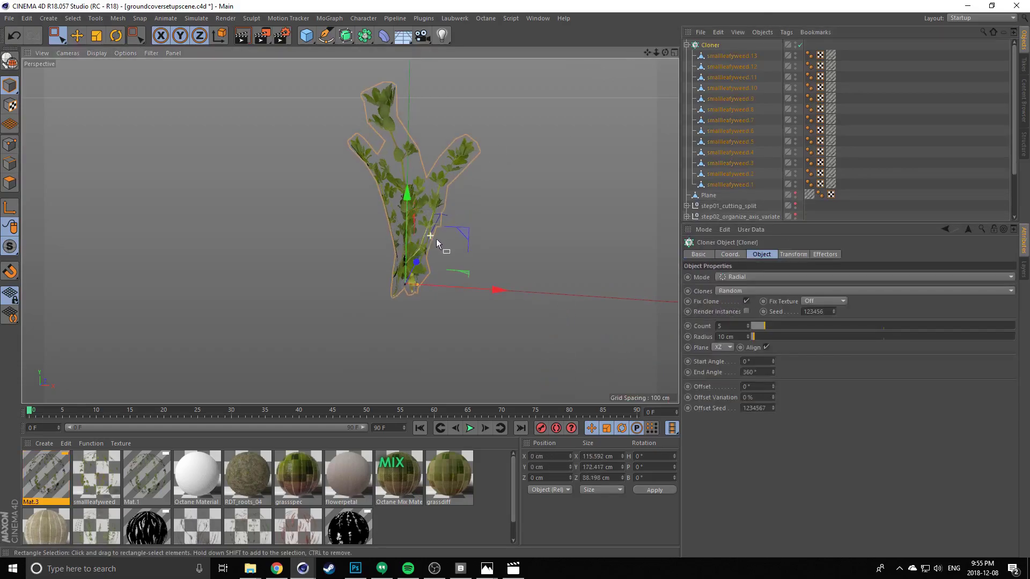
pyautogui.moveTo(831, 312); pyautogui.dragTo(799, 312)
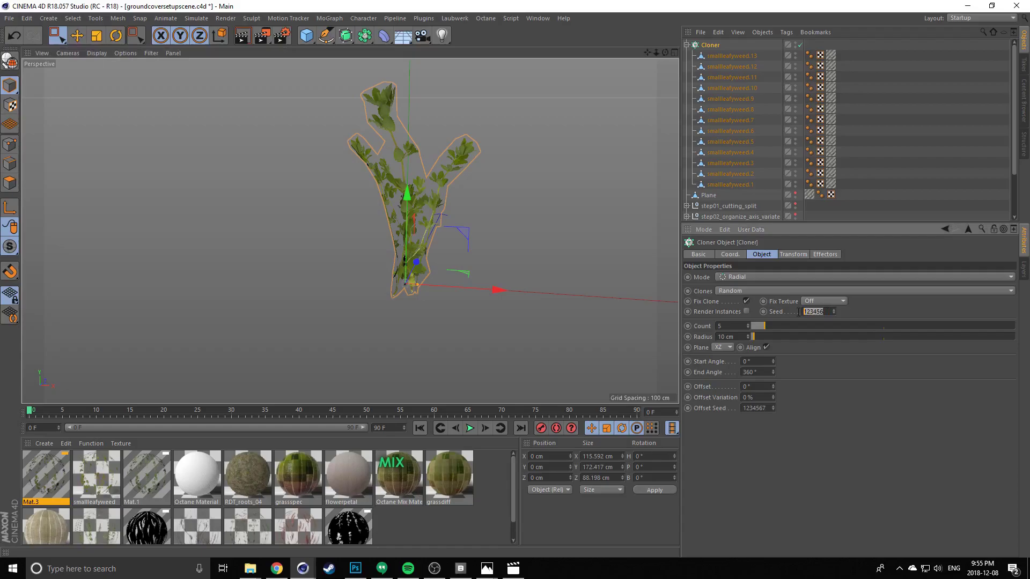
pyautogui.click(834, 313)
pyautogui.click(835, 314)
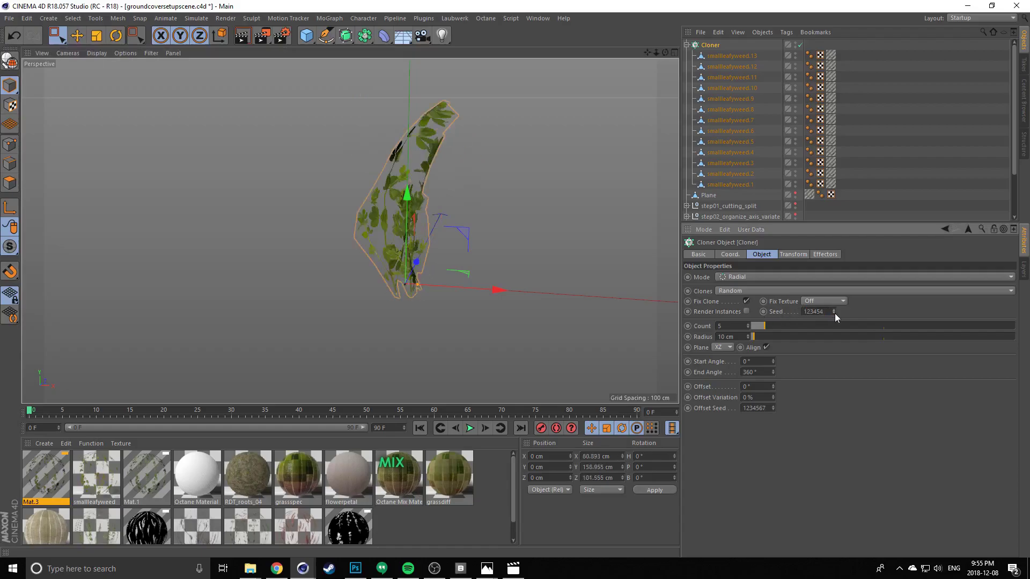
pyautogui.click(835, 313)
pyautogui.click(835, 313)
pyautogui.click(835, 313)
pyautogui.scroll(-4, 835, 314)
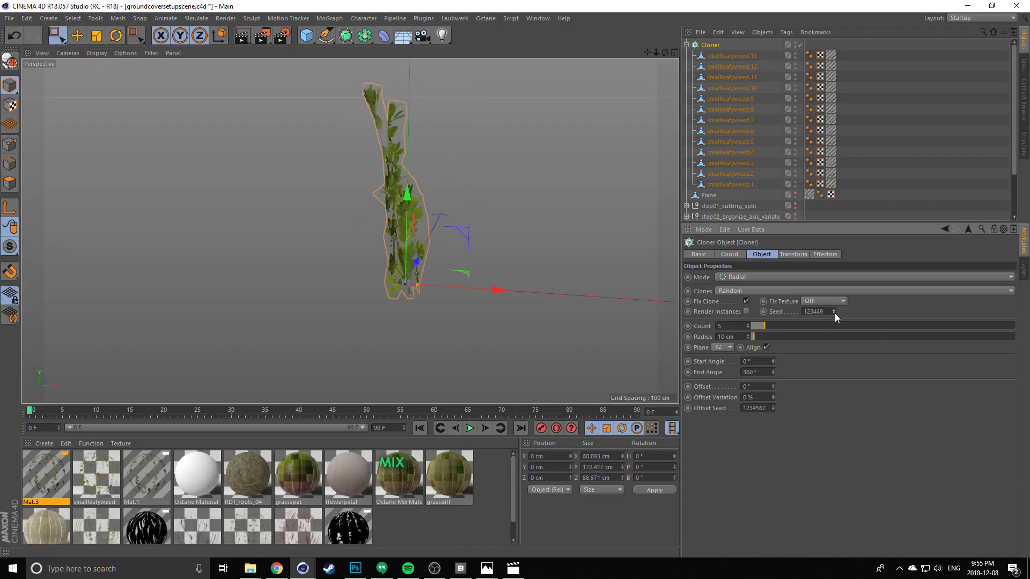
pyautogui.scroll(-2, 835, 313)
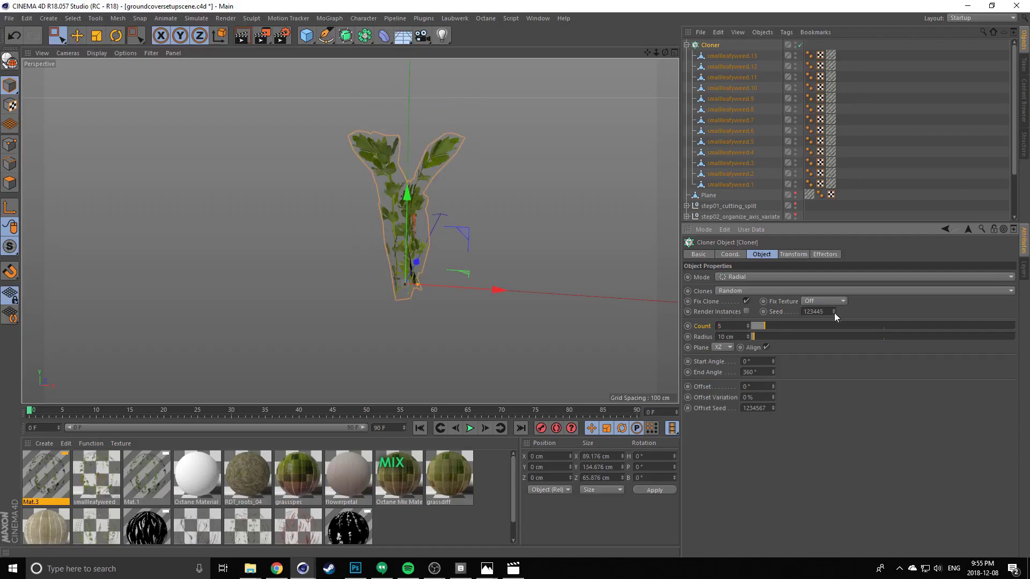
pyautogui.scroll(-5, 834, 313)
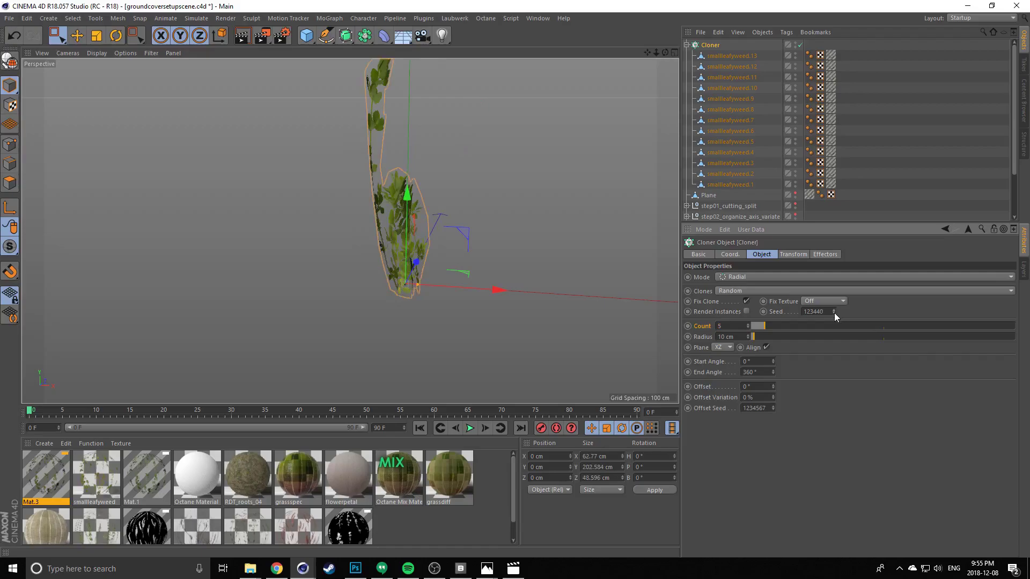
pyautogui.scroll(-2, 835, 313)
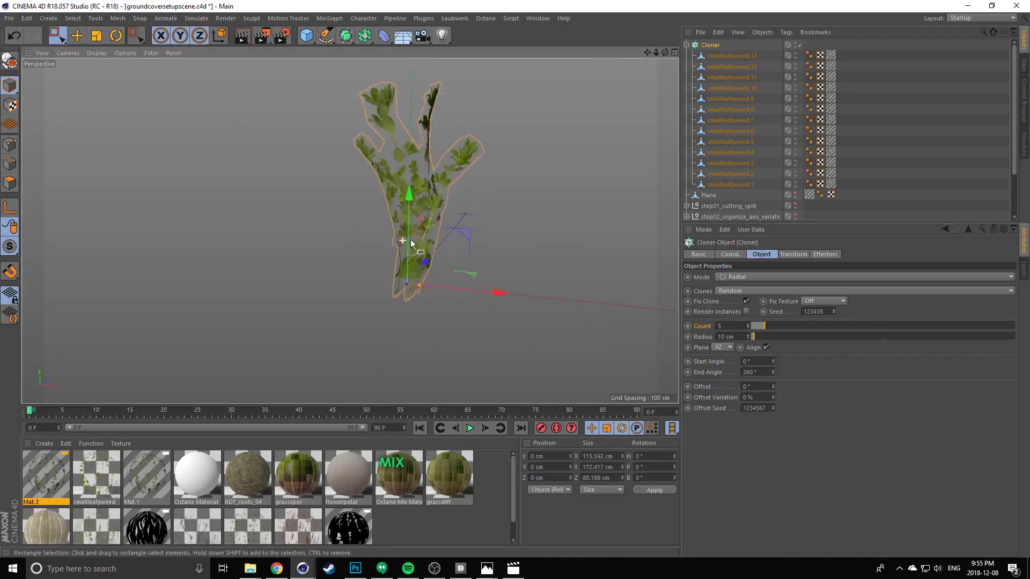
pyautogui.keyDown('alt'); pyautogui.moveTo(410, 240); pyautogui.dragTo(453, 241); pyautogui.keyUp('alt')
pyautogui.scroll(-5, 835, 312)
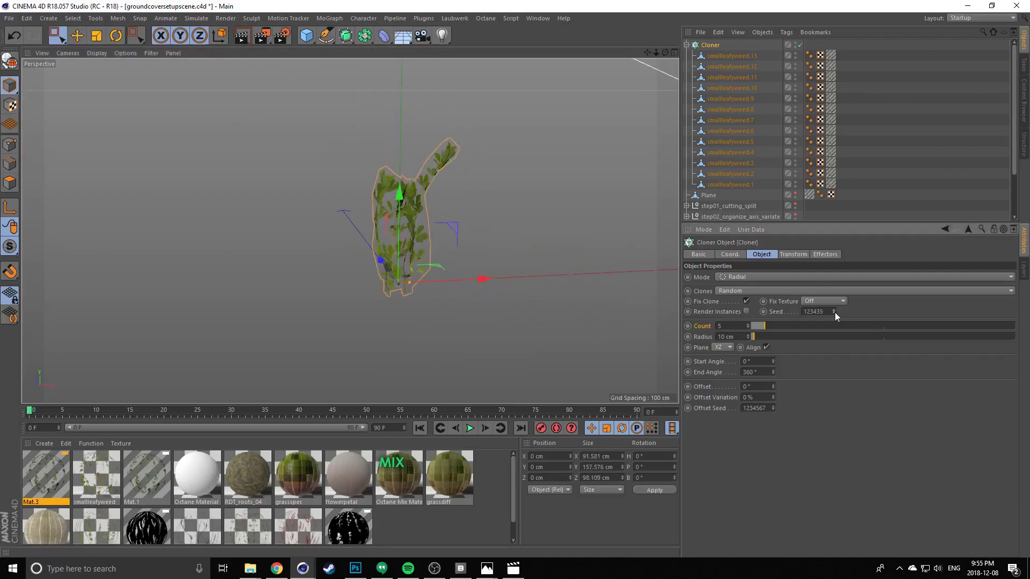
pyautogui.scroll(-1, 835, 312)
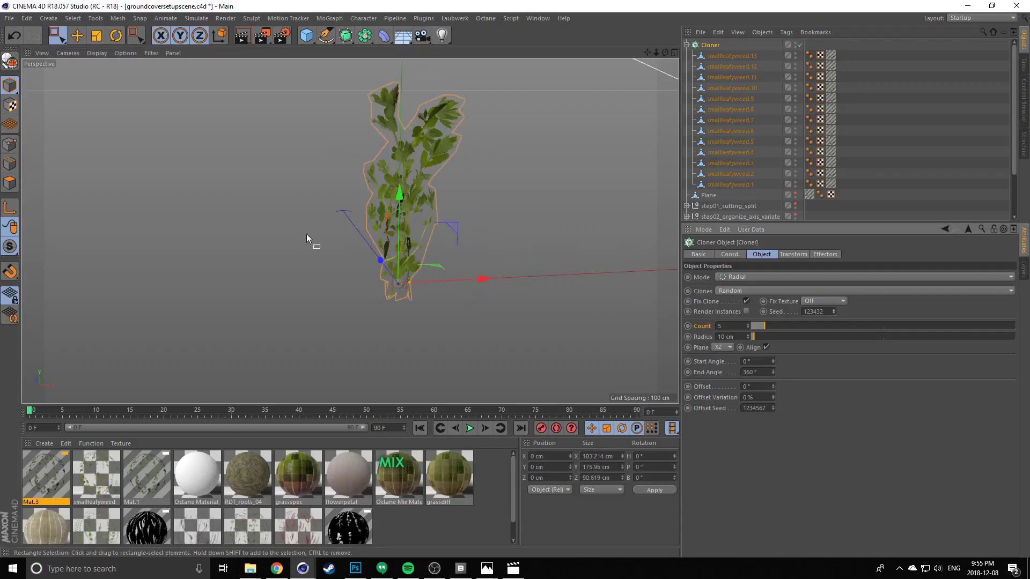
# Add a MoGraph Random effector to the collapsed Cloner and check the Cloner's effector list
pyautogui.keyDown('alt'); pyautogui.moveTo(307, 234); pyautogui.dragTo(333, 234); pyautogui.keyUp('alt')
pyautogui.click(687, 45)
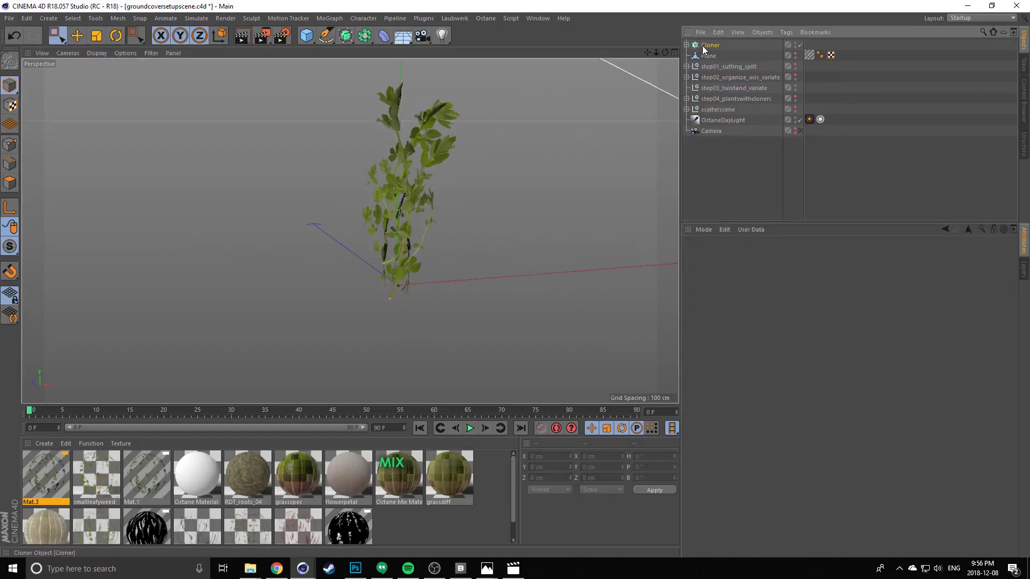
pyautogui.click(710, 46)
pyautogui.click(331, 18)
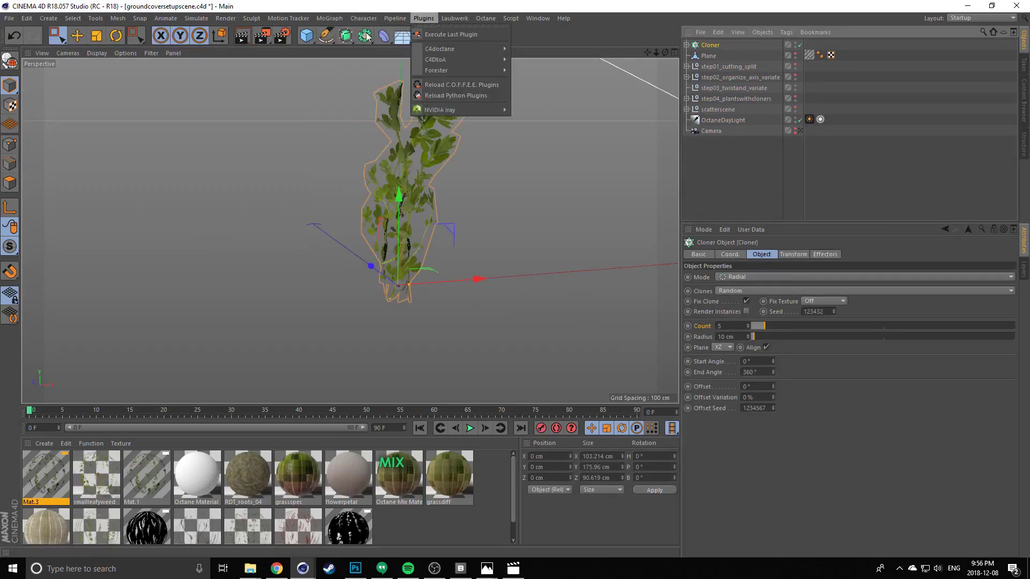
pyautogui.moveTo(339, 37)
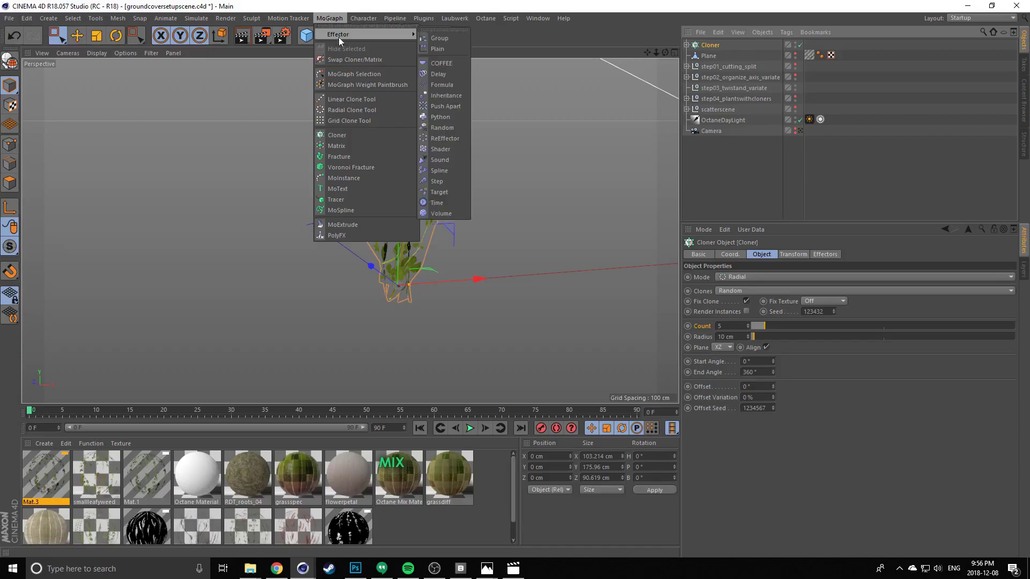
pyautogui.click(446, 130)
pyautogui.click(708, 55)
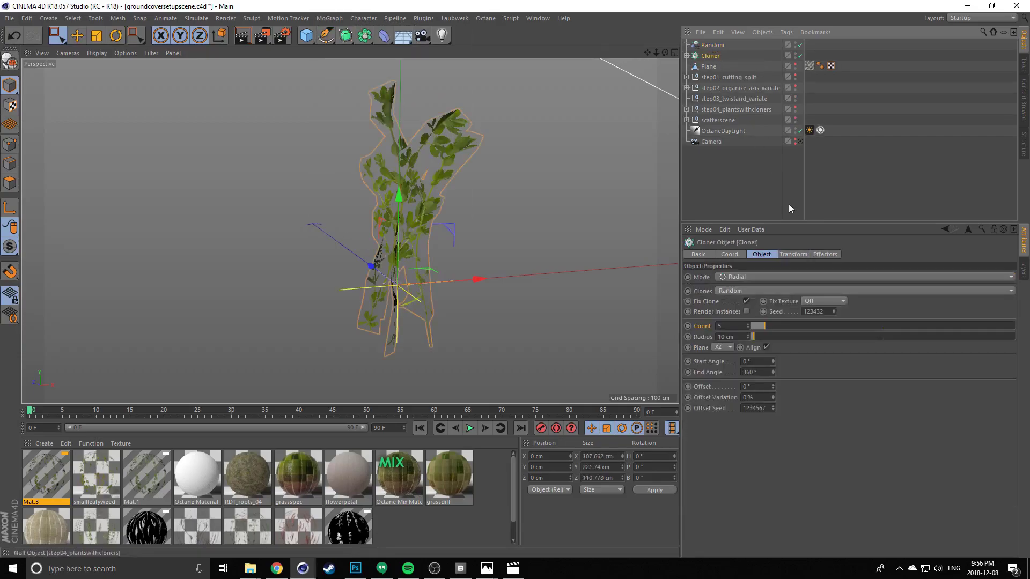
pyautogui.click(819, 254)
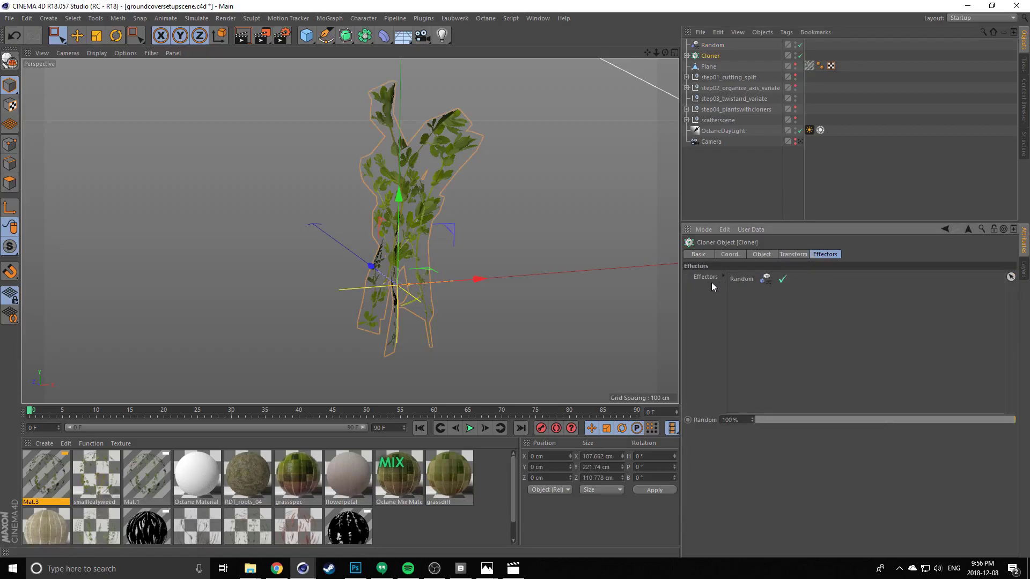
# Set the Random effector's position variation to 10 cm in X, 0 cm in Y and 10 cm in Z
pyautogui.click(709, 46)
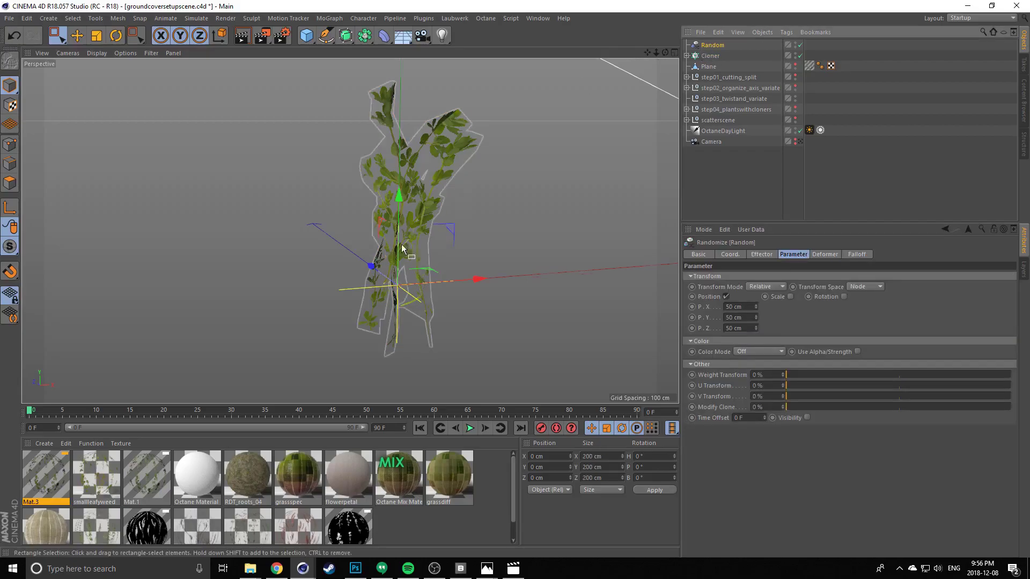
pyautogui.keyDown('alt'); pyautogui.moveTo(403, 246); pyautogui.dragTo(432, 266); pyautogui.keyUp('alt')
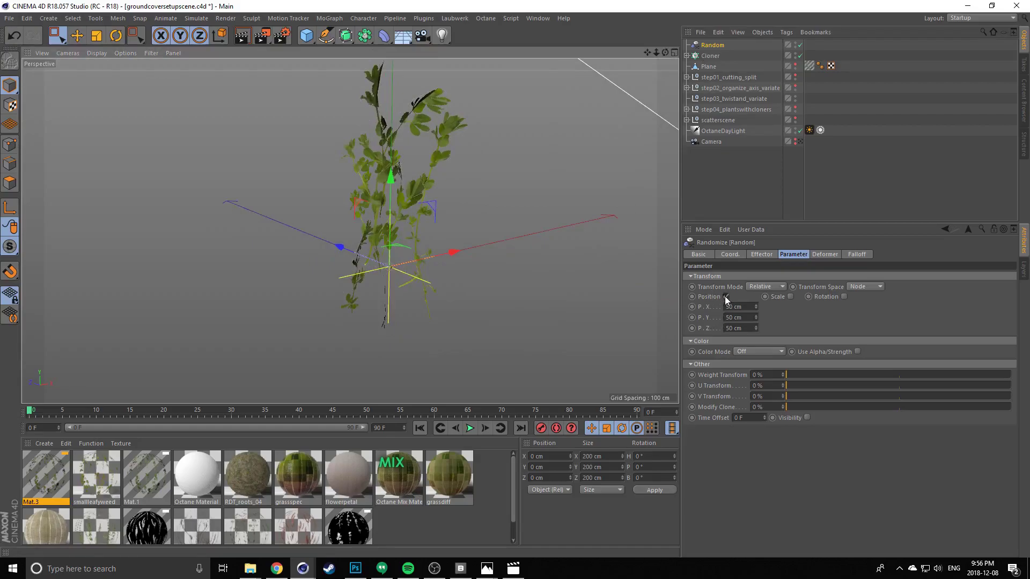
pyautogui.click(725, 306)
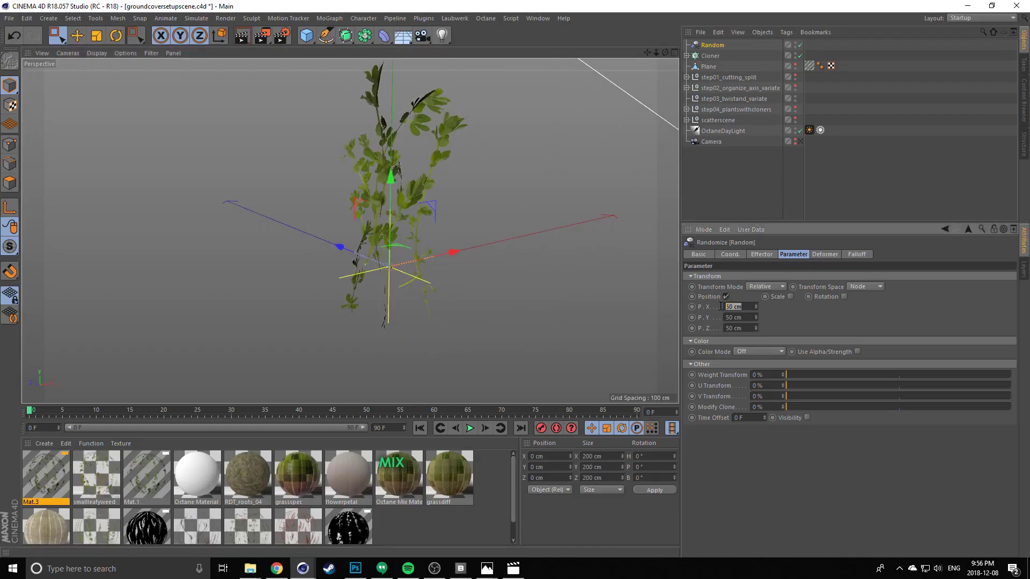
pyautogui.write('10')
pyautogui.press('Tab')
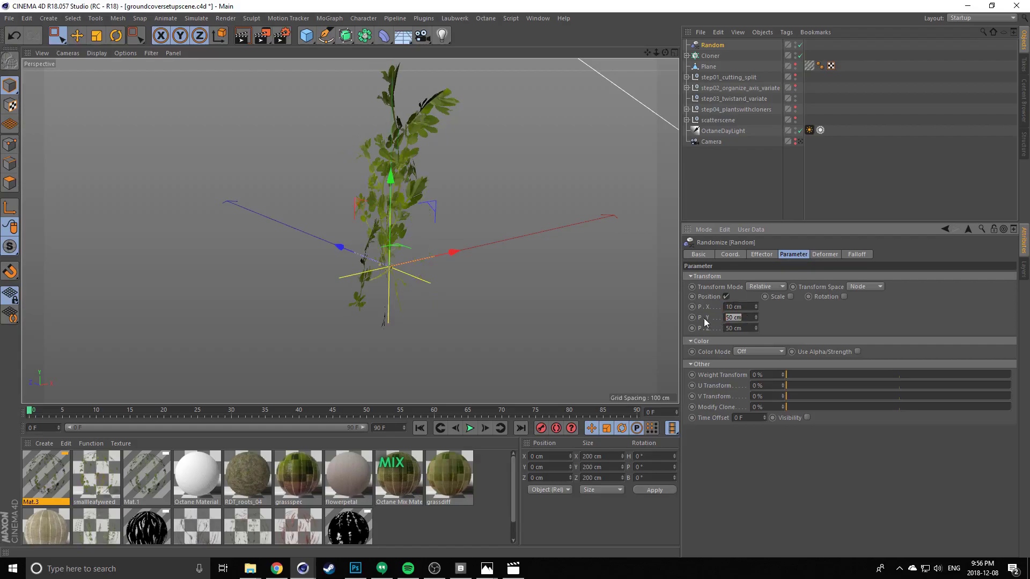
pyautogui.write('0')
pyautogui.press('Return')
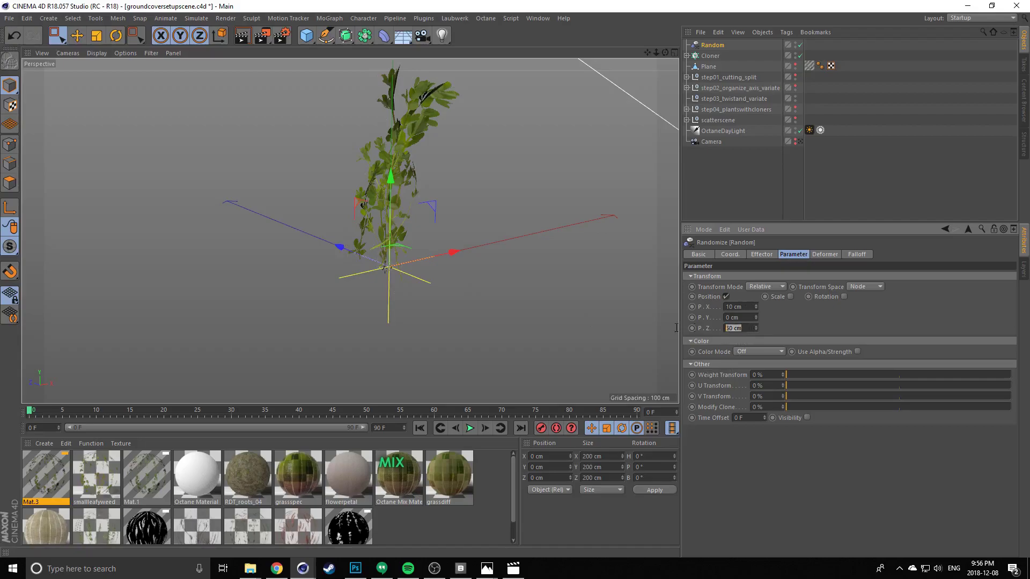
pyautogui.write('10')
pyautogui.press('Return')
pyautogui.scroll(2, 407, 263)
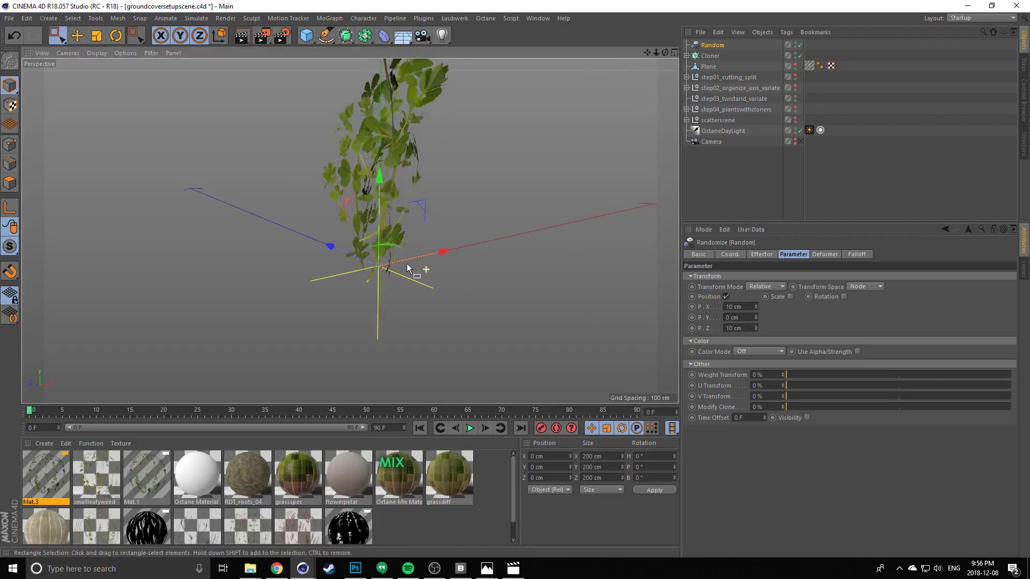
pyautogui.keyDown('alt'); pyautogui.moveTo(407, 263); pyautogui.dragTo(378, 182); pyautogui.keyUp('alt')
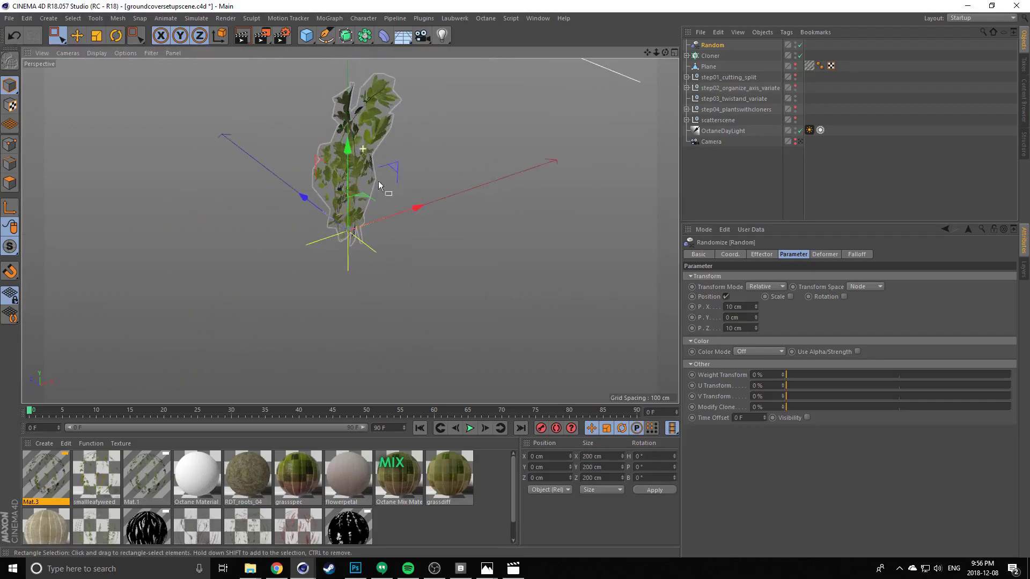
# Enable uniform scale variation on the Random effector with a scale of 0.25
pyautogui.click(790, 297)
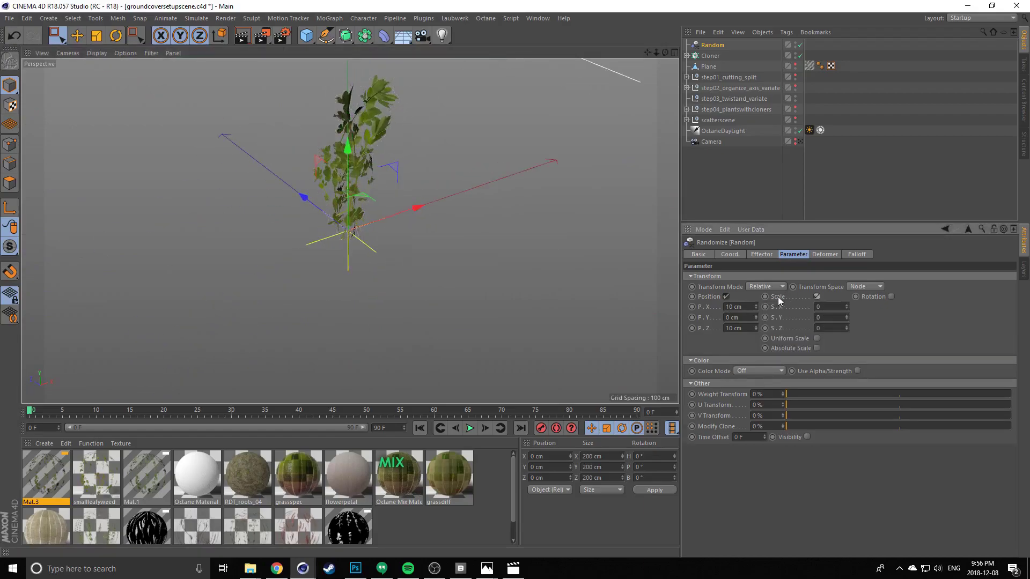
pyautogui.click(816, 338)
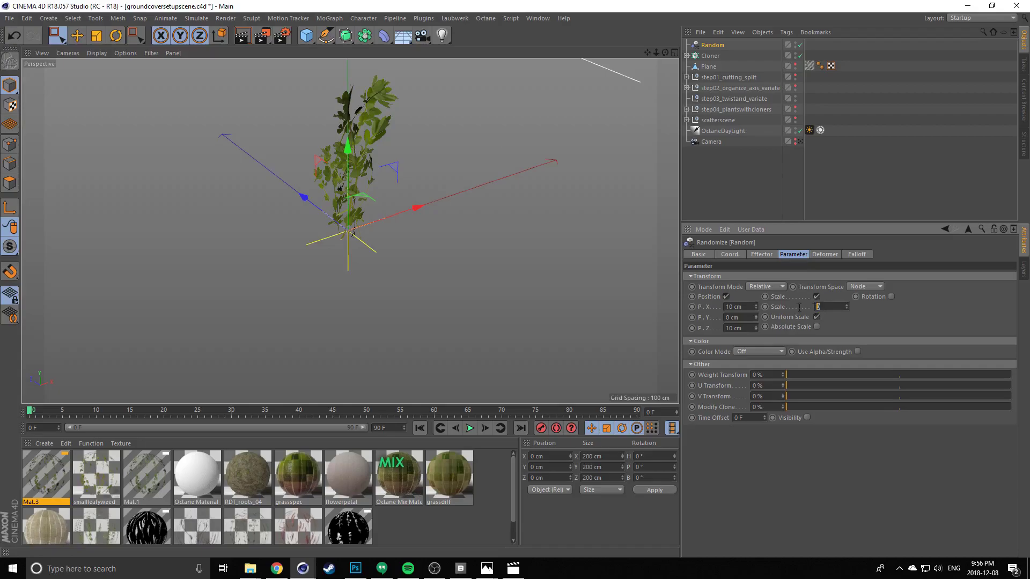
pyautogui.write('0.25')
pyautogui.press('Return')
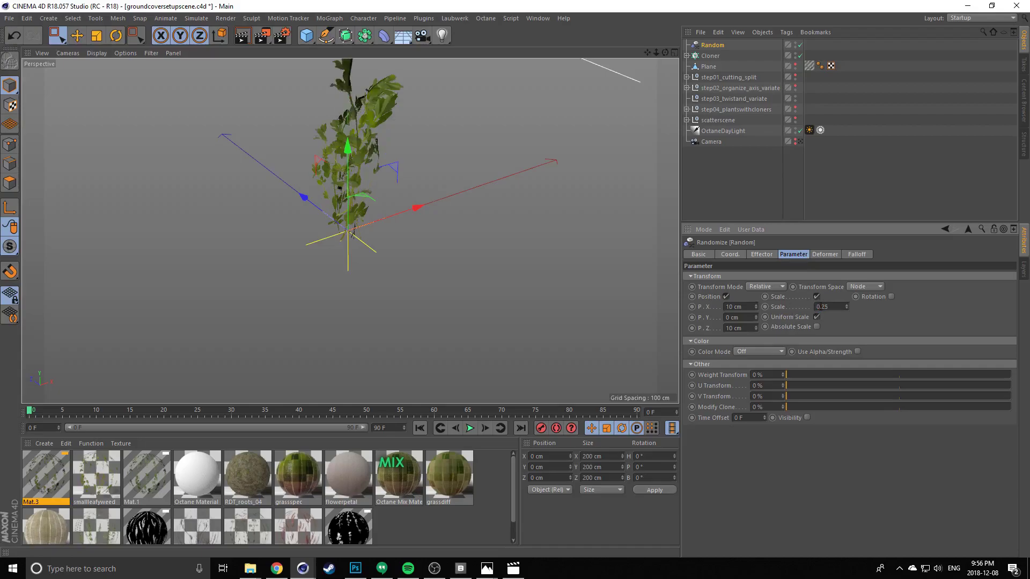
pyautogui.keyDown('alt'); pyautogui.moveTo(356, 170); pyautogui.dragTo(230, 170); pyautogui.keyUp('alt')
pyautogui.keyDown('alt'); pyautogui.moveTo(367, 206); pyautogui.dragTo(418, 247); pyautogui.keyUp('alt')
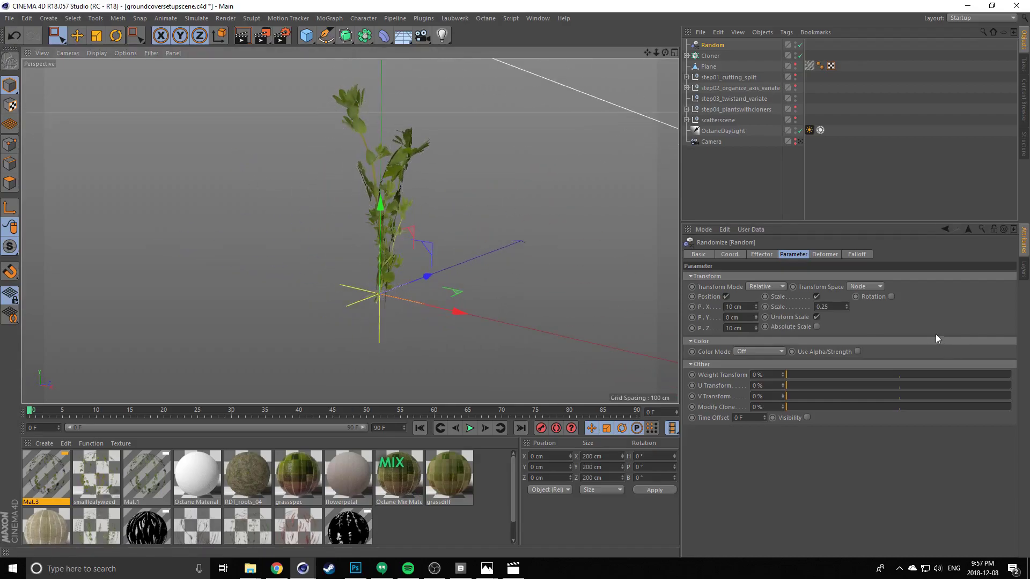
# Enable rotation variation on the Random effector and set its heading to 360°
pyautogui.click(890, 297)
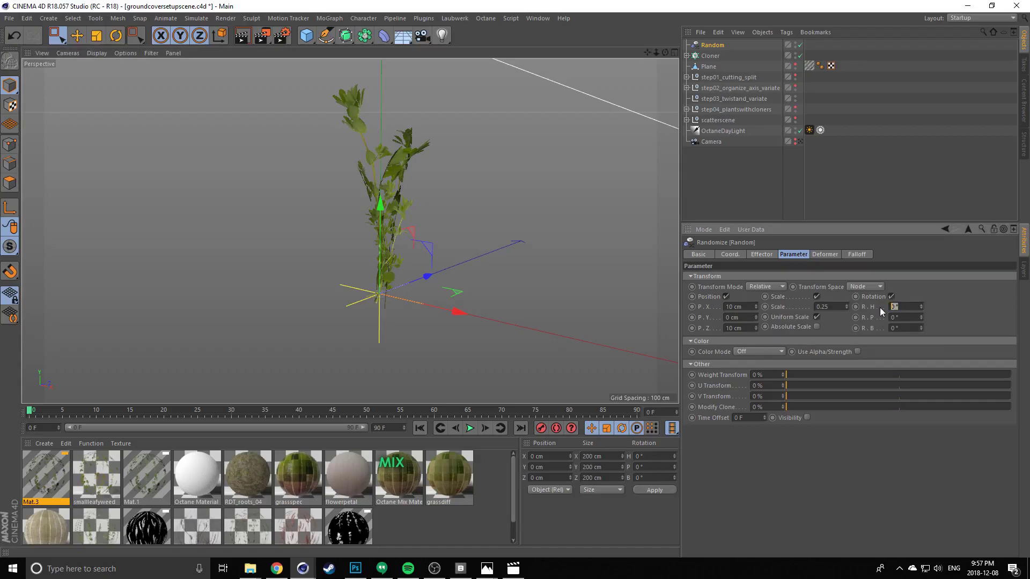
pyautogui.press('Return')
pyautogui.keyDown('alt'); pyautogui.moveTo(274, 167); pyautogui.dragTo(416, 277); pyautogui.keyUp('alt')
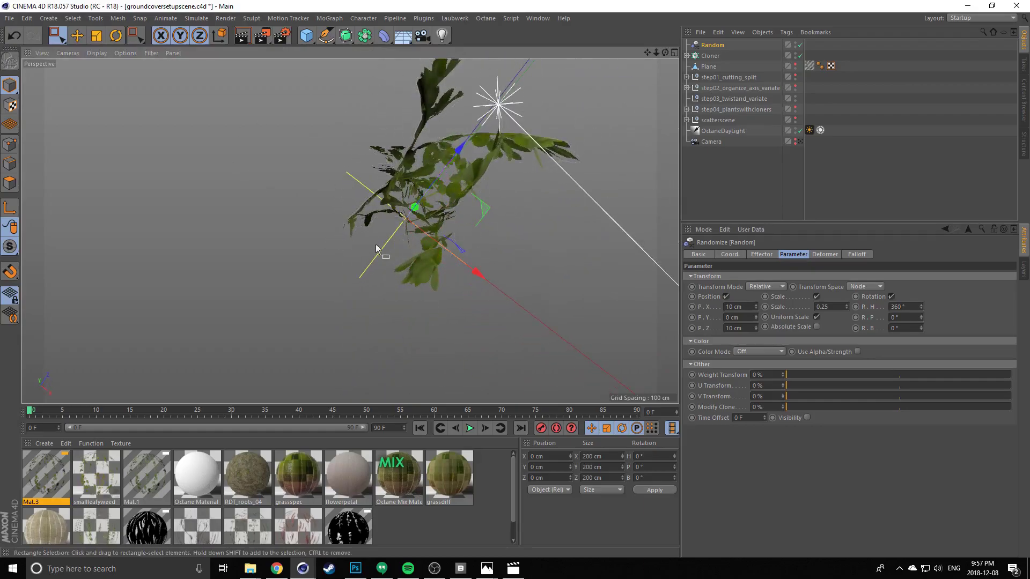
pyautogui.moveTo(394, 80); pyautogui.dragTo(660, 216)
pyautogui.click(711, 46)
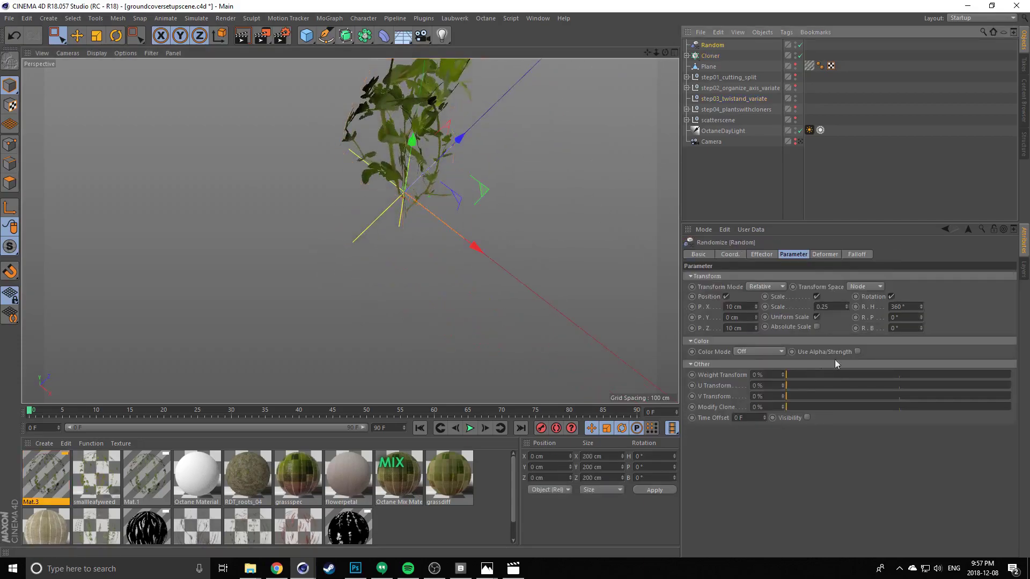
pyautogui.keyDown('alt'); pyautogui.moveTo(379, 141); pyautogui.dragTo(382, 198); pyautogui.keyUp('alt')
# Set the Random effector's pitch and bank rotation to 20° each so the stems lean outward, and inspect the plant
pyautogui.click(902, 317)
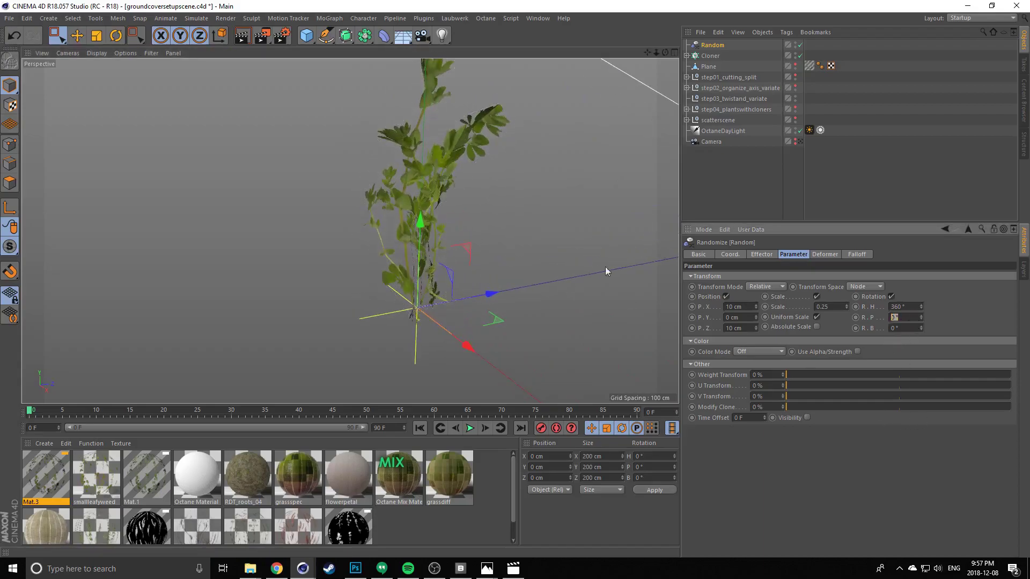
pyautogui.keyDown('alt'); pyautogui.moveTo(405, 231); pyautogui.dragTo(395, 238); pyautogui.keyUp('alt')
pyautogui.moveTo(900, 317); pyautogui.dragTo(874, 317)
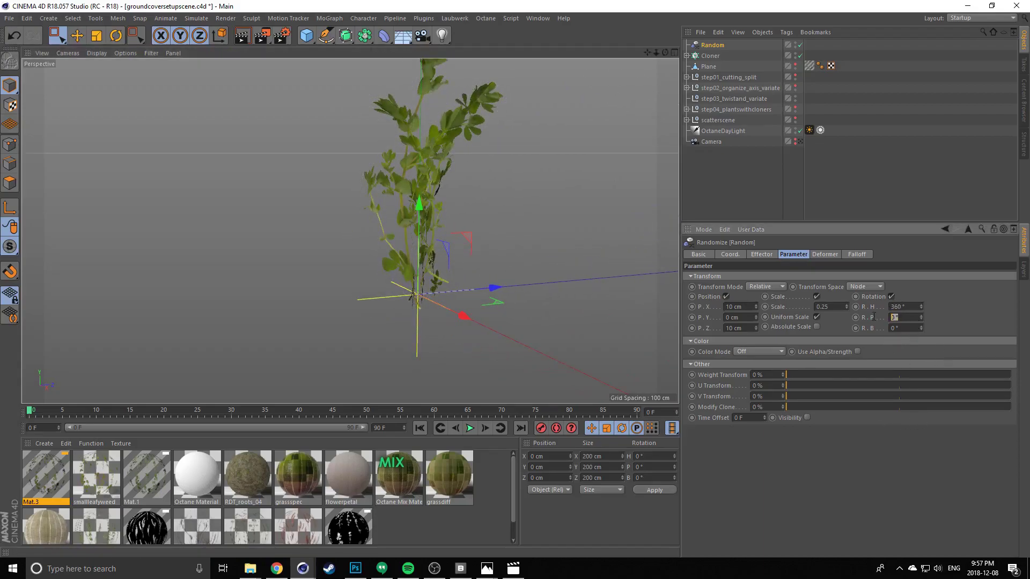
pyautogui.write('20')
pyautogui.press('Tab')
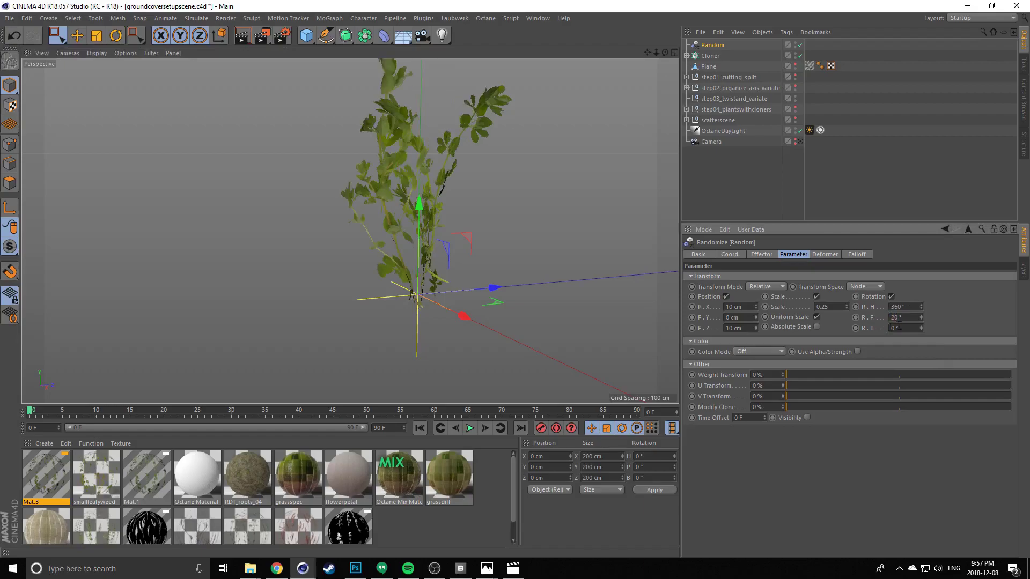
pyautogui.write('20')
pyautogui.press('Return')
pyautogui.keyDown('alt'); pyautogui.moveTo(381, 240); pyautogui.dragTo(299, 188); pyautogui.keyUp('alt')
pyautogui.click(299, 188)
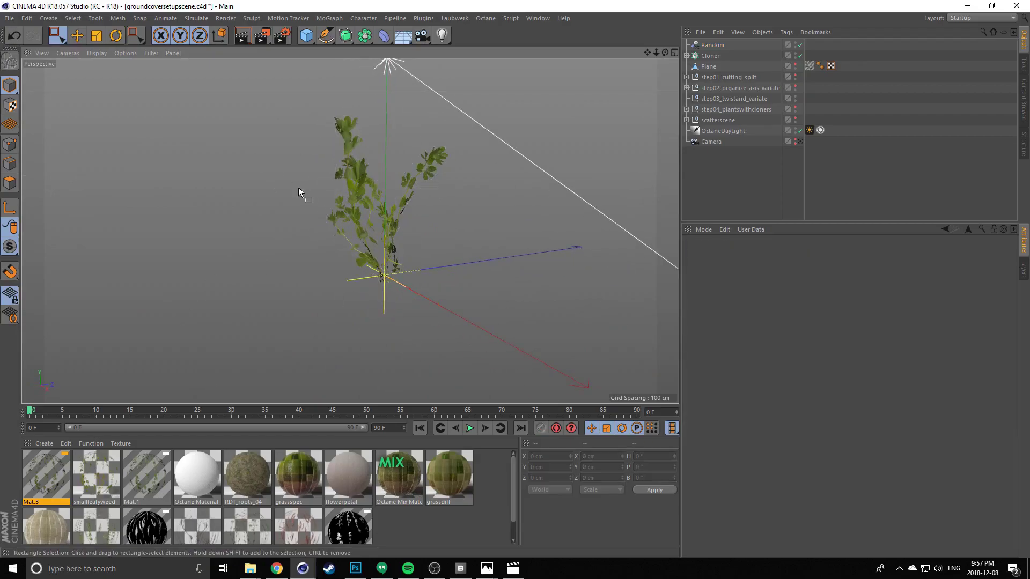
pyautogui.keyDown('alt'); pyautogui.moveTo(298, 188); pyautogui.dragTo(381, 222, button='right'); pyautogui.keyUp('alt')
pyautogui.keyDown('alt'); pyautogui.moveTo(381, 223); pyautogui.dragTo(511, 196); pyautogui.keyUp('alt')
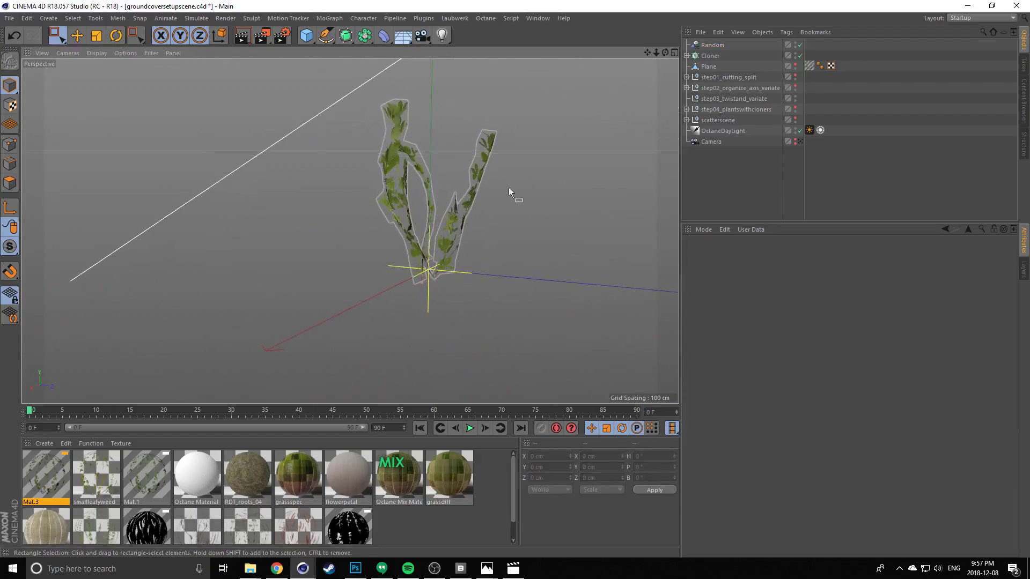
# Group the Random effector and the Cloner under one null and expand the group
pyautogui.click(710, 57)
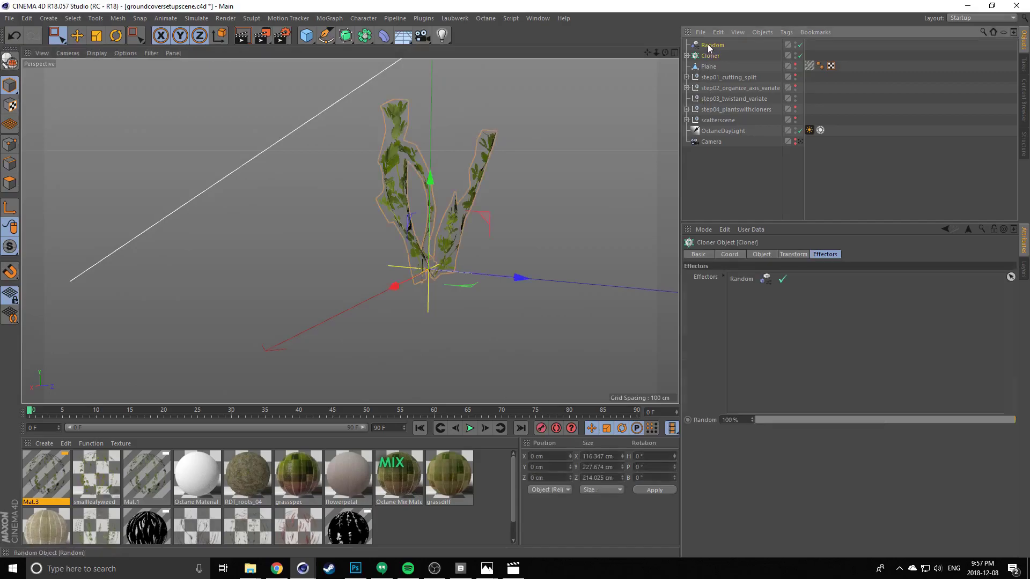
pyautogui.keyDown('ctrl'); pyautogui.click(709, 46); pyautogui.keyUp('ctrl')
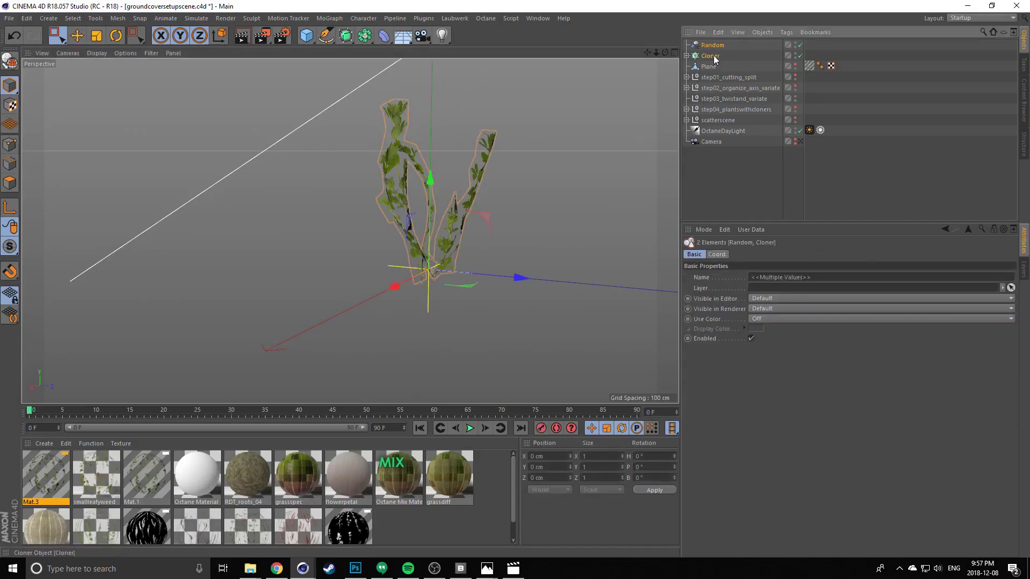
pyautogui.click(713, 57)
pyautogui.keyDown('ctrl'); pyautogui.click(712, 46); pyautogui.keyUp('ctrl')
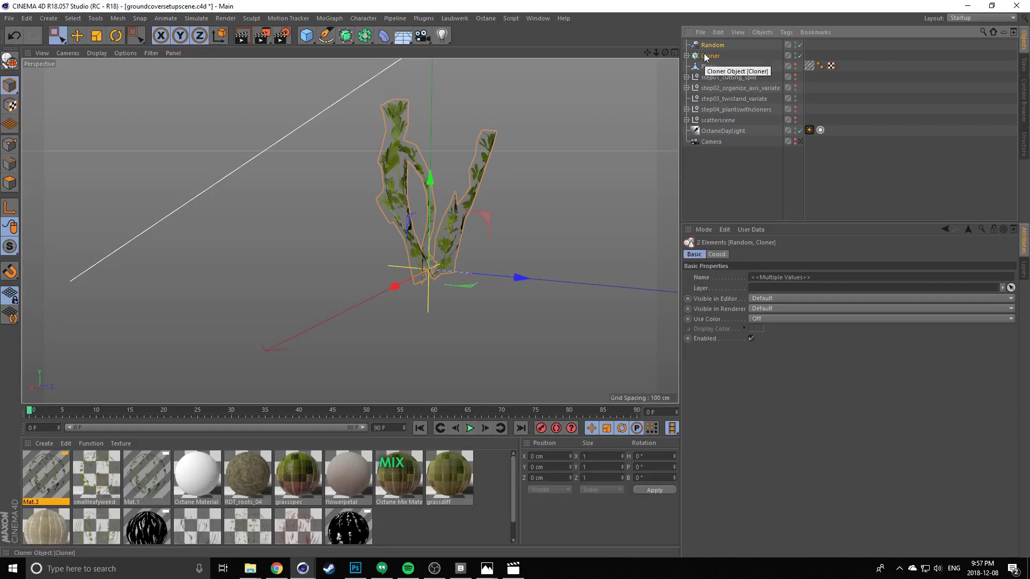
pyautogui.hotkey('alt', 'g')
pyautogui.click(687, 45)
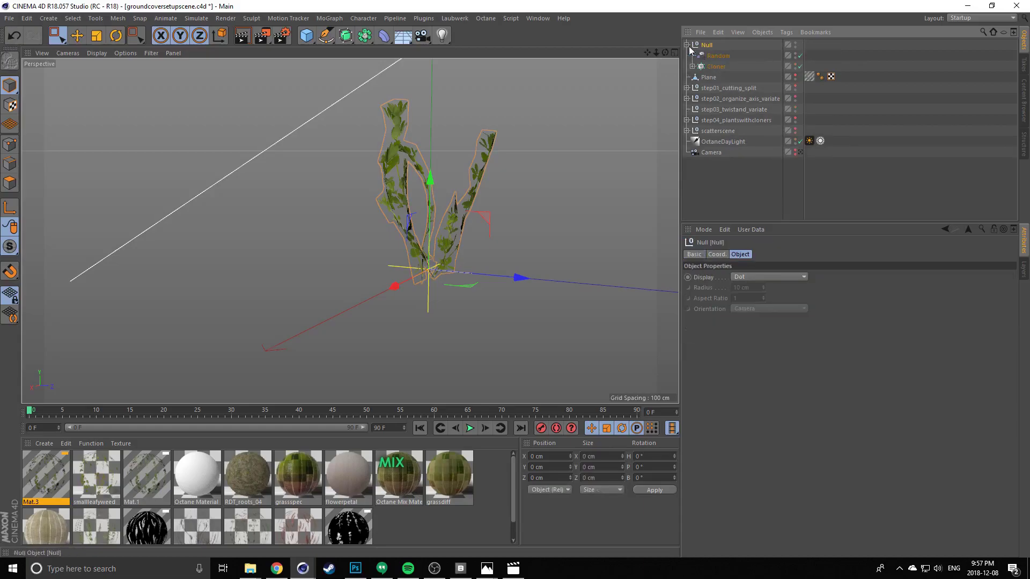
# Examine the settings that vary the plant: the Cloner's count and seed, and the Random effector's seed and transform parameters
pyautogui.click(716, 56)
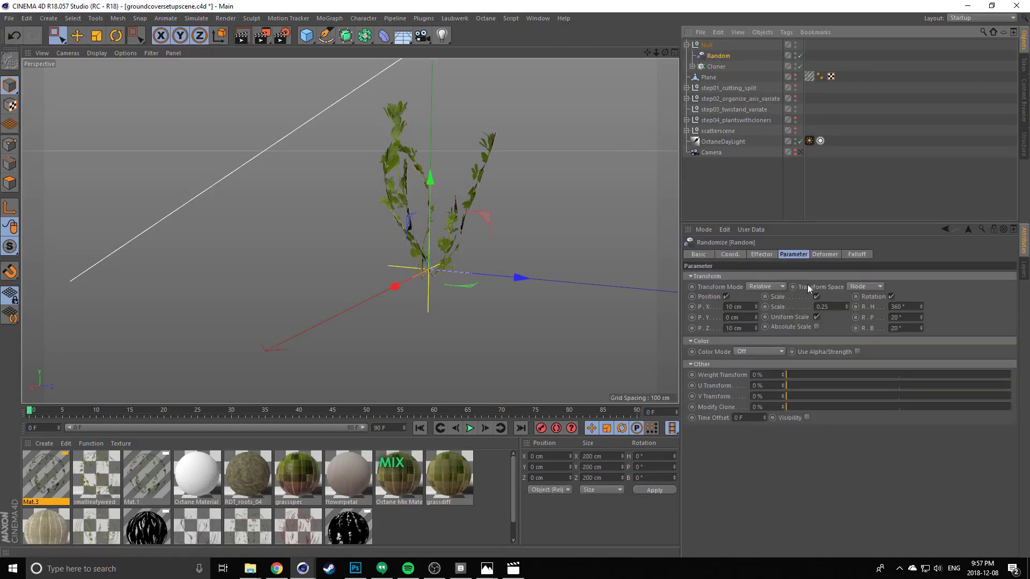
pyautogui.click(714, 66)
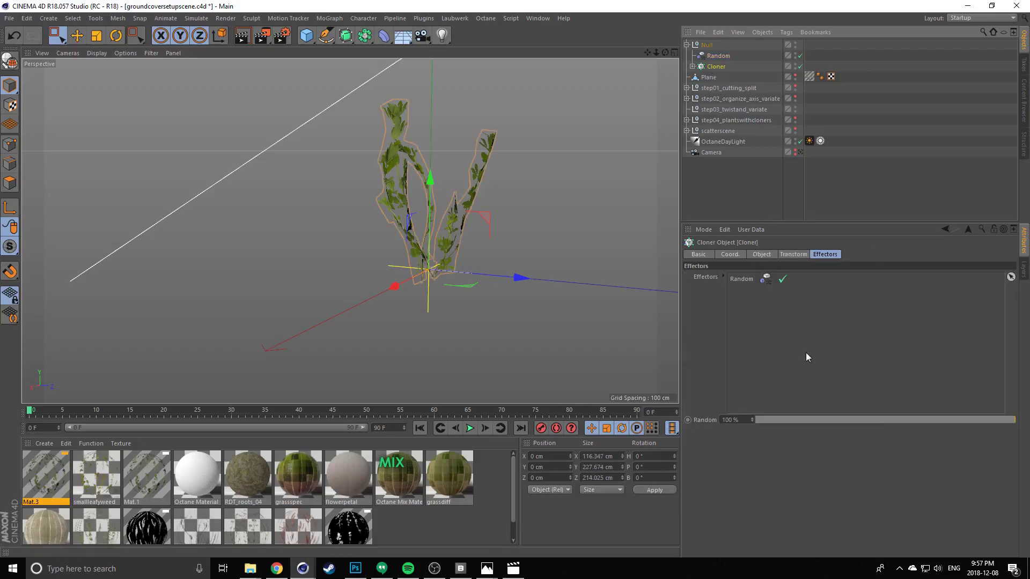
pyautogui.click(757, 255)
pyautogui.keyDown('alt'); pyautogui.moveTo(424, 210); pyautogui.dragTo(372, 227); pyautogui.keyUp('alt')
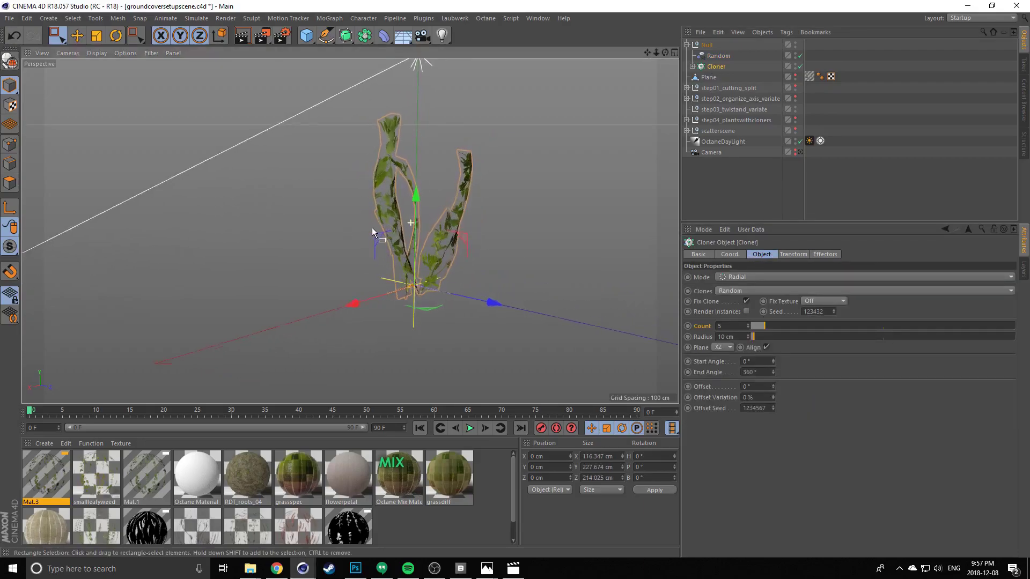
pyautogui.keyDown('alt'); pyautogui.moveTo(372, 227); pyautogui.dragTo(392, 225, button='right'); pyautogui.keyUp('alt')
pyautogui.keyDown('alt'); pyautogui.moveTo(391, 225); pyautogui.dragTo(413, 236); pyautogui.keyUp('alt')
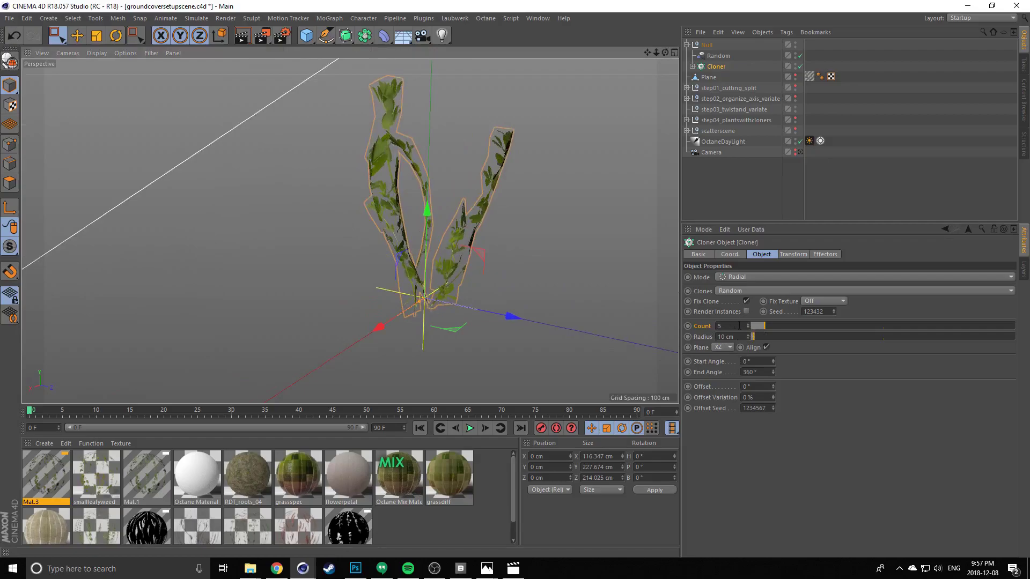
pyautogui.click(825, 312)
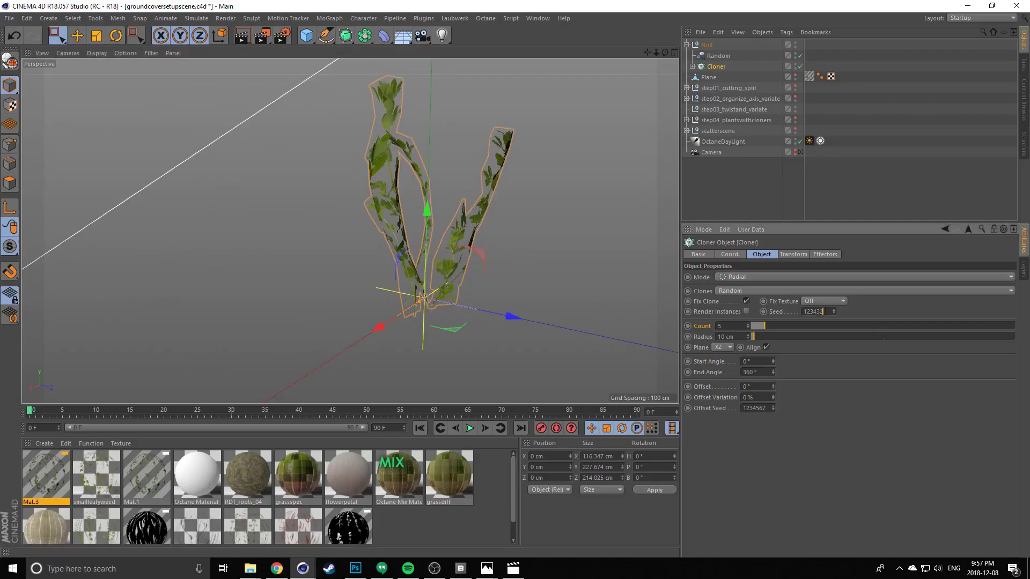
pyautogui.click(711, 57)
pyautogui.doubleClick(724, 335)
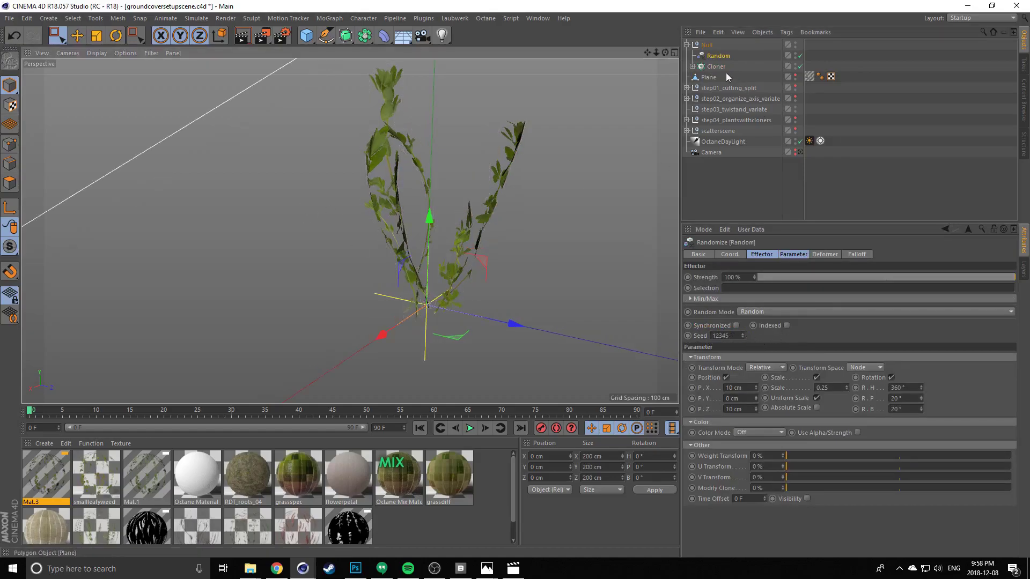
pyautogui.click(713, 66)
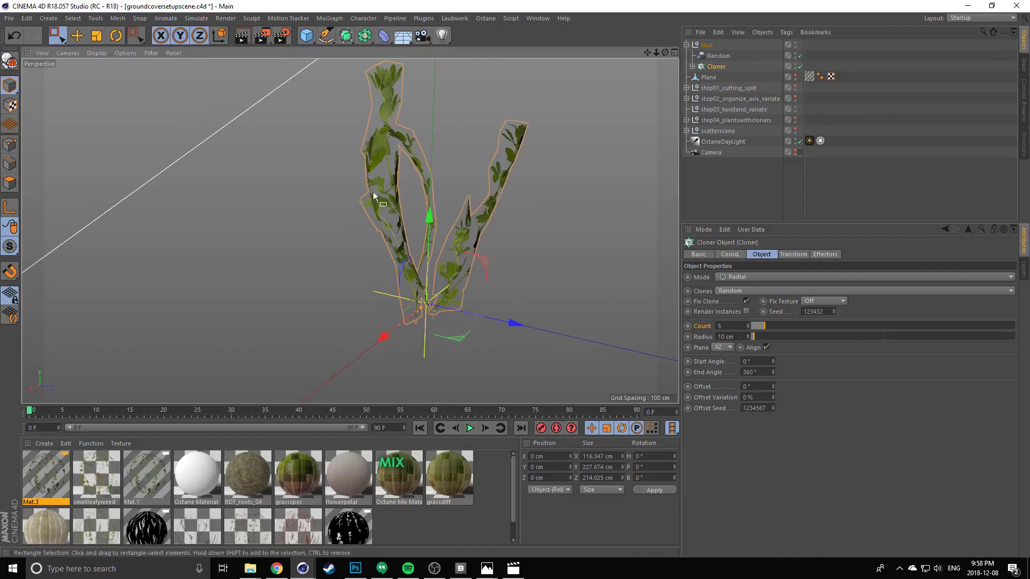
# Raise the Cloner's count to 13 and set its seed to 123427 to change the mix of stems
pyautogui.keyDown('alt'); pyautogui.moveTo(372, 192); pyautogui.dragTo(483, 188); pyautogui.keyUp('alt')
pyautogui.moveTo(765, 326); pyautogui.dragTo(786, 327)
pyautogui.keyDown('alt'); pyautogui.moveTo(482, 213); pyautogui.dragTo(389, 177); pyautogui.keyUp('alt')
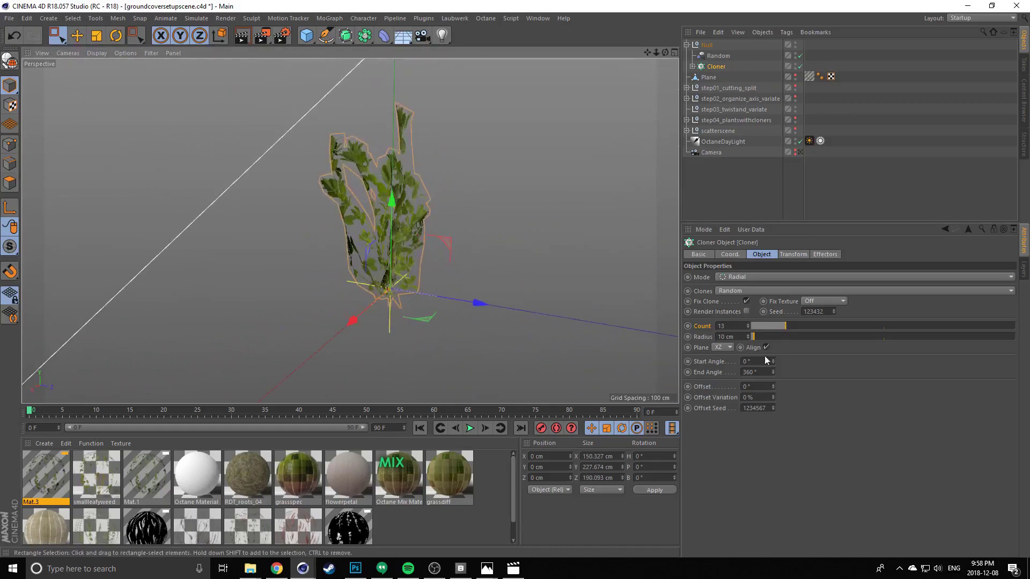
pyautogui.click(834, 314)
pyautogui.click(835, 314)
pyautogui.click(835, 313)
pyautogui.click(835, 313)
pyautogui.click(835, 314)
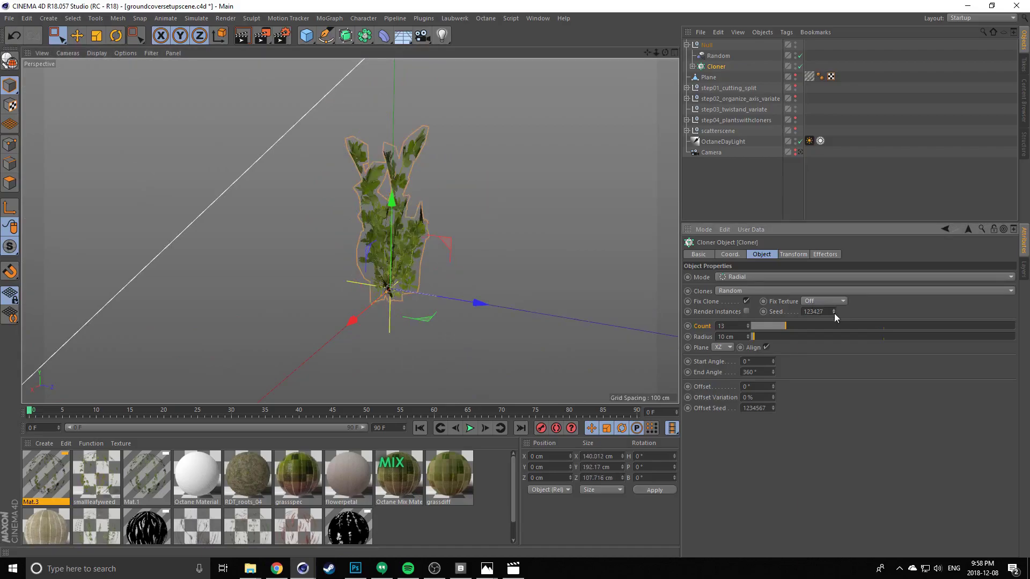
pyautogui.keyDown('alt'); pyautogui.moveTo(365, 241); pyautogui.dragTo(260, 227); pyautogui.keyUp('alt')
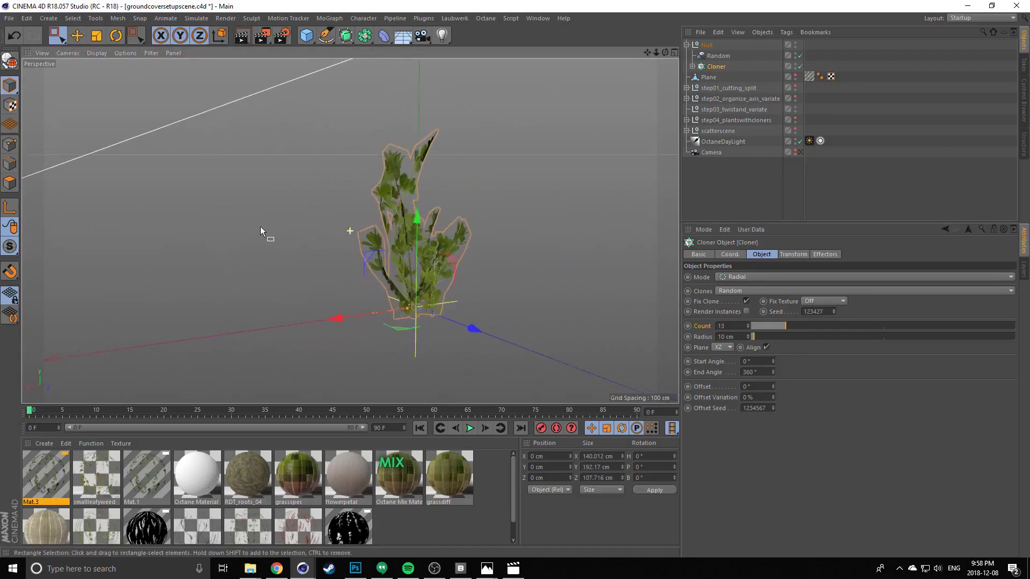
pyautogui.click(260, 226)
pyautogui.keyDown('alt'); pyautogui.moveTo(414, 229); pyautogui.dragTo(564, 233); pyautogui.keyUp('alt')
# Lower the Random effector's seed to 12326, checking the plant's stem arrangement from different angles along the way
pyautogui.click(718, 55)
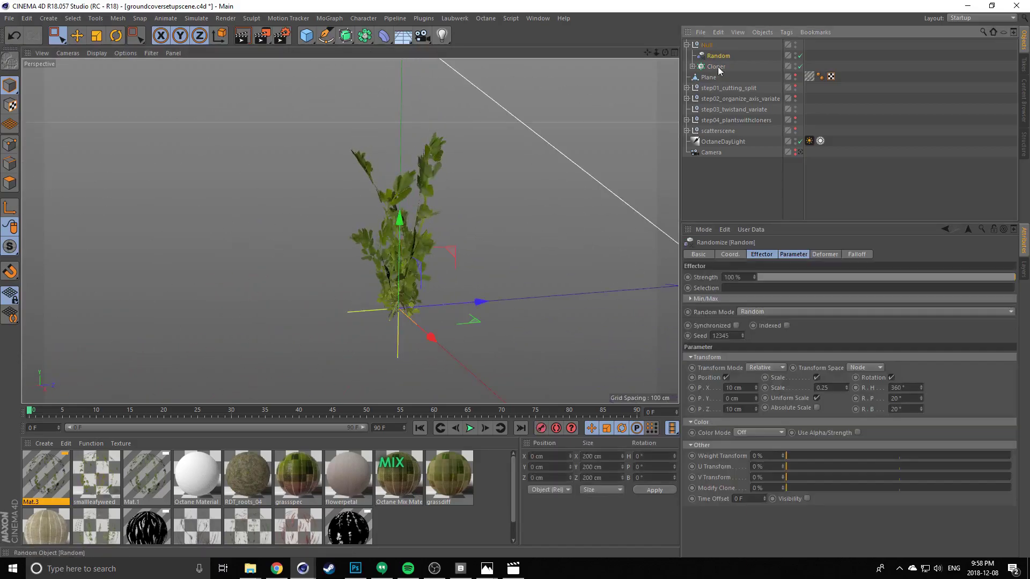
pyautogui.click(742, 337)
pyautogui.click(743, 338)
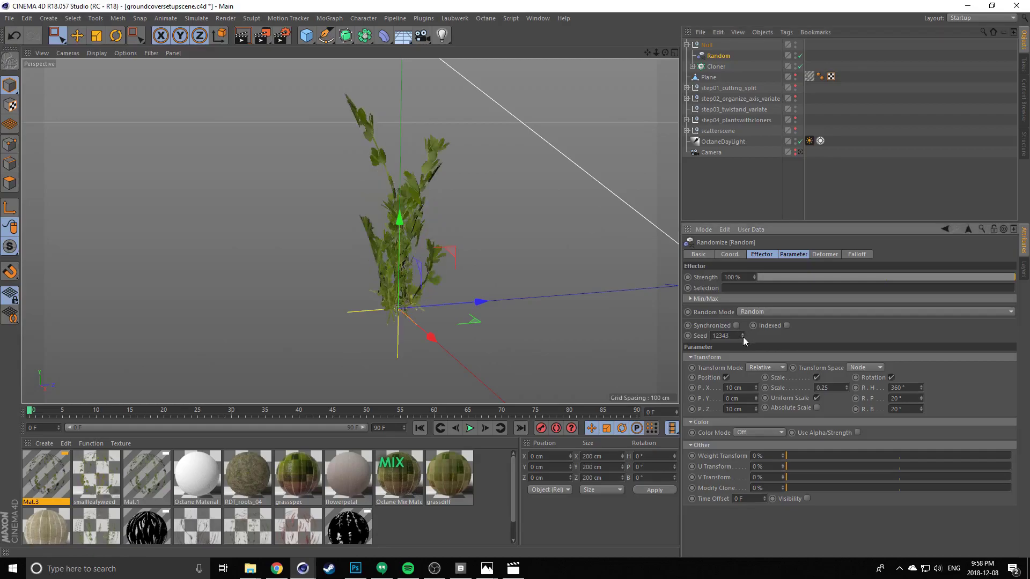
pyautogui.click(742, 337)
pyautogui.click(743, 337)
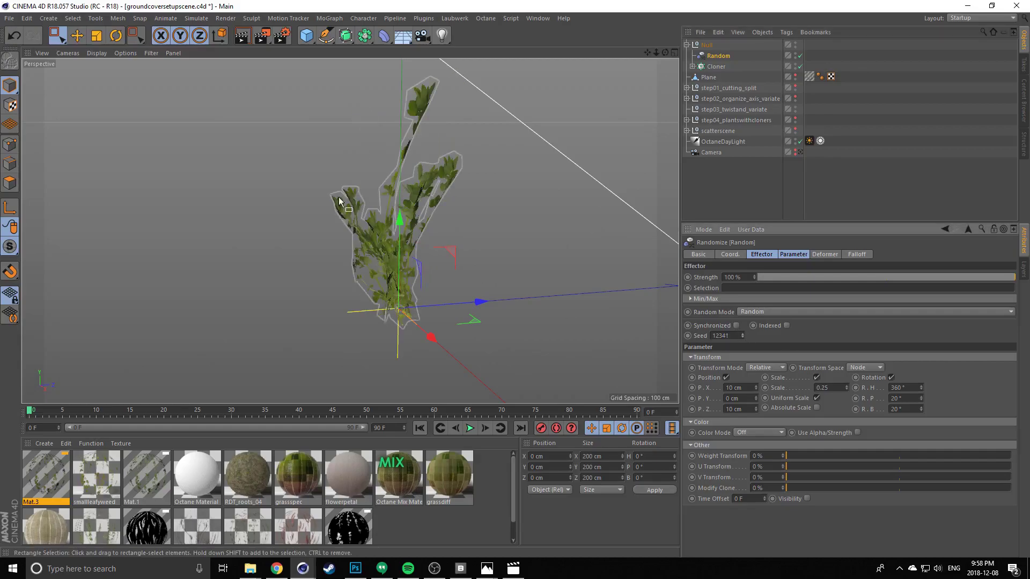
pyautogui.keyDown('alt'); pyautogui.moveTo(420, 127); pyautogui.dragTo(574, 281); pyautogui.keyUp('alt')
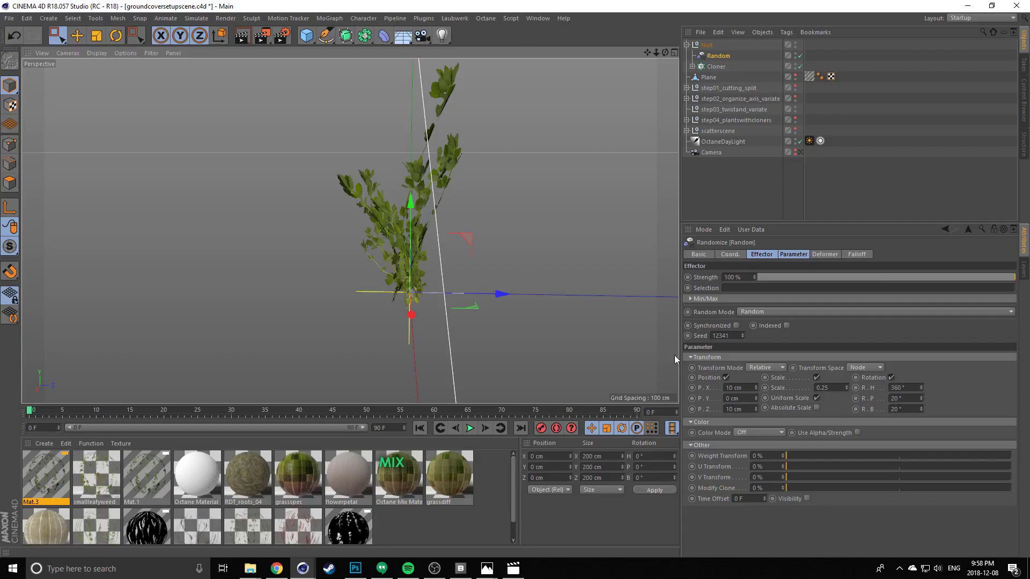
pyautogui.keyDown('alt'); pyautogui.moveTo(350, 231); pyautogui.dragTo(332, 188); pyautogui.keyUp('alt')
pyautogui.click(743, 336)
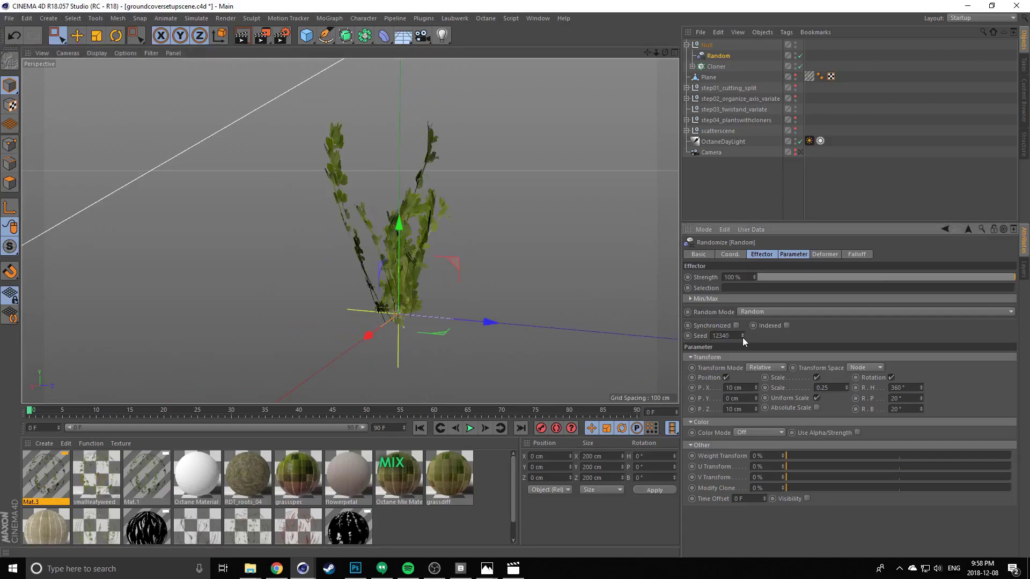
pyautogui.click(742, 337)
pyautogui.click(742, 337)
pyautogui.click(742, 336)
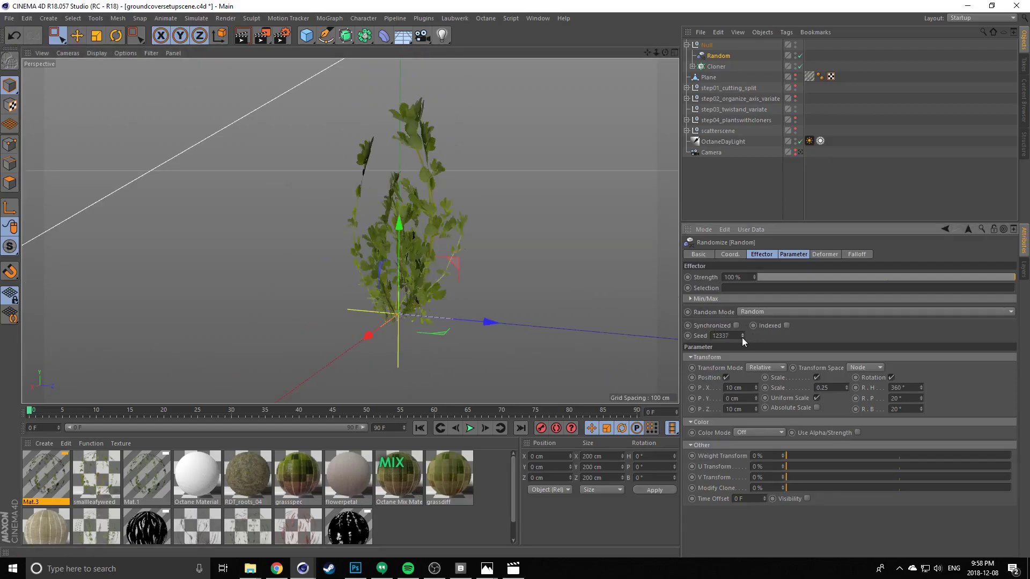
pyautogui.click(742, 337)
pyautogui.keyDown('alt'); pyautogui.moveTo(440, 268); pyautogui.dragTo(376, 279); pyautogui.keyUp('alt')
pyautogui.click(741, 338)
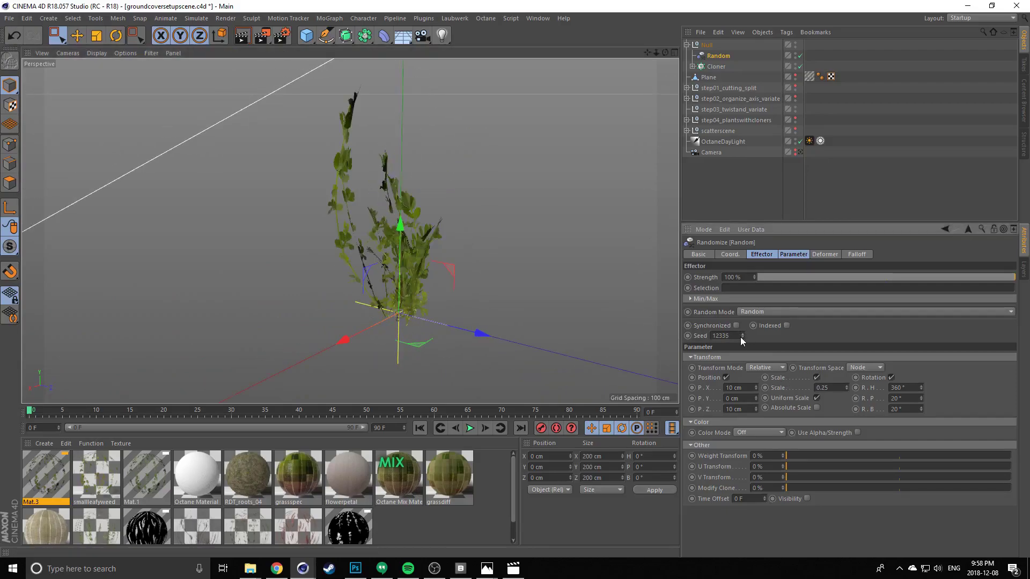
pyautogui.click(741, 338)
pyautogui.click(741, 338)
pyautogui.click(741, 337)
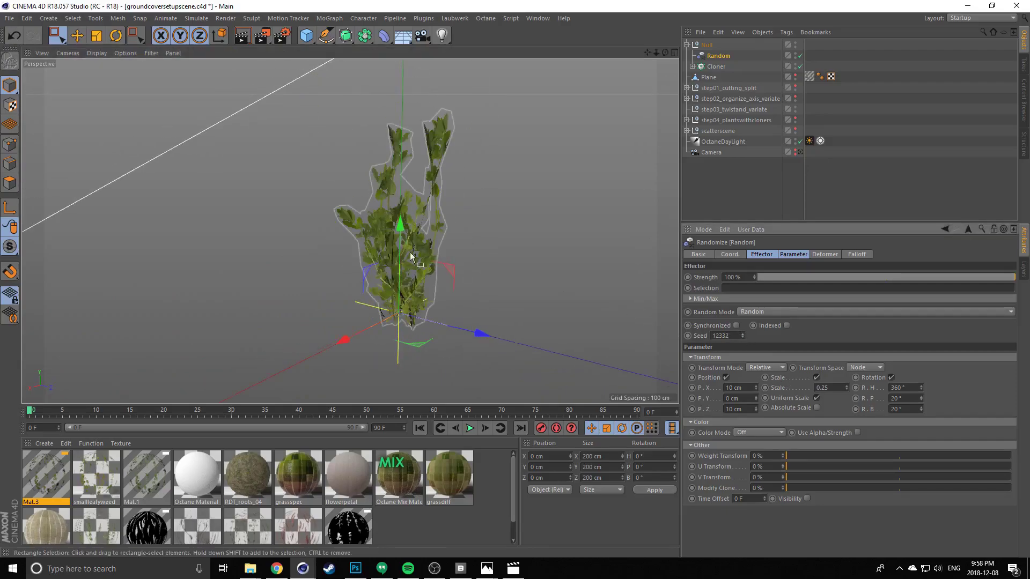
pyautogui.keyDown('alt'); pyautogui.moveTo(421, 252); pyautogui.dragTo(590, 258); pyautogui.keyUp('alt')
pyautogui.click(743, 337)
pyautogui.click(743, 337)
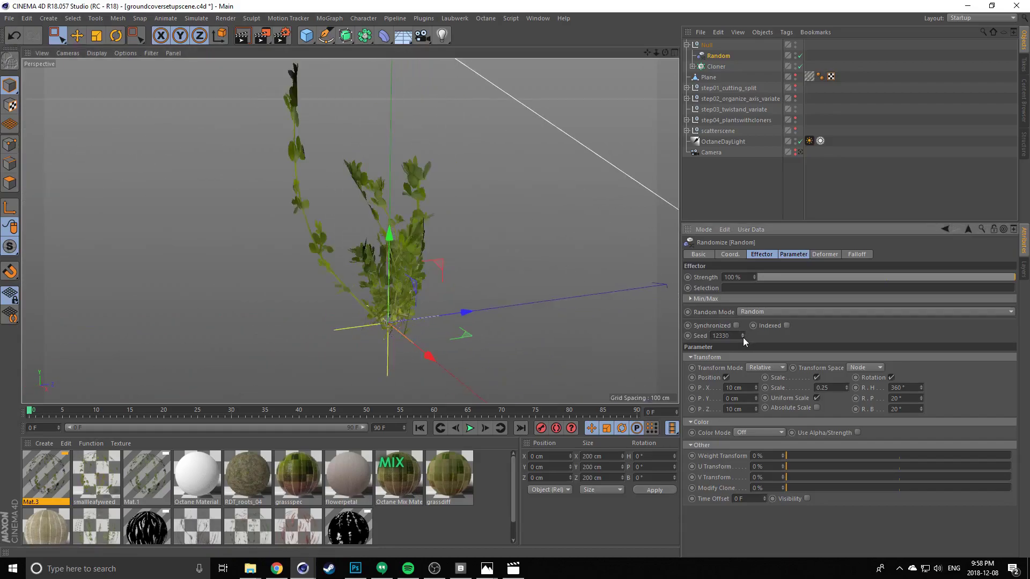
pyautogui.click(743, 337)
pyautogui.click(743, 337)
pyautogui.click(743, 337)
pyautogui.click(743, 337)
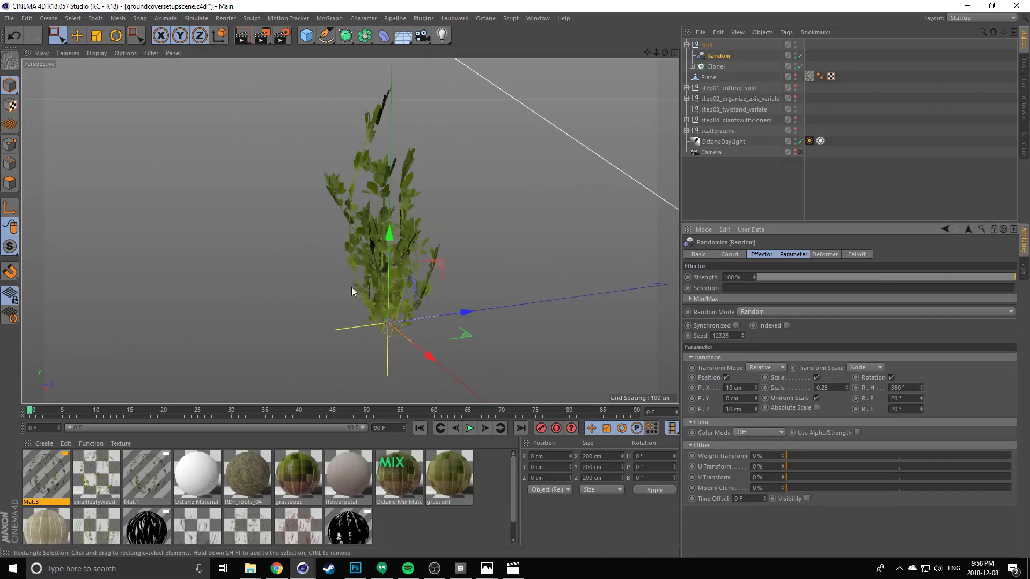
# Inspect the plant's leaves and overall shape up close and from several sides
pyautogui.keyDown('alt'); pyautogui.moveTo(352, 292); pyautogui.dragTo(457, 272); pyautogui.keyUp('alt')
pyautogui.click(328, 282)
pyautogui.keyDown('alt'); pyautogui.moveTo(358, 257); pyautogui.dragTo(309, 284, button='right'); pyautogui.keyUp('alt')
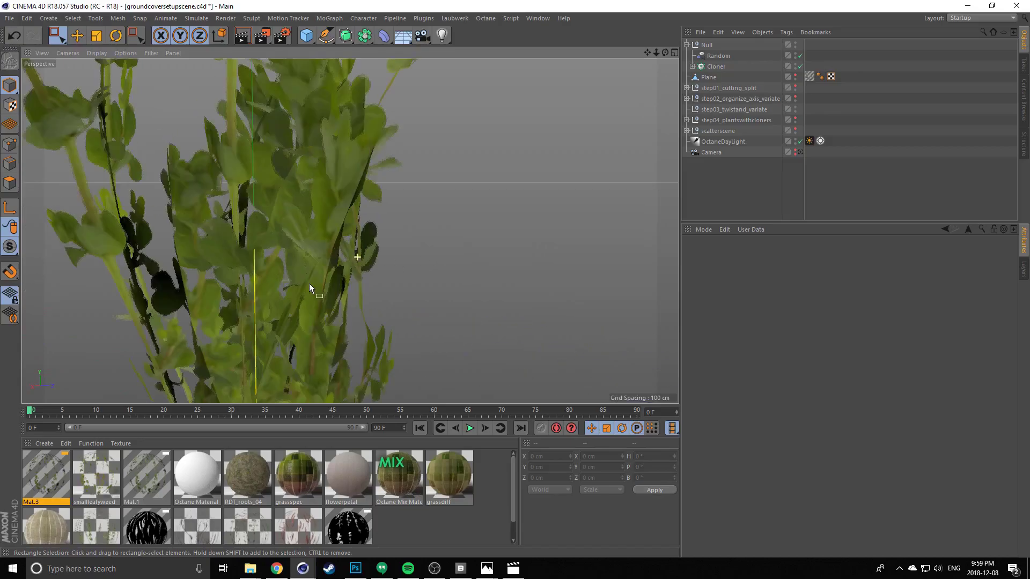
pyautogui.keyDown('alt'); pyautogui.moveTo(309, 285); pyautogui.dragTo(338, 254); pyautogui.keyUp('alt')
pyautogui.keyDown('alt'); pyautogui.moveTo(337, 254); pyautogui.dragTo(252, 202, button='right'); pyautogui.keyUp('alt')
pyautogui.keyDown('alt'); pyautogui.moveTo(245, 192); pyautogui.dragTo(448, 218); pyautogui.keyUp('alt')
pyautogui.keyDown('alt'); pyautogui.moveTo(468, 125); pyautogui.dragTo(427, 262); pyautogui.keyUp('alt')
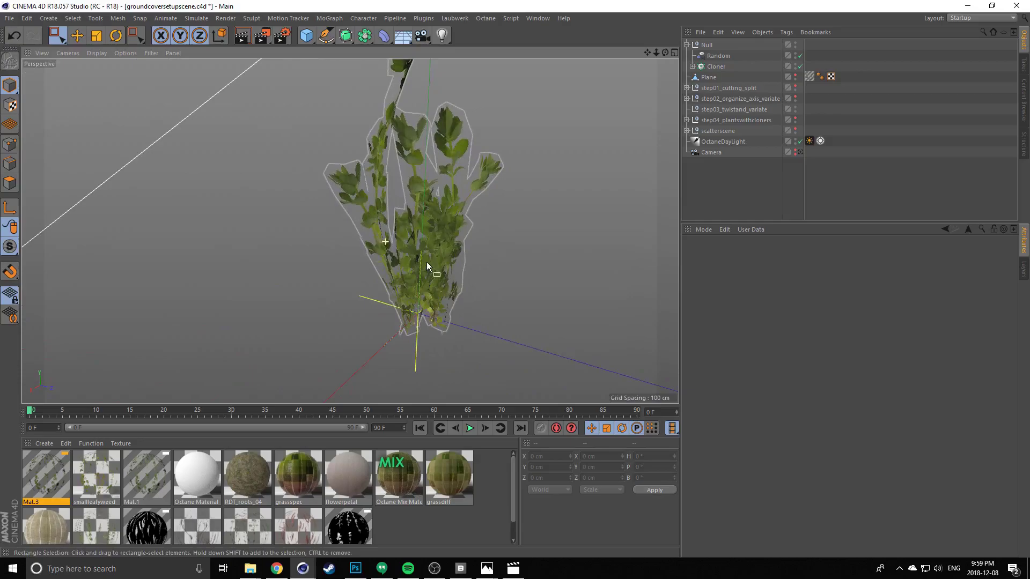
# Reduce the Cloner's count to 8 for a sparser plant and check it from another angle
pyautogui.click(707, 67)
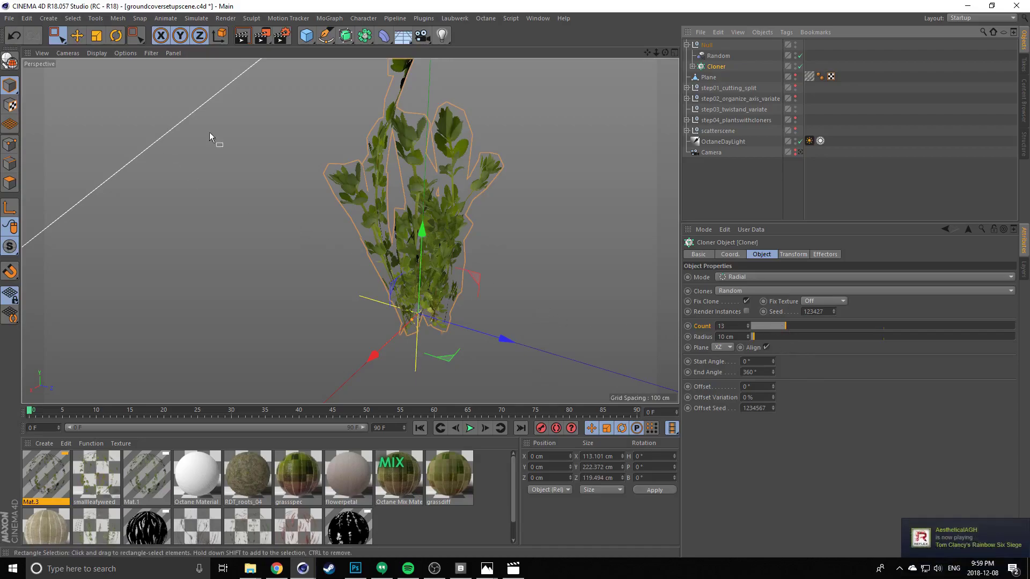
pyautogui.moveTo(773, 324)
pyautogui.mouseDown()
pyautogui.moveTo(781, 329)
pyautogui.moveTo(770, 330)
pyautogui.mouseUp()
pyautogui.keyDown('alt'); pyautogui.moveTo(440, 273); pyautogui.dragTo(428, 242); pyautogui.keyUp('alt')
pyautogui.scroll(-3, 428, 241)
pyautogui.click(339, 213)
pyautogui.keyDown('alt'); pyautogui.moveTo(339, 214); pyautogui.dragTo(391, 237); pyautogui.keyUp('alt')
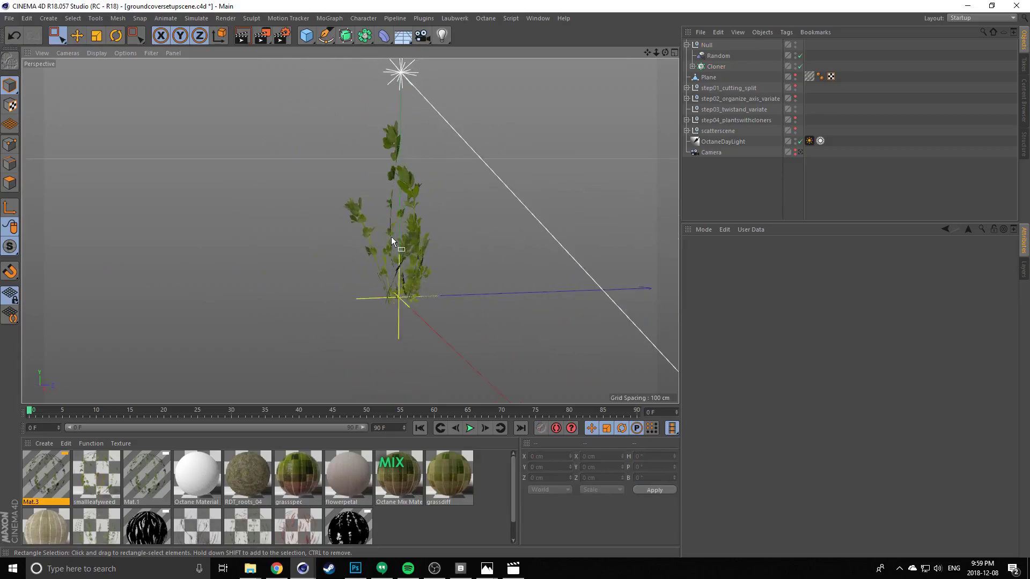
# Collapse the null holding the plant's Random effector and Cloner, and copy it about 166 cm along the negative Z axis
pyautogui.click(706, 45)
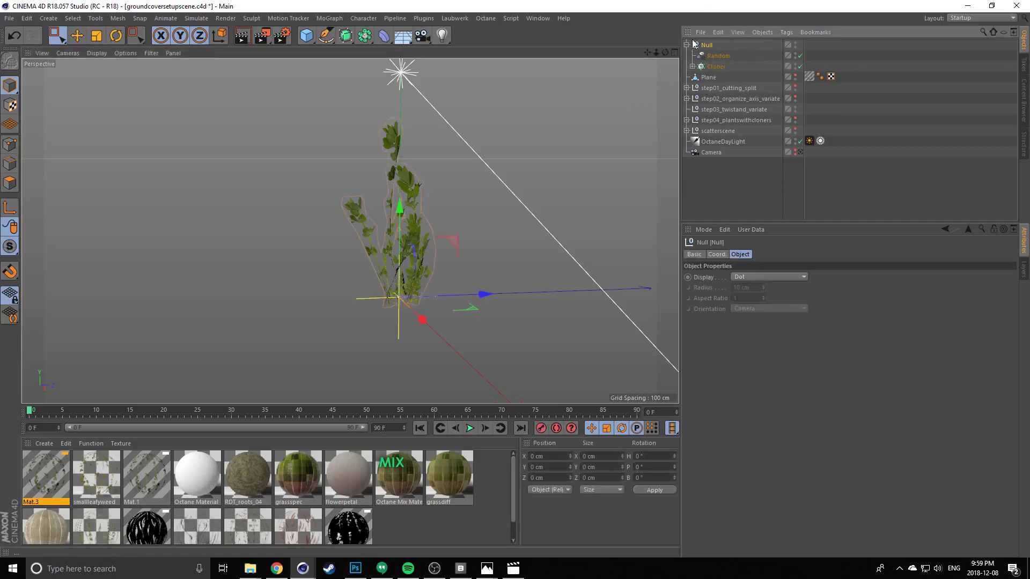
pyautogui.click(714, 66)
pyautogui.keyDown('shift'); pyautogui.click(708, 56); pyautogui.keyUp('shift')
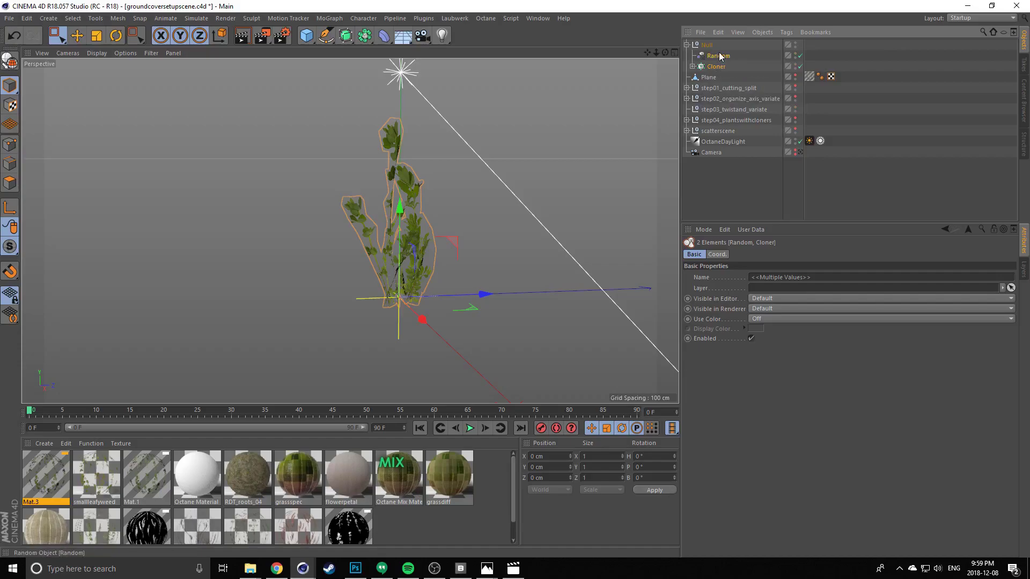
pyautogui.click(718, 56)
pyautogui.keyDown('shift'); pyautogui.click(716, 65); pyautogui.keyUp('shift')
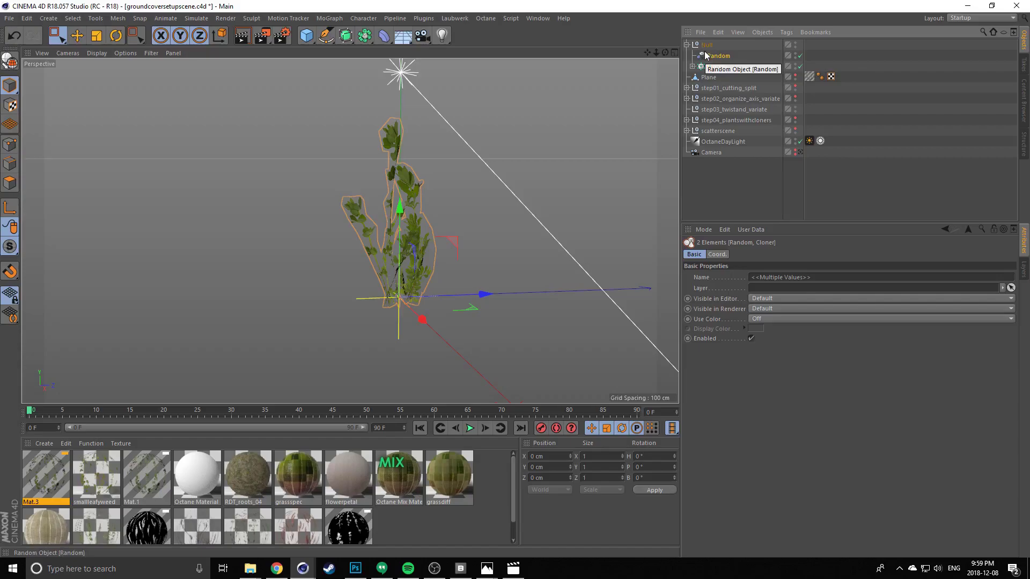
pyautogui.click(710, 46)
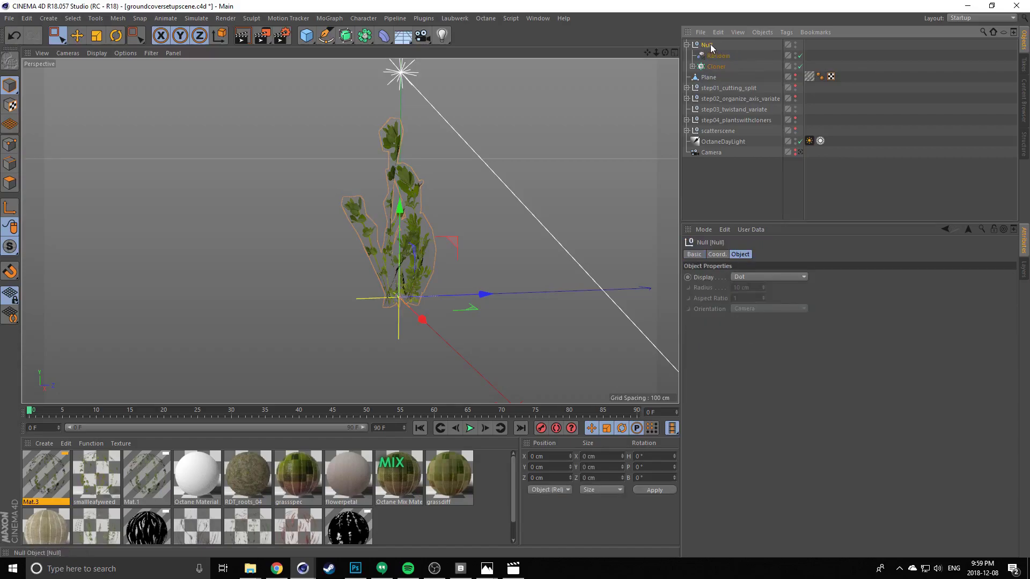
pyautogui.click(688, 45)
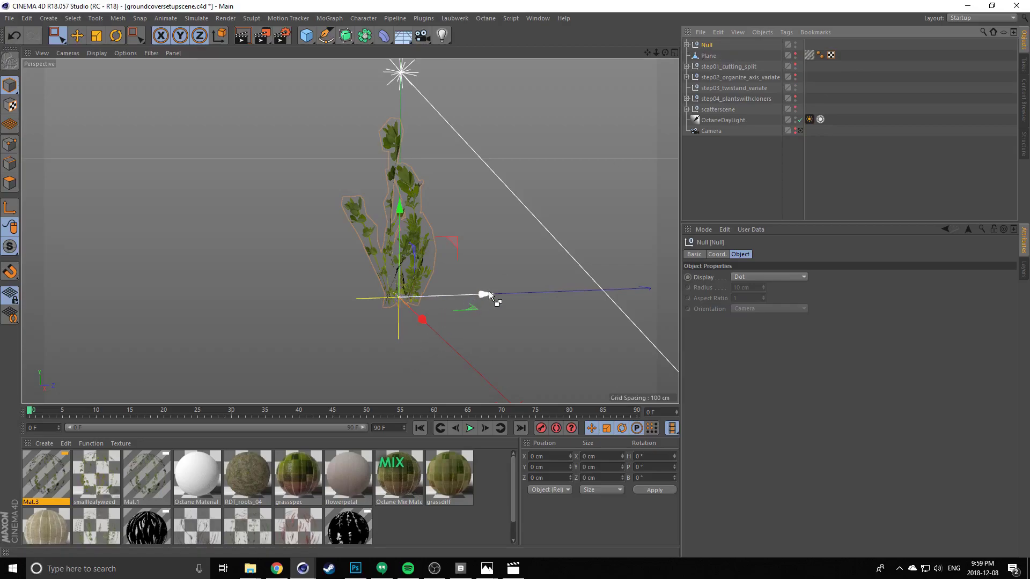
pyautogui.keyDown('alt'); pyautogui.moveTo(468, 288); pyautogui.dragTo(409, 256); pyautogui.keyUp('alt')
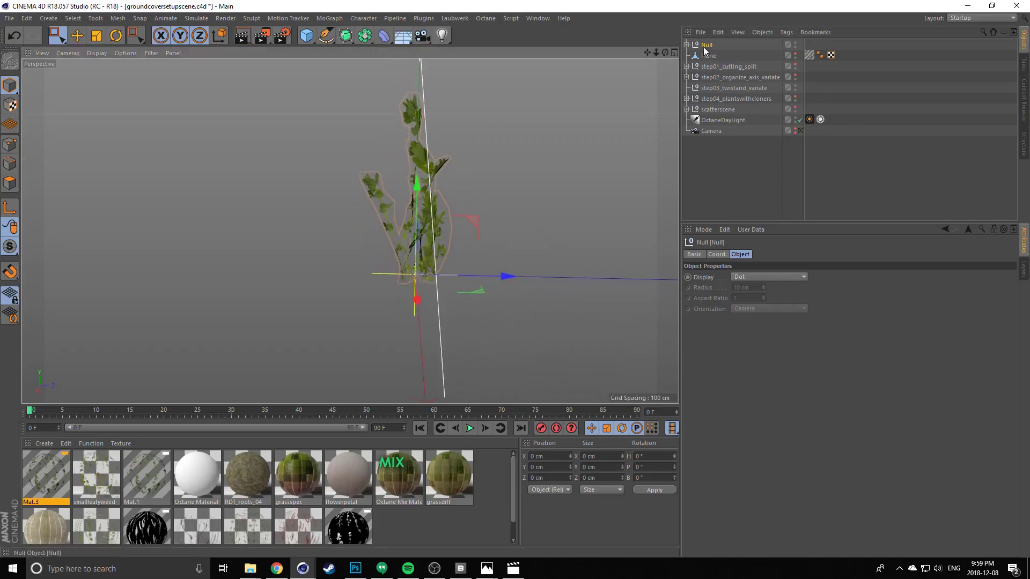
pyautogui.keyDown('ctrl'); pyautogui.moveTo(507, 275); pyautogui.dragTo(357, 275); pyautogui.keyUp('ctrl')
pyautogui.keyDown('alt'); pyautogui.moveTo(334, 233); pyautogui.dragTo(411, 237, button='middle'); pyautogui.keyUp('alt')
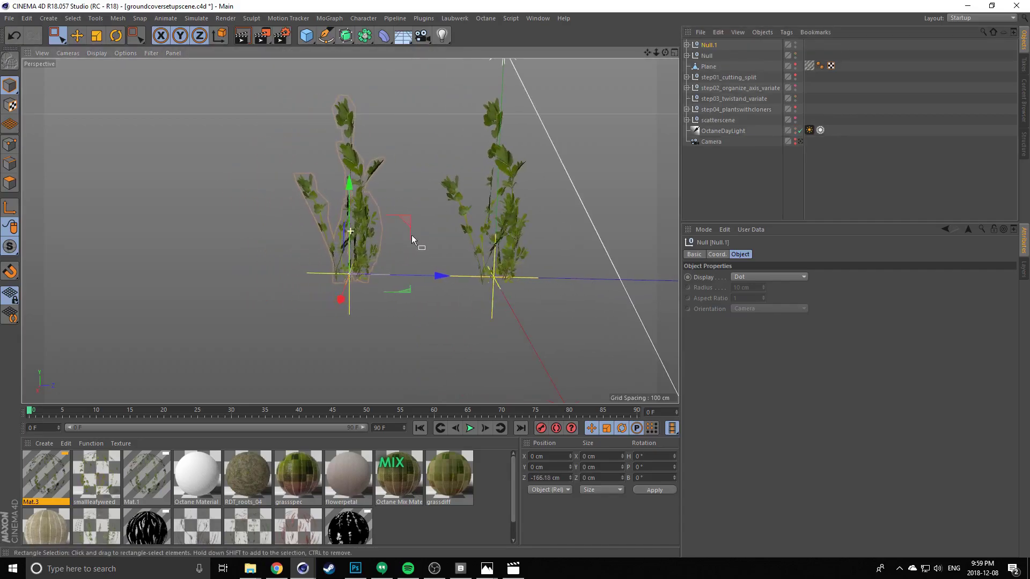
# Expand the copied plant's null and examine the settings of its own Cloner and Random effector
pyautogui.click(687, 46)
pyautogui.click(714, 67)
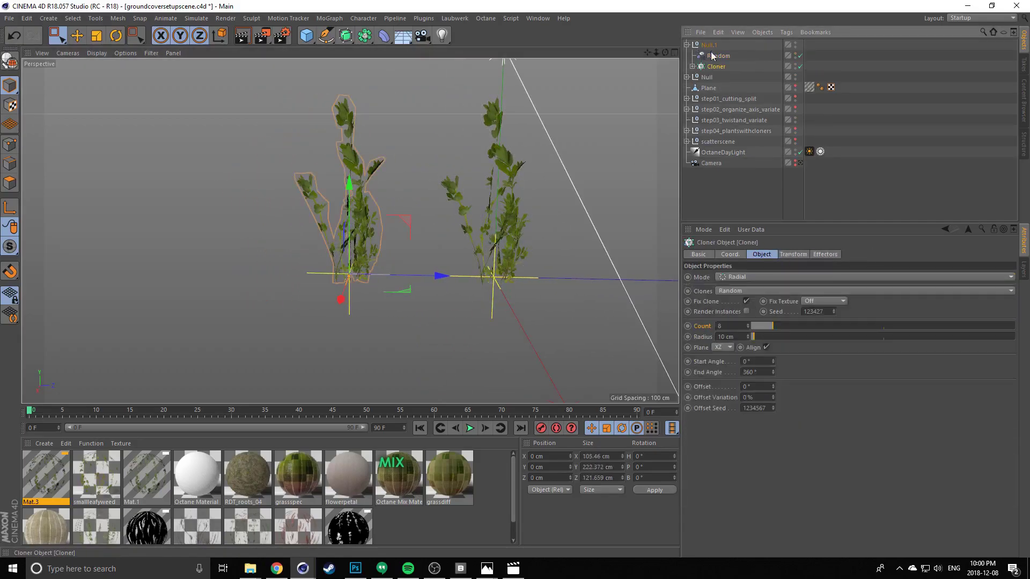
pyautogui.click(707, 78)
pyautogui.click(687, 45)
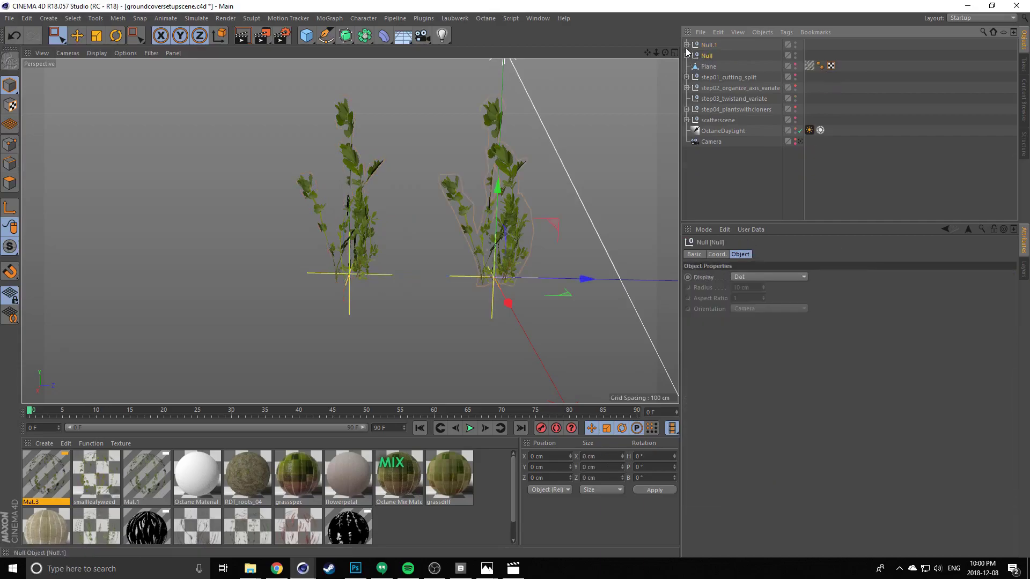
pyautogui.click(708, 47)
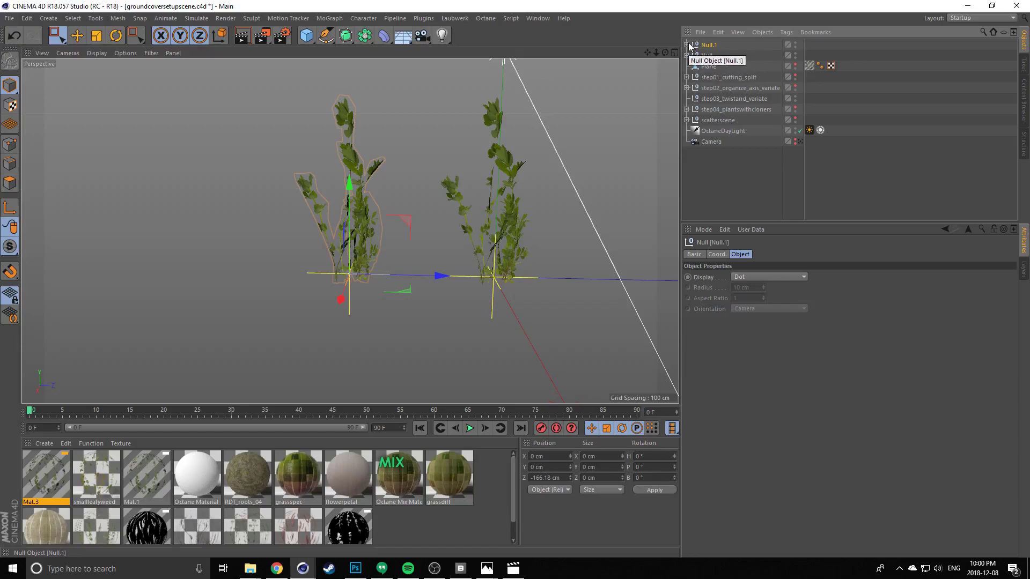
pyautogui.click(687, 45)
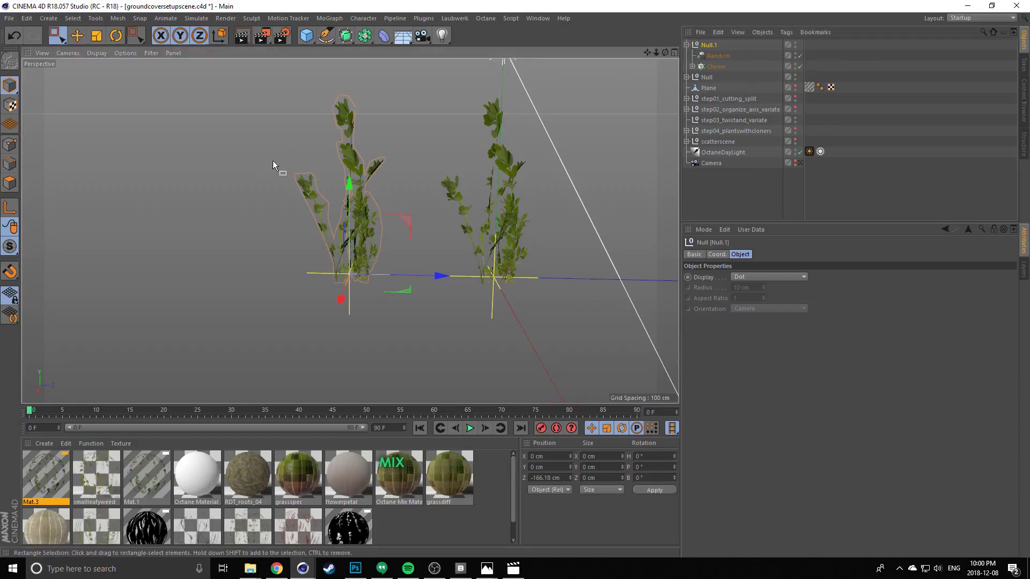
pyautogui.keyDown('alt'); pyautogui.moveTo(275, 166); pyautogui.dragTo(354, 165); pyautogui.keyUp('alt')
pyautogui.click(712, 57)
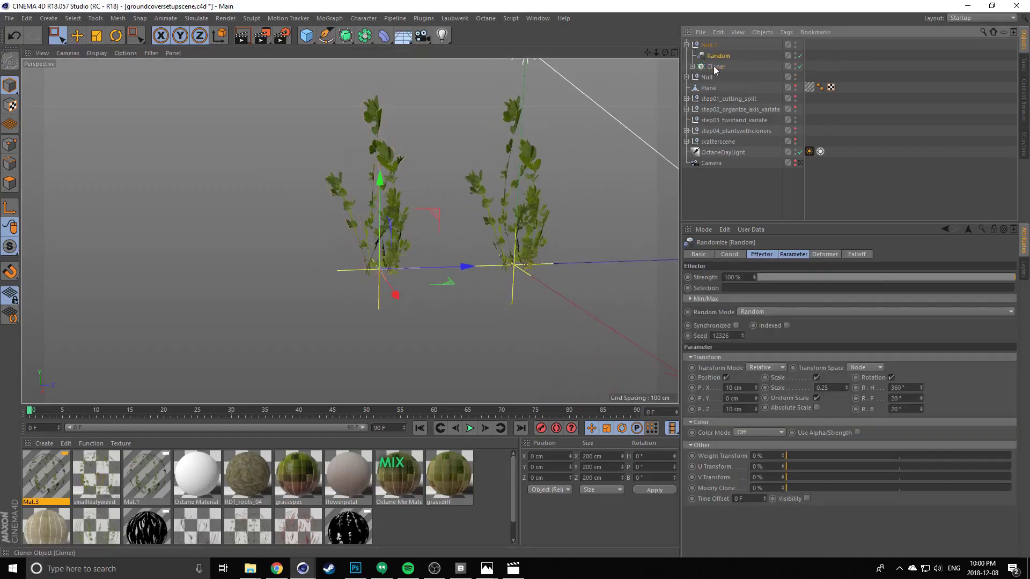
pyautogui.click(714, 67)
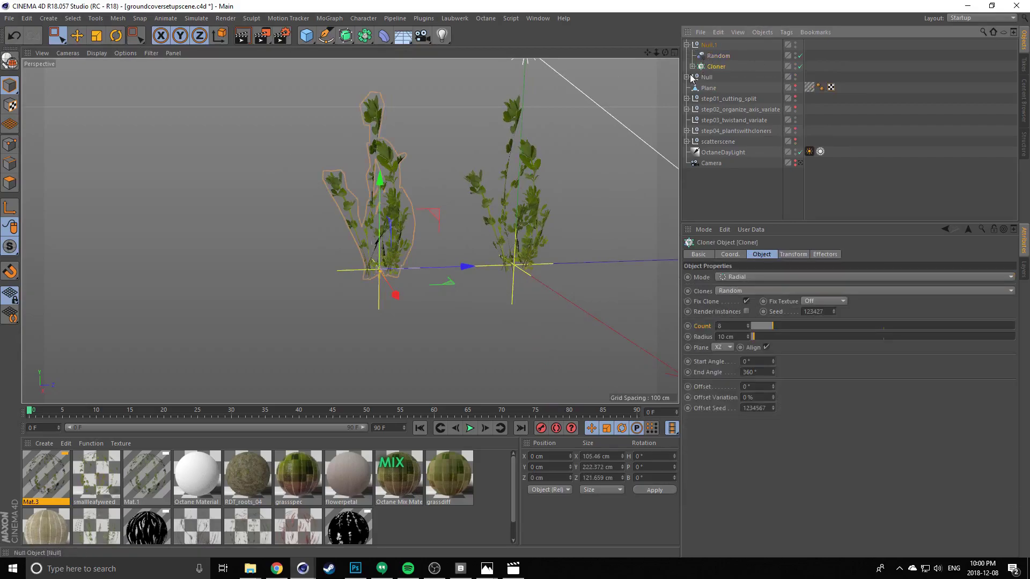
pyautogui.click(714, 57)
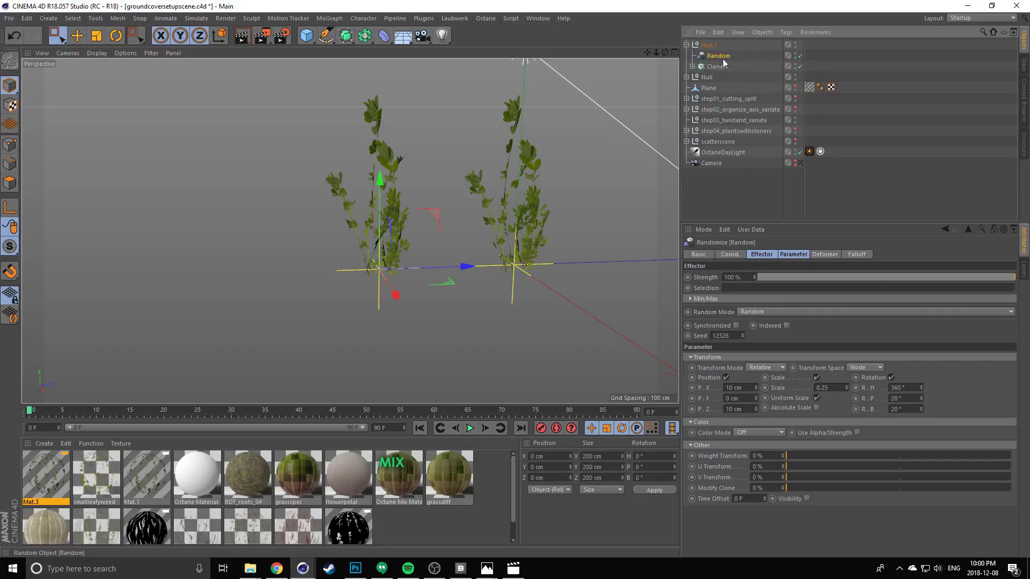
# Set the seed of the copied plant's Cloner to 123419 so its stems differ from the original plant
pyautogui.click(709, 68)
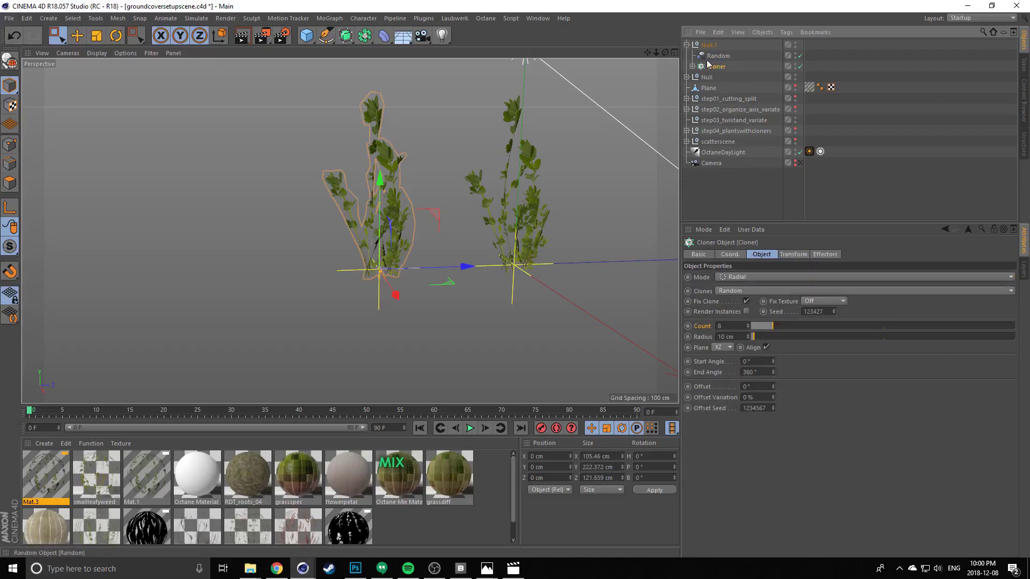
pyautogui.scroll(1, 379, 189)
pyautogui.keyDown('alt'); pyautogui.moveTo(392, 185); pyautogui.dragTo(375, 177); pyautogui.keyUp('alt')
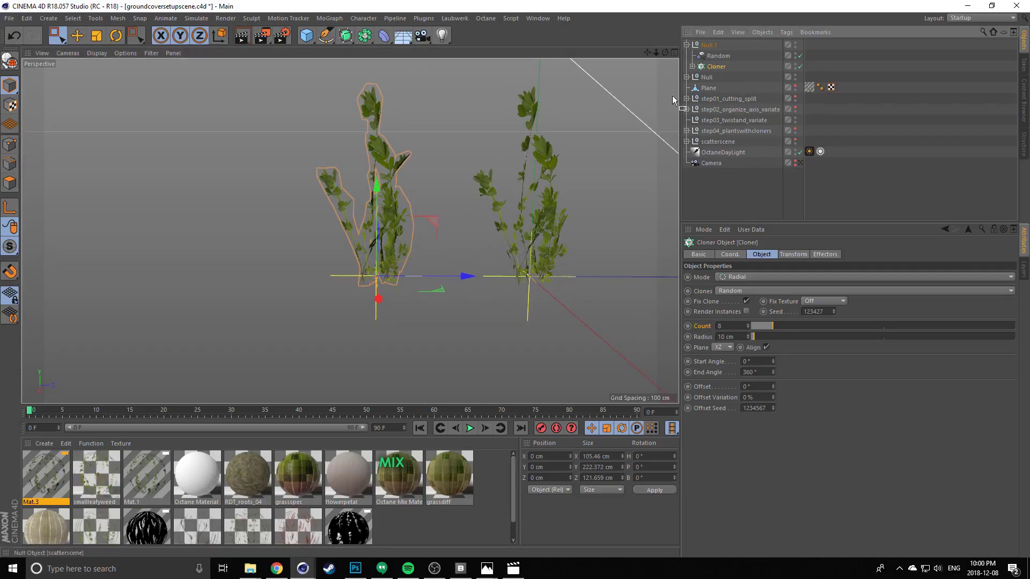
pyautogui.click(835, 313)
pyautogui.click(835, 314)
pyautogui.click(835, 314)
pyautogui.click(834, 314)
pyautogui.click(835, 314)
pyautogui.click(833, 314)
pyautogui.click(833, 314)
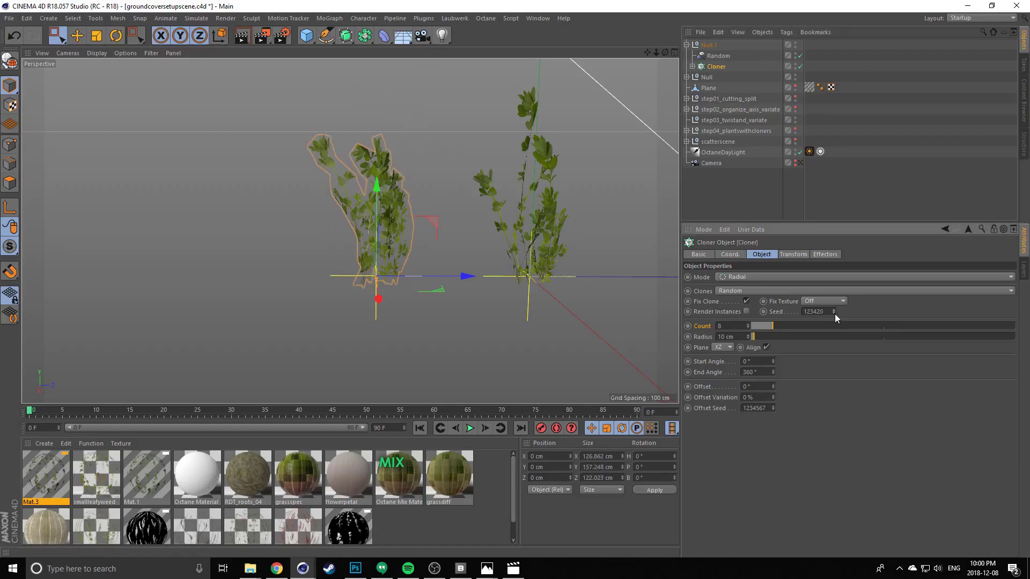
pyautogui.click(834, 314)
pyautogui.keyDown('alt'); pyautogui.moveTo(317, 196); pyautogui.dragTo(343, 199); pyautogui.keyUp('alt')
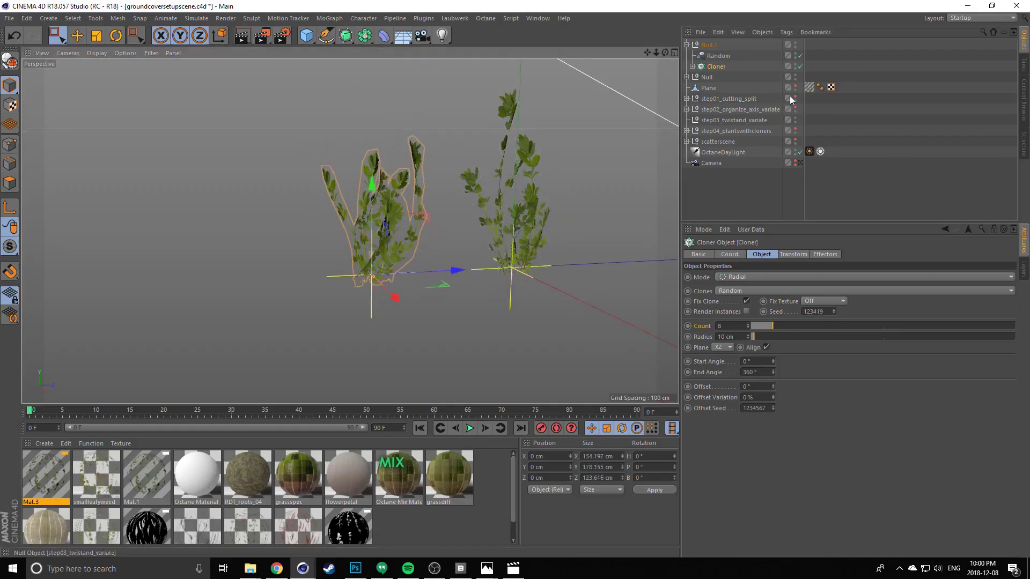
# Set the seed of the copied plant's Random effector to 12320 to rearrange its stems
pyautogui.click(714, 56)
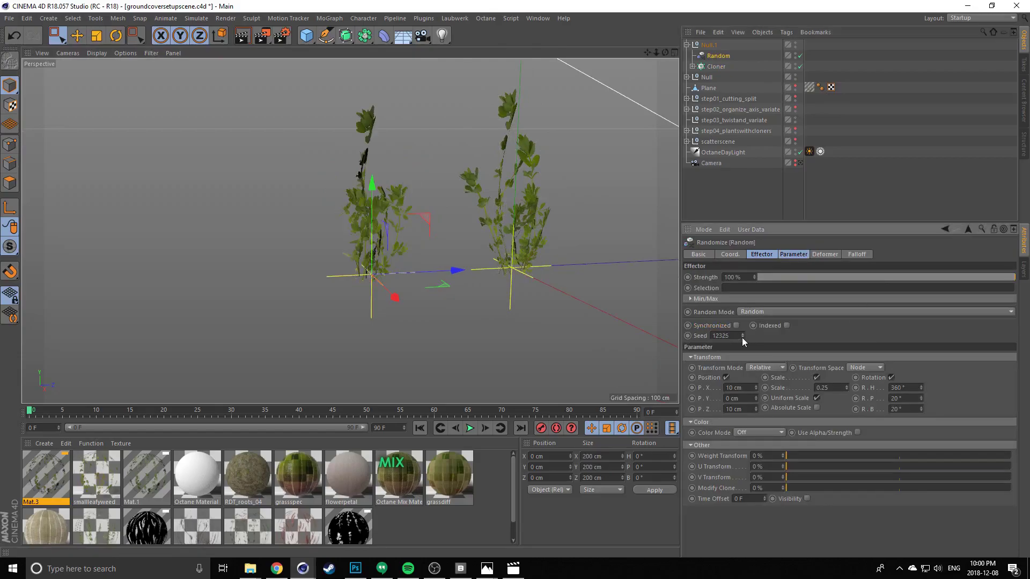
pyautogui.click(743, 338)
pyautogui.click(742, 338)
pyautogui.click(743, 337)
pyautogui.click(742, 338)
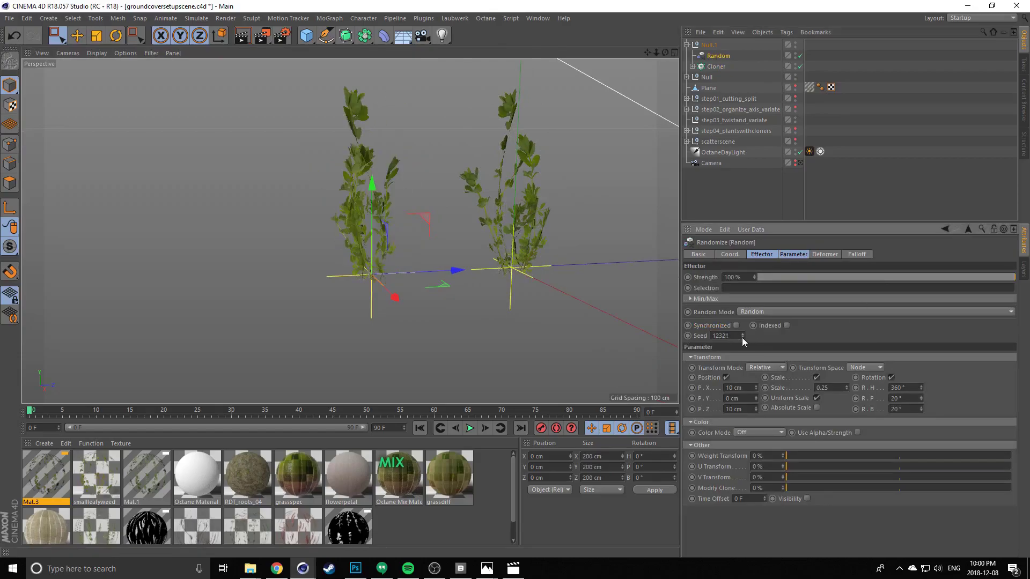
pyautogui.click(742, 338)
pyautogui.click(743, 338)
pyautogui.keyDown('alt'); pyautogui.moveTo(288, 189); pyautogui.dragTo(407, 215); pyautogui.keyUp('alt')
pyautogui.click(291, 202)
# Increase the copied plant's Cloner count to 11 for a fuller plant
pyautogui.click(716, 67)
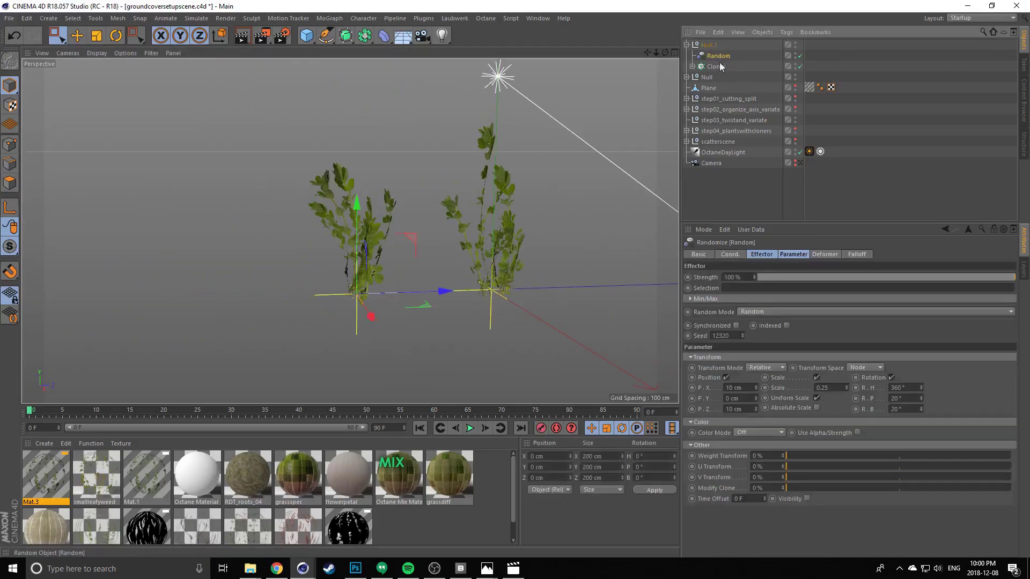
pyautogui.click(766, 256)
pyautogui.moveTo(777, 331); pyautogui.dragTo(780, 328)
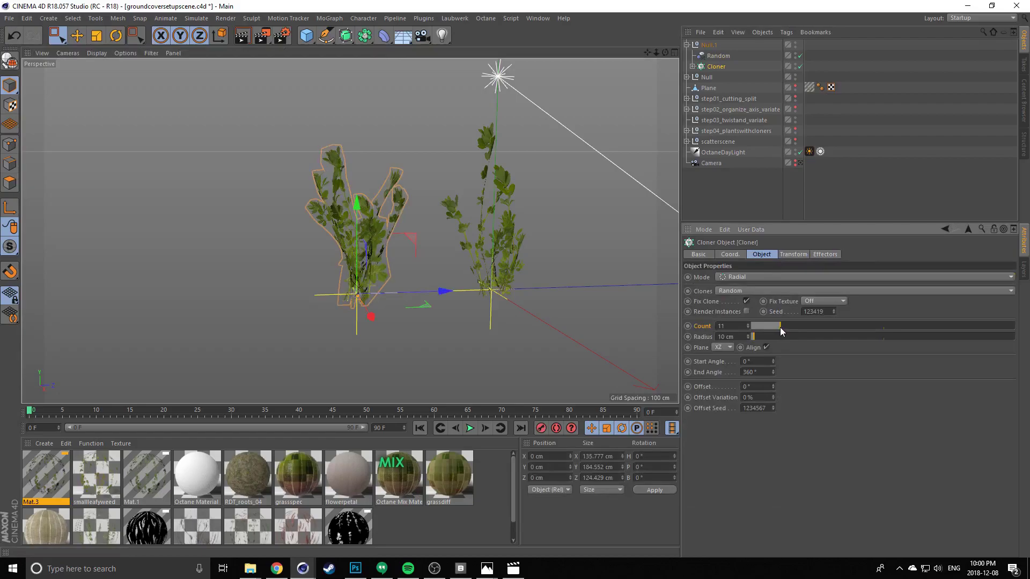
pyautogui.keyDown('alt'); pyautogui.moveTo(408, 257); pyautogui.dragTo(312, 266); pyautogui.keyUp('alt')
pyautogui.click(313, 266)
pyautogui.scroll(3, 356, 244)
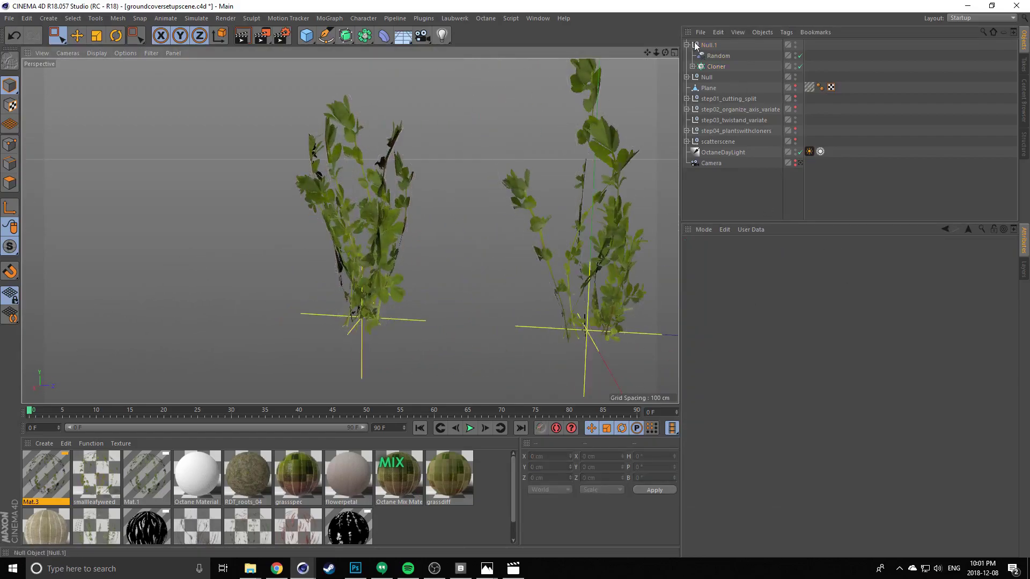
# Widen the copied plant's Cloner radius to 14 cm and check both plants from other angles
pyautogui.click(716, 67)
pyautogui.moveTo(750, 339); pyautogui.dragTo(754, 337)
pyautogui.keyDown('alt'); pyautogui.moveTo(400, 215); pyautogui.dragTo(353, 211); pyautogui.keyUp('alt')
pyautogui.click(268, 223)
pyautogui.keyDown('alt'); pyautogui.moveTo(353, 211); pyautogui.dragTo(272, 204, button='right'); pyautogui.keyUp('alt')
pyautogui.keyDown('alt'); pyautogui.moveTo(272, 202); pyautogui.dragTo(331, 182); pyautogui.keyUp('alt')
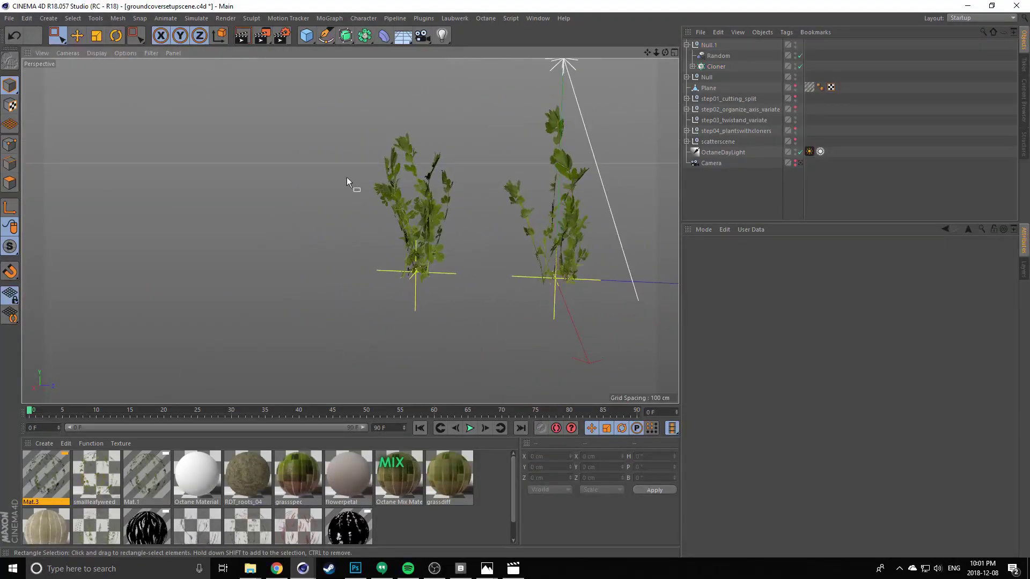
pyautogui.keyDown('alt'); pyautogui.moveTo(430, 182); pyautogui.dragTo(596, 128); pyautogui.keyUp('alt')
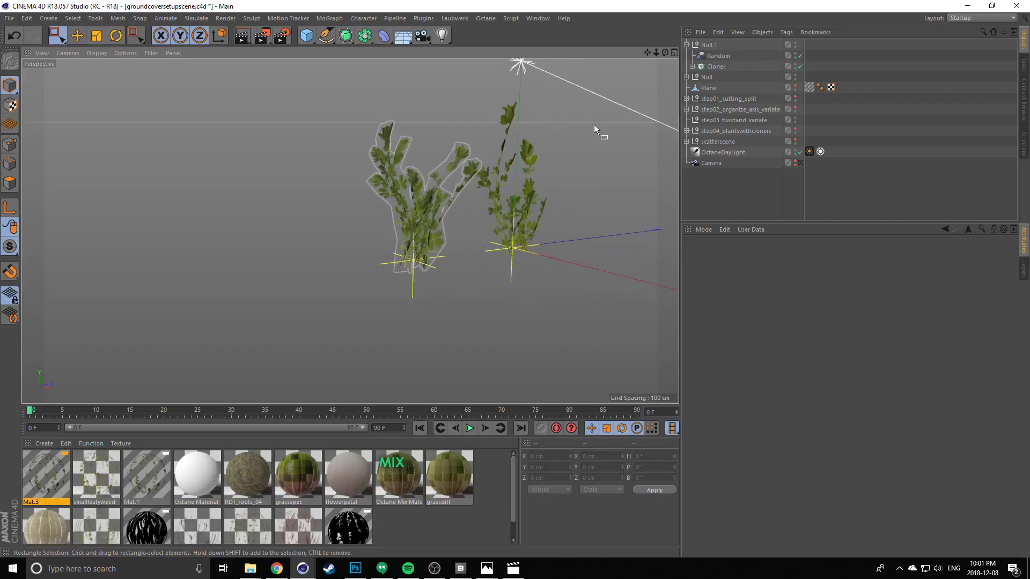
# Collapse the copied plant's null and duplicate it about 133 cm further along the negative Z axis
pyautogui.click(686, 45)
pyautogui.click(700, 47)
pyautogui.keyDown('alt'); pyautogui.moveTo(441, 196); pyautogui.dragTo(414, 215); pyautogui.keyUp('alt')
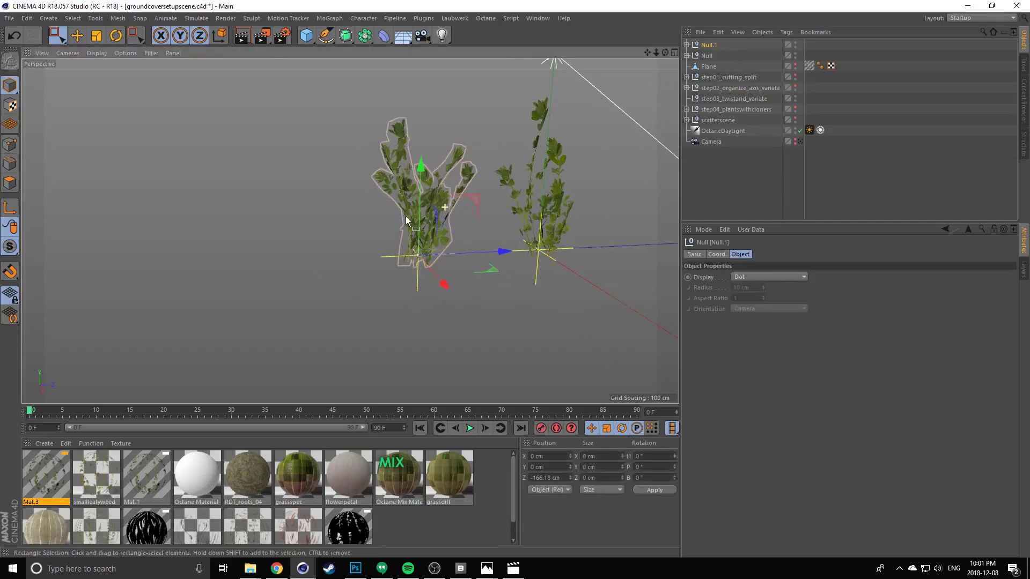
pyautogui.keyDown('ctrl'); pyautogui.moveTo(501, 251); pyautogui.dragTo(364, 241); pyautogui.keyUp('ctrl')
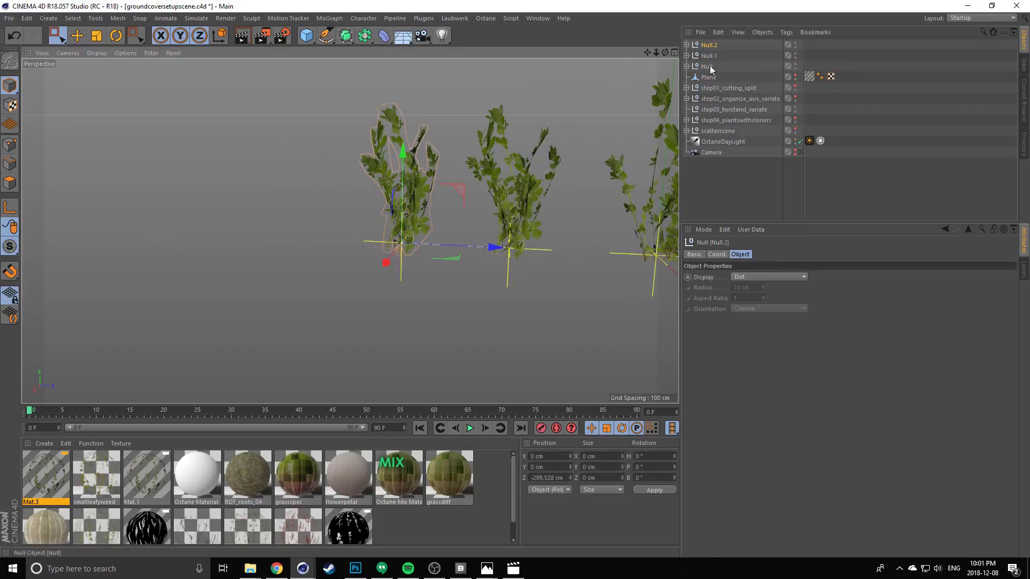
# Expand the newest plant's null and Cloner, and disable that Cloner to expose its source stems
pyautogui.click(687, 45)
pyautogui.click(693, 67)
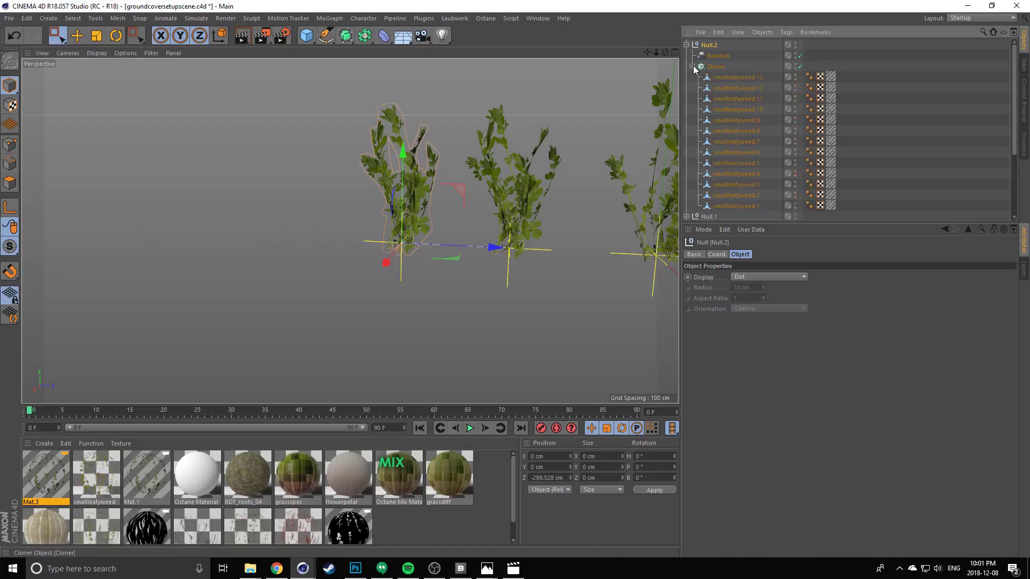
pyautogui.keyDown('alt'); pyautogui.moveTo(355, 163); pyautogui.dragTo(408, 151); pyautogui.keyUp('alt')
pyautogui.scroll(2, 396, 164)
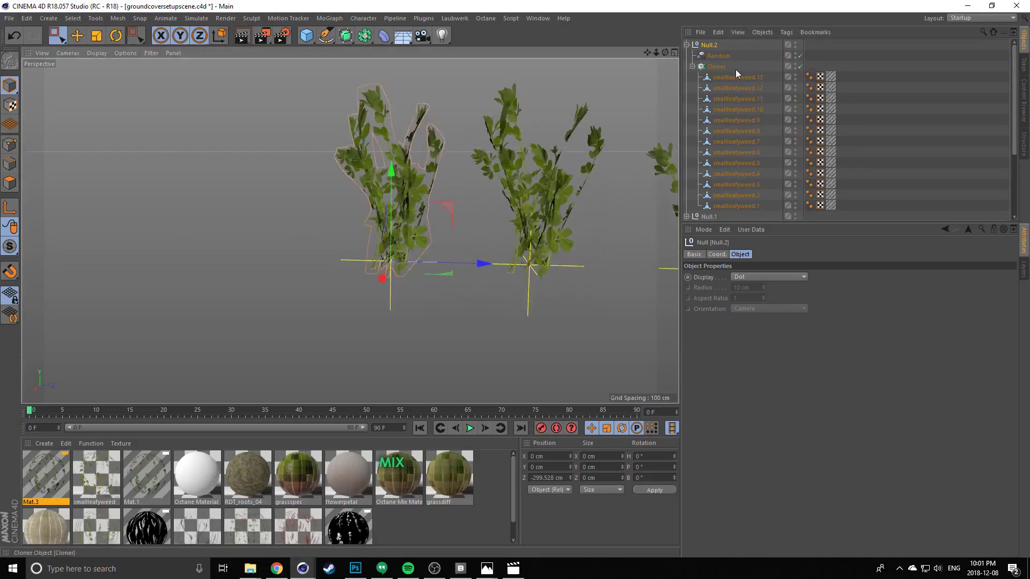
pyautogui.click(688, 45)
pyautogui.keyDown('alt'); pyautogui.moveTo(388, 215); pyautogui.dragTo(407, 211); pyautogui.keyUp('alt')
pyautogui.keyDown('alt'); pyautogui.moveTo(407, 211); pyautogui.dragTo(345, 198, button='middle'); pyautogui.keyUp('alt')
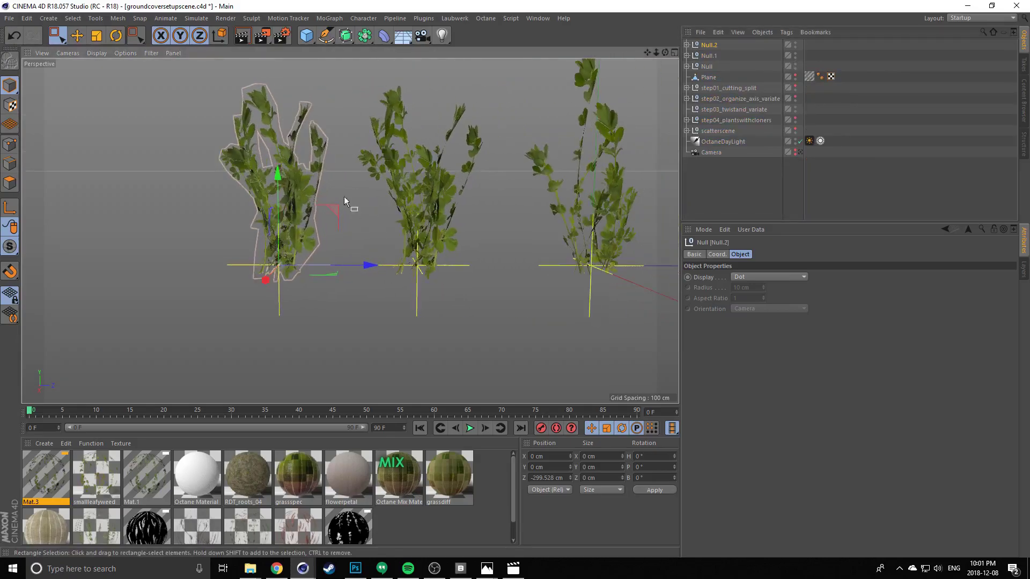
pyautogui.click(687, 45)
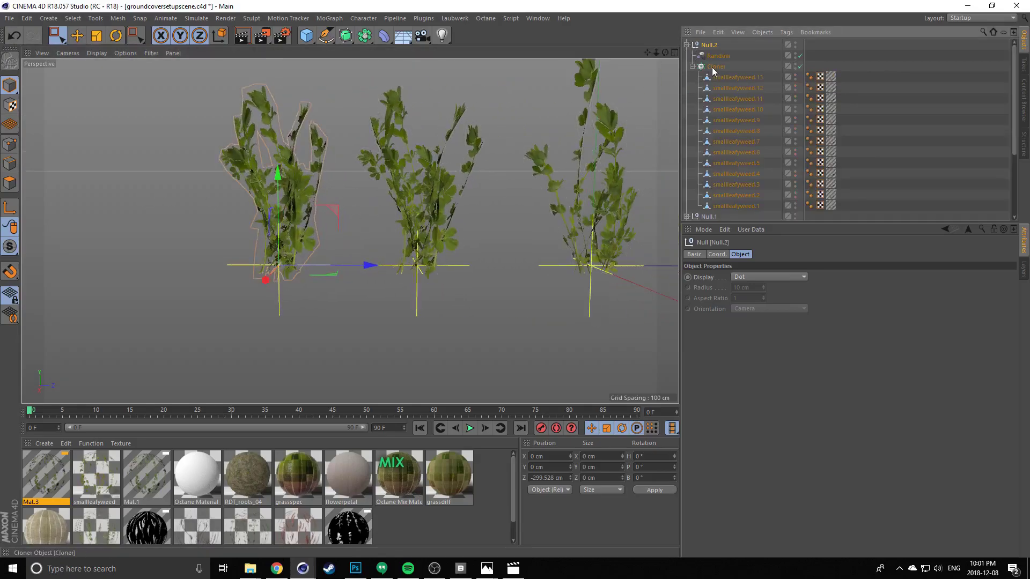
pyautogui.click(715, 67)
pyautogui.click(800, 66)
pyautogui.scroll(-5, 326, 228)
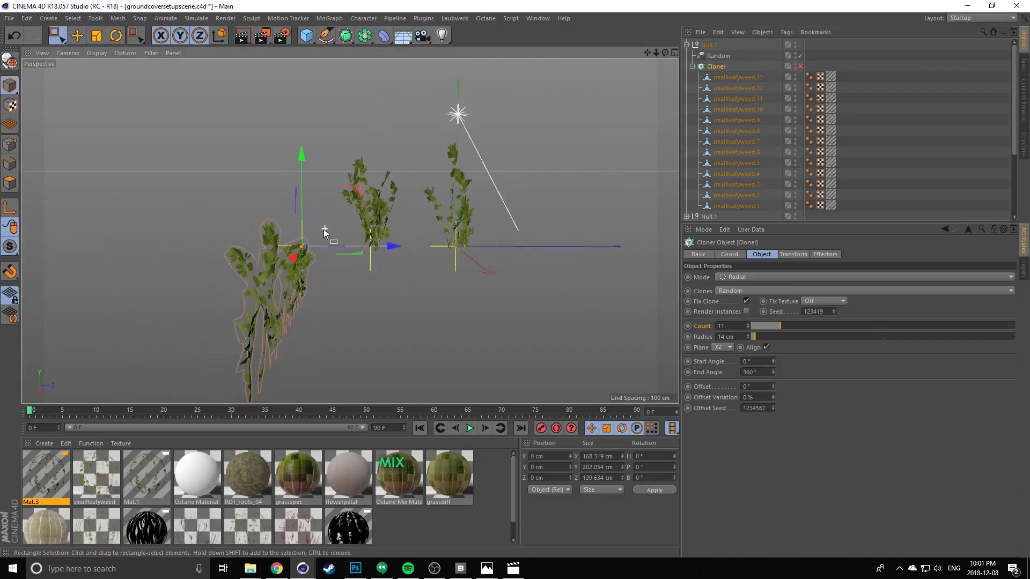
# Delete the seven larger stems from the newest plant's Cloner, keeping only the six small ones
pyautogui.keyDown('alt'); pyautogui.moveTo(325, 229); pyautogui.dragTo(292, 285); pyautogui.keyUp('alt')
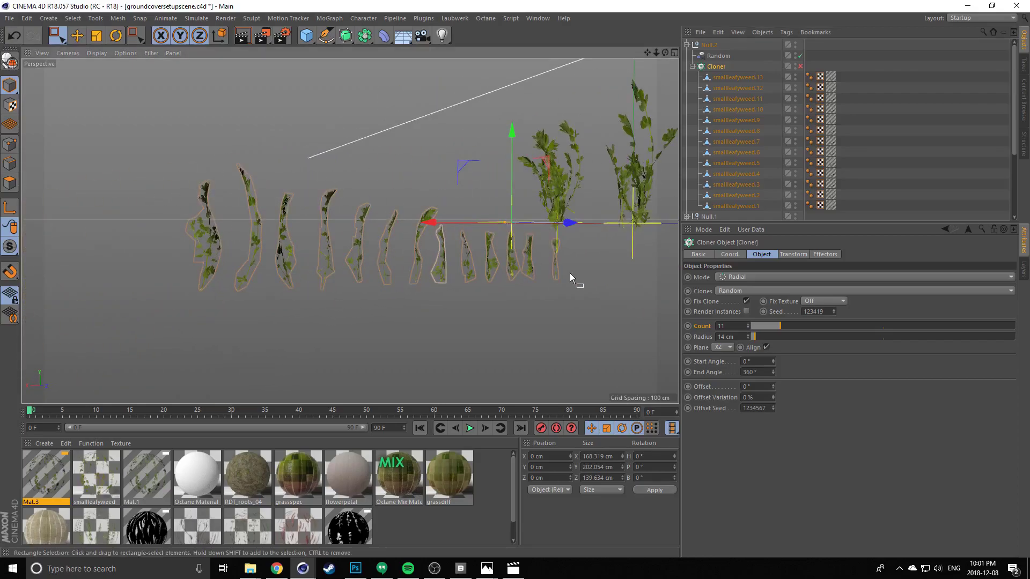
pyautogui.keyDown('alt'); pyautogui.moveTo(570, 274); pyautogui.dragTo(374, 202); pyautogui.keyUp('alt')
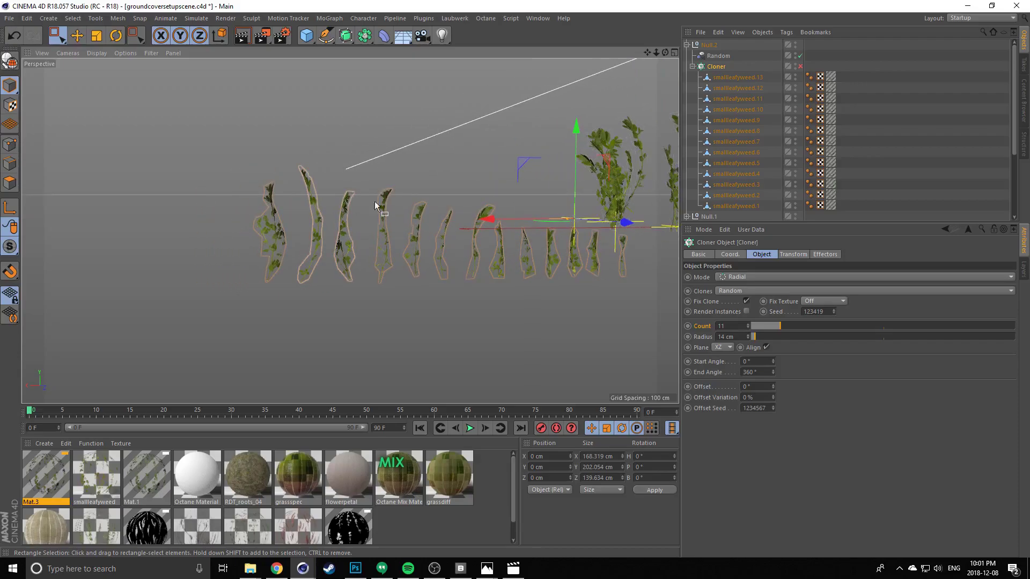
pyautogui.moveTo(220, 193); pyautogui.dragTo(464, 221)
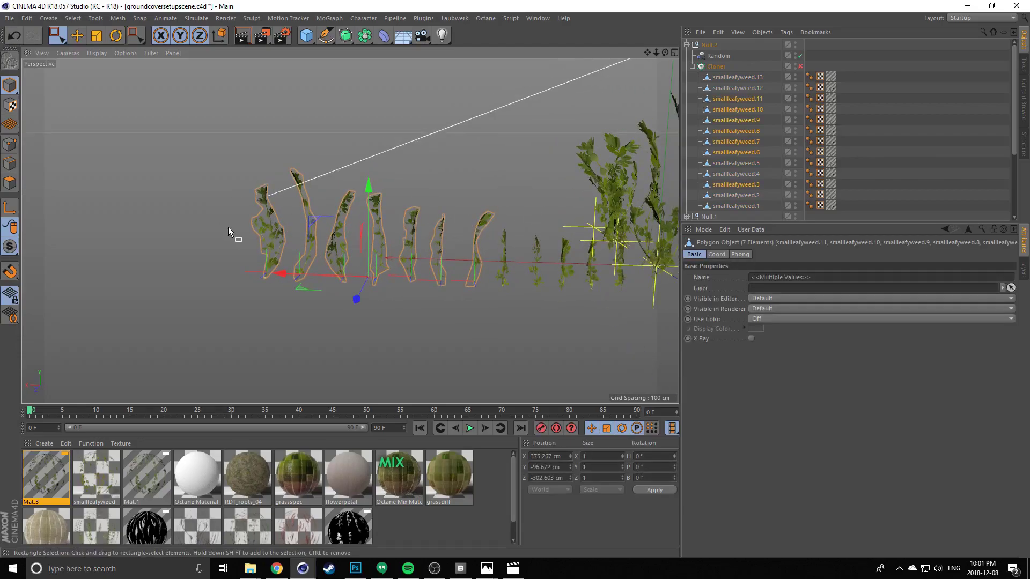
pyautogui.press('Delete')
# Look through the stems under the second plant's Cloner and collapse its hierarchy again
pyautogui.click(716, 142)
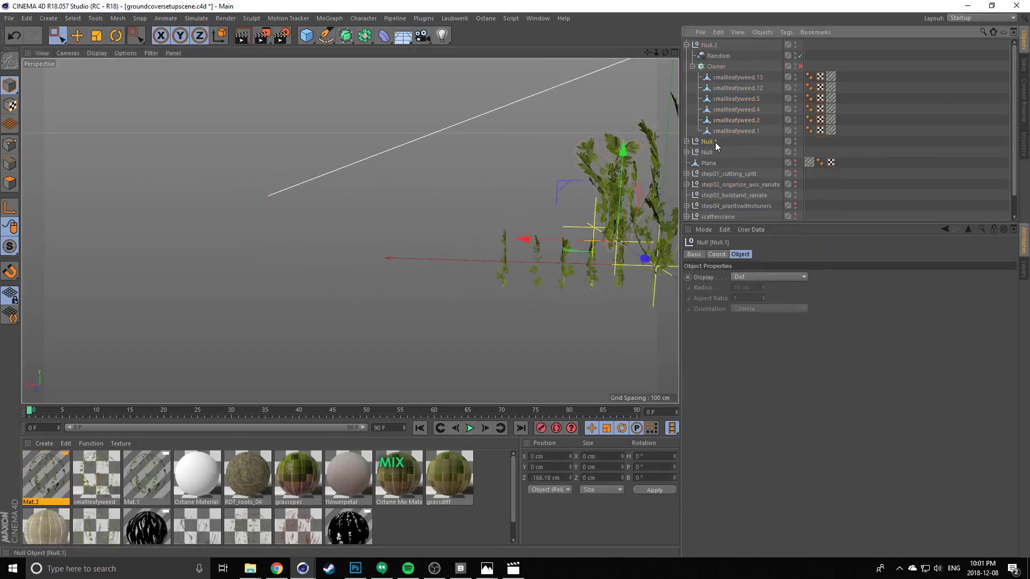
pyautogui.click(687, 142)
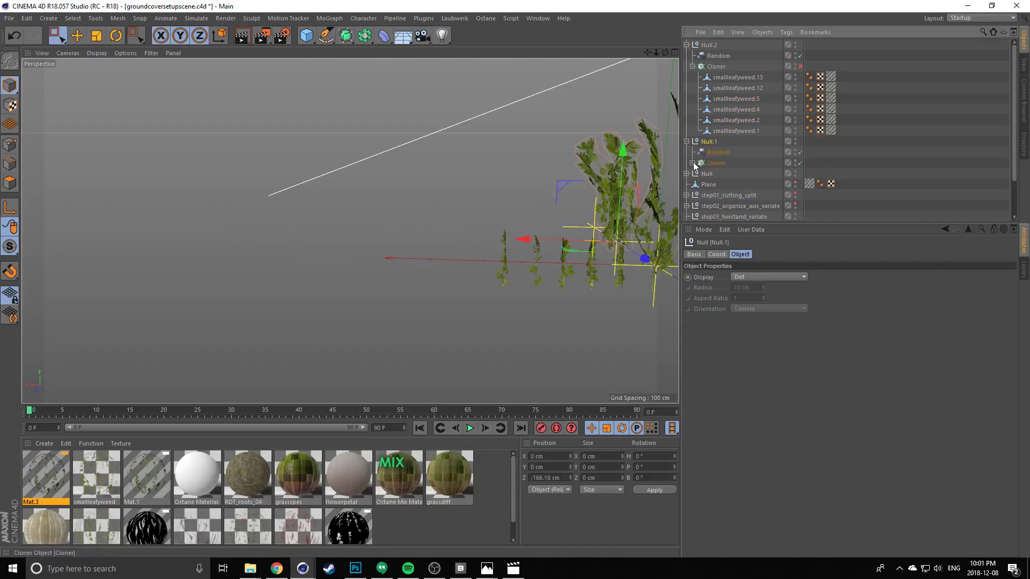
pyautogui.click(693, 164)
pyautogui.scroll(-3, 739, 175)
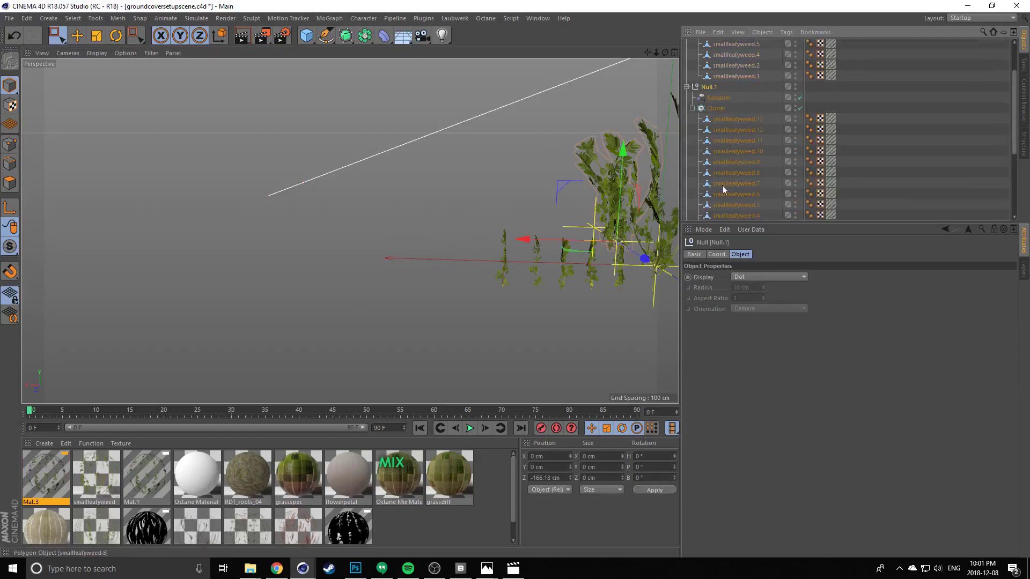
pyautogui.click(692, 109)
pyautogui.click(687, 86)
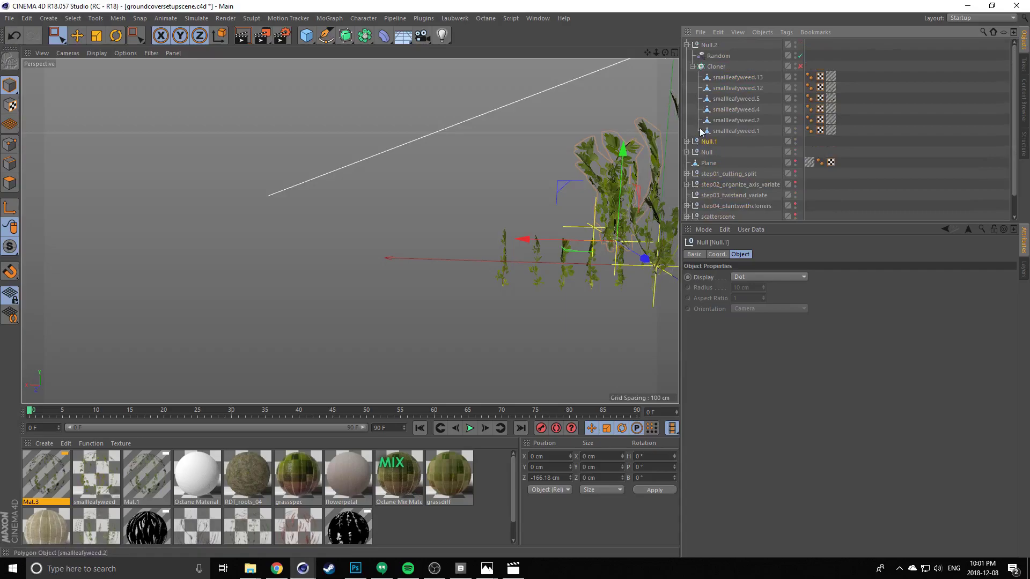
# Re-enable the newest plant's Cloner to build a small plant from the remaining stems
pyautogui.keyDown('alt'); pyautogui.moveTo(478, 161); pyautogui.dragTo(697, 115); pyautogui.keyUp('alt')
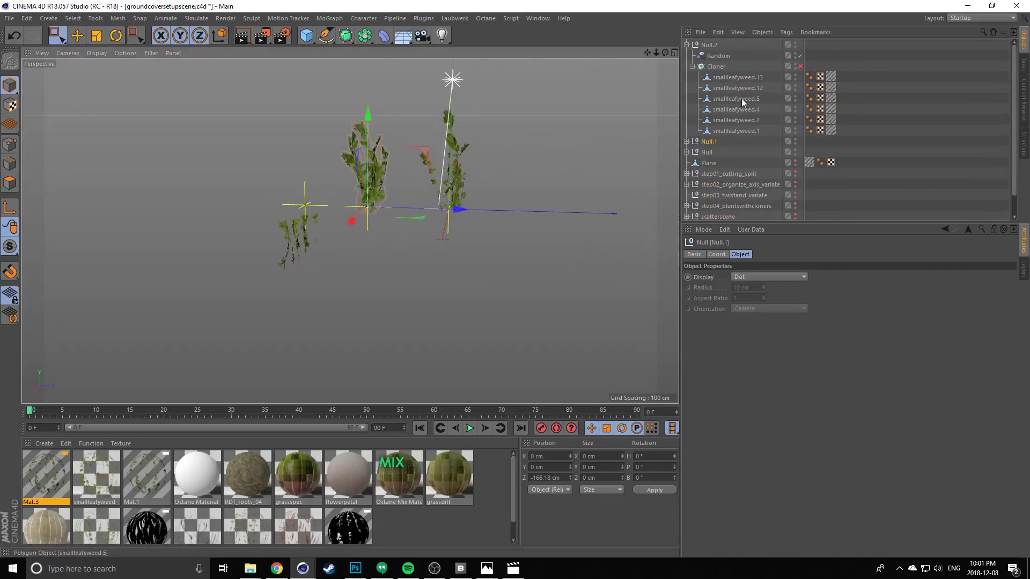
pyautogui.click(800, 66)
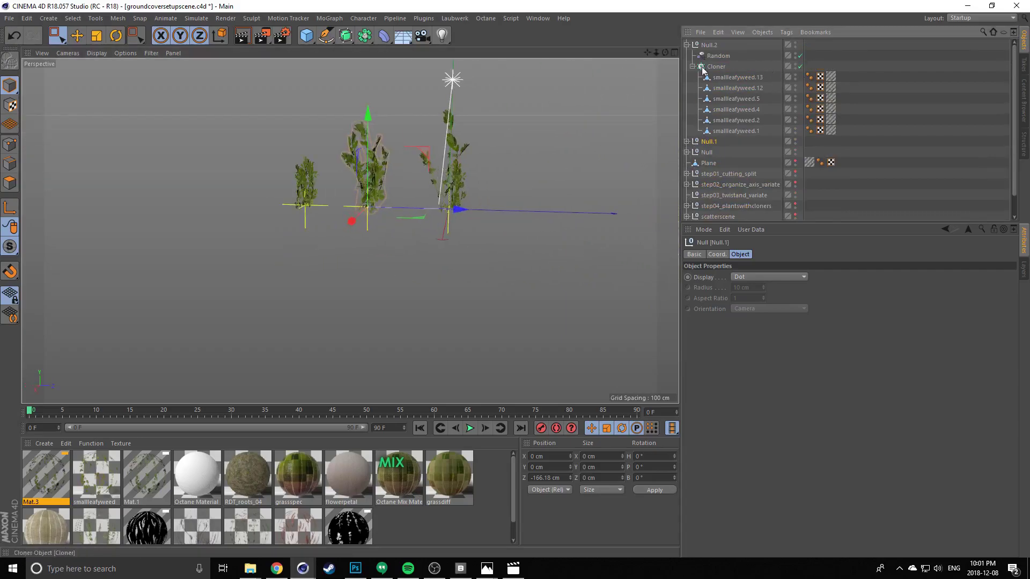
pyautogui.keyDown('alt'); pyautogui.moveTo(236, 206); pyautogui.dragTo(424, 169); pyautogui.keyUp('alt')
pyautogui.keyDown('alt'); pyautogui.moveTo(341, 155); pyautogui.dragTo(373, 152); pyautogui.keyUp('alt')
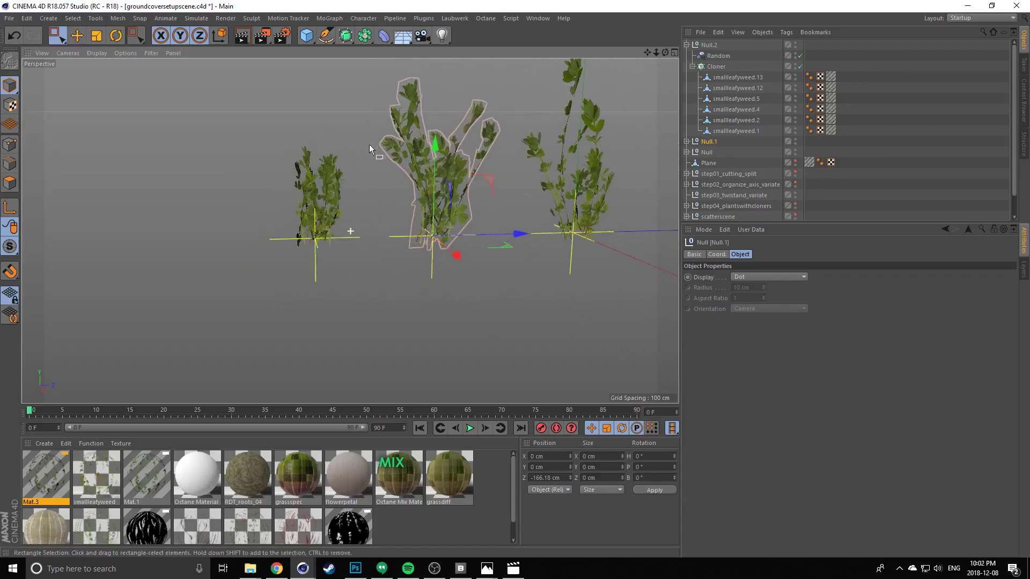
# Collapse the small plant's Cloner and reduce its count below 8 to thin out the stems
pyautogui.click(715, 66)
pyautogui.click(692, 66)
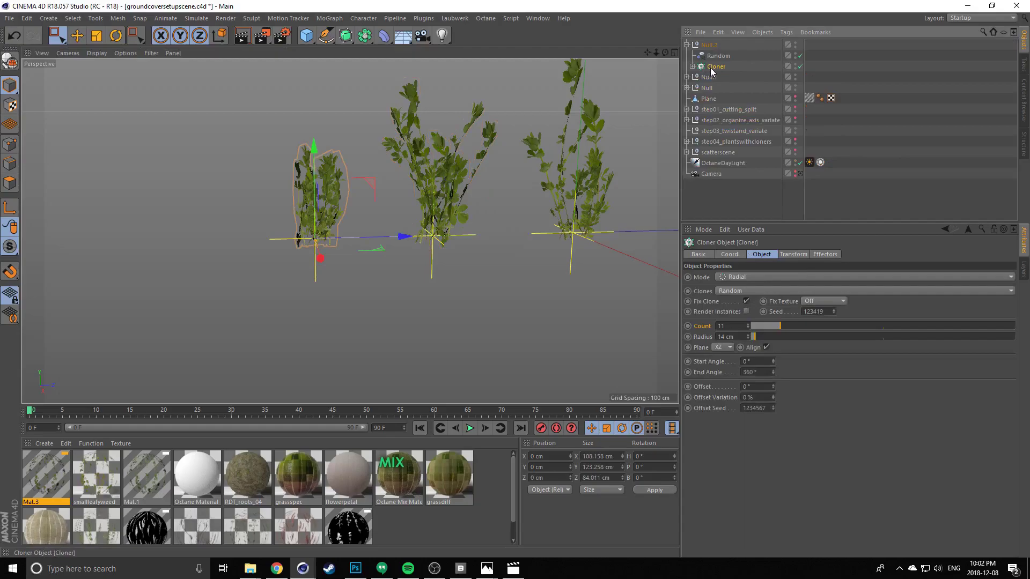
pyautogui.scroll(3, 337, 193)
pyautogui.keyDown('alt'); pyautogui.moveTo(273, 200); pyautogui.dragTo(354, 215, button='middle'); pyautogui.keyUp('alt')
pyautogui.click(749, 327)
pyautogui.click(749, 328)
pyautogui.click(748, 328)
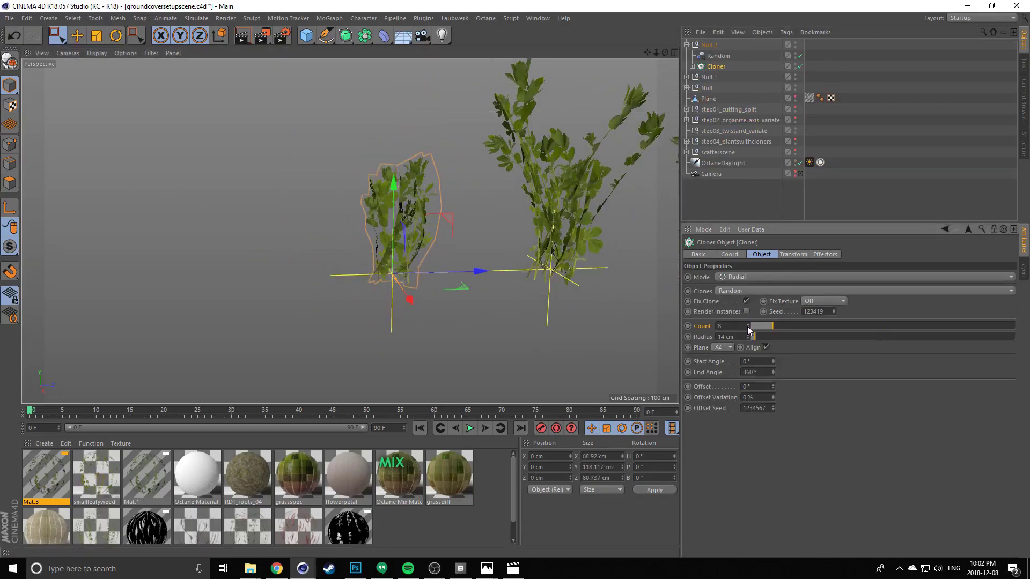
pyautogui.click(749, 328)
pyautogui.click(748, 328)
pyautogui.keyDown('alt'); pyautogui.moveTo(421, 220); pyautogui.dragTo(375, 185); pyautogui.keyUp('alt')
pyautogui.click(322, 210)
# Set the seed of the small plant's Random effector to 12311 and collapse the plant's null
pyautogui.click(718, 55)
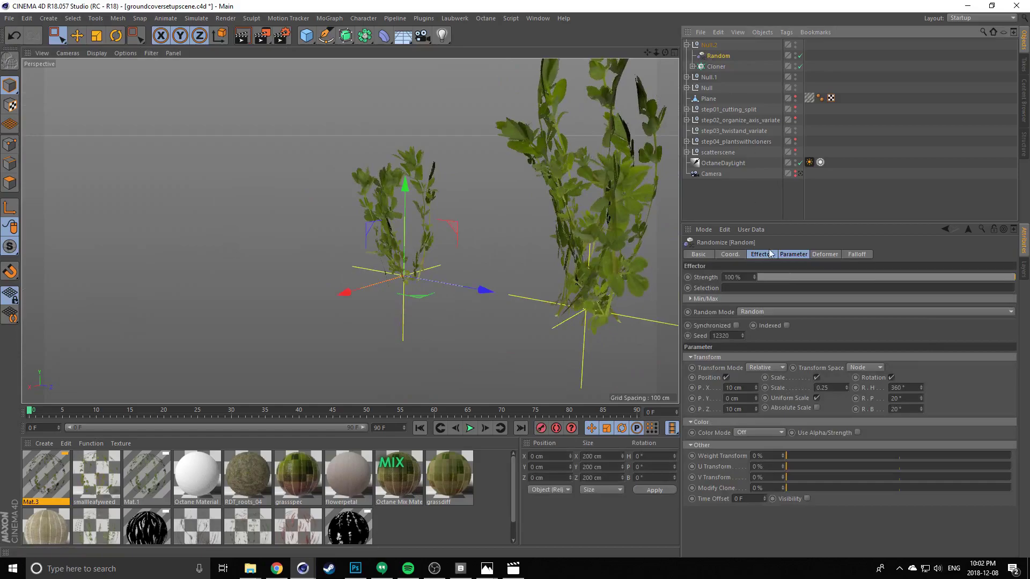
pyautogui.click(742, 338)
pyautogui.click(742, 338)
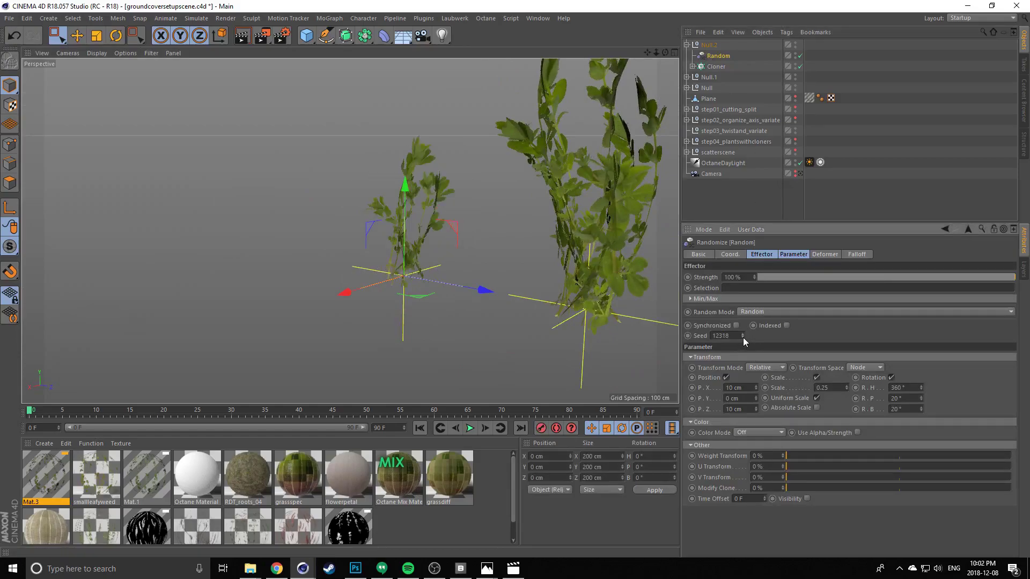
pyautogui.click(743, 338)
pyautogui.click(743, 337)
pyautogui.click(743, 337)
pyautogui.click(742, 337)
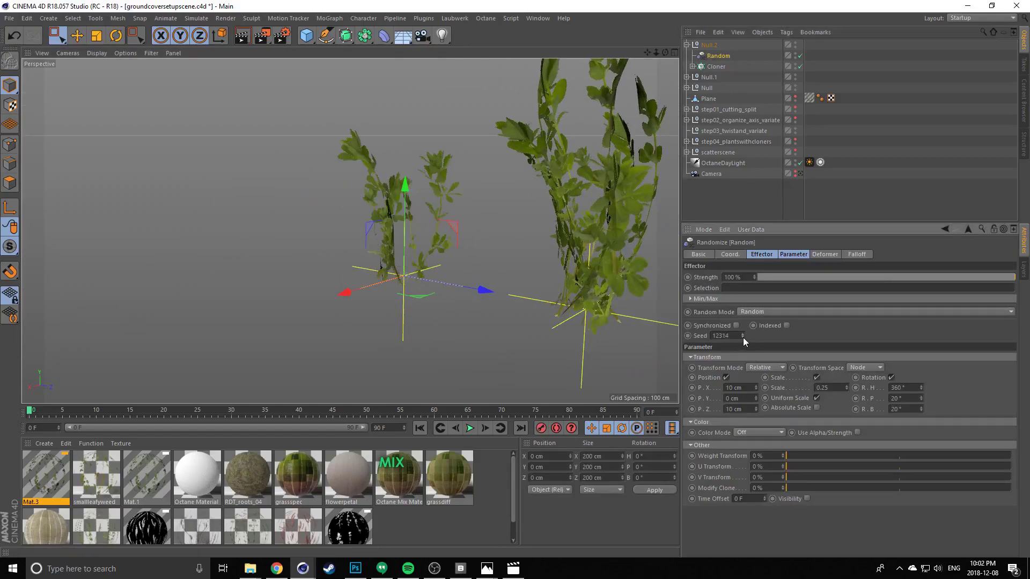
pyautogui.click(743, 337)
pyautogui.click(743, 337)
pyautogui.moveTo(350, 230)
pyautogui.keyDown('alt'); pyautogui.mouseDown()
pyautogui.moveTo(555, 252)
pyautogui.moveTo(470, 229)
pyautogui.mouseUp(); pyautogui.keyUp('alt')
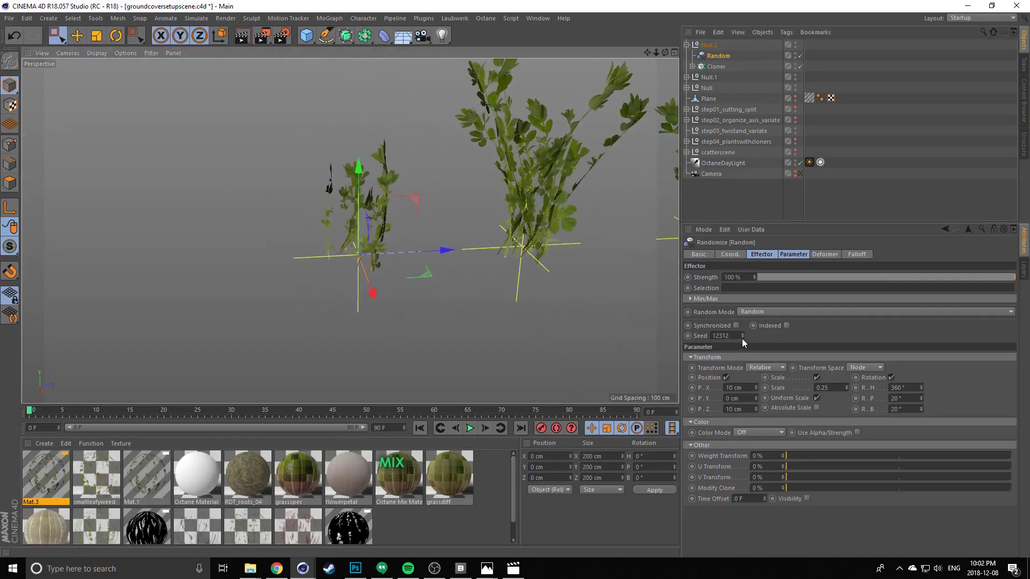
pyautogui.click(742, 337)
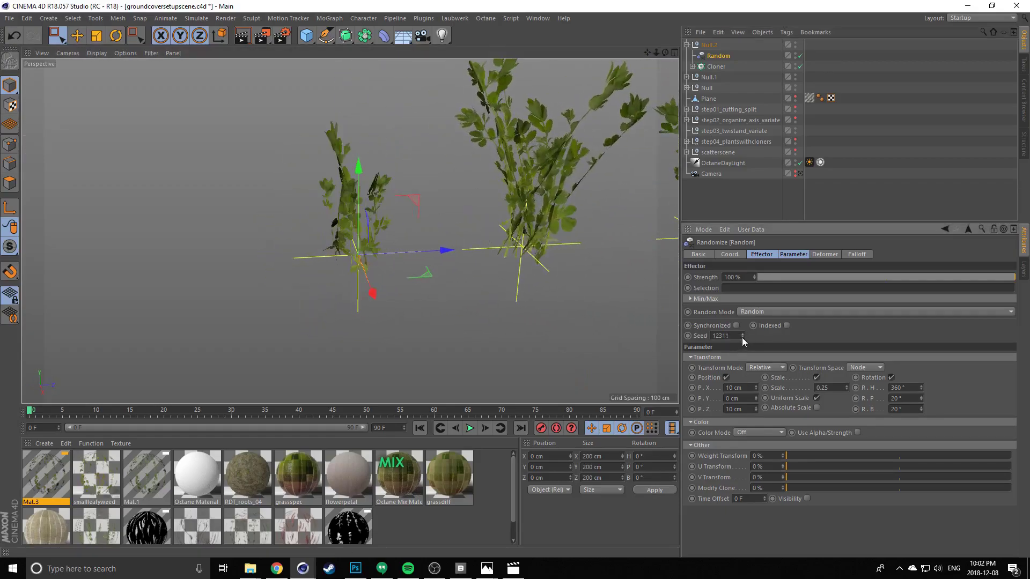
pyautogui.click(203, 201)
pyautogui.keyDown('alt'); pyautogui.moveTo(202, 201); pyautogui.dragTo(145, 201); pyautogui.keyUp('alt')
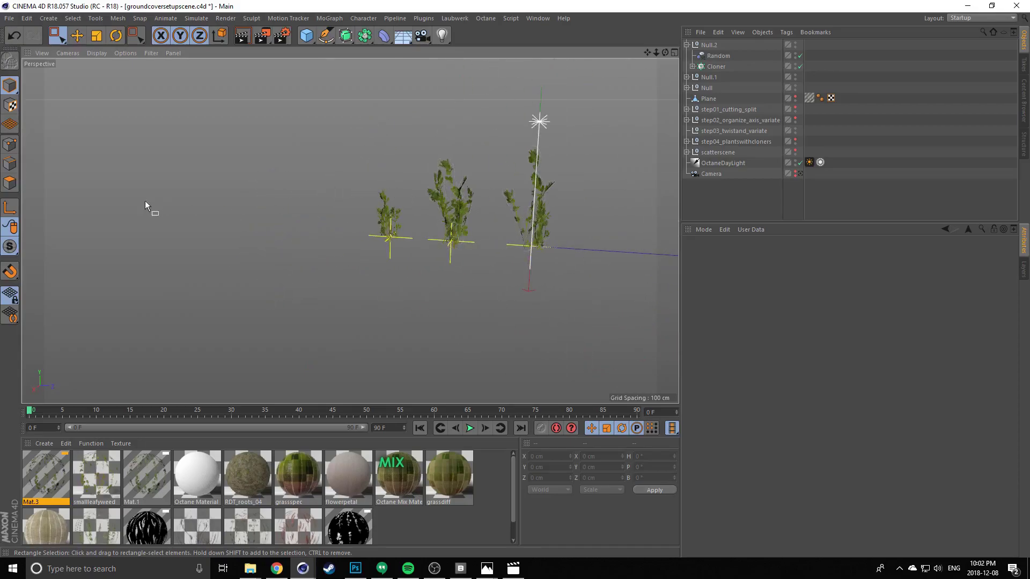
pyautogui.click(686, 45)
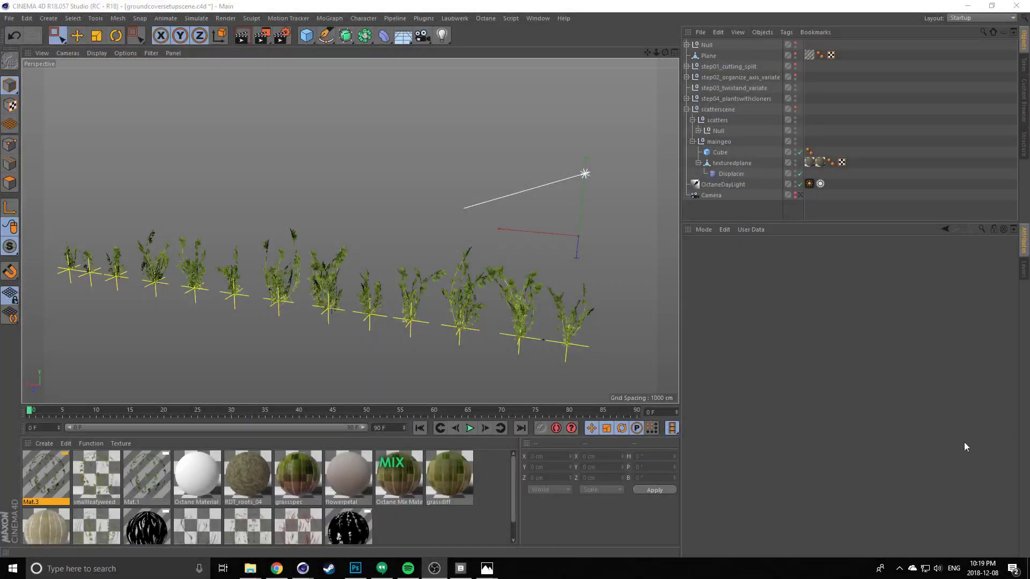
pyautogui.keyDown('alt'); pyautogui.moveTo(281, 302); pyautogui.dragTo(276, 291); pyautogui.keyUp('alt')
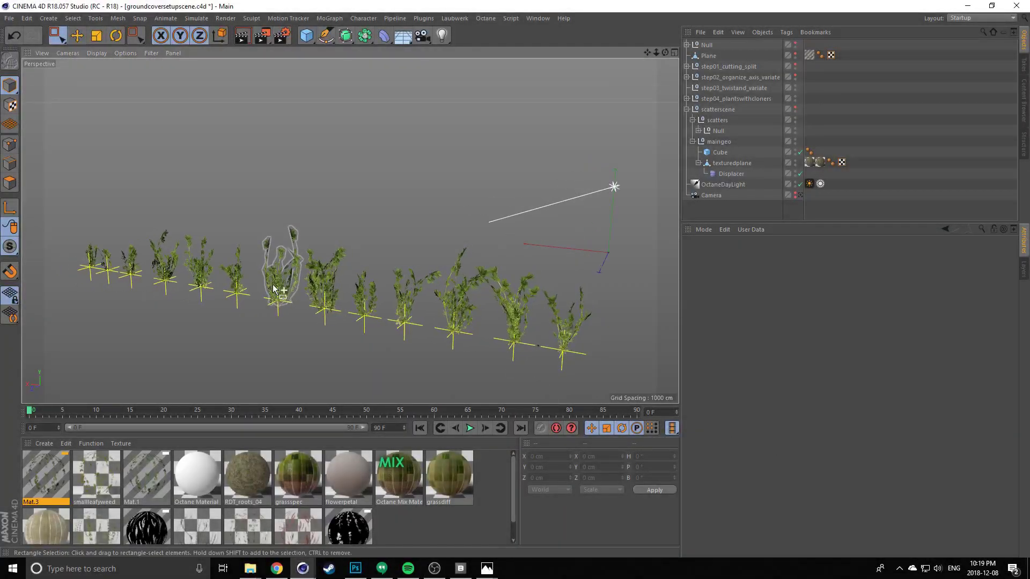
pyautogui.keyDown('alt'); pyautogui.moveTo(276, 291); pyautogui.dragTo(285, 278, button='middle'); pyautogui.keyUp('alt')
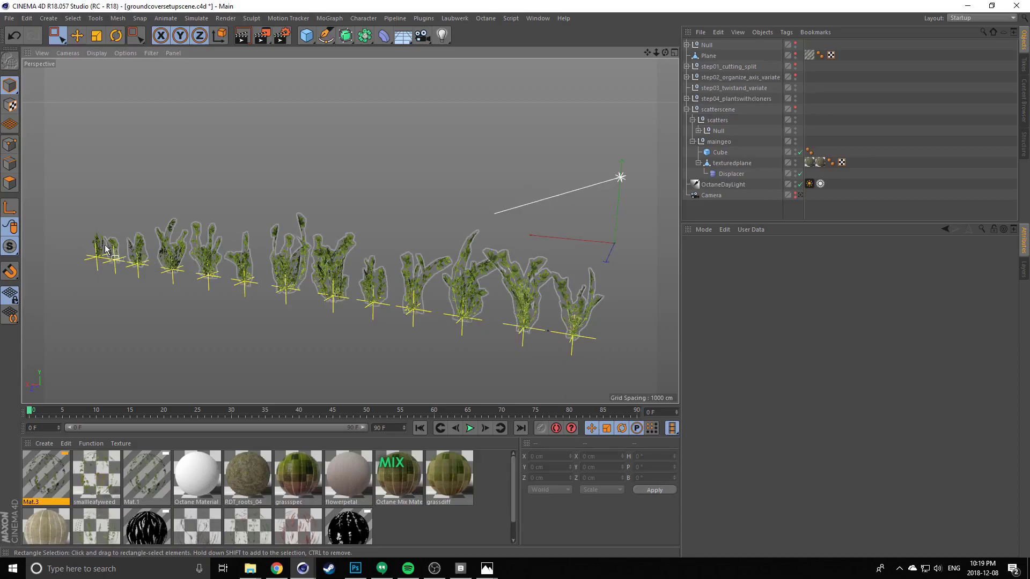
# Make the scatterscene group with the textured terrain visible in the viewport behind the row of plants
pyautogui.keyDown('alt'); pyautogui.moveTo(418, 333); pyautogui.dragTo(305, 268); pyautogui.keyUp('alt')
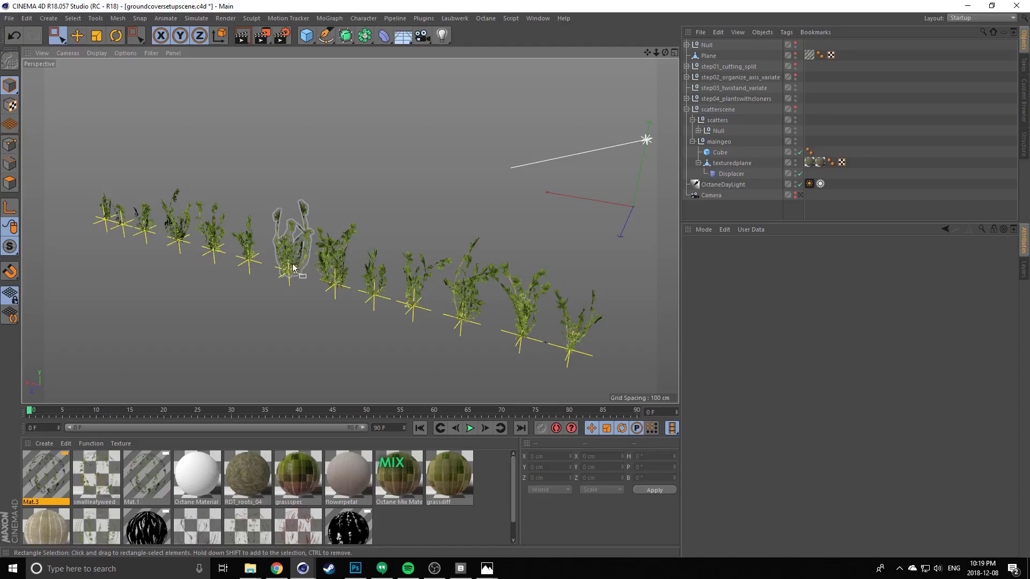
pyautogui.keyDown('alt'); pyautogui.moveTo(293, 264); pyautogui.dragTo(299, 253); pyautogui.keyUp('alt')
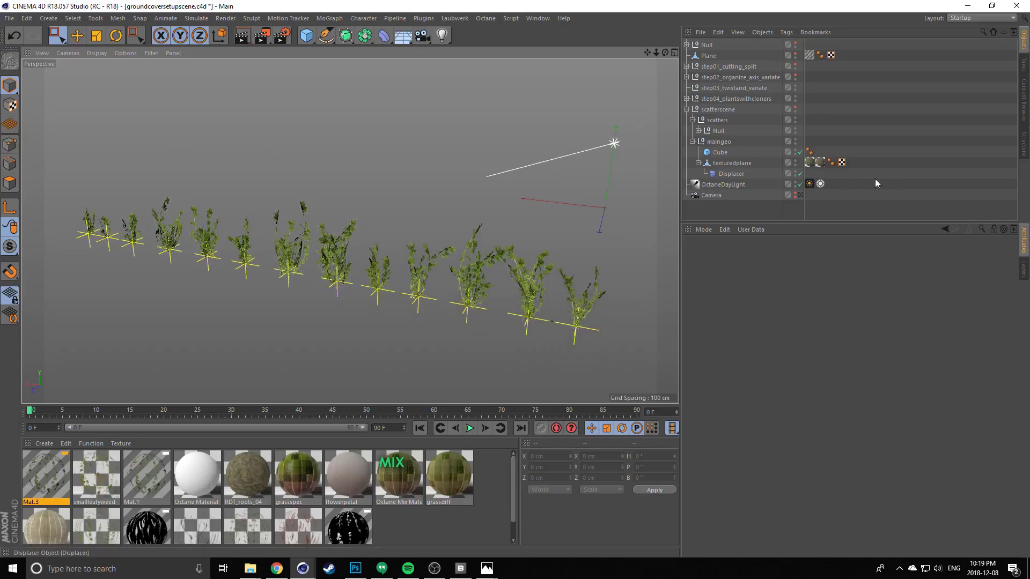
pyautogui.click(795, 107)
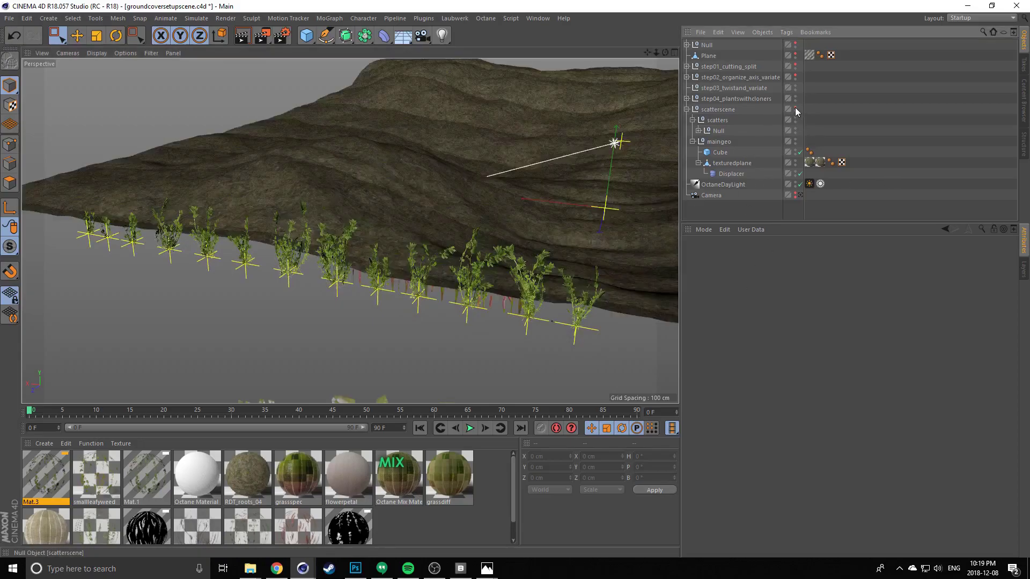
pyautogui.keyDown('alt'); pyautogui.moveTo(415, 158); pyautogui.dragTo(250, 222); pyautogui.keyUp('alt')
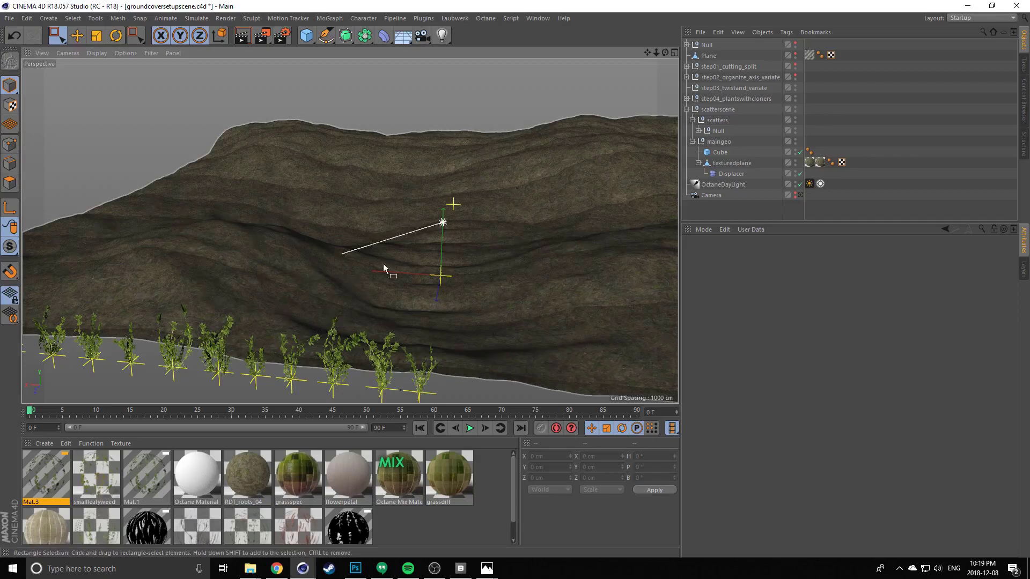
pyautogui.keyDown('alt'); pyautogui.moveTo(252, 265); pyautogui.dragTo(224, 314); pyautogui.keyUp('alt')
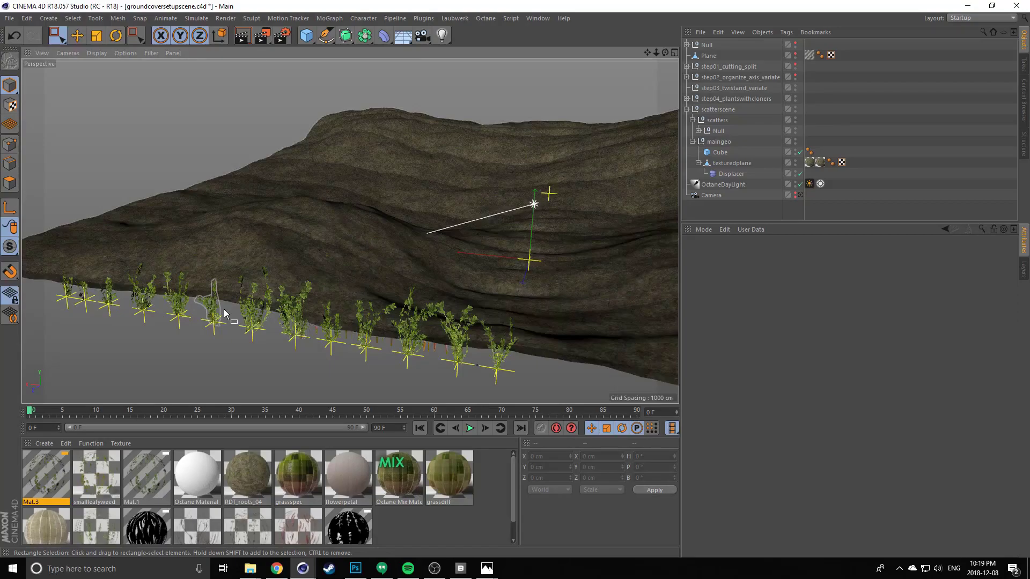
pyautogui.keyDown('alt'); pyautogui.moveTo(211, 294); pyautogui.dragTo(136, 274); pyautogui.keyUp('alt')
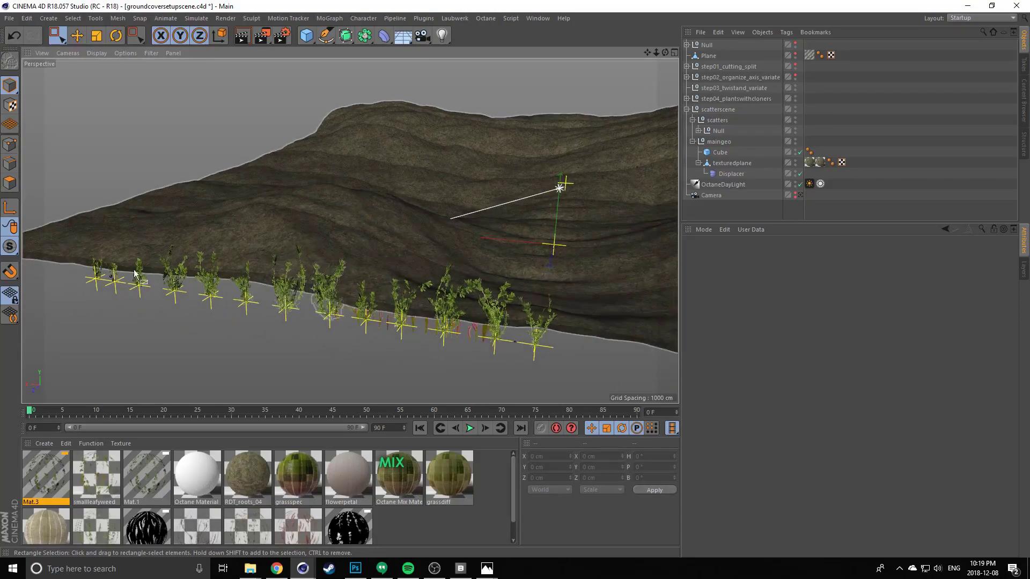
# Add an Octane Scatter object to the scene through the Octane Live Viewer and close the viewer
pyautogui.click(484, 19)
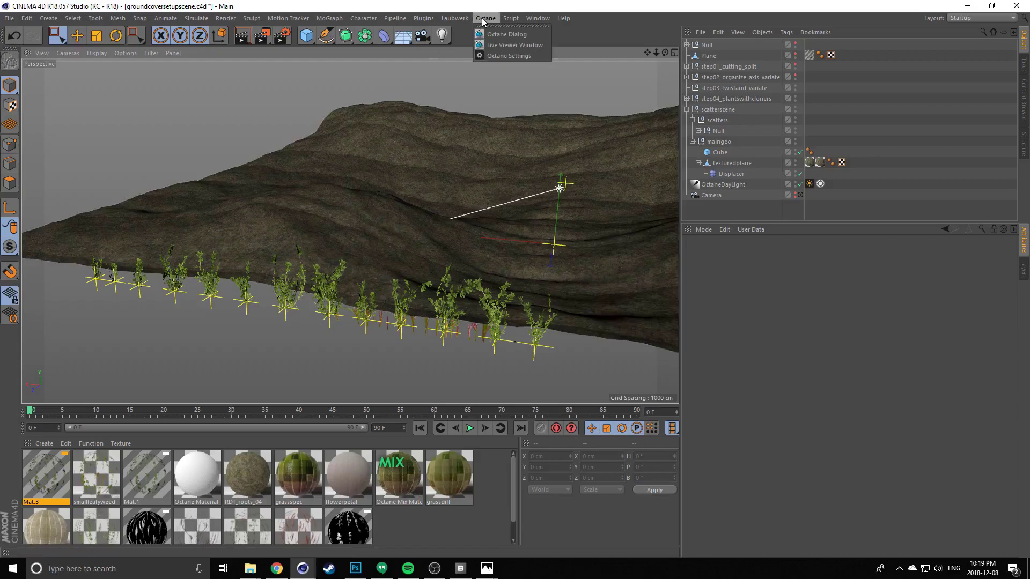
pyautogui.click(500, 46)
pyautogui.moveTo(286, 211); pyautogui.dragTo(333, 155)
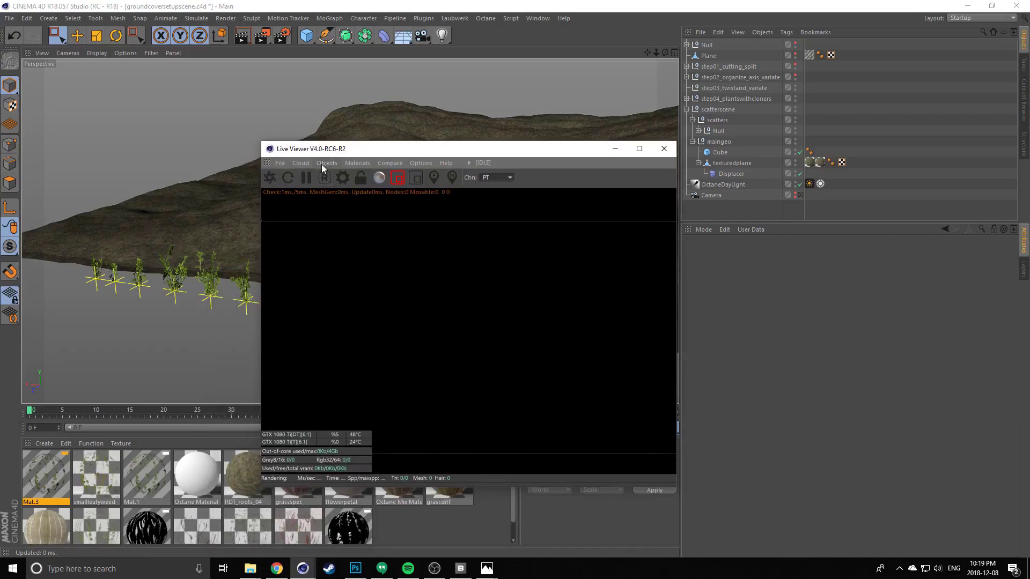
pyautogui.click(326, 164)
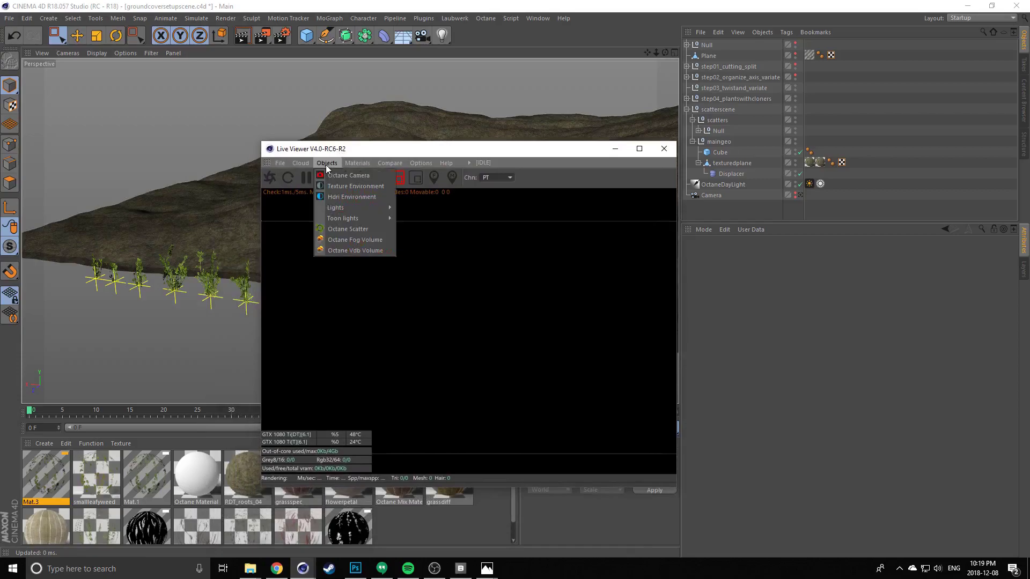
pyautogui.click(340, 229)
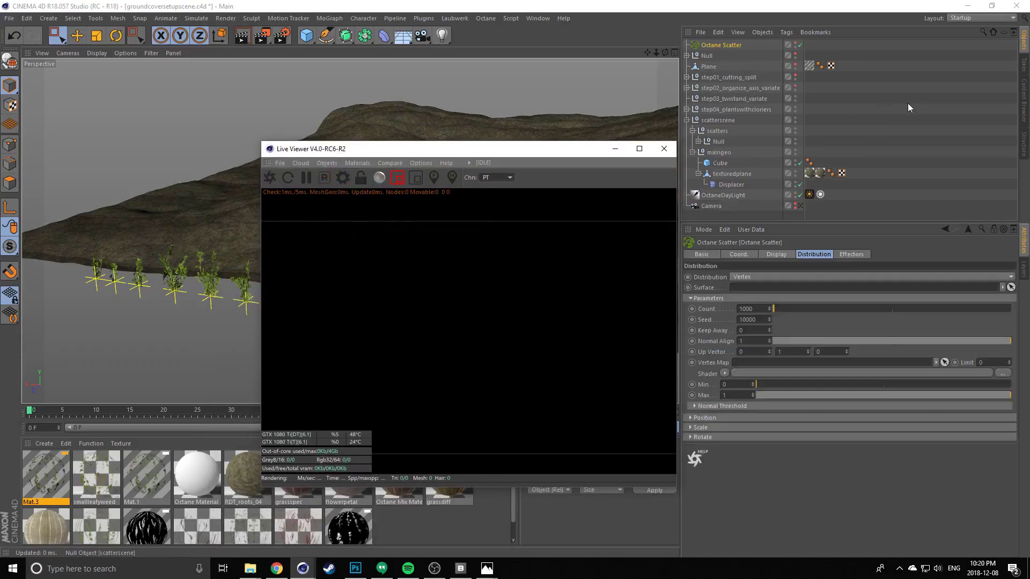
pyautogui.click(663, 149)
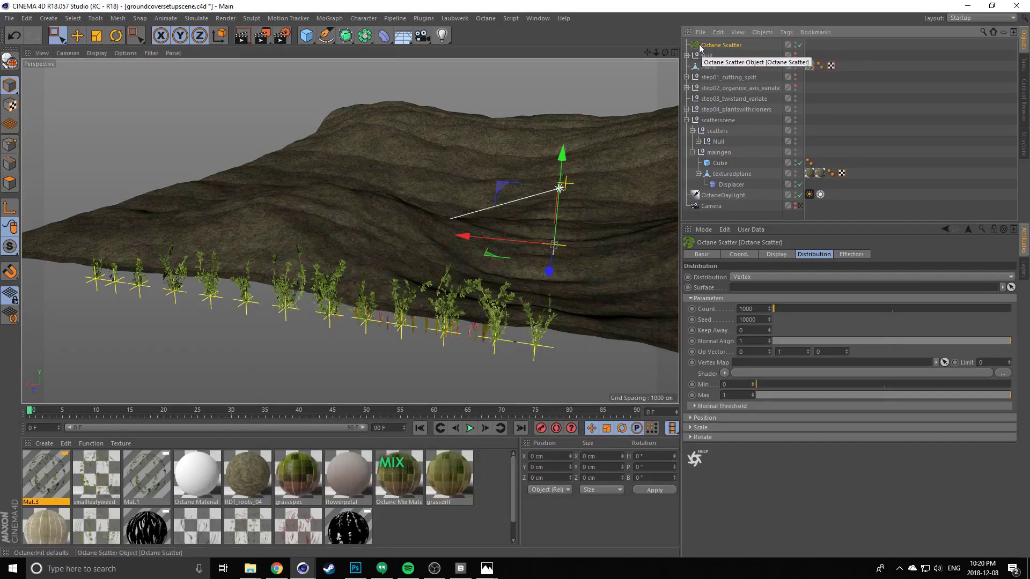
# Move all plant nulls, plantcloner through plantcloner.12, out of step04_plantswithcloners and make them children of the Octane Scatter
pyautogui.click(687, 109)
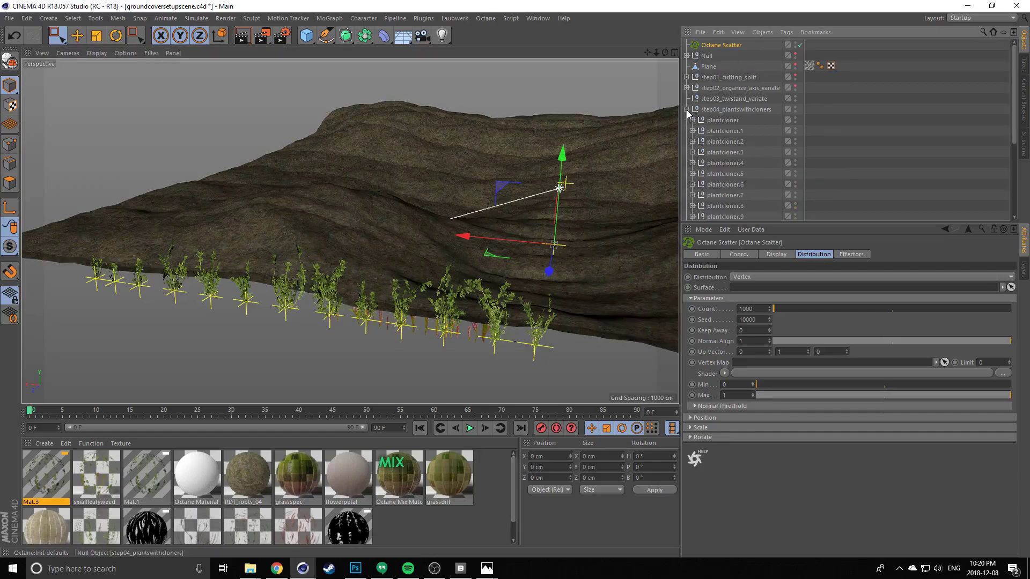
pyautogui.click(714, 121)
pyautogui.scroll(-4, 716, 125)
pyautogui.keyDown('shift'); pyautogui.click(719, 119); pyautogui.keyUp('shift')
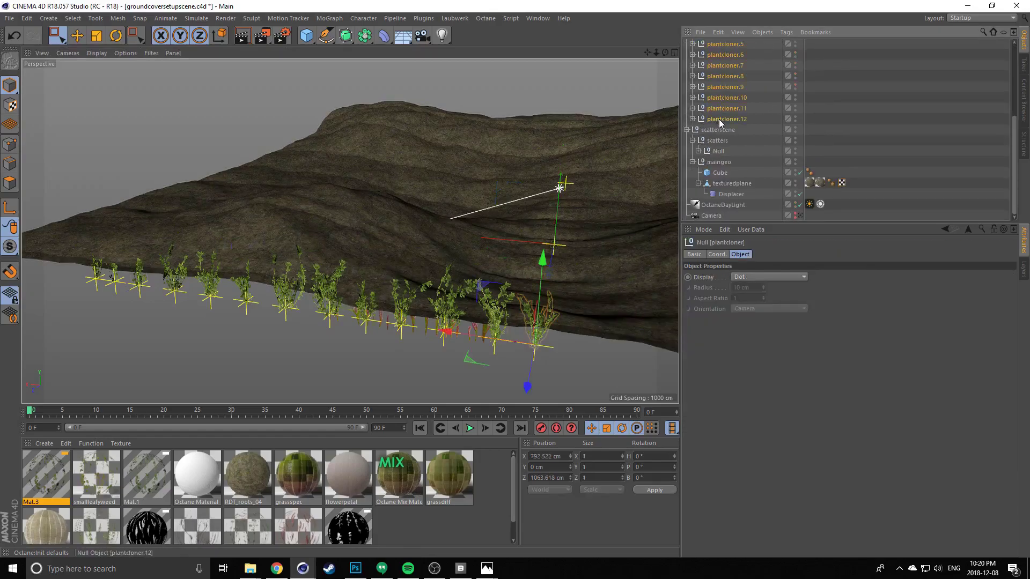
pyautogui.scroll(2, 716, 109)
pyautogui.scroll(2, 721, 101)
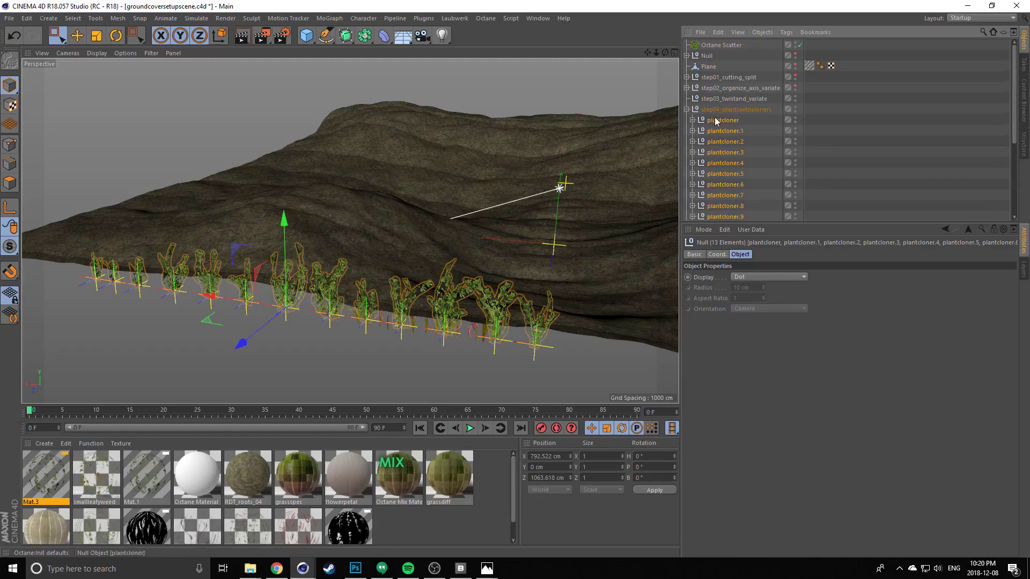
pyautogui.moveTo(718, 122); pyautogui.dragTo(724, 92)
pyautogui.moveTo(714, 47); pyautogui.dragTo(714, 48)
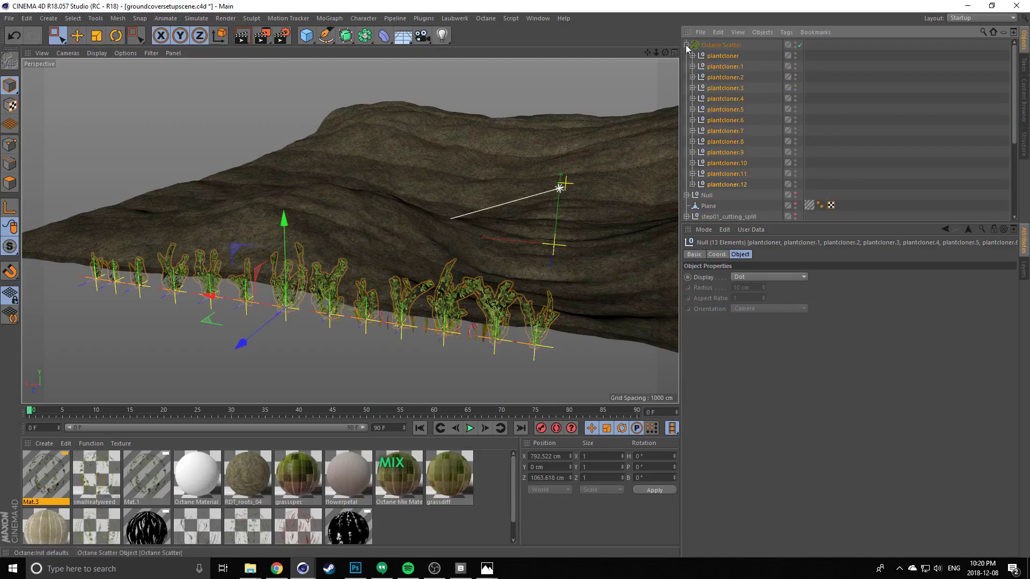
# Look through the individual plantcloner nulls nested under the Octane Scatter
pyautogui.click(717, 46)
pyautogui.click(718, 58)
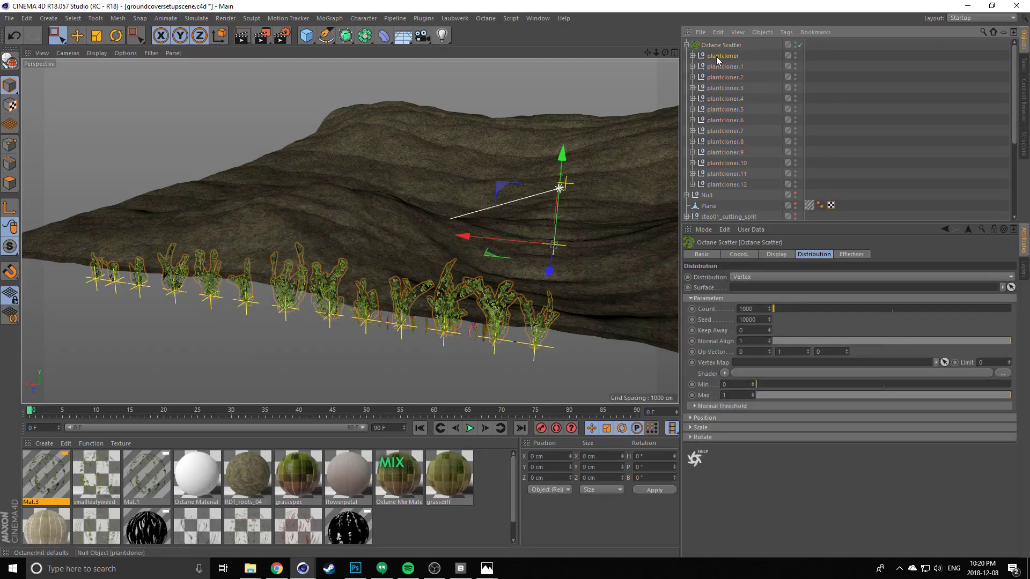
pyautogui.click(724, 141)
pyautogui.click(729, 191)
pyautogui.click(727, 163)
pyautogui.click(727, 120)
pyautogui.press('Down')
pyautogui.press('Down')
pyautogui.press('Down')
pyautogui.press('Down')
pyautogui.press('Down')
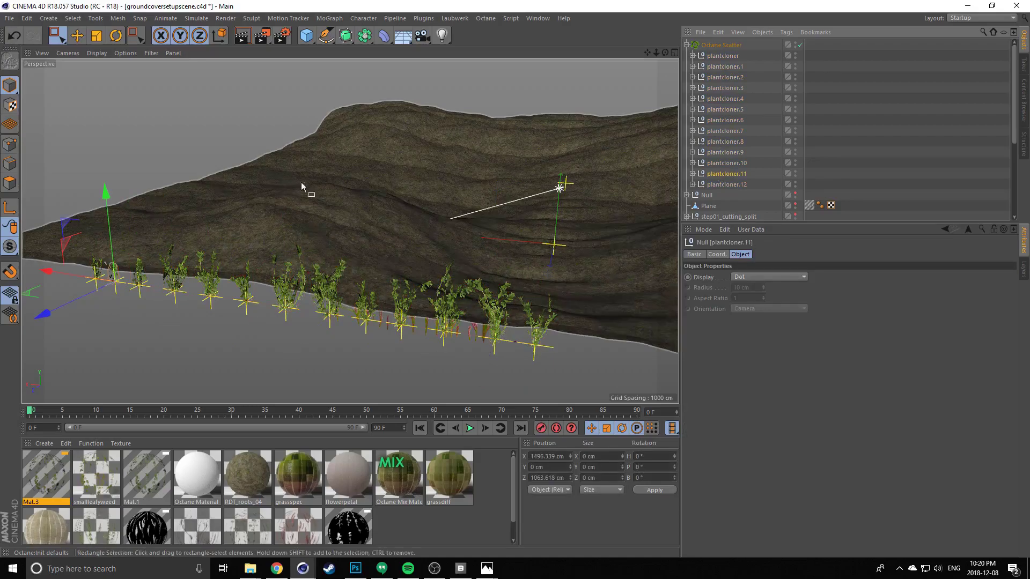
pyautogui.keyDown('alt'); pyautogui.moveTo(301, 181); pyautogui.dragTo(286, 196, button='middle'); pyautogui.keyUp('alt')
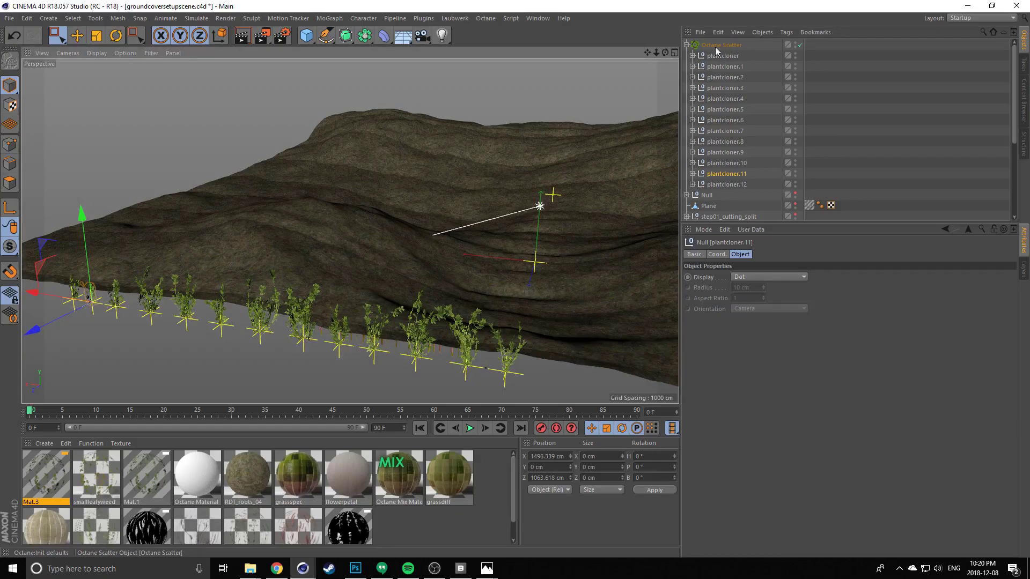
# Examine the Random effector, Cloner and smallleafyweed stems inside the first plantcloner null, and collapse its hierarchy again
pyautogui.click(692, 55)
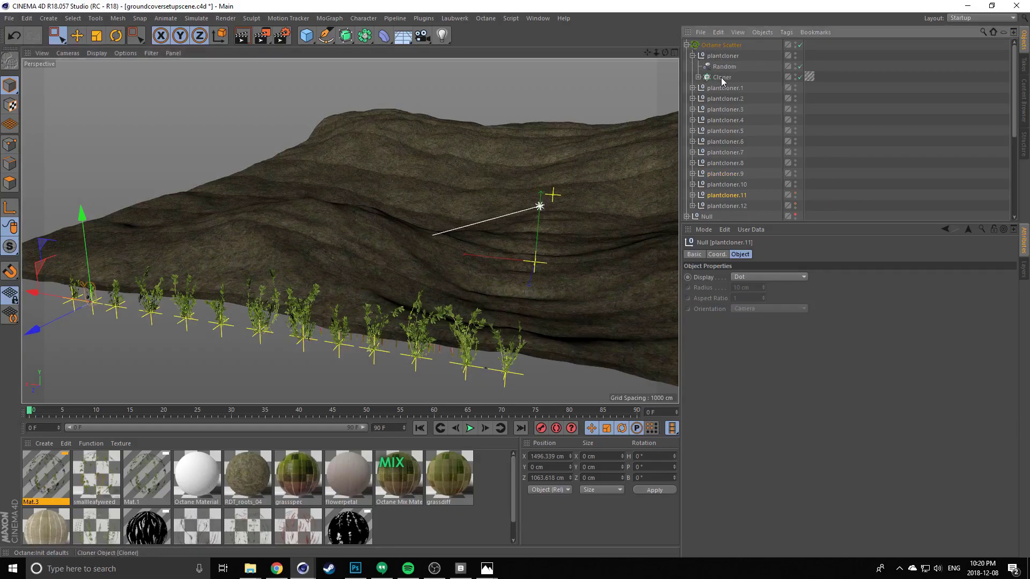
pyautogui.click(716, 77)
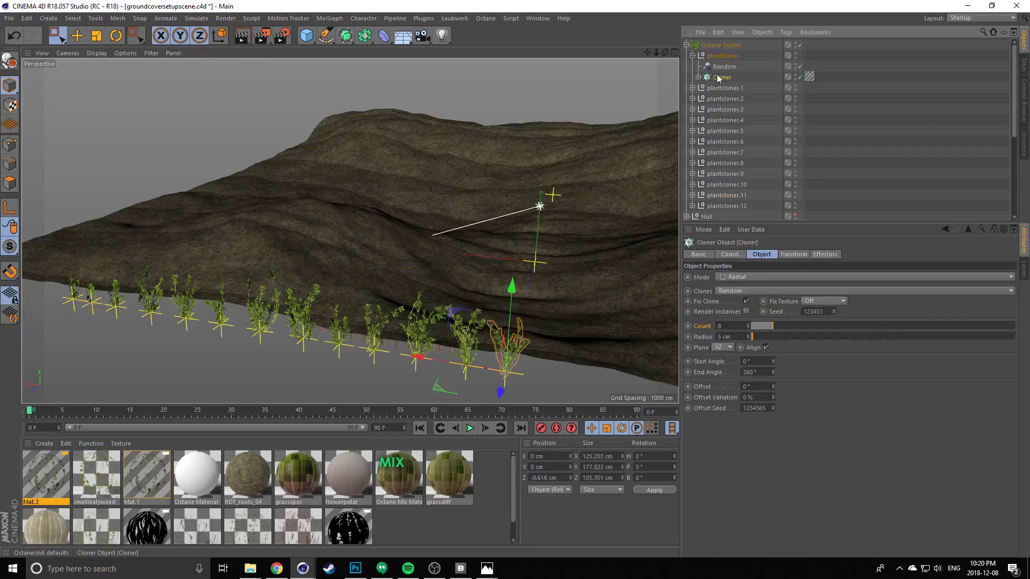
pyautogui.click(700, 78)
pyautogui.click(699, 78)
pyautogui.keyDown('shift'); pyautogui.click(719, 56); pyautogui.keyUp('shift')
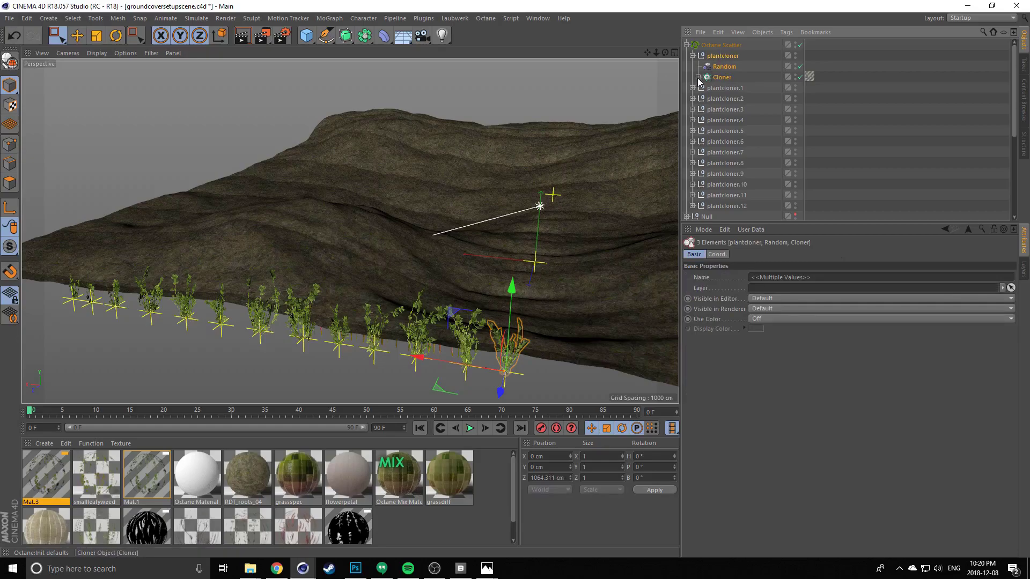
pyautogui.click(698, 77)
pyautogui.click(723, 78)
pyautogui.click(728, 131)
pyautogui.click(729, 175)
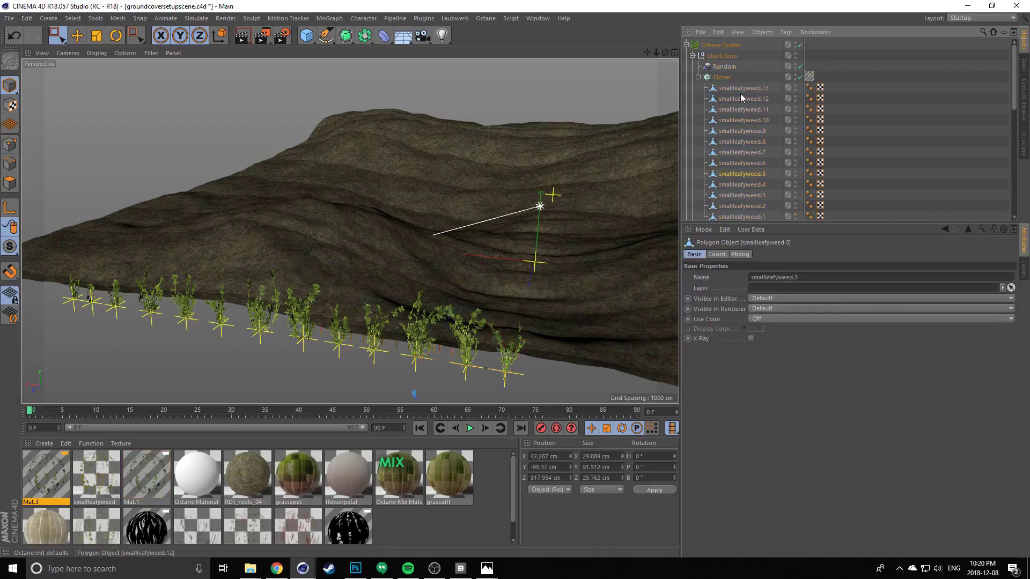
pyautogui.click(722, 78)
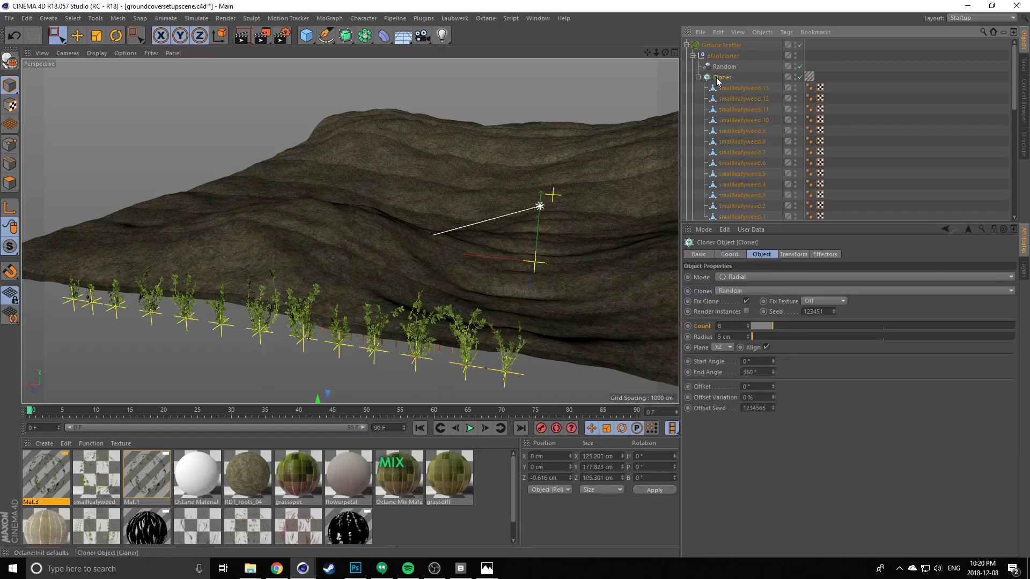
pyautogui.click(699, 77)
pyautogui.click(693, 56)
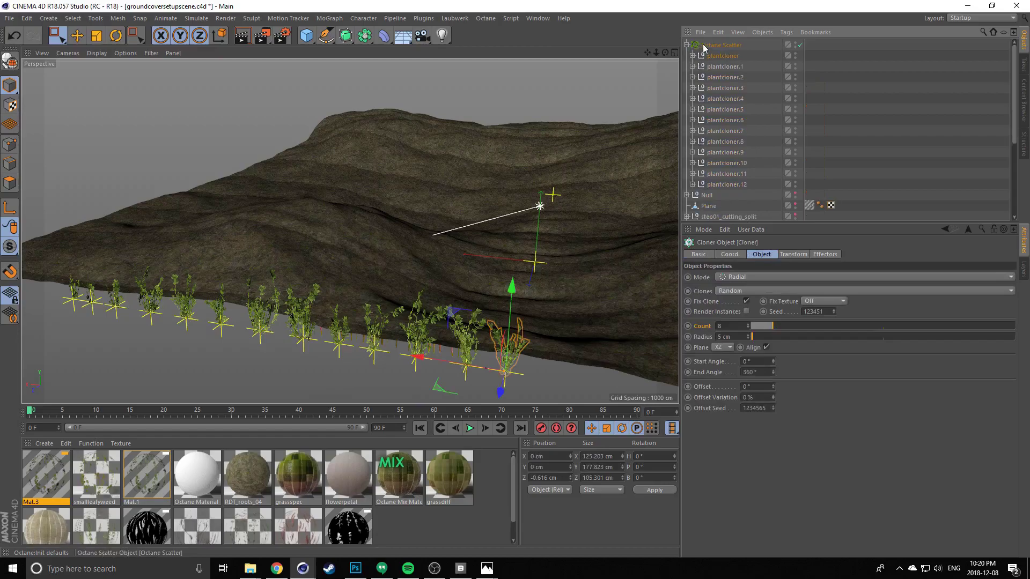
# Set the Octane Scatter's distribution mode to Surface
pyautogui.click(704, 48)
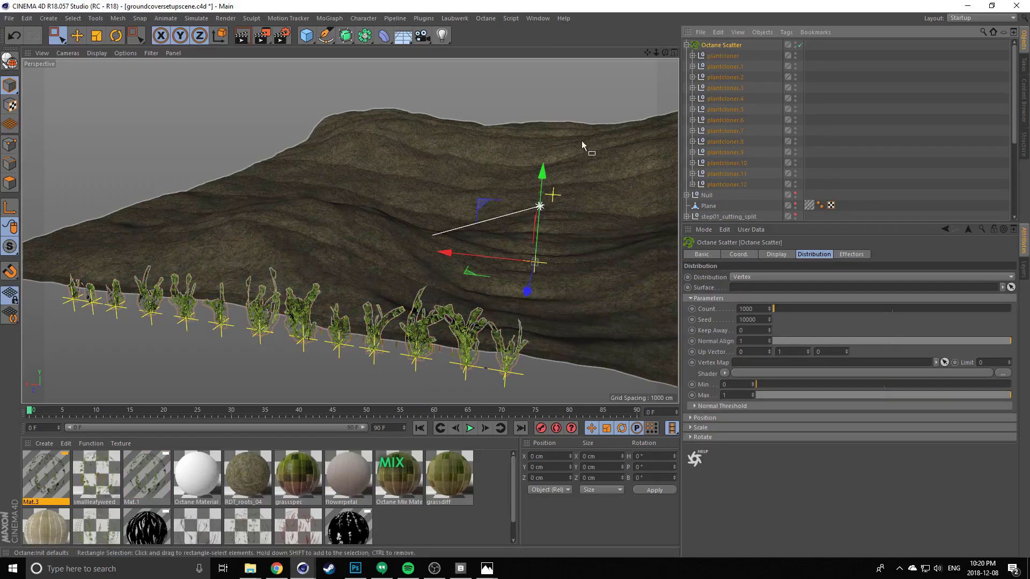
pyautogui.keyDown('alt'); pyautogui.moveTo(483, 103); pyautogui.dragTo(547, 229); pyautogui.keyUp('alt')
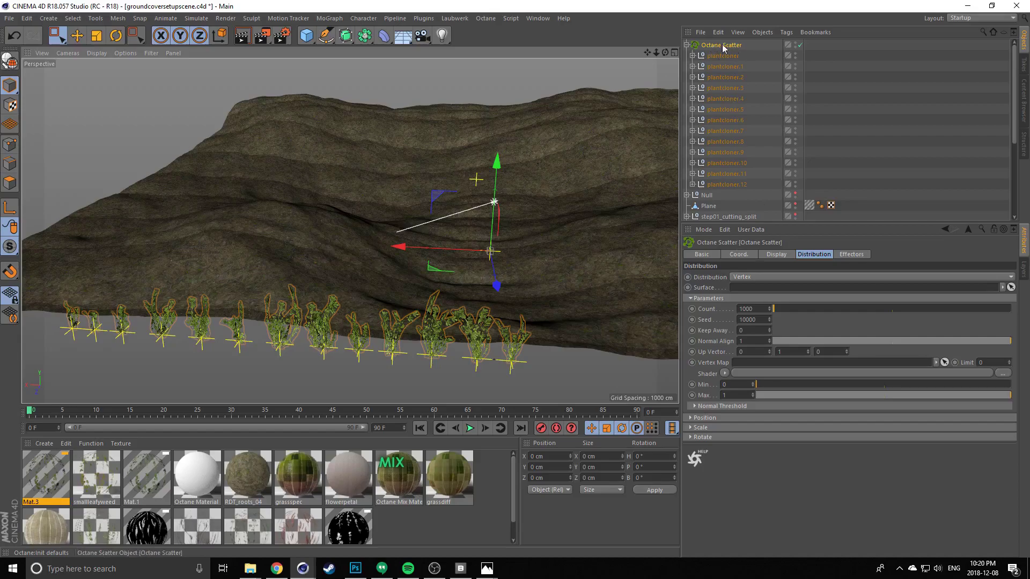
pyautogui.click(754, 278)
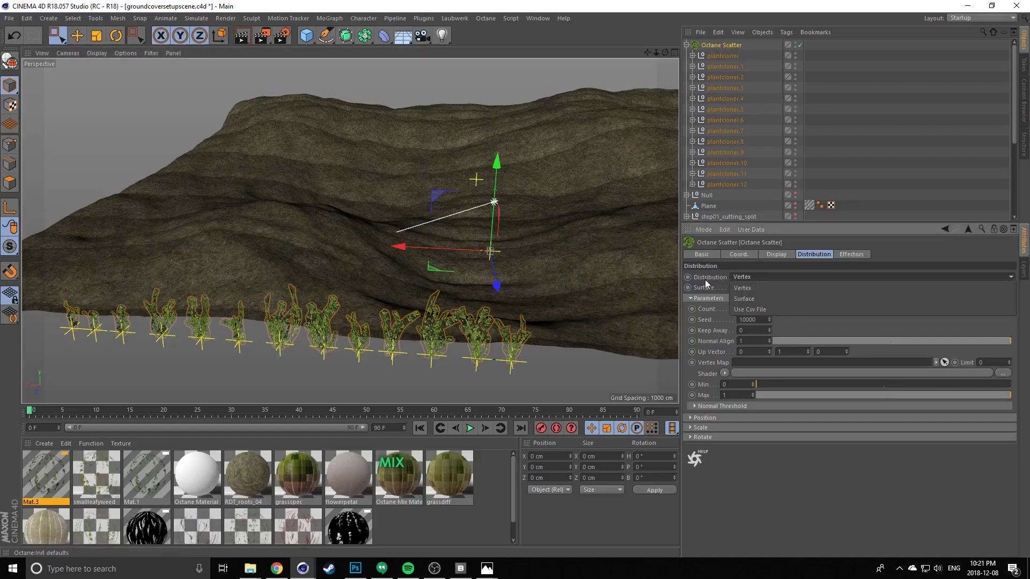
pyautogui.click(745, 301)
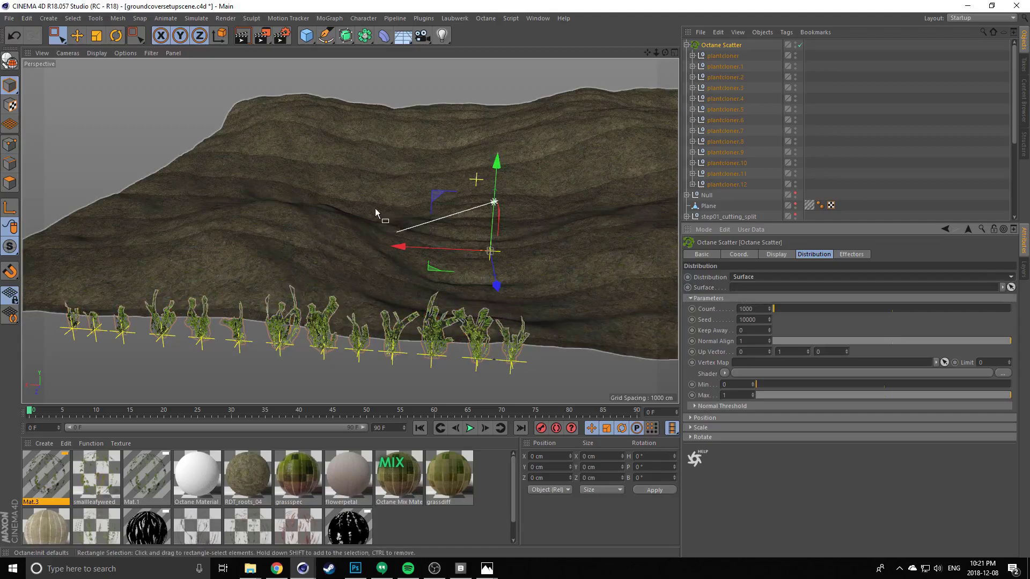
# Assign the texturedplane terrain as the Octane Scatter's distribution surface
pyautogui.moveTo(375, 208)
pyautogui.keyDown('alt'); pyautogui.mouseDown()
pyautogui.moveTo(471, 224)
pyautogui.moveTo(374, 197)
pyautogui.mouseUp(); pyautogui.keyUp('alt')
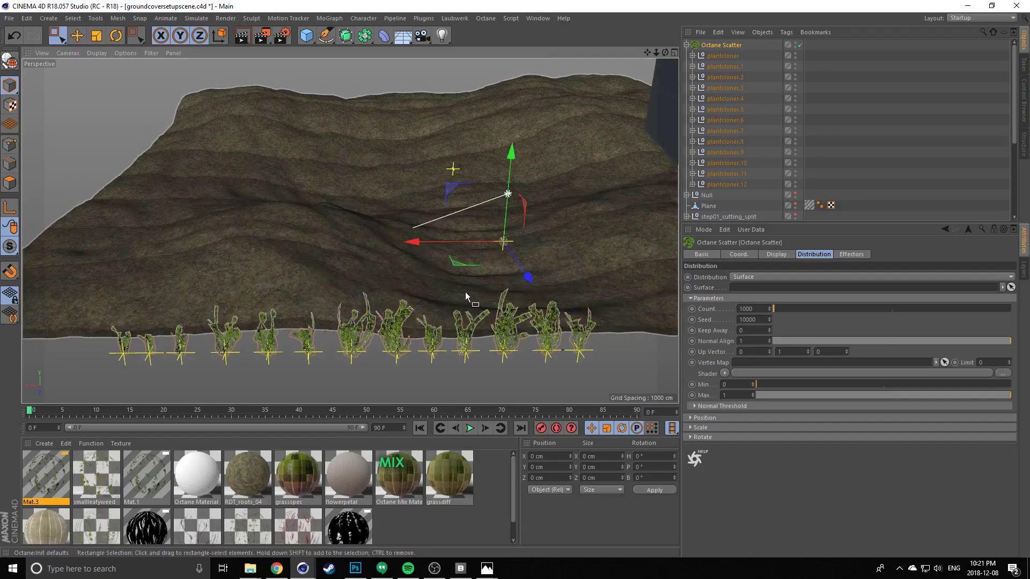
pyautogui.keyDown('alt'); pyautogui.moveTo(431, 263); pyautogui.dragTo(403, 261); pyautogui.keyUp('alt')
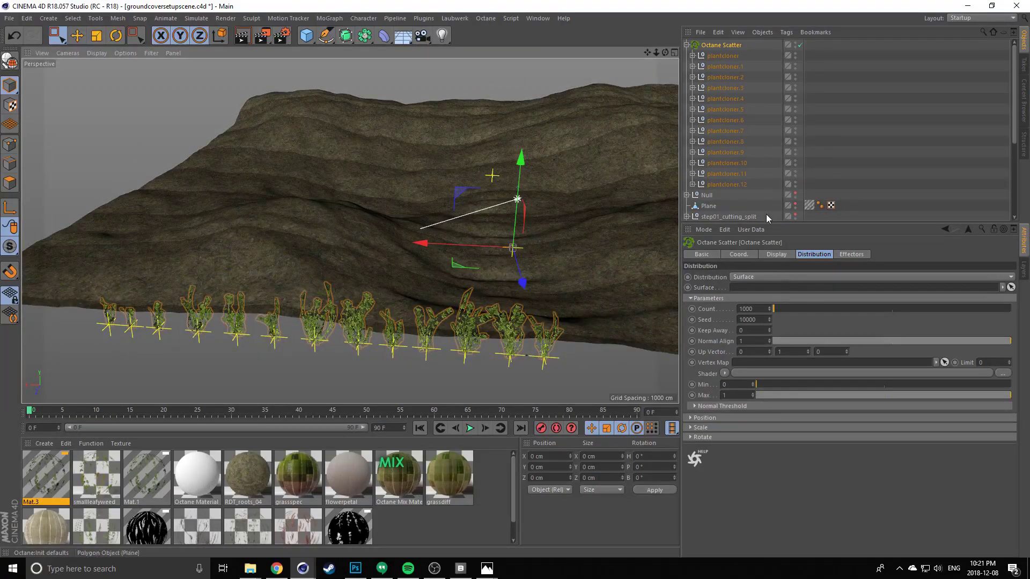
pyautogui.keyDown('alt'); pyautogui.moveTo(414, 204); pyautogui.dragTo(669, 181); pyautogui.keyUp('alt')
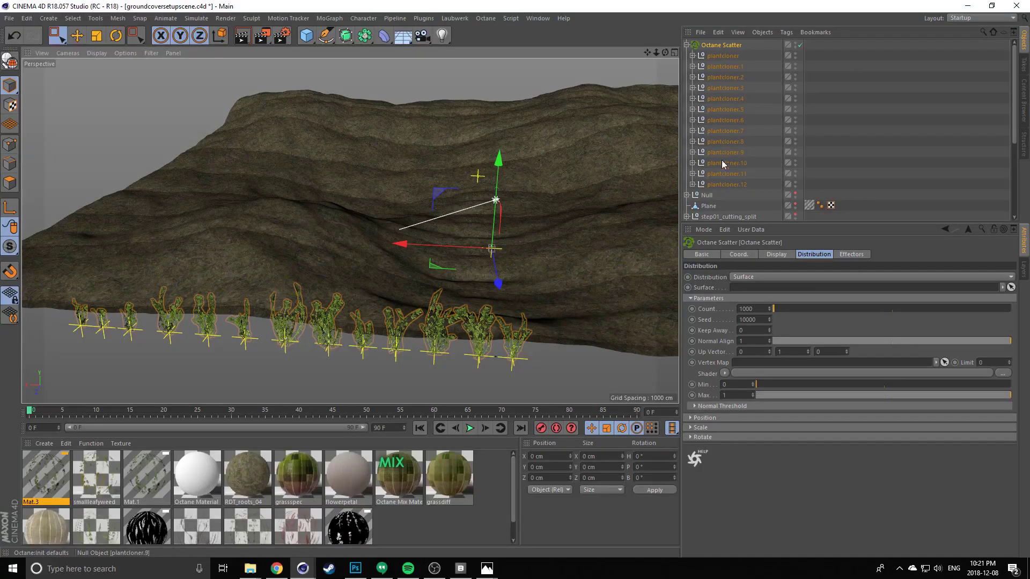
pyautogui.scroll(-4, 722, 160)
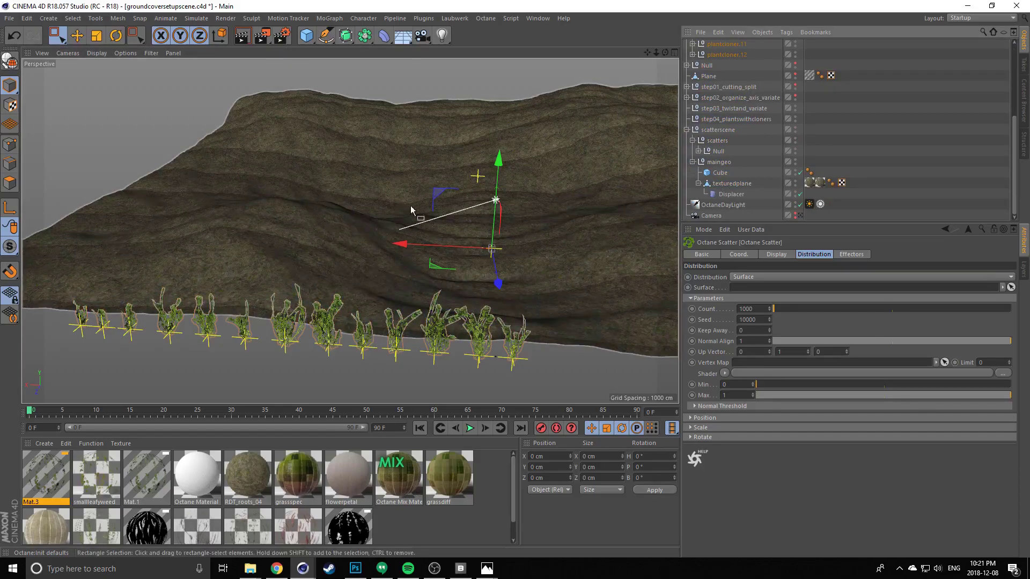
pyautogui.moveTo(725, 185); pyautogui.dragTo(730, 230)
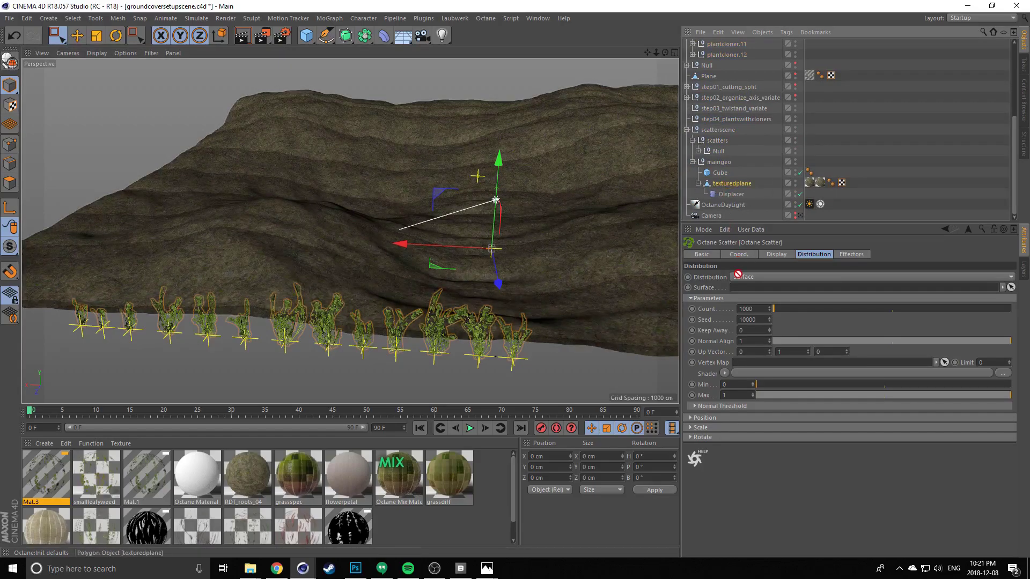
pyautogui.moveTo(738, 275); pyautogui.dragTo(744, 289)
pyautogui.keyDown('alt'); pyautogui.moveTo(420, 161); pyautogui.dragTo(391, 181, button='middle'); pyautogui.keyUp('alt')
pyautogui.keyDown('alt'); pyautogui.moveTo(391, 182); pyautogui.dragTo(161, 215); pyautogui.keyUp('alt')
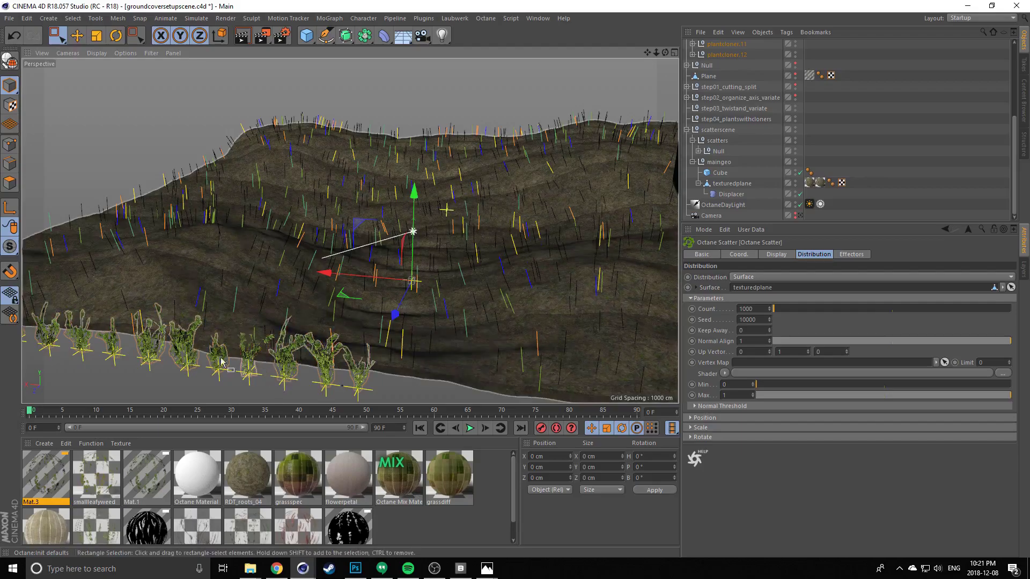
pyautogui.keyDown('alt'); pyautogui.moveTo(337, 148); pyautogui.dragTo(361, 263); pyautogui.keyUp('alt')
pyautogui.keyDown('alt'); pyautogui.moveTo(361, 262); pyautogui.dragTo(322, 196, button='middle'); pyautogui.keyUp('alt')
pyautogui.keyDown('alt'); pyautogui.moveTo(322, 198); pyautogui.dragTo(272, 224); pyautogui.keyUp('alt')
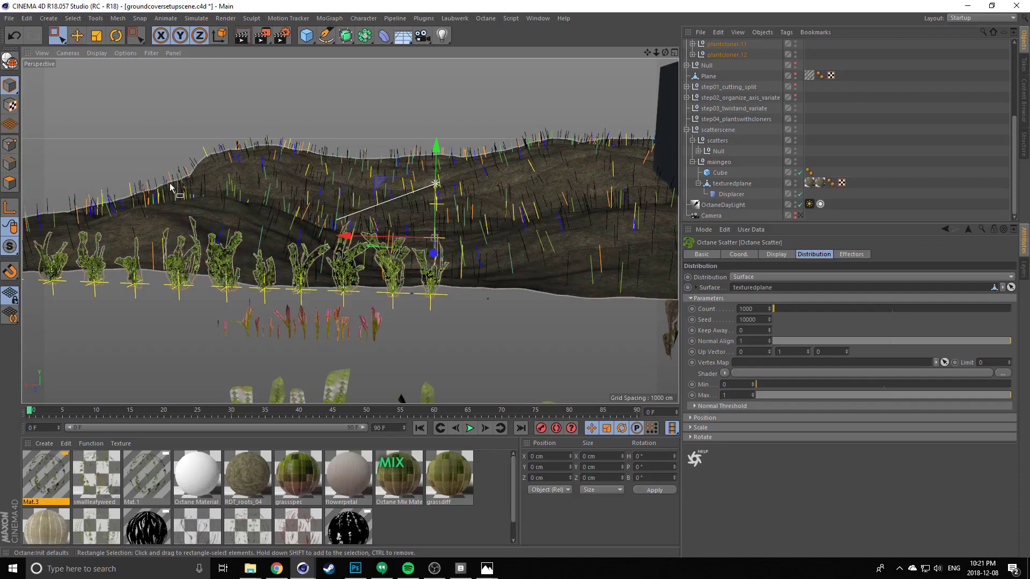
# Set the Octane Scatter's display type to Box so the scattered instances preview as boxes
pyautogui.keyDown('alt'); pyautogui.moveTo(170, 187); pyautogui.dragTo(189, 220); pyautogui.keyUp('alt')
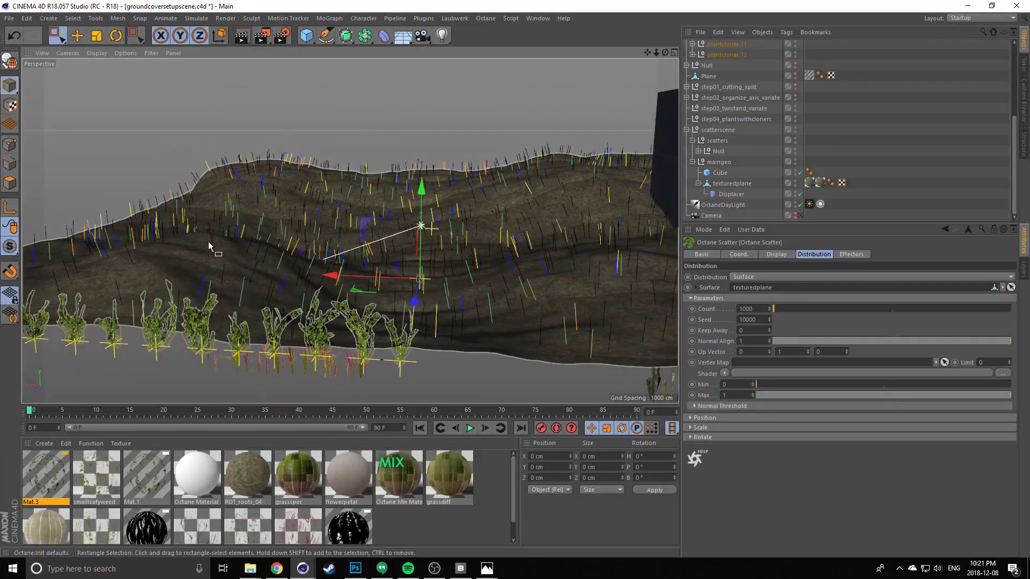
pyautogui.keyDown('alt'); pyautogui.moveTo(297, 216); pyautogui.dragTo(313, 222); pyautogui.keyUp('alt')
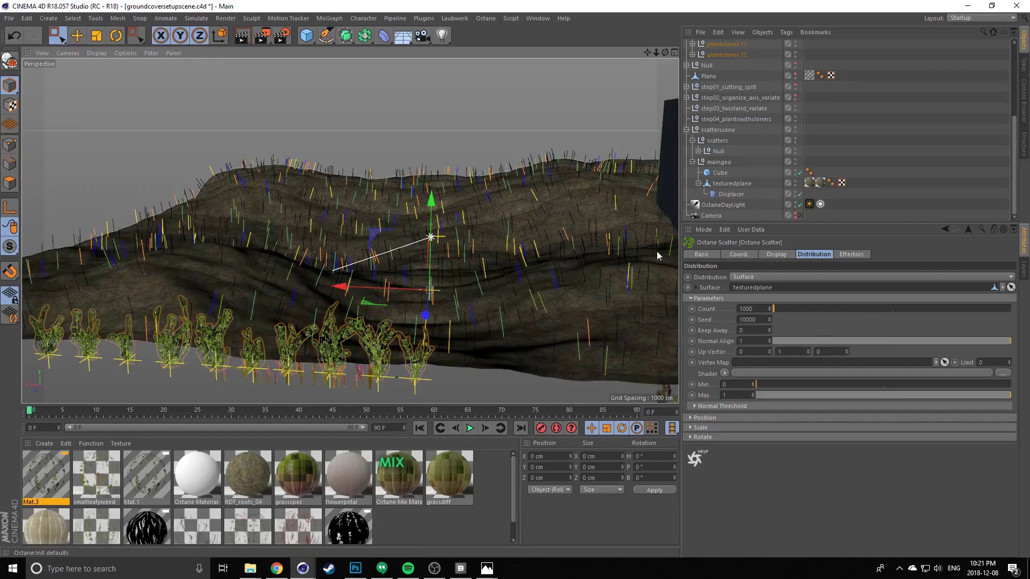
pyautogui.click(773, 254)
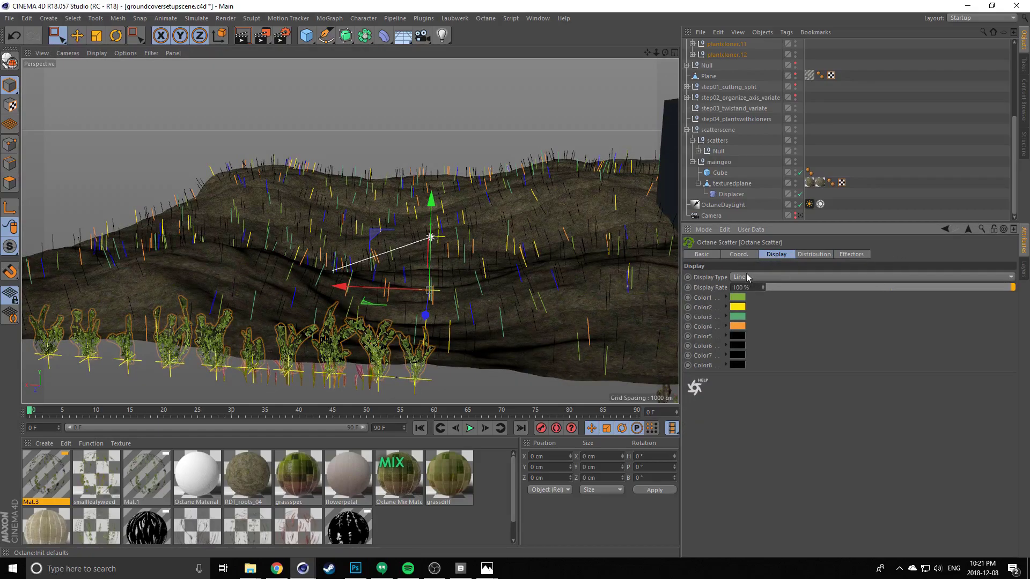
pyautogui.click(770, 277)
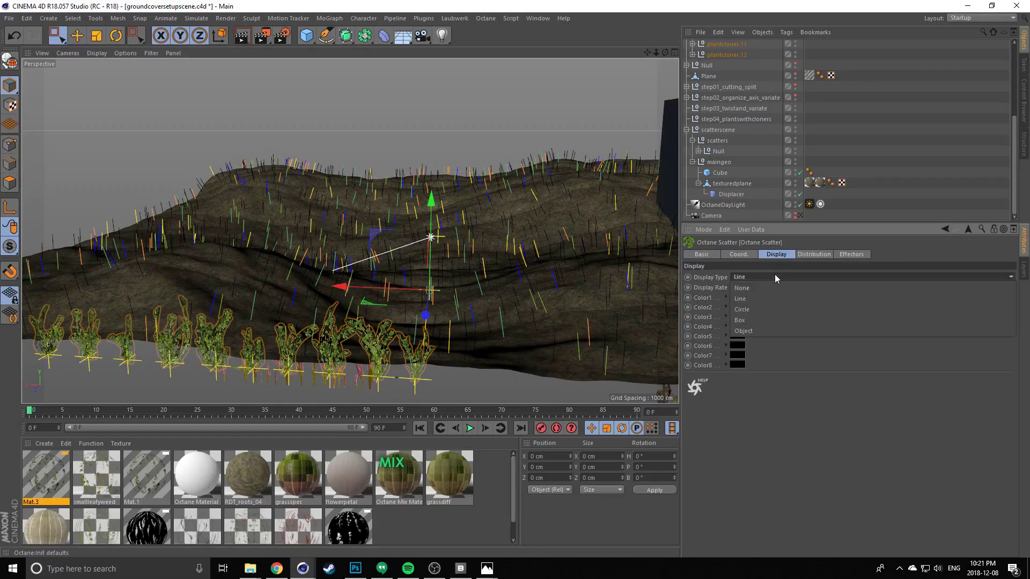
pyautogui.click(757, 320)
pyautogui.keyDown('alt'); pyautogui.moveTo(399, 246); pyautogui.dragTo(311, 229); pyautogui.keyUp('alt')
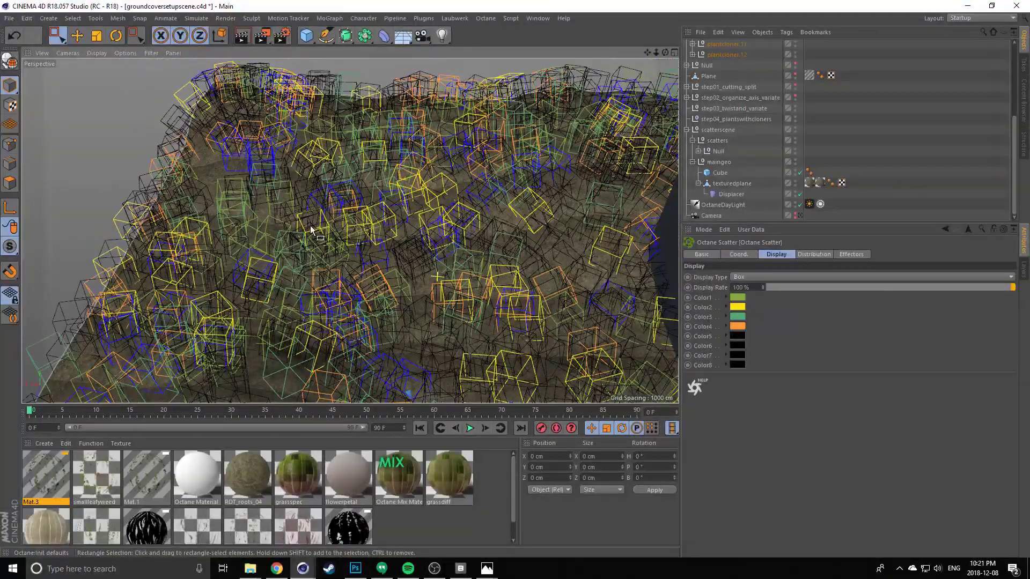
pyautogui.keyDown('alt'); pyautogui.moveTo(215, 206); pyautogui.dragTo(625, 303); pyautogui.keyUp('alt')
# Switch the Octane Scatter's display type to Object to preview the actual plants on the terrain
pyautogui.click(748, 276)
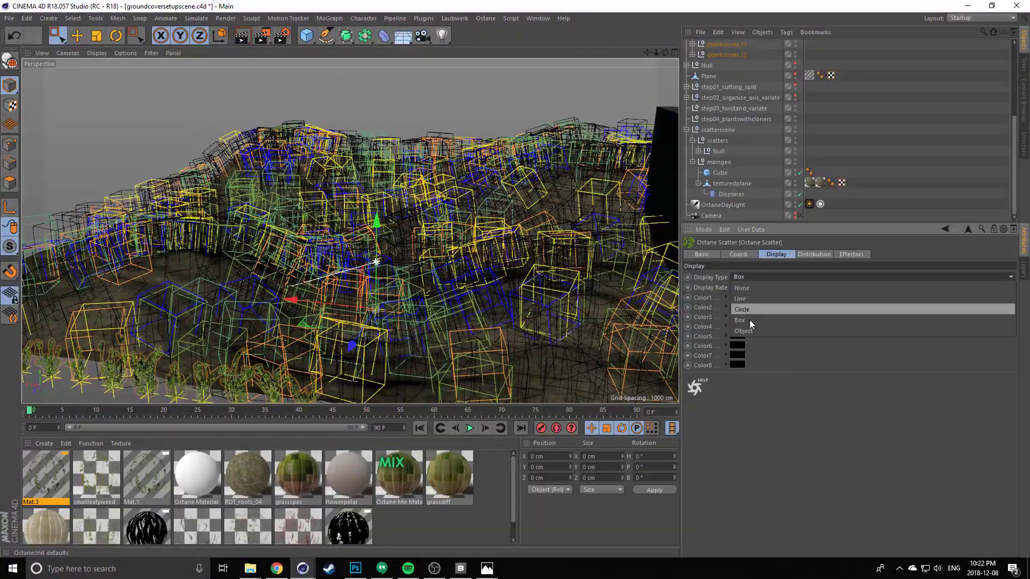
pyautogui.click(750, 330)
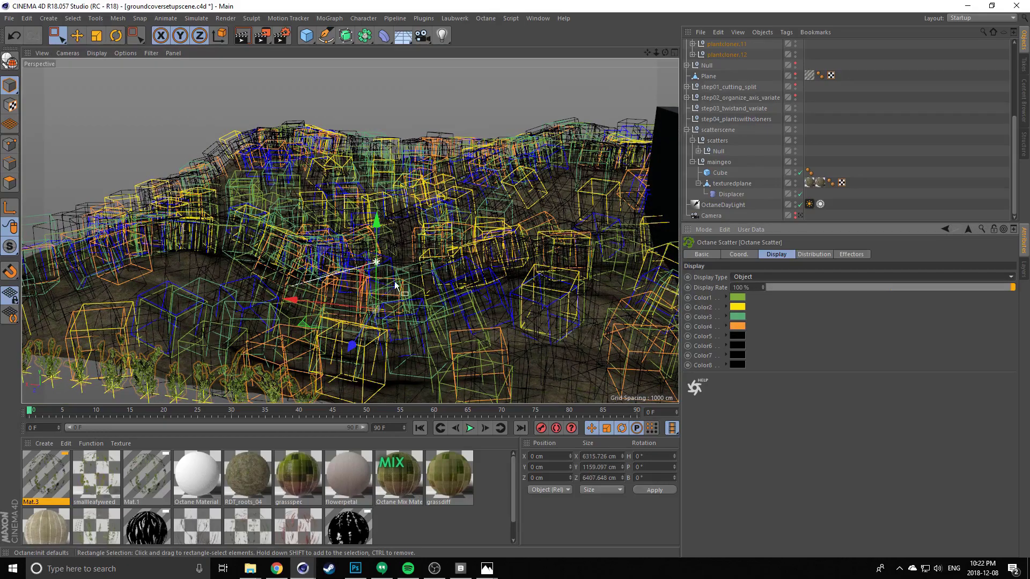
pyautogui.keyDown('alt'); pyautogui.moveTo(396, 285); pyautogui.dragTo(333, 270); pyautogui.keyUp('alt')
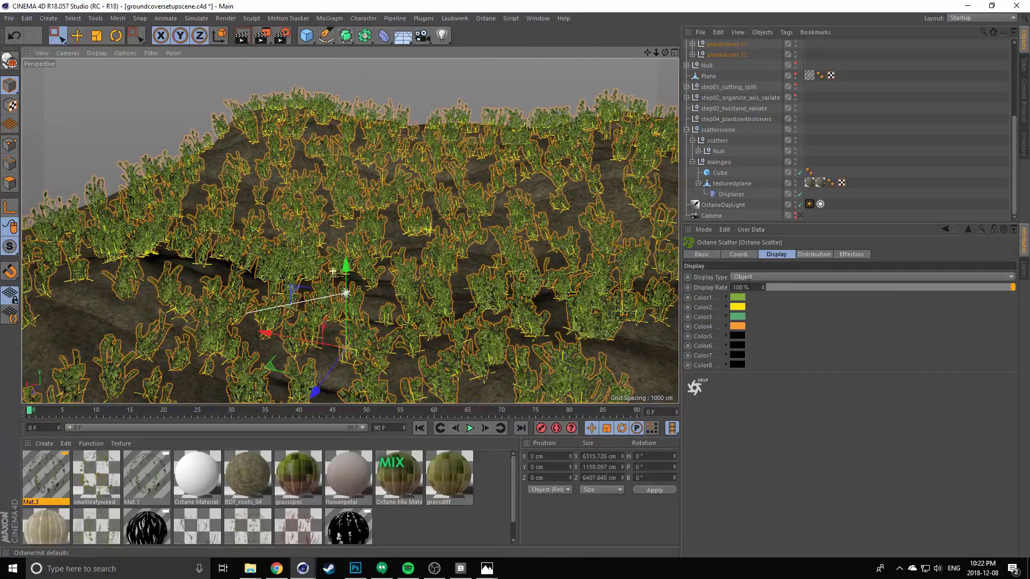
# Return the Octane Scatter's display type to Box
pyautogui.click(750, 278)
pyautogui.click(744, 319)
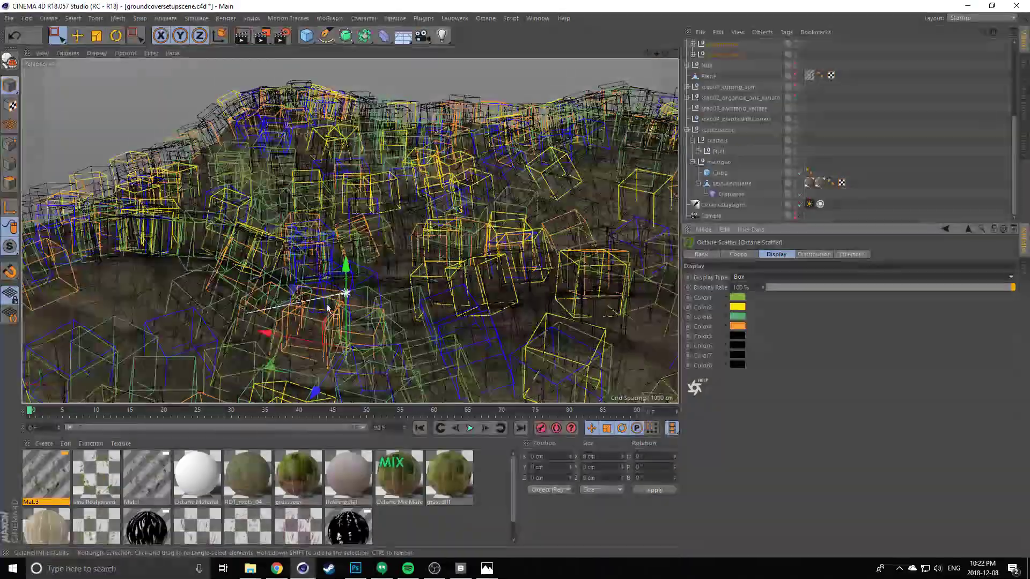
pyautogui.keyDown('alt'); pyautogui.moveTo(329, 307); pyautogui.dragTo(119, 299); pyautogui.keyUp('alt')
pyautogui.keyDown('alt'); pyautogui.moveTo(193, 300); pyautogui.dragTo(248, 279); pyautogui.keyUp('alt')
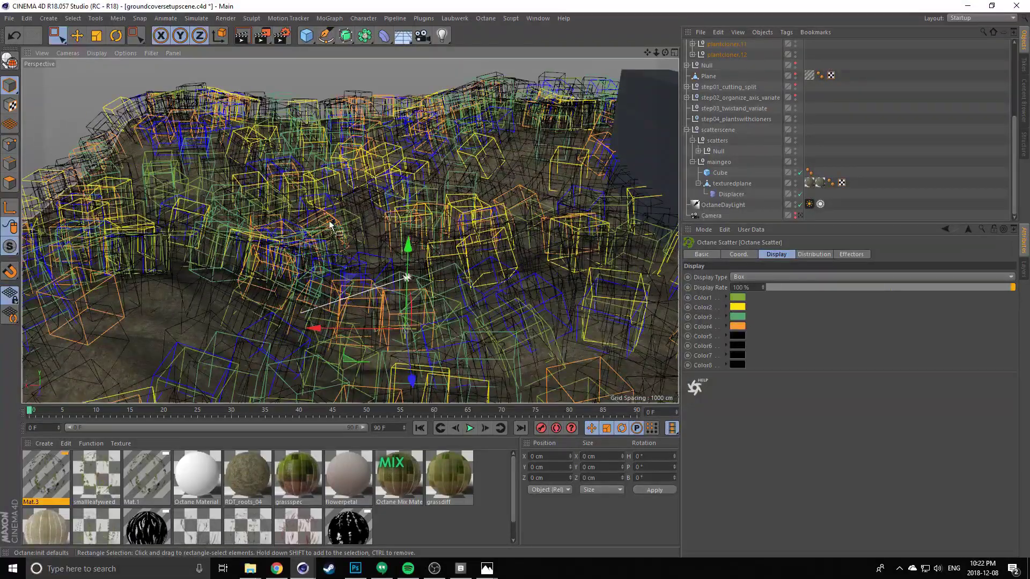
pyautogui.keyDown('alt'); pyautogui.moveTo(330, 225); pyautogui.dragTo(394, 209); pyautogui.keyUp('alt')
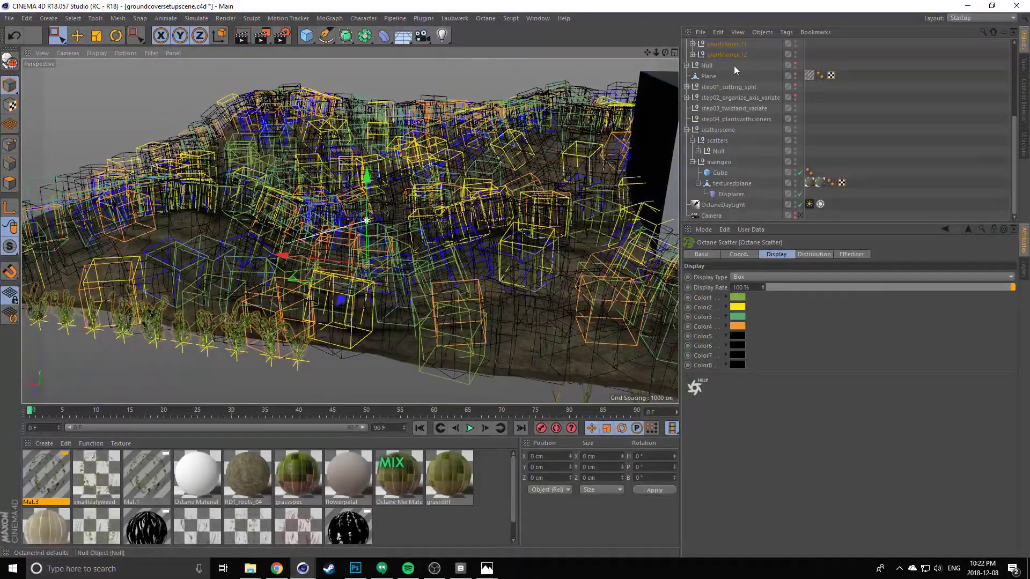
# Collapse the Octane Scatter's hierarchy and set its distribution Normal Align to 0.31
pyautogui.scroll(5, 735, 70)
pyautogui.click(687, 45)
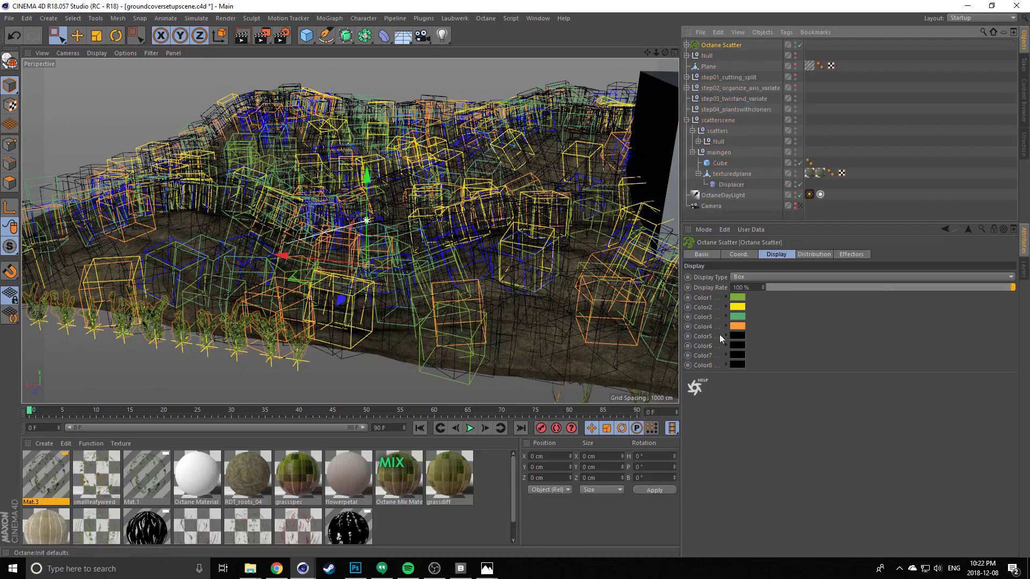
pyautogui.click(808, 255)
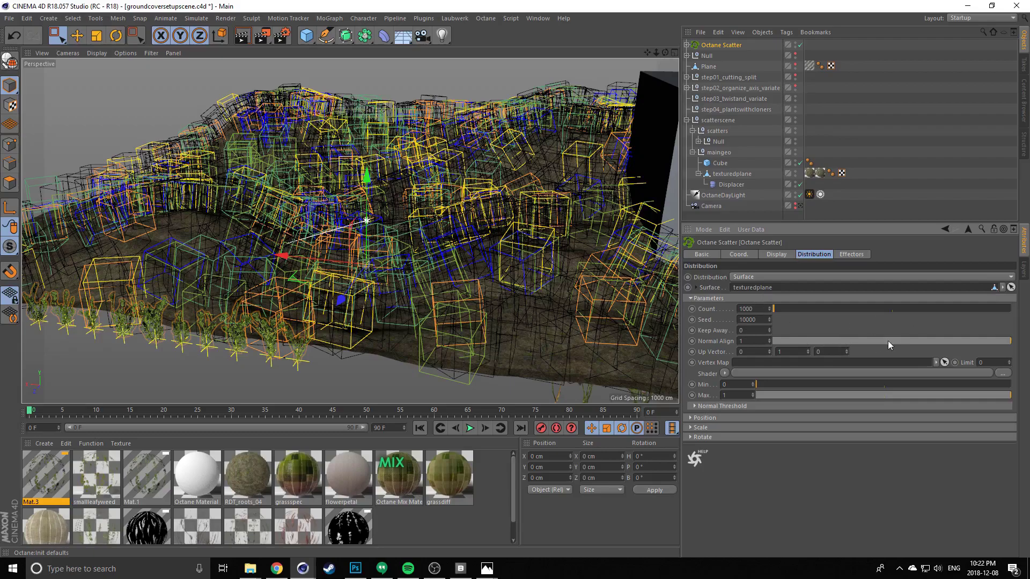
pyautogui.moveTo(887, 340); pyautogui.dragTo(821, 341)
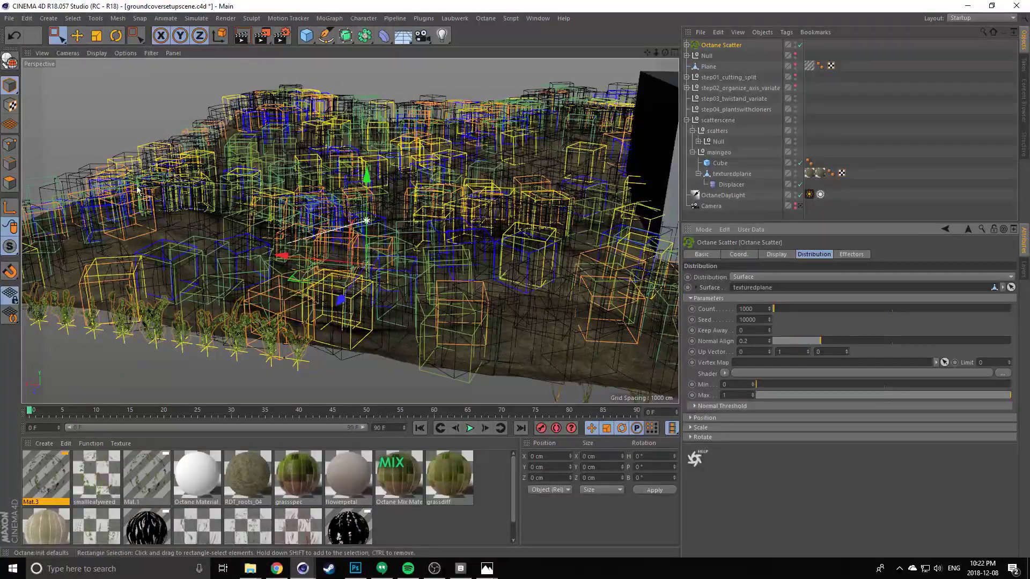
pyautogui.keyDown('alt'); pyautogui.moveTo(239, 255); pyautogui.dragTo(246, 227); pyautogui.keyUp('alt')
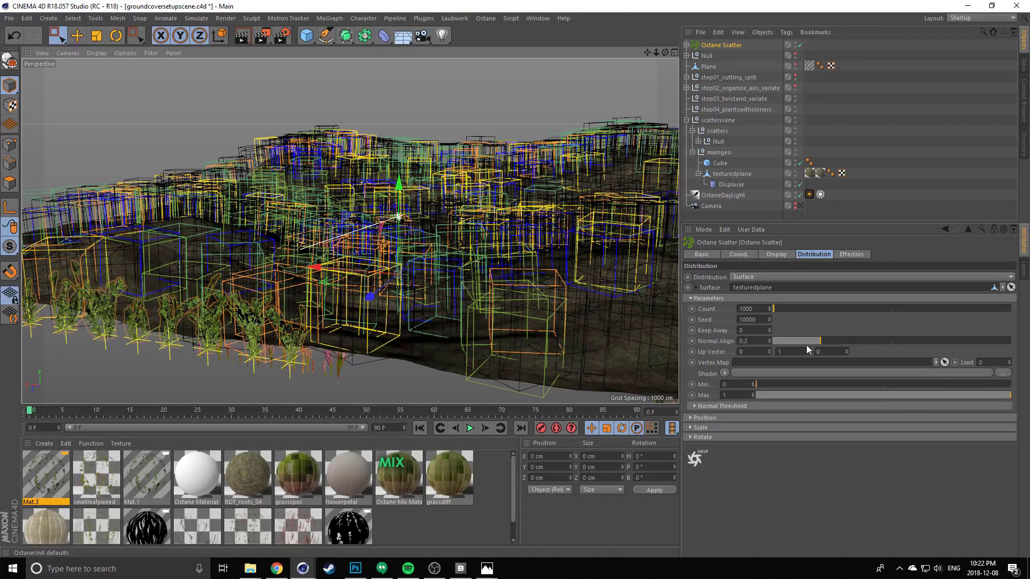
pyautogui.moveTo(821, 341); pyautogui.dragTo(857, 343)
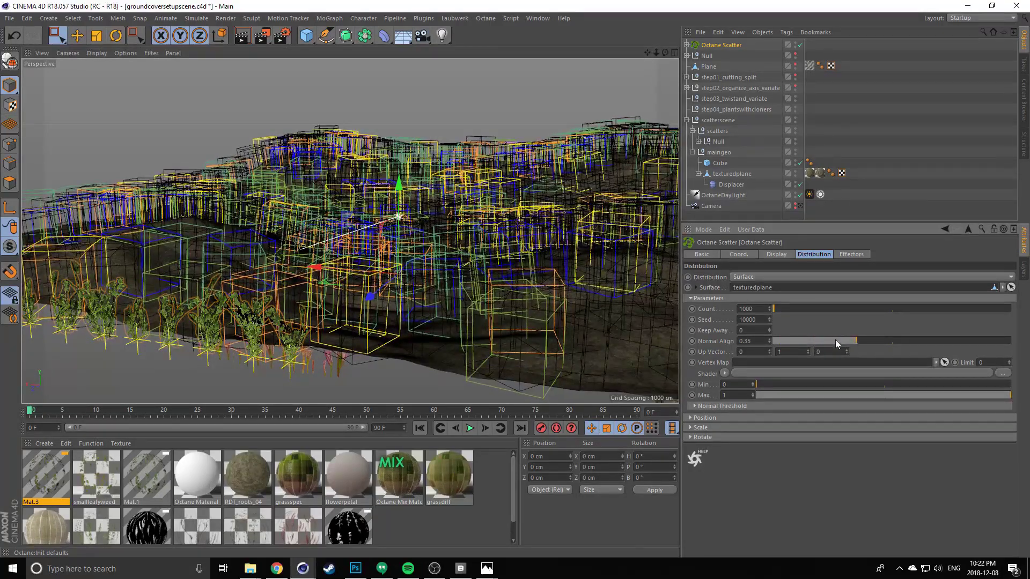
pyautogui.click(840, 342)
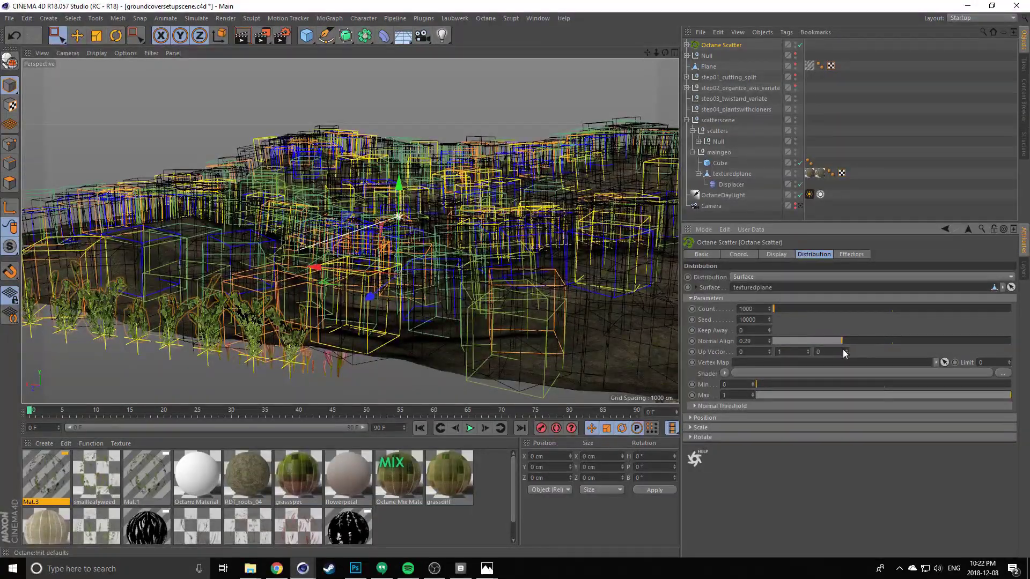
pyautogui.moveTo(845, 351); pyautogui.dragTo(846, 351)
# Examine the orientation and spread of the scattered boxes over the terrain from several angles
pyautogui.keyDown('alt'); pyautogui.moveTo(397, 210); pyautogui.dragTo(350, 231, button='middle'); pyautogui.keyUp('alt')
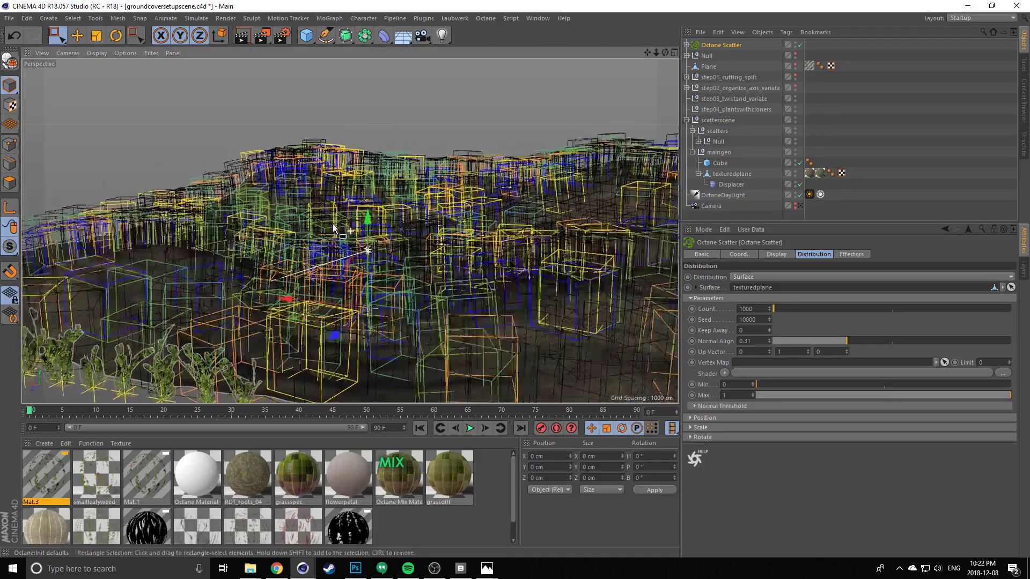
pyautogui.keyDown('alt'); pyautogui.moveTo(351, 231); pyautogui.dragTo(352, 254); pyautogui.keyUp('alt')
pyautogui.keyDown('alt'); pyautogui.moveTo(352, 255); pyautogui.dragTo(346, 227, button='middle'); pyautogui.keyUp('alt')
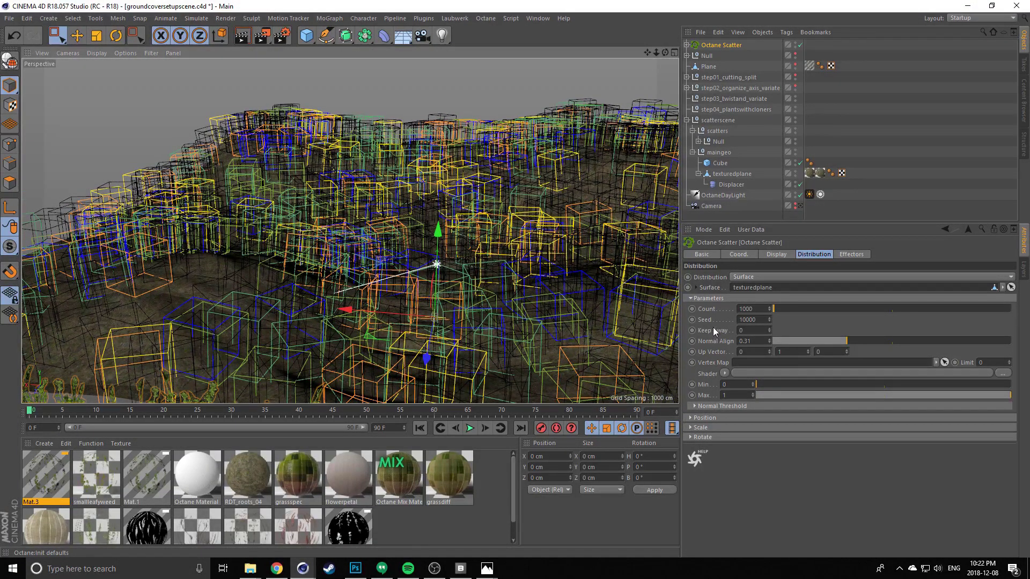
pyautogui.keyDown('alt'); pyautogui.moveTo(574, 349); pyautogui.dragTo(568, 332, button='middle'); pyautogui.keyUp('alt')
pyautogui.moveTo(378, 207)
pyautogui.keyDown('alt'); pyautogui.mouseDown()
pyautogui.moveTo(411, 167)
pyautogui.moveTo(381, 198)
pyautogui.mouseUp(); pyautogui.keyUp('alt')
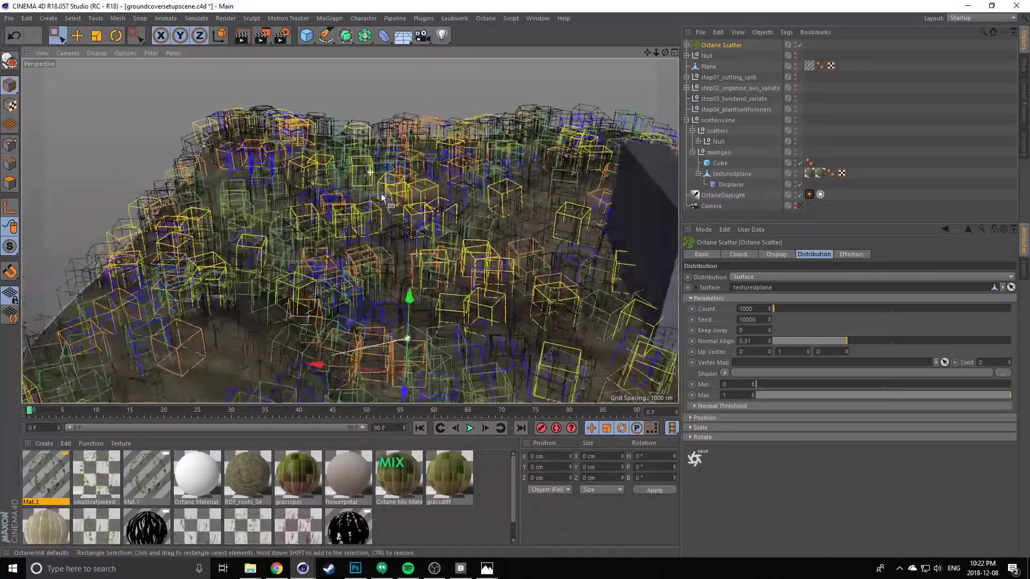
pyautogui.keyDown('alt'); pyautogui.moveTo(381, 198); pyautogui.dragTo(380, 185, button='right'); pyautogui.keyUp('alt')
pyautogui.keyDown('alt'); pyautogui.moveTo(379, 187); pyautogui.dragTo(379, 155); pyautogui.keyUp('alt')
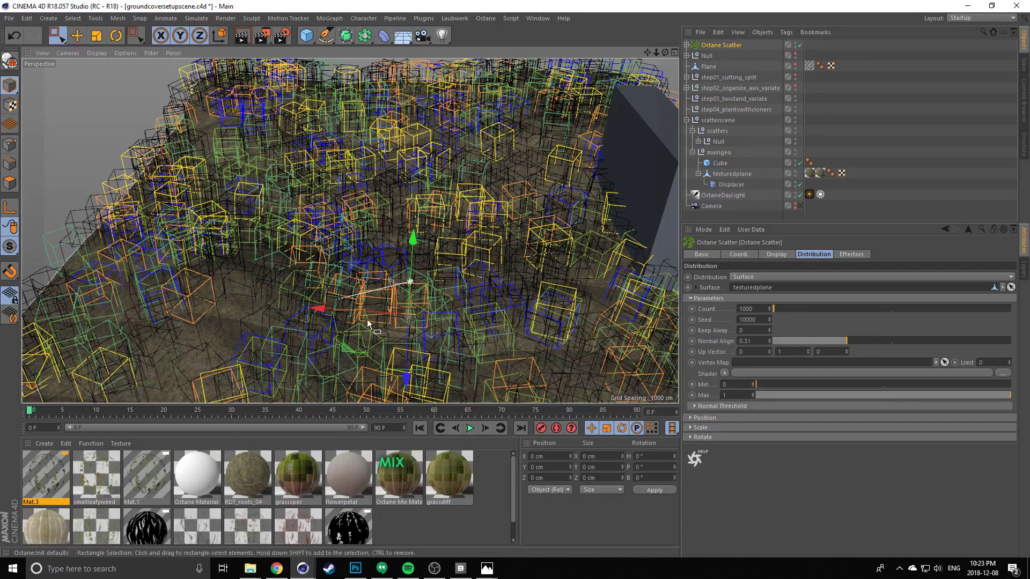
pyautogui.keyDown('alt'); pyautogui.moveTo(369, 323); pyautogui.dragTo(371, 291, button='middle'); pyautogui.keyUp('alt')
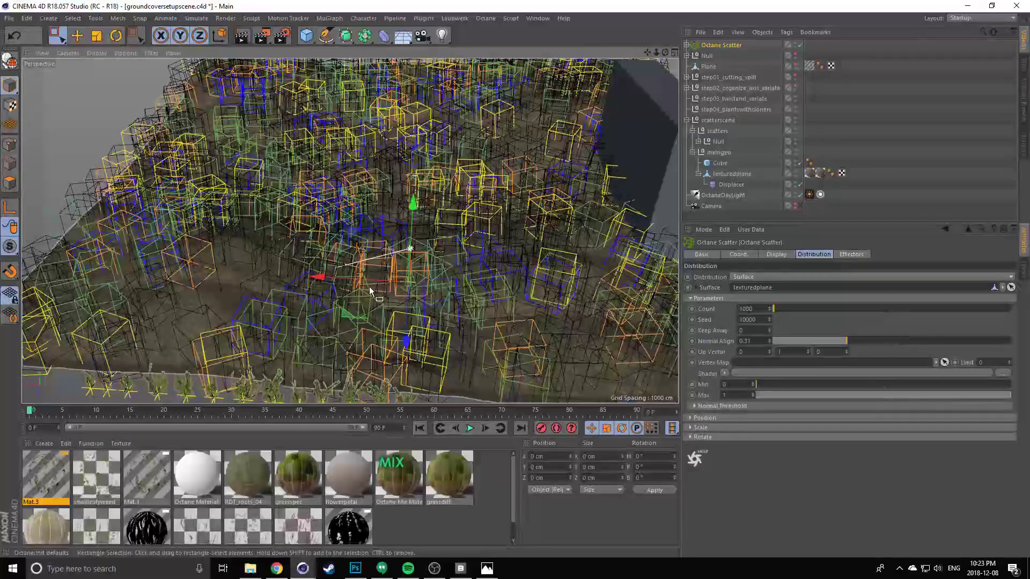
# Load a Noise shader into the Octane Scatter's distribution shader slot and review its properties
pyautogui.click(725, 374)
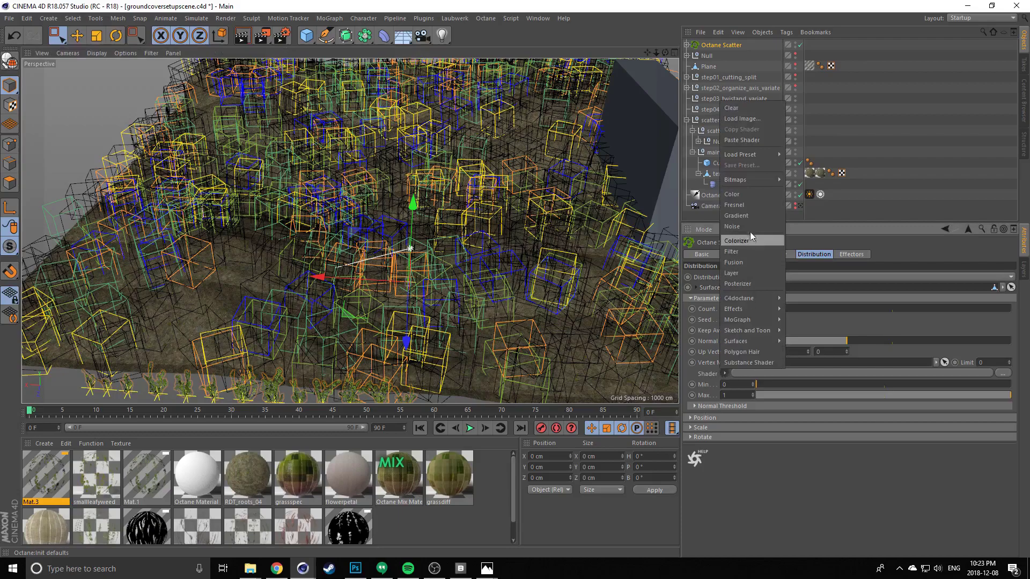
pyautogui.click(736, 225)
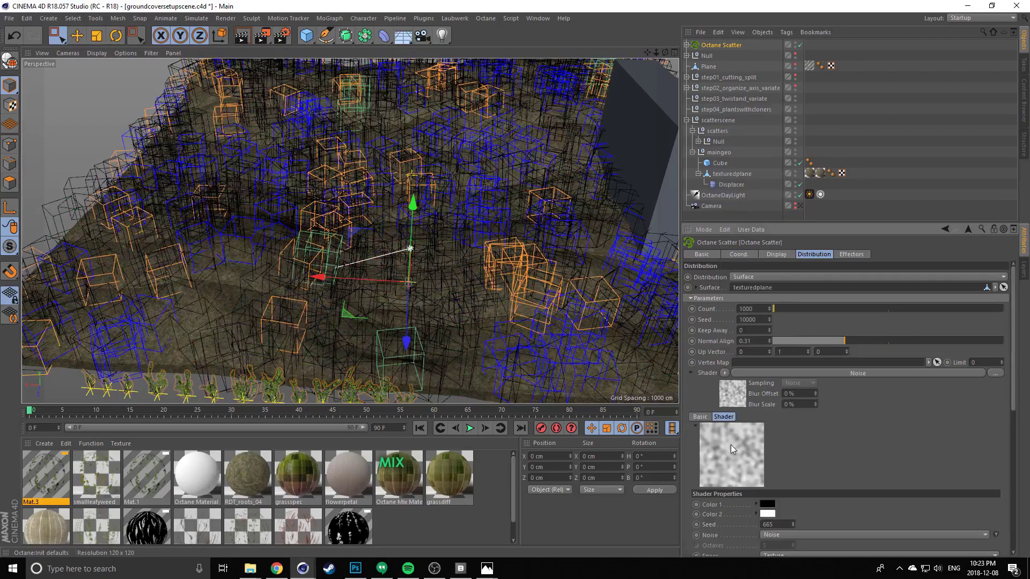
pyautogui.scroll(-3, 694, 442)
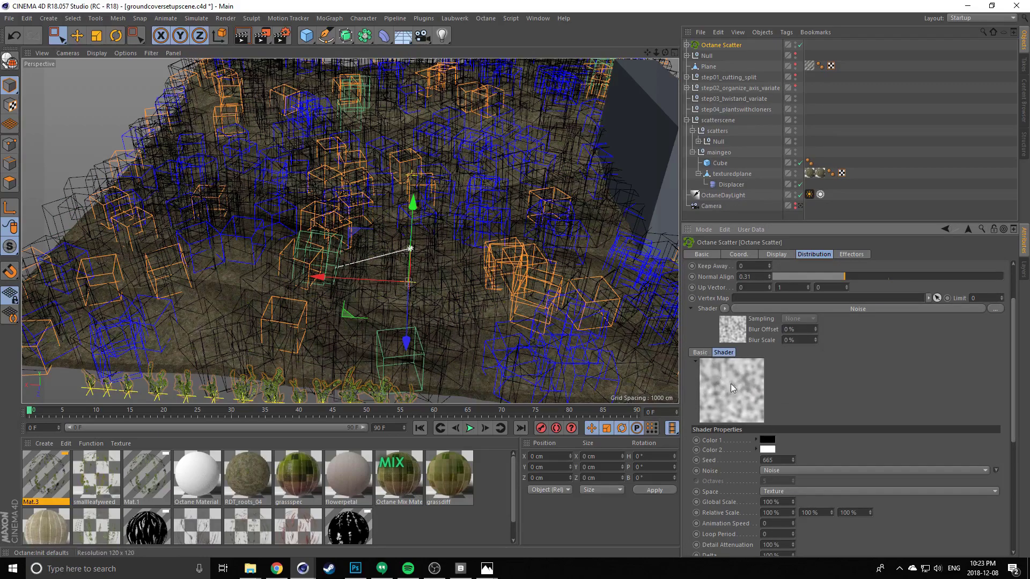
pyautogui.scroll(3, 735, 384)
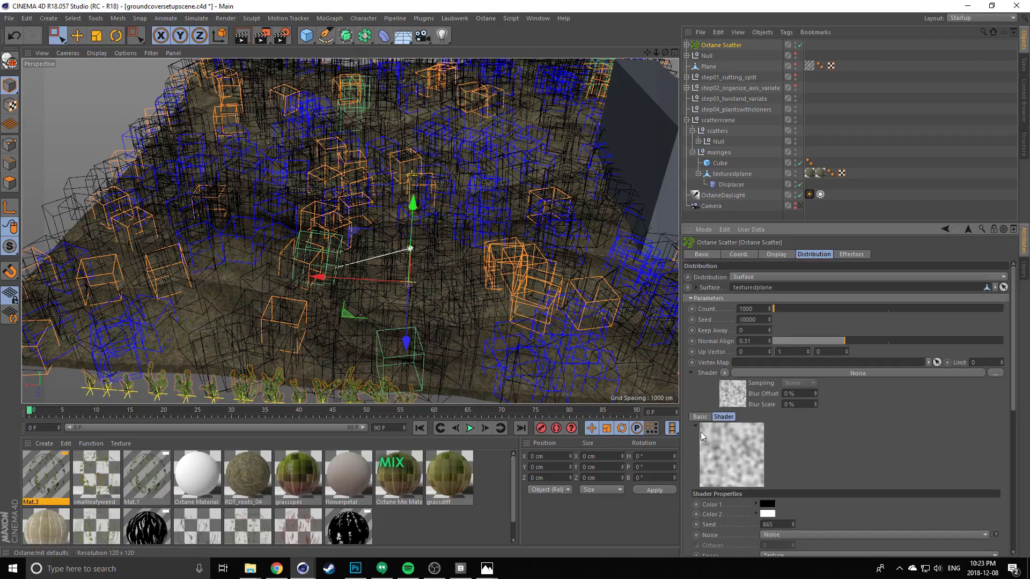
pyautogui.keyDown('alt'); pyautogui.moveTo(413, 285); pyautogui.dragTo(414, 281, button='middle'); pyautogui.keyUp('alt')
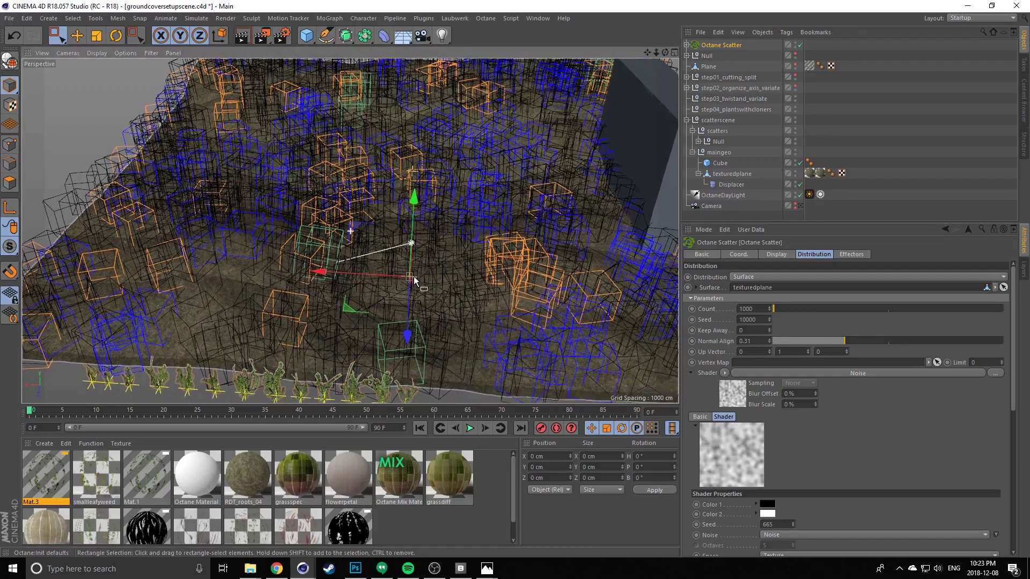
# Wrap the distribution noise in a Layer shader and add a second Noise layer above it
pyautogui.click(724, 374)
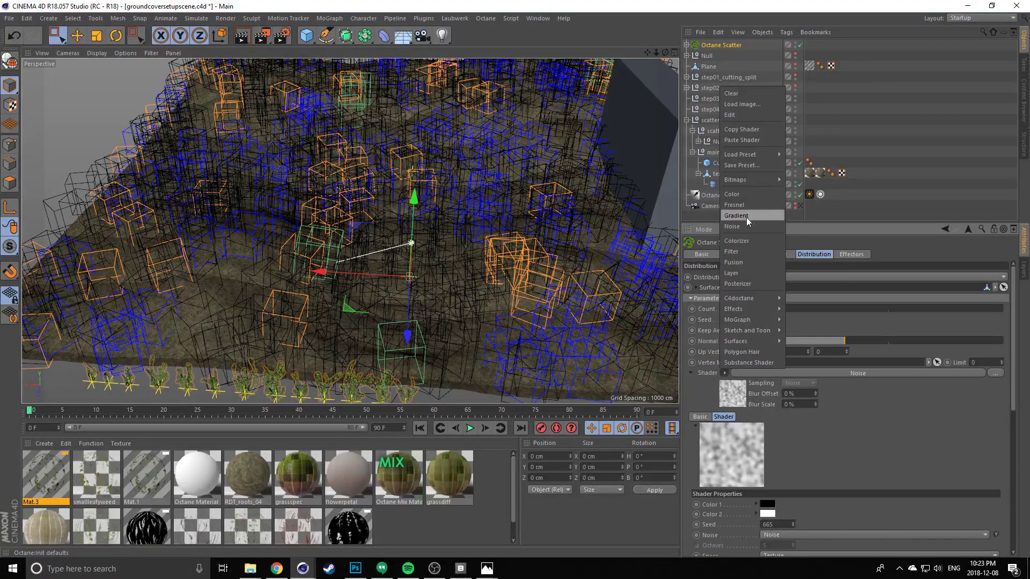
pyautogui.click(737, 273)
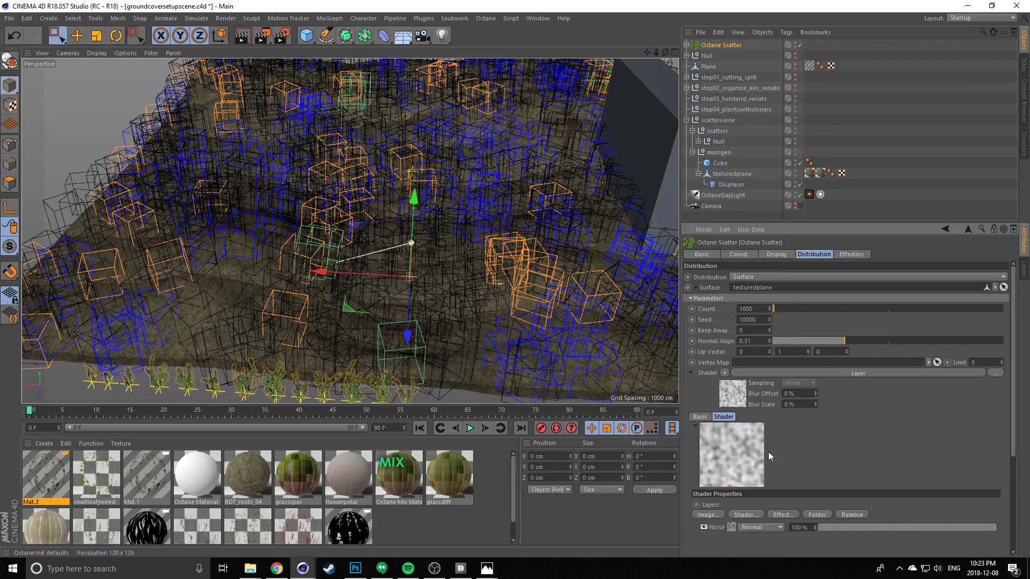
pyautogui.scroll(-4, 768, 451)
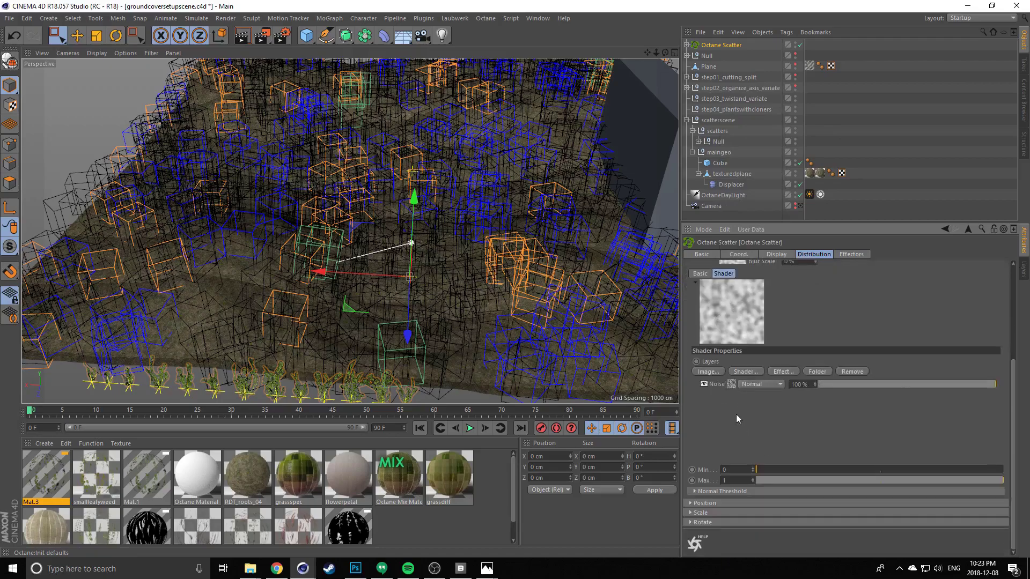
pyautogui.click(740, 372)
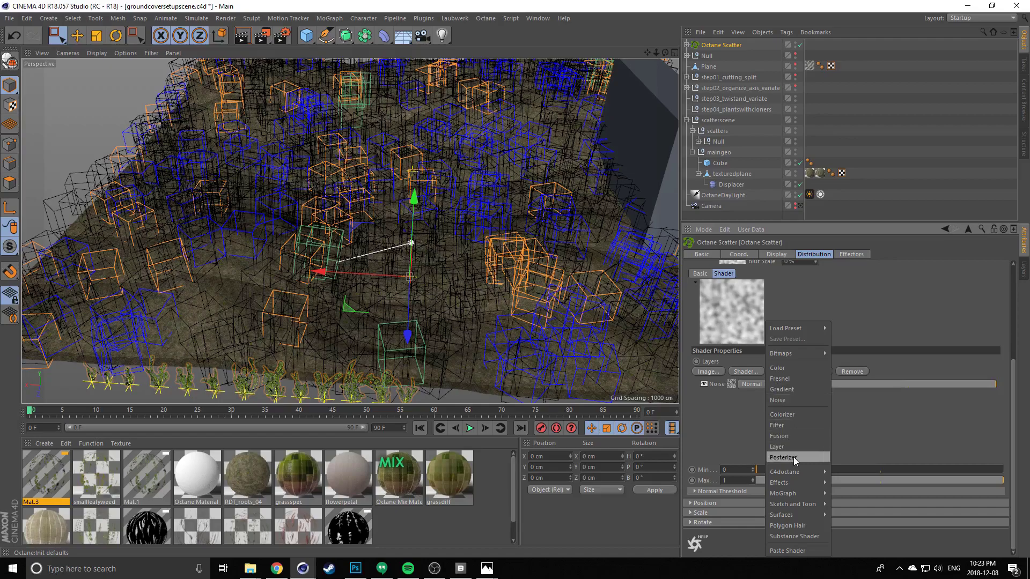
pyautogui.click(781, 399)
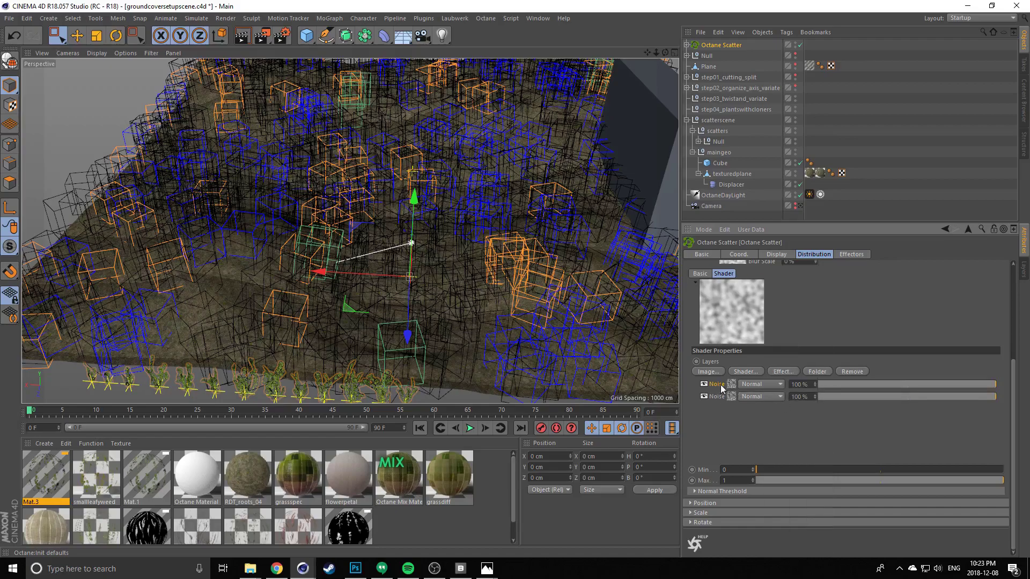
# Set the upper Noise layer's blend mode to Multiply and its strength to 70%
pyautogui.click(753, 385)
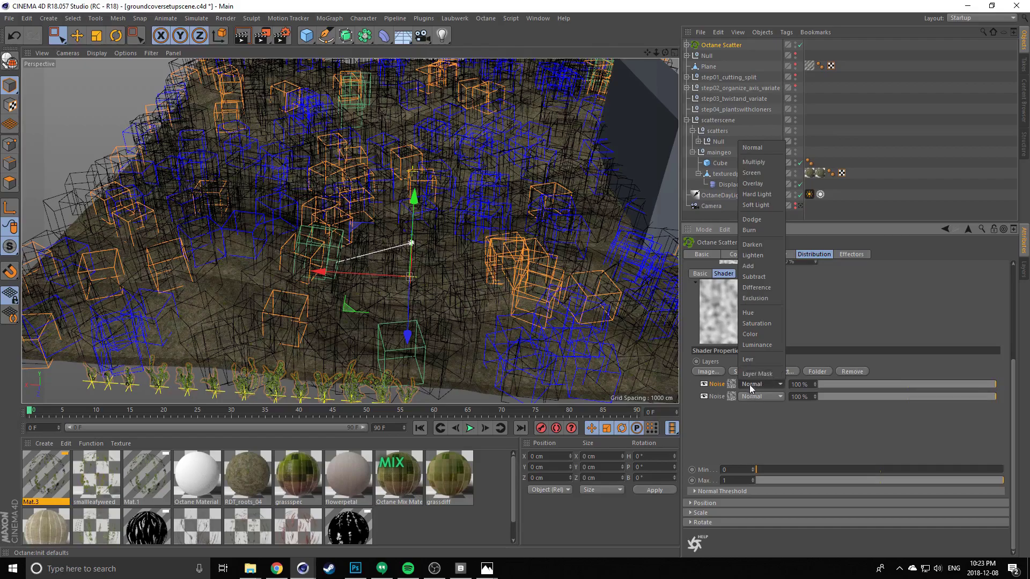
pyautogui.click(751, 164)
pyautogui.click(940, 384)
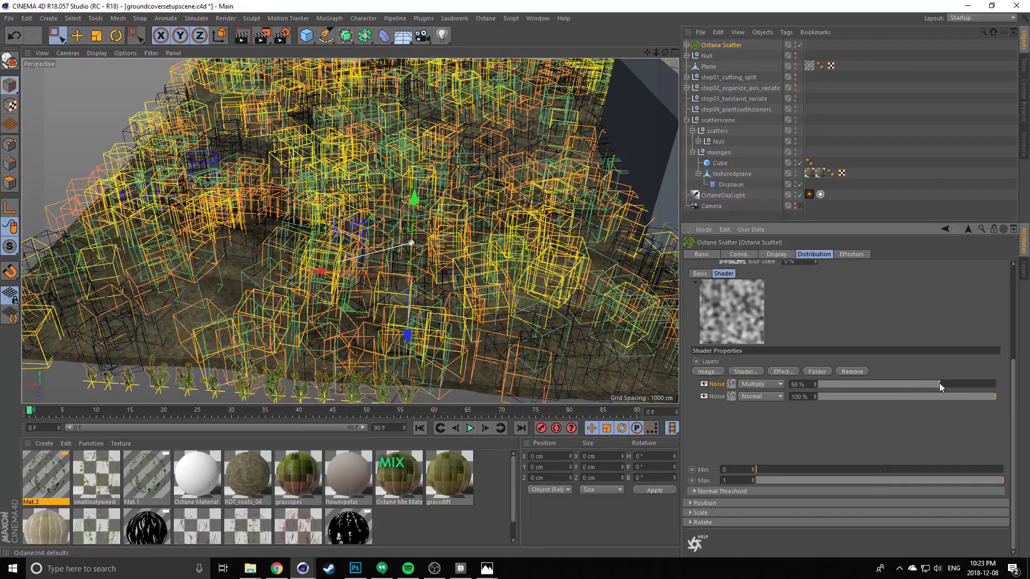
pyautogui.moveTo(945, 384); pyautogui.dragTo(943, 384)
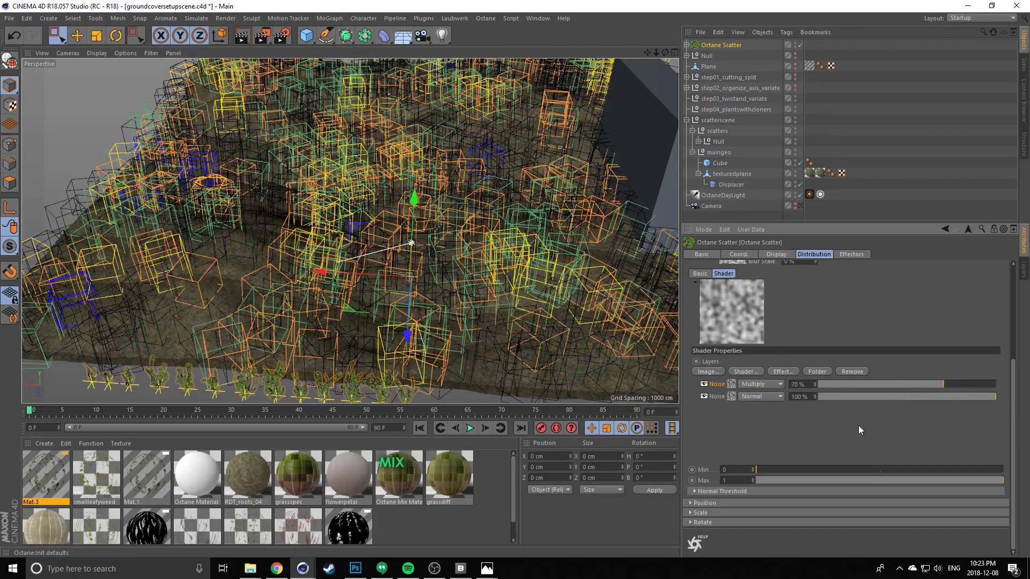
# Change the upper Multiply layer's noise type to Cell Noise and check the scattered boxes on the terrain
pyautogui.click(732, 385)
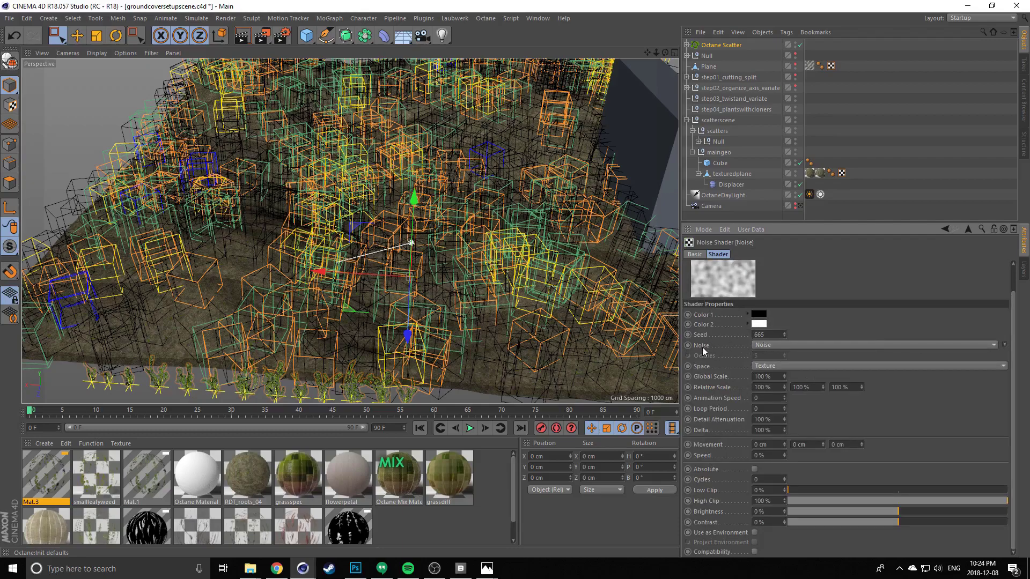
pyautogui.click(997, 347)
pyautogui.click(1005, 348)
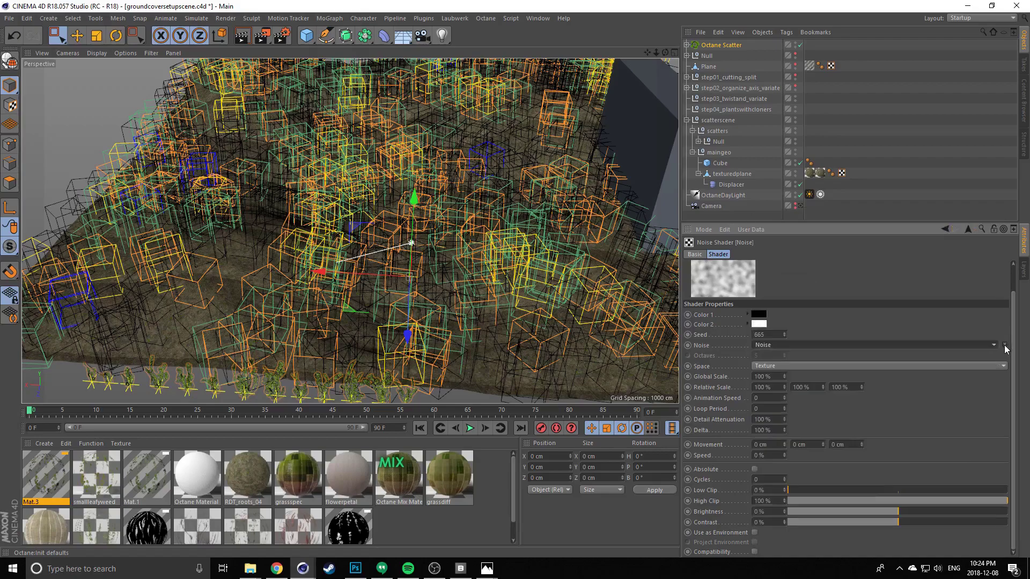
pyautogui.click(1005, 347)
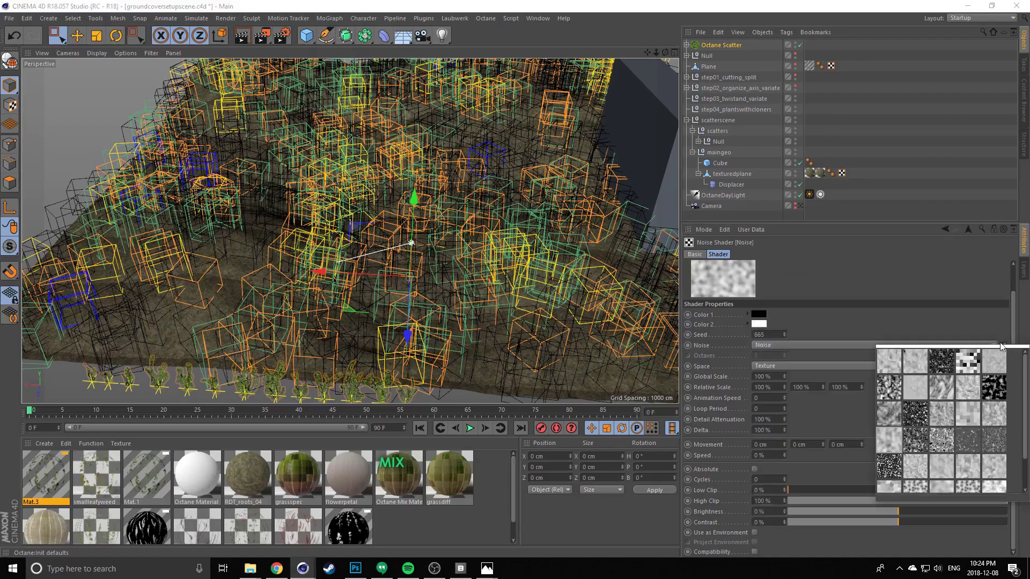
pyautogui.click(967, 364)
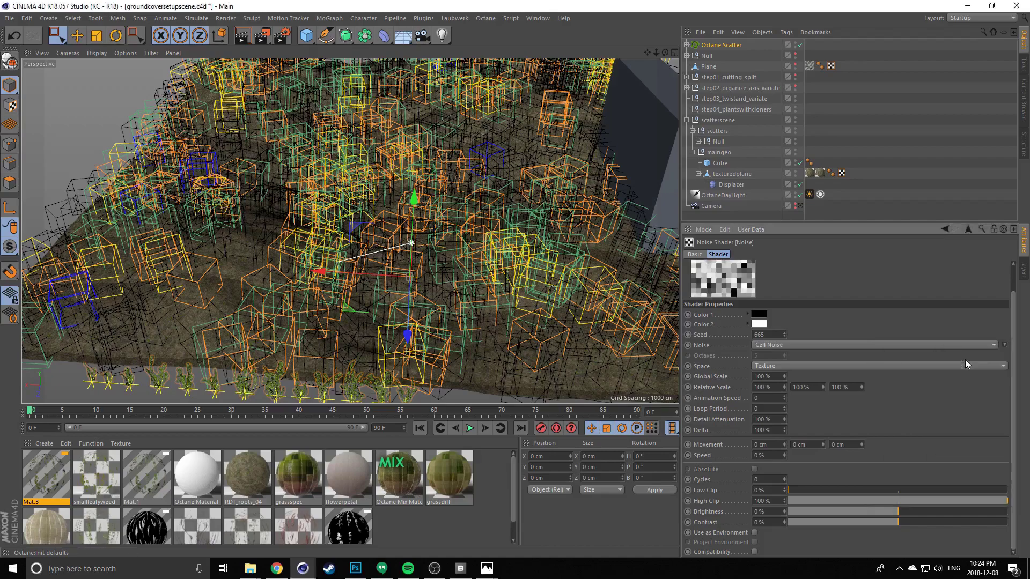
pyautogui.scroll(1, 714, 301)
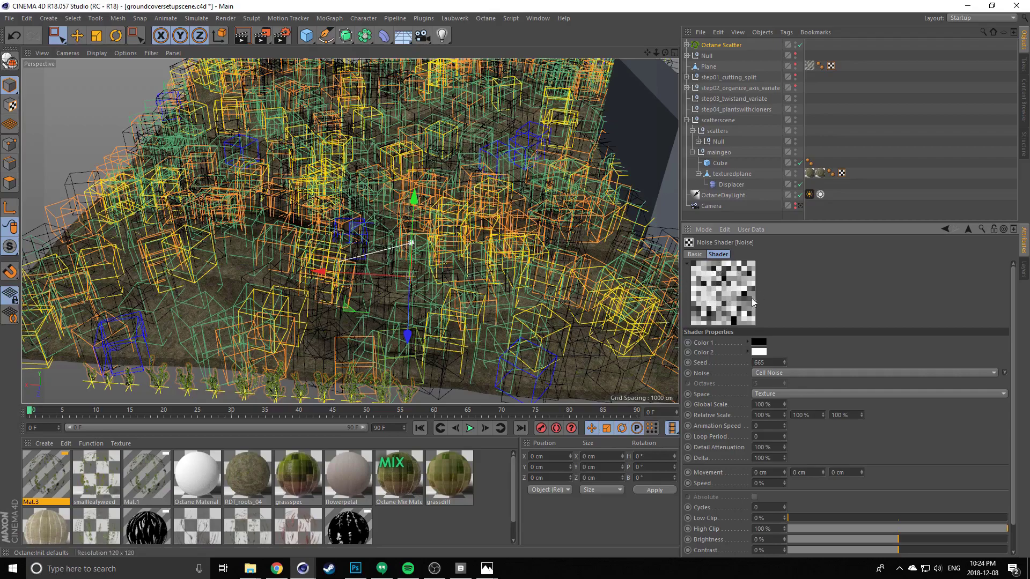
pyautogui.moveTo(219, 182)
pyautogui.keyDown('alt'); pyautogui.mouseDown()
pyautogui.moveTo(215, 108)
pyautogui.moveTo(213, 182)
pyautogui.moveTo(225, 171)
pyautogui.mouseUp(); pyautogui.keyUp('alt')
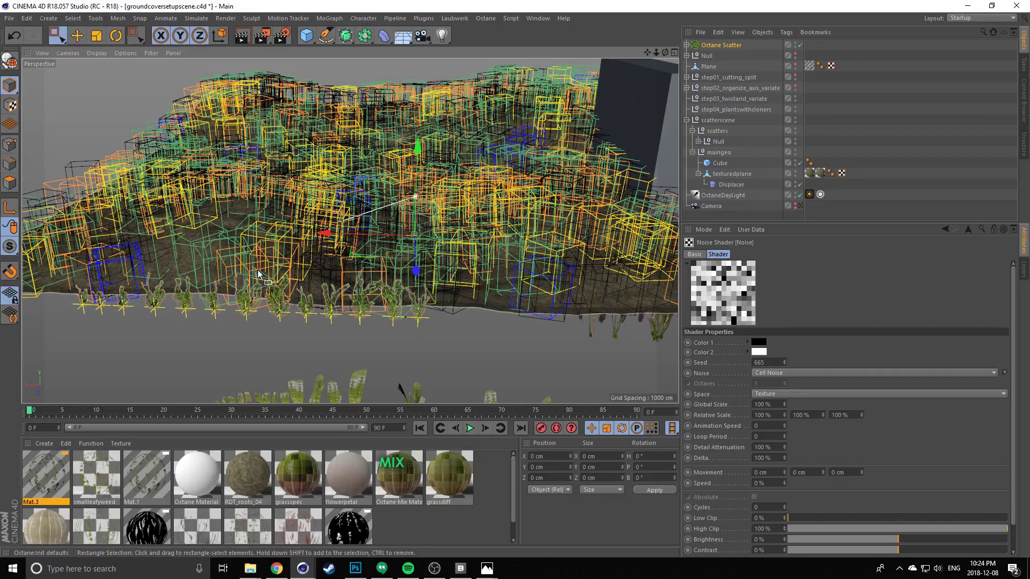
pyautogui.scroll(4, 374, 235)
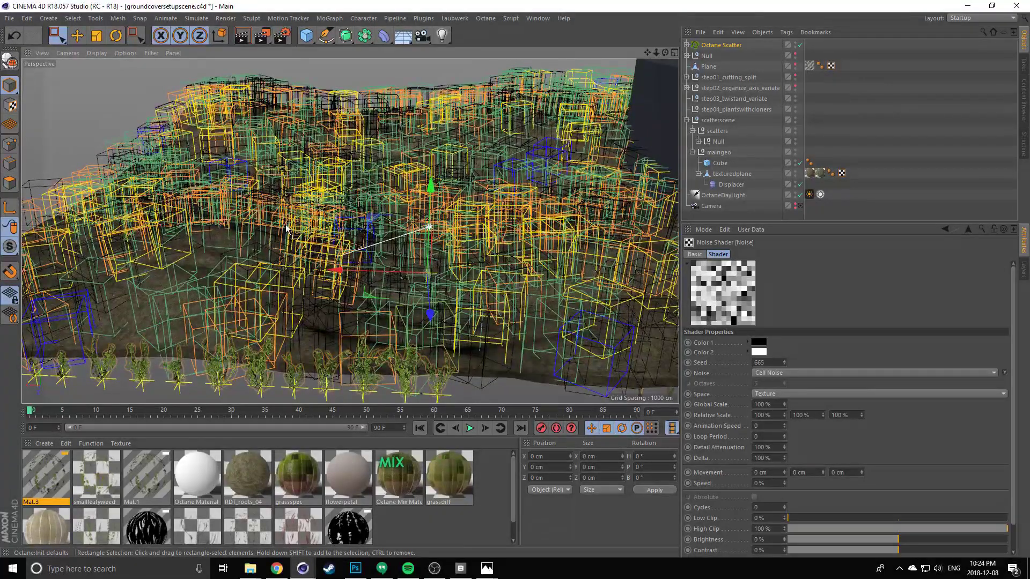
# Try white as Color 1 of the Cell Noise and return it to black
pyautogui.click(759, 343)
pyautogui.moveTo(813, 363); pyautogui.dragTo(865, 362)
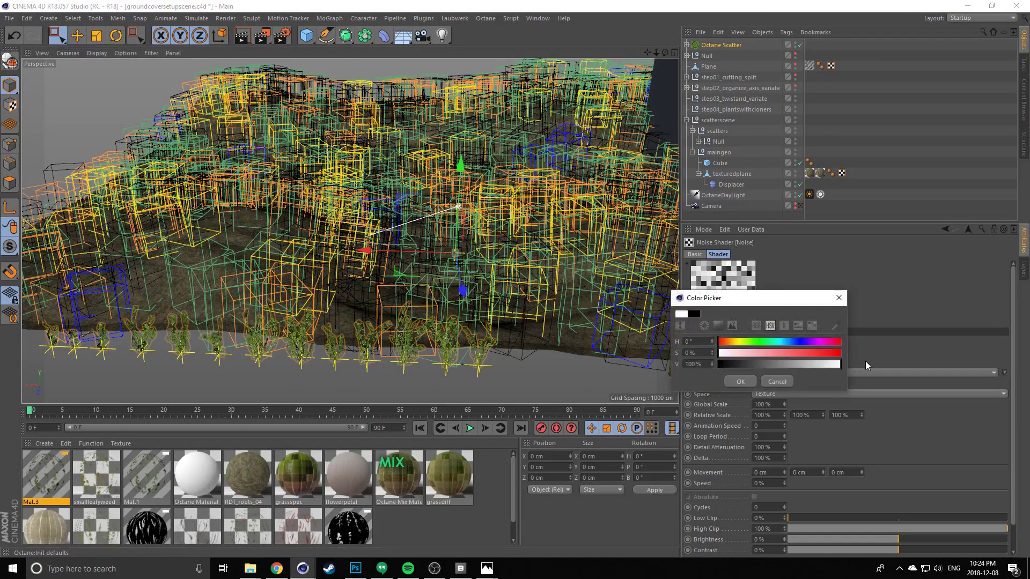
pyautogui.click(745, 381)
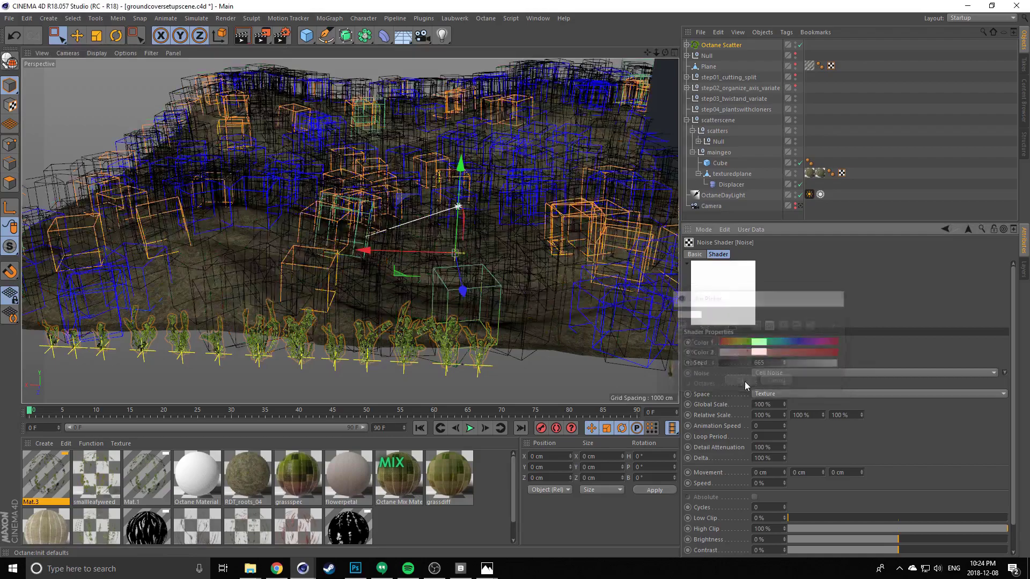
pyautogui.click(759, 352)
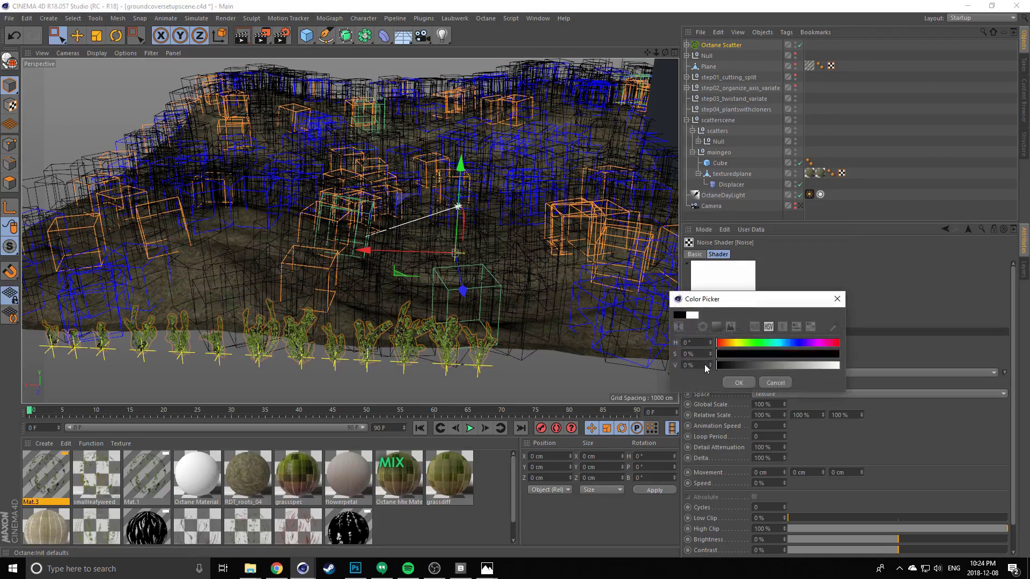
pyautogui.click(743, 385)
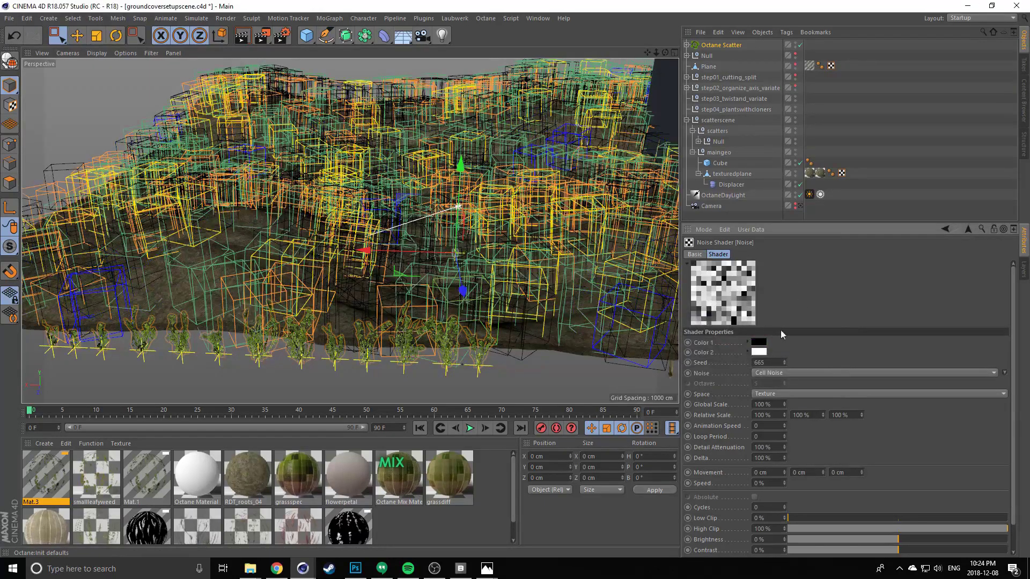
# Try black for both colors of the Cell Noise and inspect the plant cloners inside the Octane Scatter
pyautogui.click(759, 342)
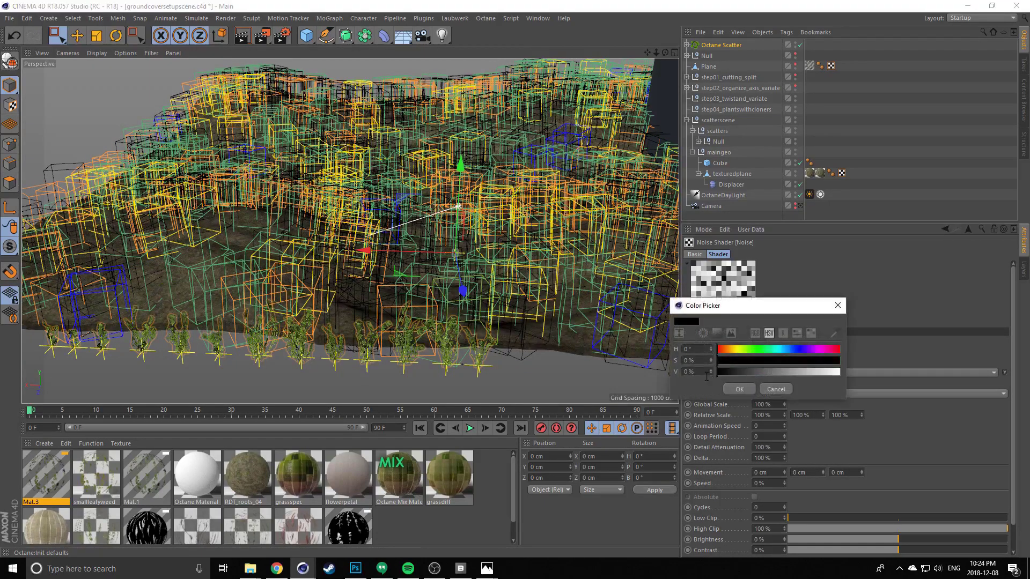
pyautogui.click(734, 390)
pyautogui.keyDown('alt'); pyautogui.moveTo(458, 231); pyautogui.dragTo(414, 256); pyautogui.keyUp('alt')
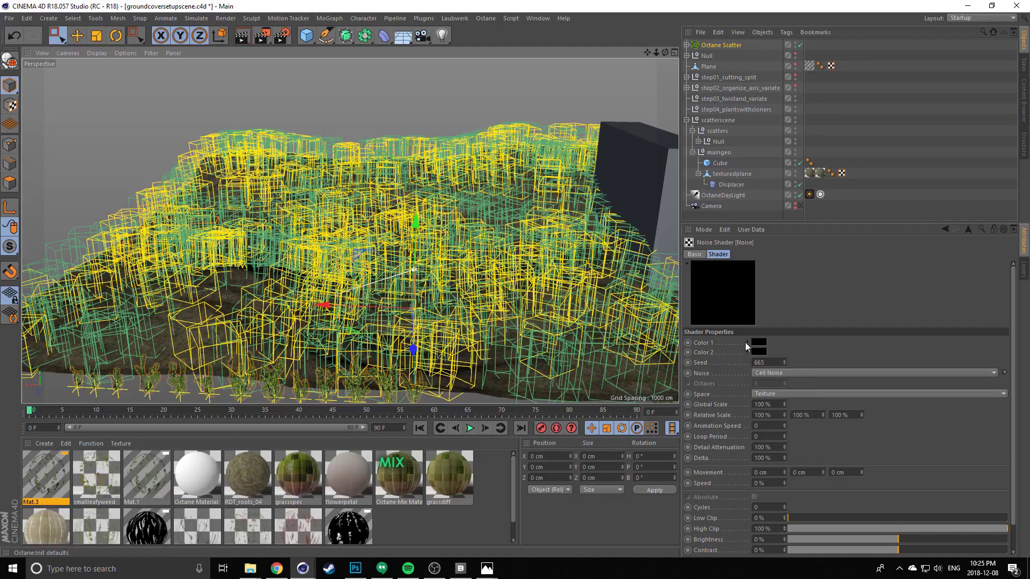
pyautogui.click(687, 45)
pyautogui.click(720, 99)
pyautogui.click(721, 142)
pyautogui.click(721, 175)
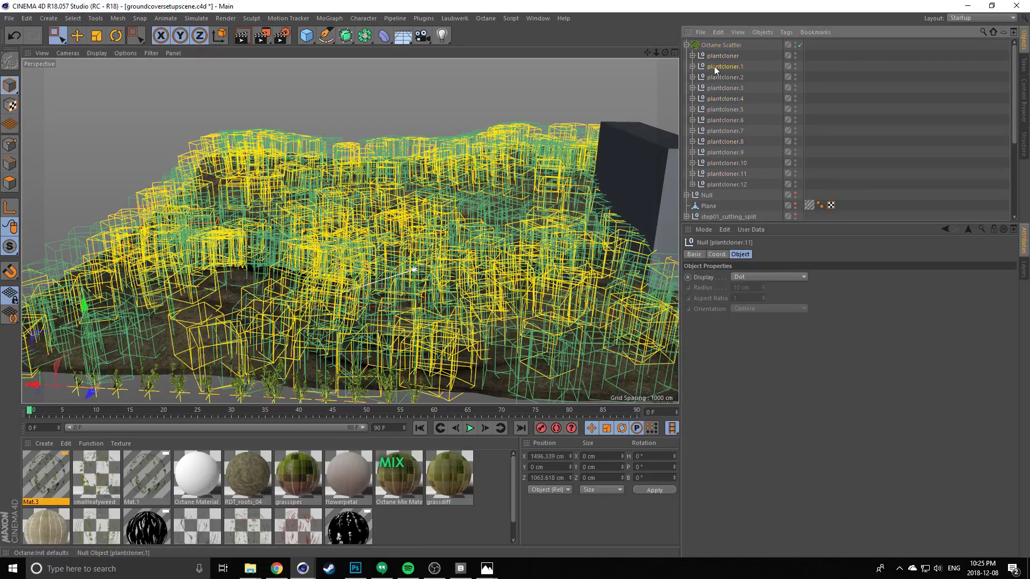
pyautogui.click(713, 43)
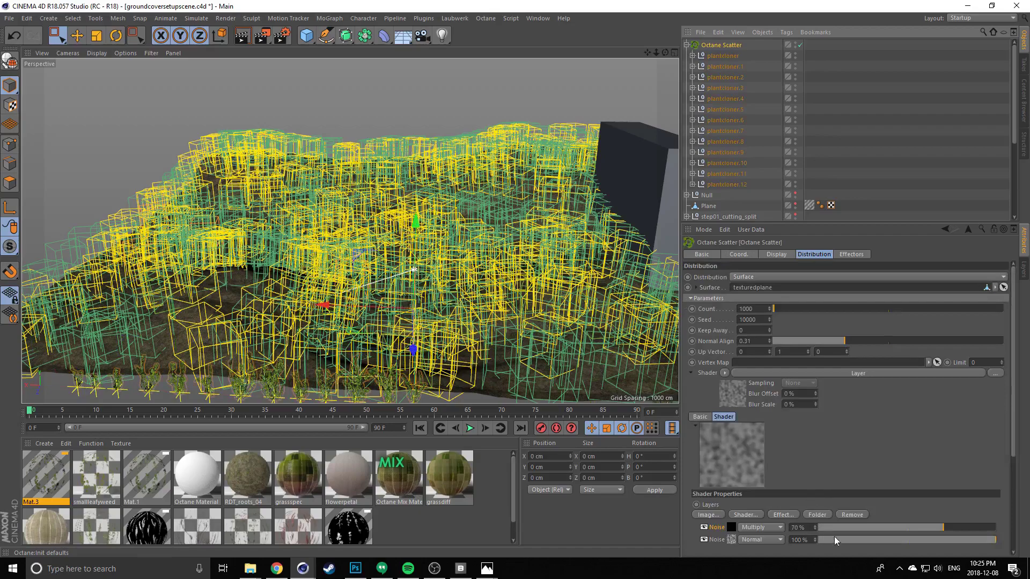
# Restore Color 2 of the upper layer's Cell Noise to white
pyautogui.click(731, 527)
pyautogui.click(759, 350)
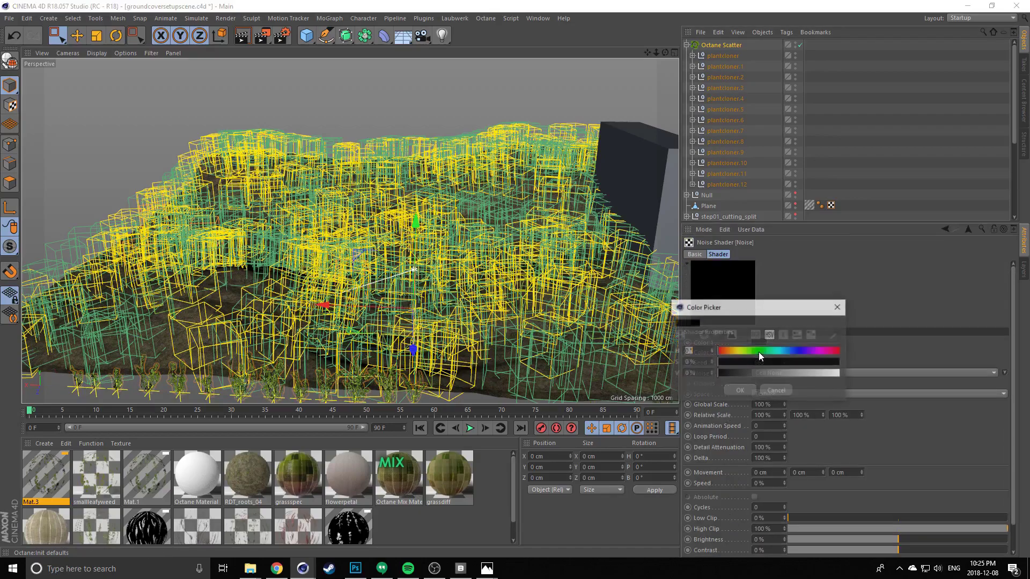
pyautogui.moveTo(779, 373); pyautogui.dragTo(858, 379)
pyautogui.click(732, 391)
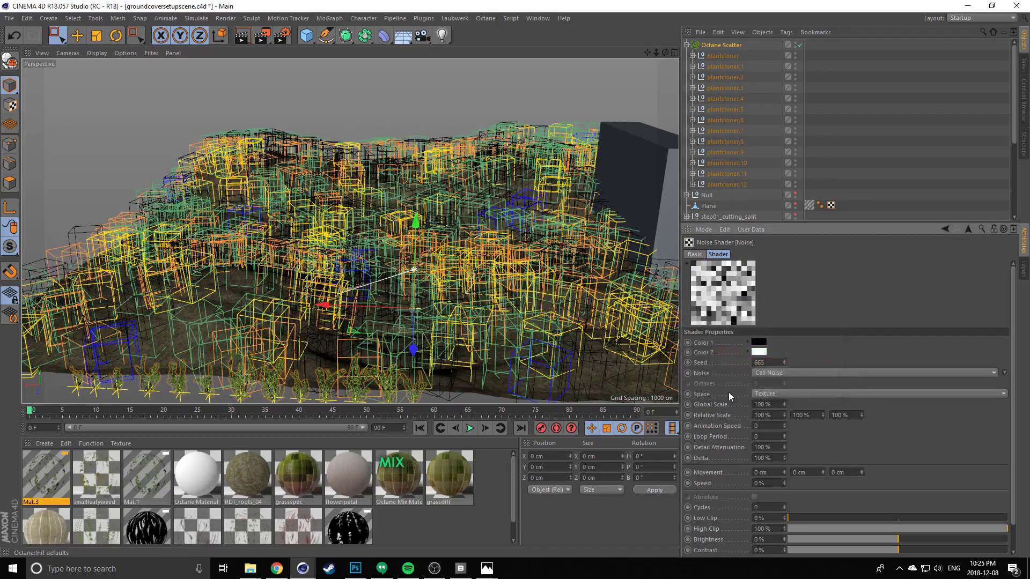
pyautogui.keyDown('alt'); pyautogui.moveTo(369, 260); pyautogui.dragTo(375, 246, button='middle'); pyautogui.keyUp('alt')
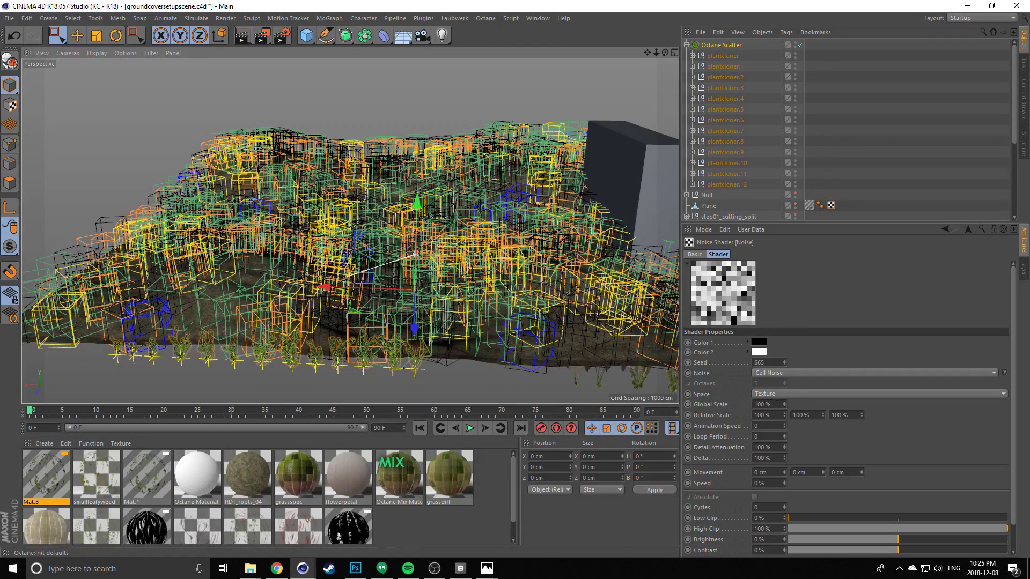
# Set the Cell Noise's Global Scale to 1% and check the scatter's distribution over the terrain
pyautogui.doubleClick(773, 404)
pyautogui.write('1')
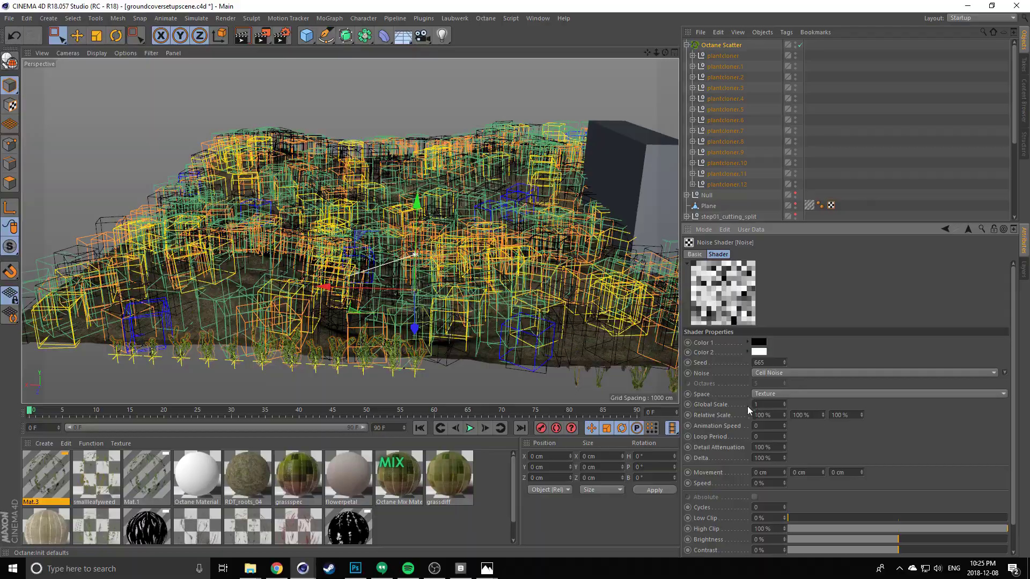
pyautogui.press('Return')
pyautogui.keyDown('alt'); pyautogui.moveTo(344, 253); pyautogui.dragTo(384, 249, button='right'); pyautogui.keyUp('alt')
pyautogui.keyDown('alt'); pyautogui.moveTo(383, 249); pyautogui.dragTo(413, 188); pyautogui.keyUp('alt')
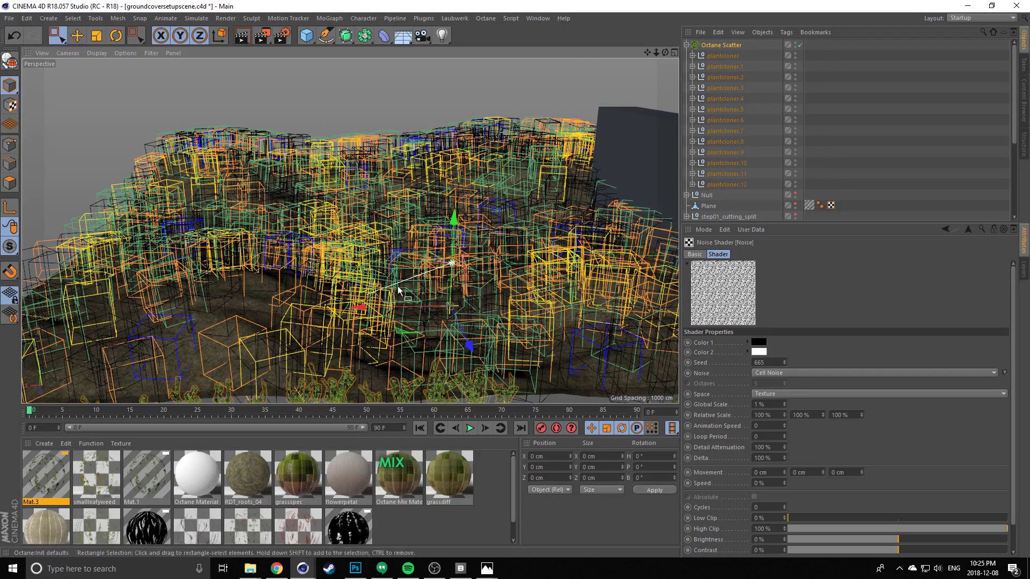
pyautogui.keyDown('alt'); pyautogui.moveTo(434, 307); pyautogui.dragTo(408, 277); pyautogui.keyUp('alt')
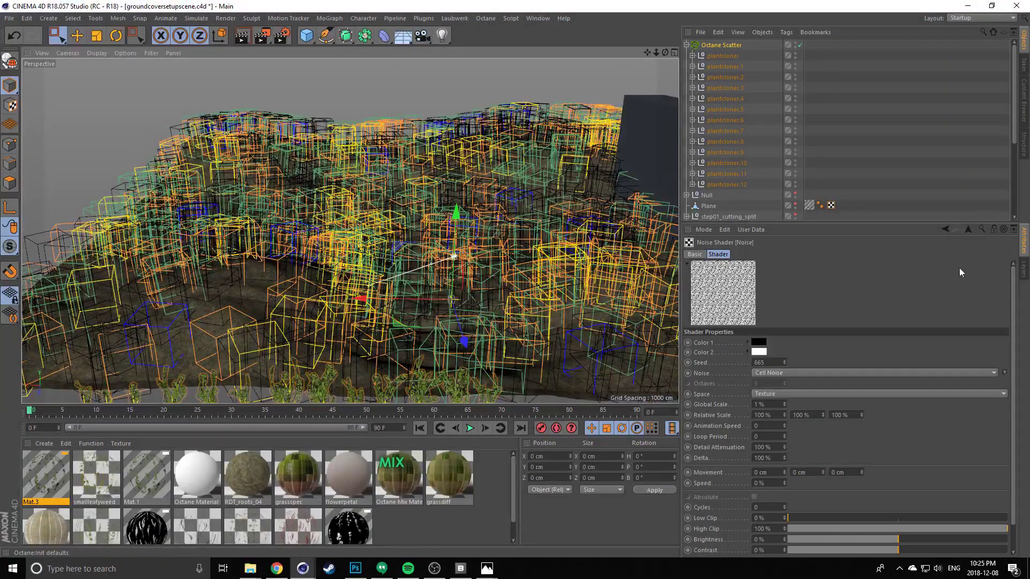
pyautogui.click(945, 229)
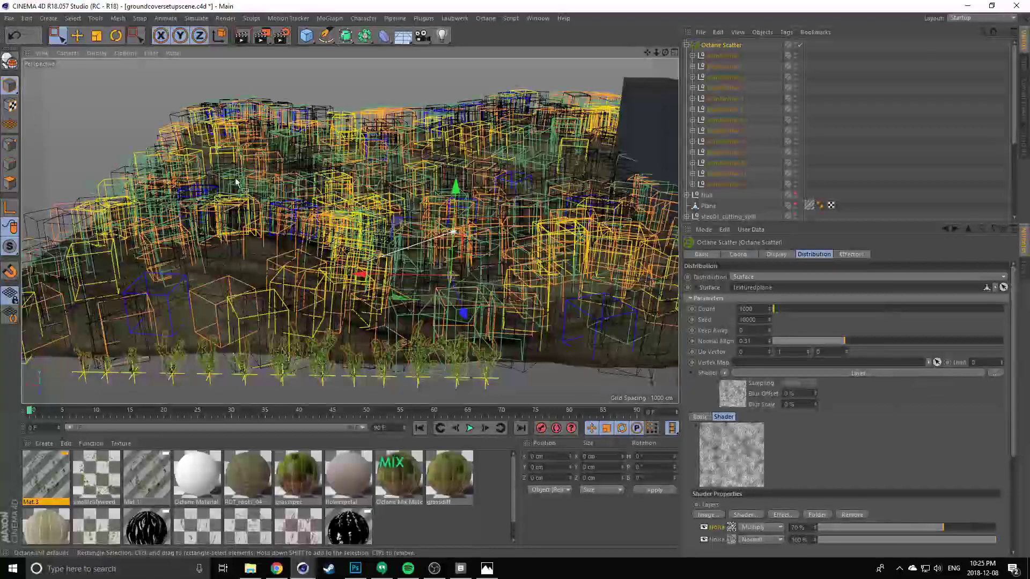
pyautogui.scroll(-3, 713, 536)
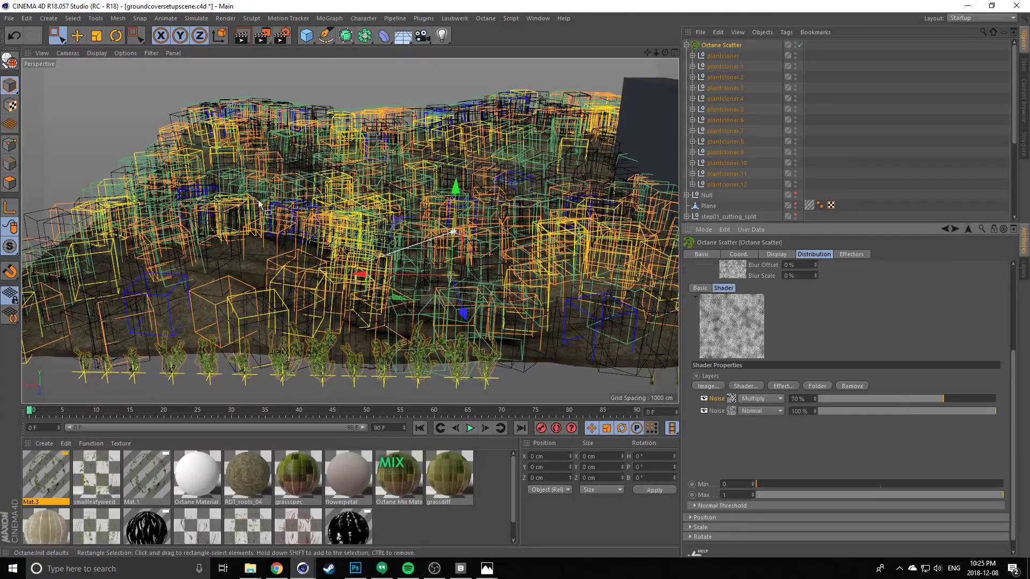
pyautogui.keyDown('alt'); pyautogui.moveTo(277, 283); pyautogui.dragTo(376, 266); pyautogui.keyUp('alt')
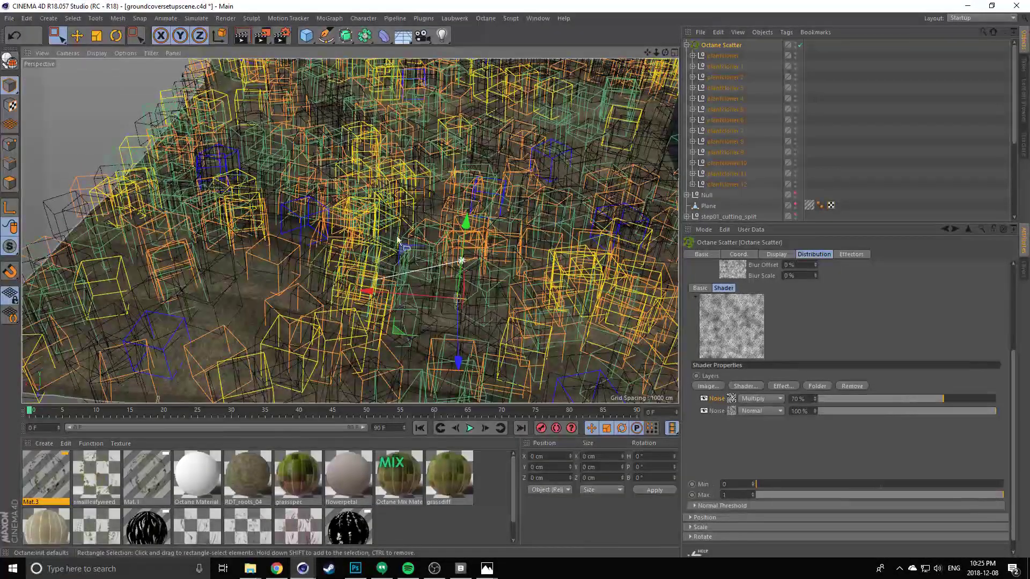
# Link the Octane Scatter's scale to its distribution shader so the boxes vary in size
pyautogui.click(731, 412)
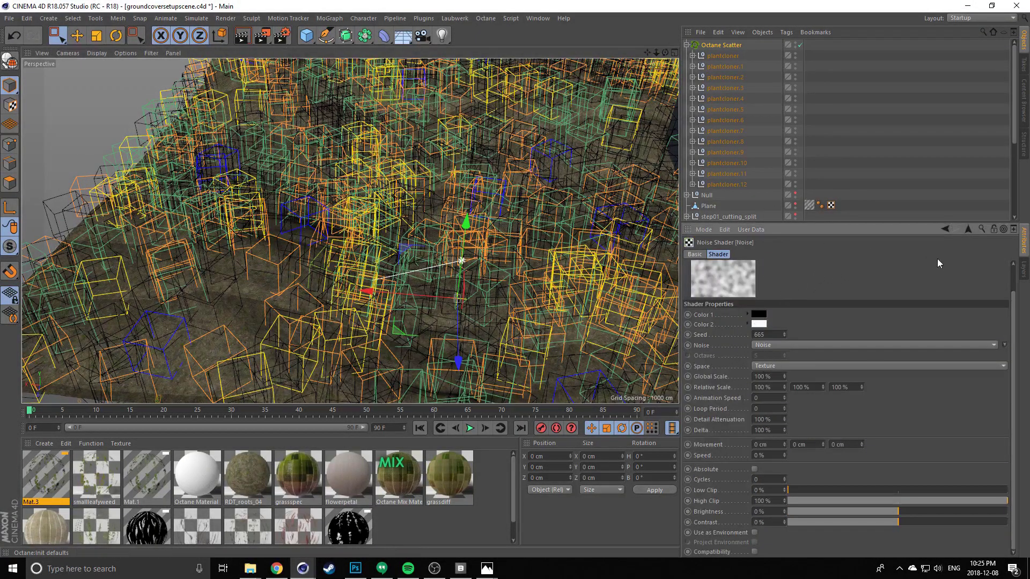
pyautogui.click(943, 230)
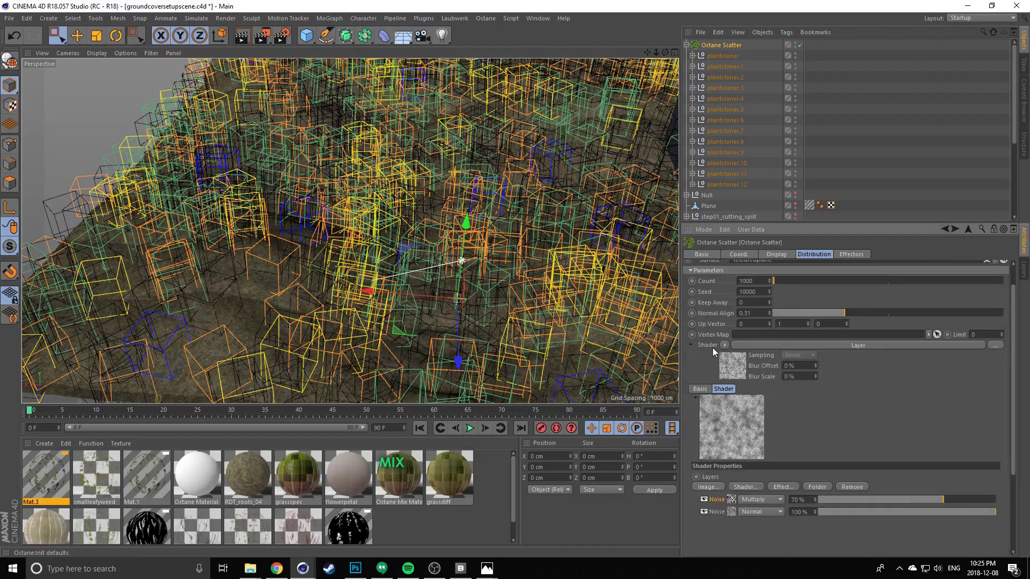
pyautogui.click(691, 346)
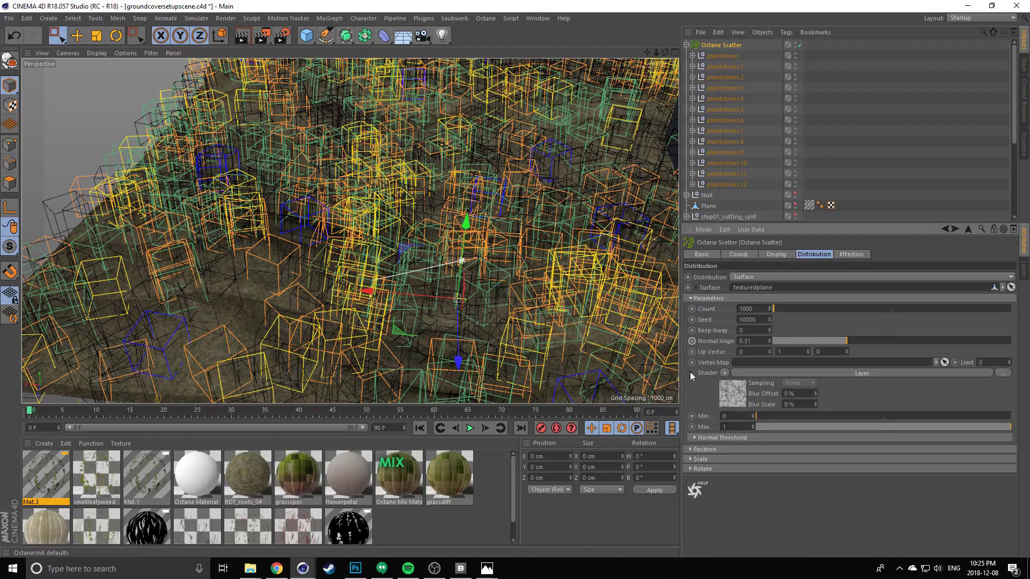
pyautogui.click(691, 460)
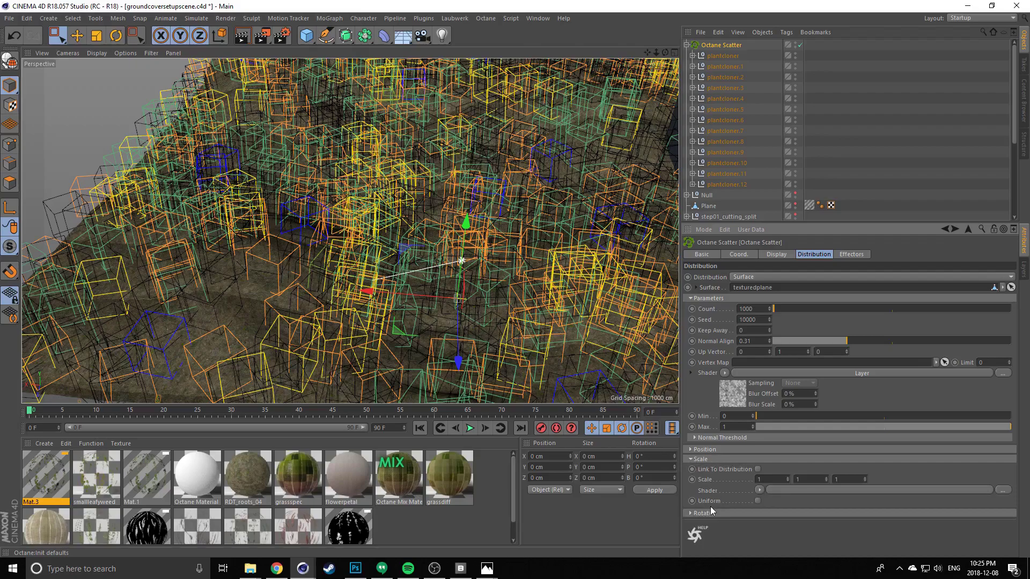
pyautogui.click(758, 469)
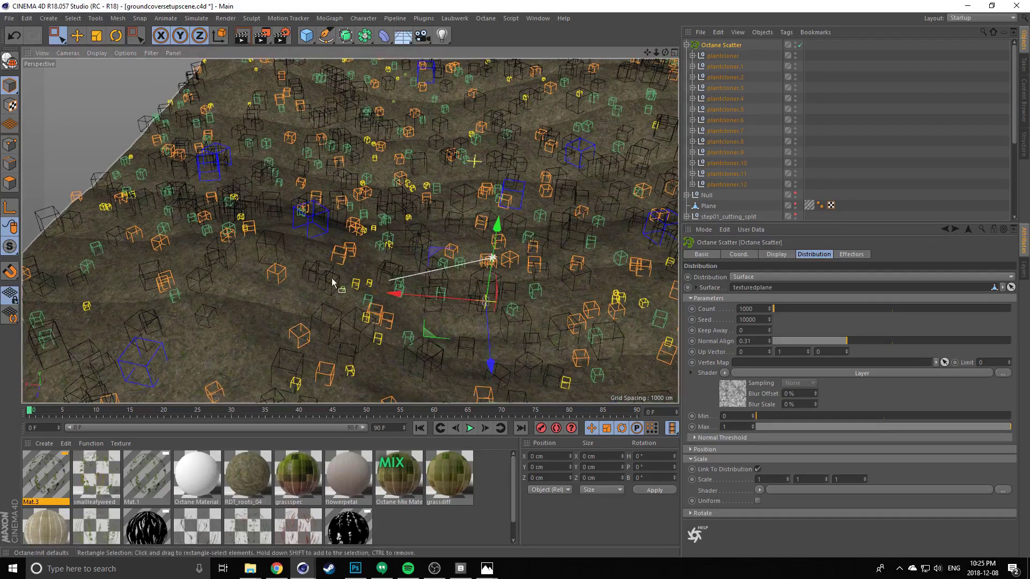
pyautogui.keyDown('alt'); pyautogui.moveTo(333, 284); pyautogui.dragTo(322, 246); pyautogui.keyUp('alt')
# Change the lower Normal layer's noise type to Blistered Turbulence
pyautogui.click(690, 374)
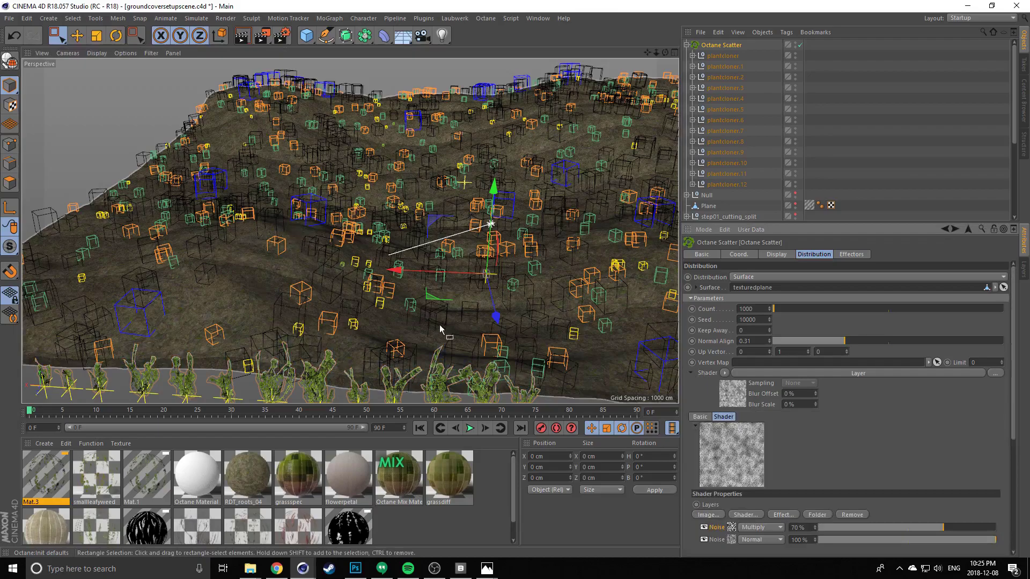
pyautogui.click(732, 540)
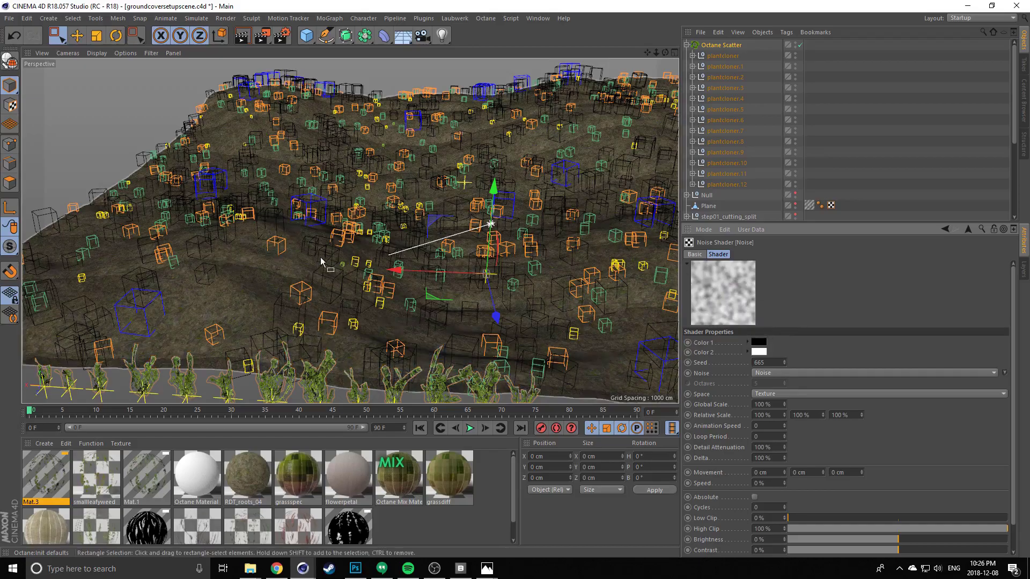
pyautogui.keyDown('alt'); pyautogui.moveTo(322, 266); pyautogui.dragTo(354, 252); pyautogui.keyUp('alt')
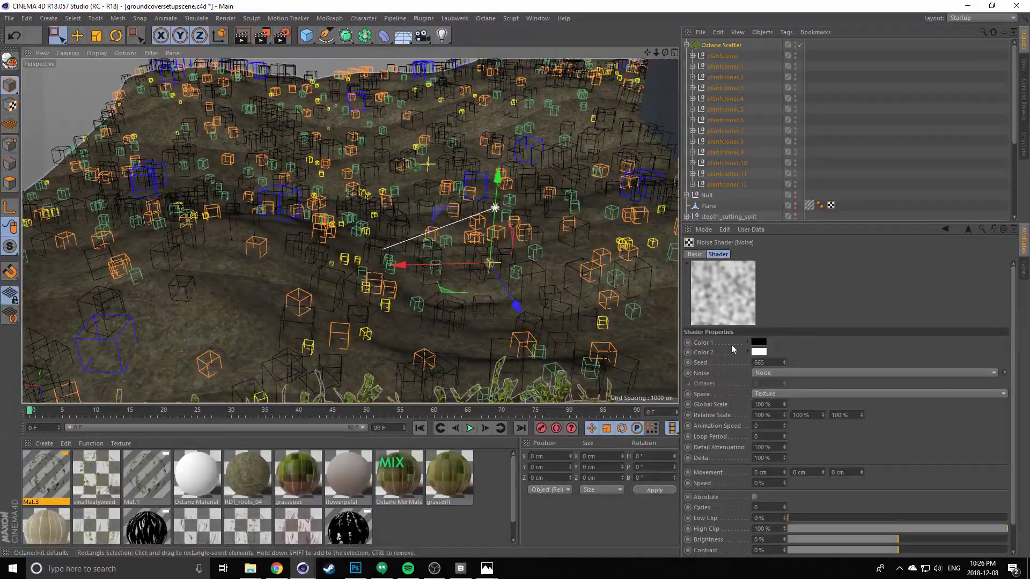
pyautogui.click(1005, 375)
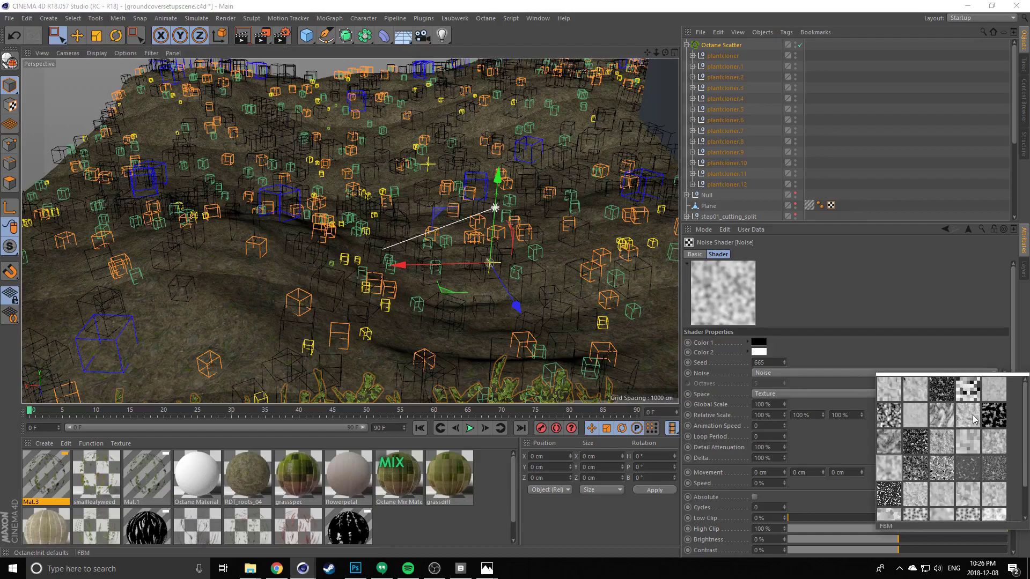
pyautogui.click(916, 394)
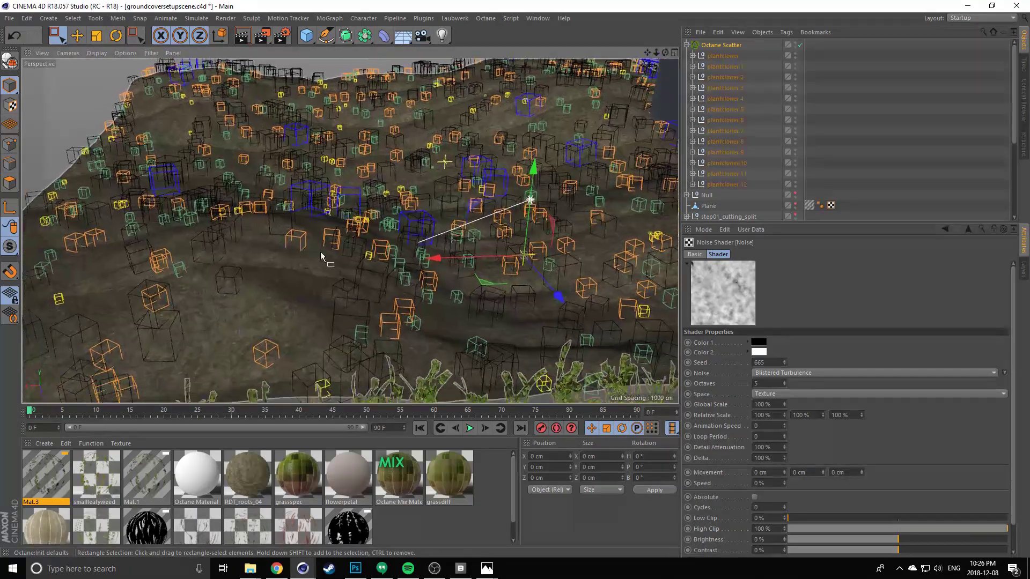
pyautogui.moveTo(785, 221); pyautogui.dragTo(784, 196)
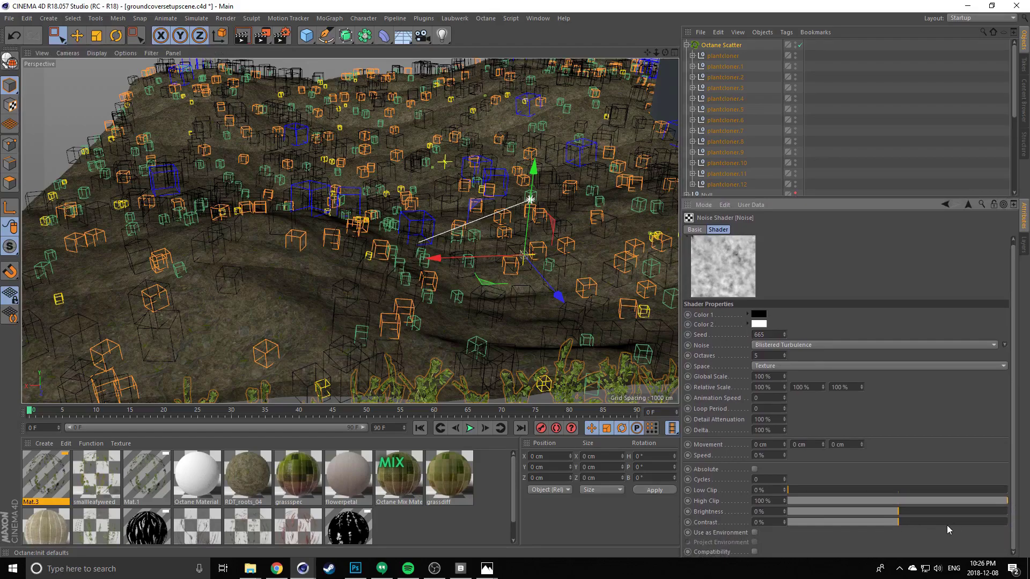
# Raise the lower Blistered Turbulence noise's Contrast to 96% and check its effect in the layer stack
pyautogui.moveTo(956, 522); pyautogui.dragTo(1002, 524)
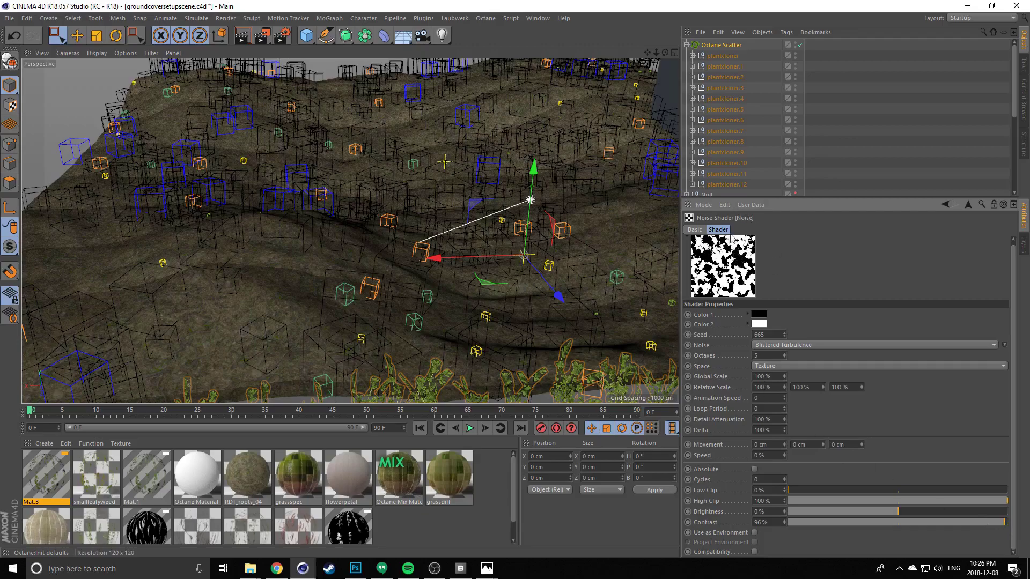
pyautogui.click(944, 204)
pyautogui.scroll(-5, 695, 488)
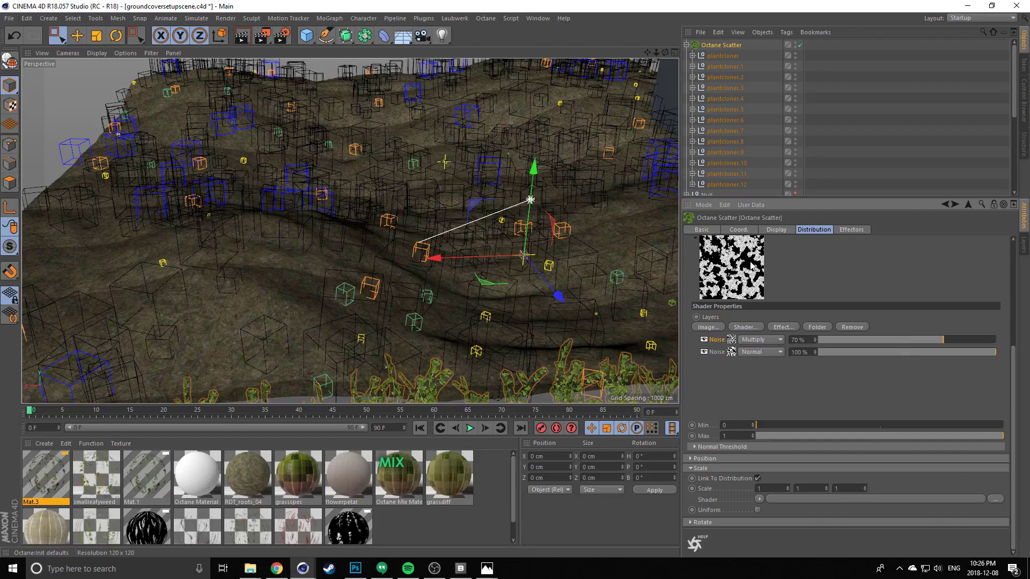
pyautogui.click(731, 353)
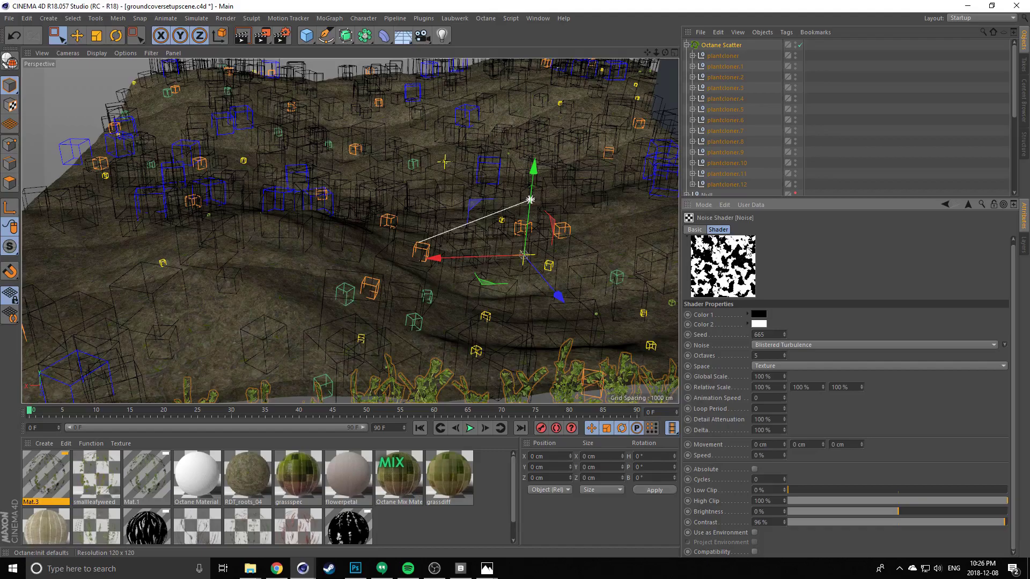
pyautogui.scroll(-4, 338, 207)
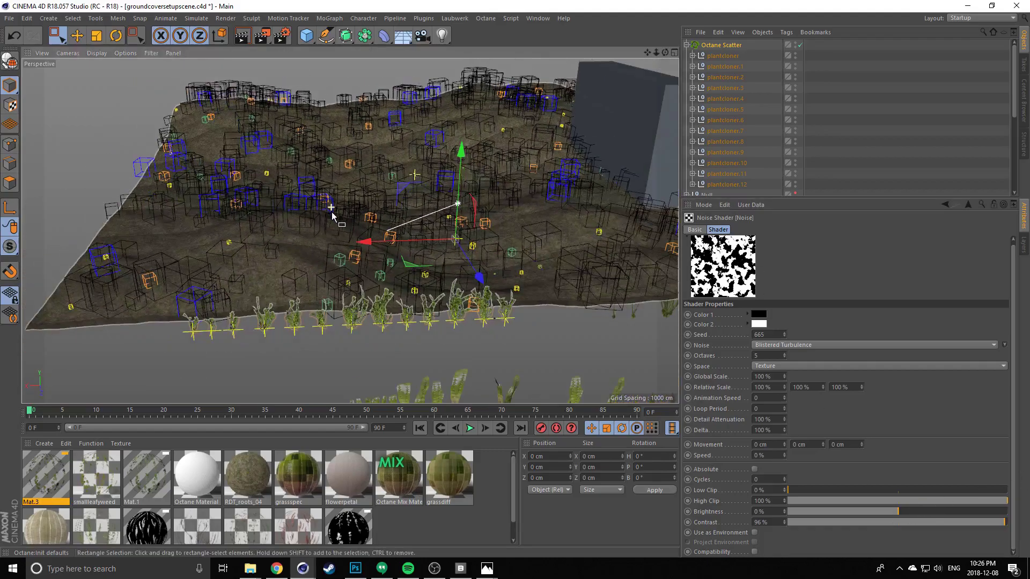
# Set the Blistered Turbulence noise's Low Clip to 22% to thin out the scatter, and inspect the terrain
pyautogui.keyDown('alt'); pyautogui.moveTo(391, 134); pyautogui.dragTo(391, 207, button='middle'); pyautogui.keyUp('alt')
pyautogui.keyDown('alt'); pyautogui.moveTo(392, 207); pyautogui.dragTo(361, 236); pyautogui.keyUp('alt')
pyautogui.keyDown('alt'); pyautogui.moveTo(361, 236); pyautogui.dragTo(406, 184, button='middle'); pyautogui.keyUp('alt')
pyautogui.keyDown('alt'); pyautogui.moveTo(406, 184); pyautogui.dragTo(417, 173); pyautogui.keyUp('alt')
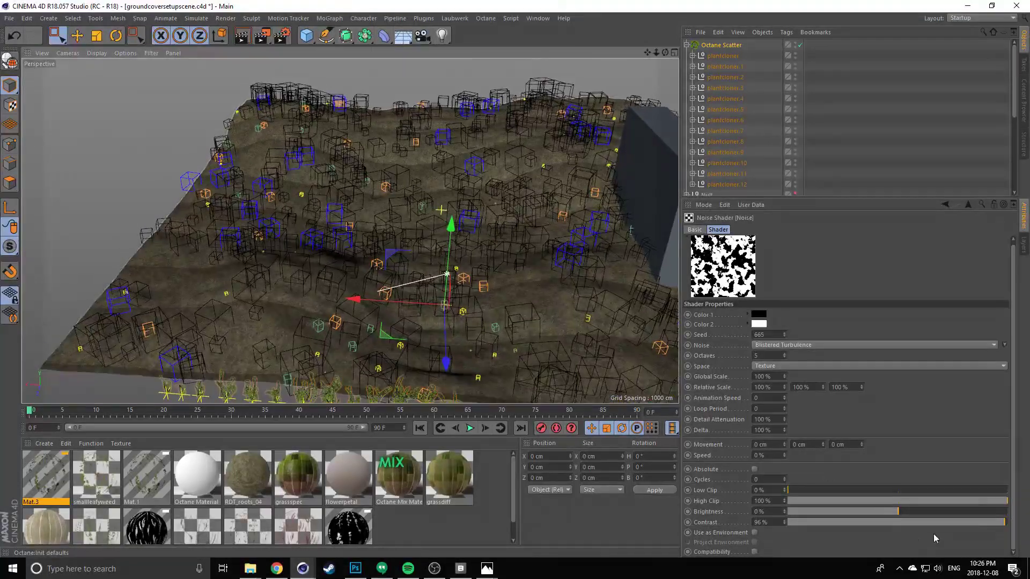
pyautogui.moveTo(1006, 501)
pyautogui.mouseDown()
pyautogui.moveTo(989, 499)
pyautogui.moveTo(1011, 500)
pyautogui.mouseUp()
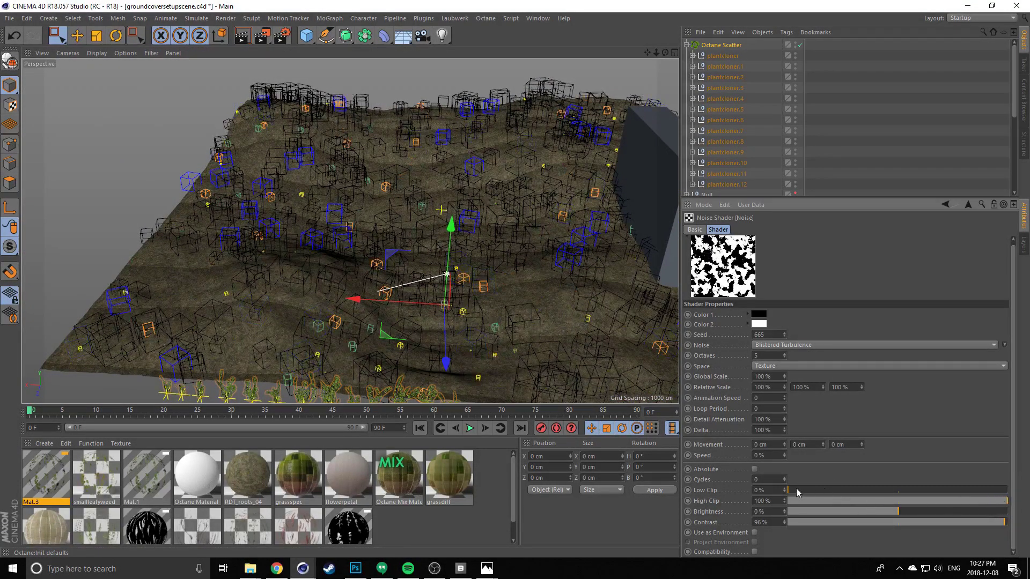
pyautogui.moveTo(793, 492); pyautogui.dragTo(836, 492)
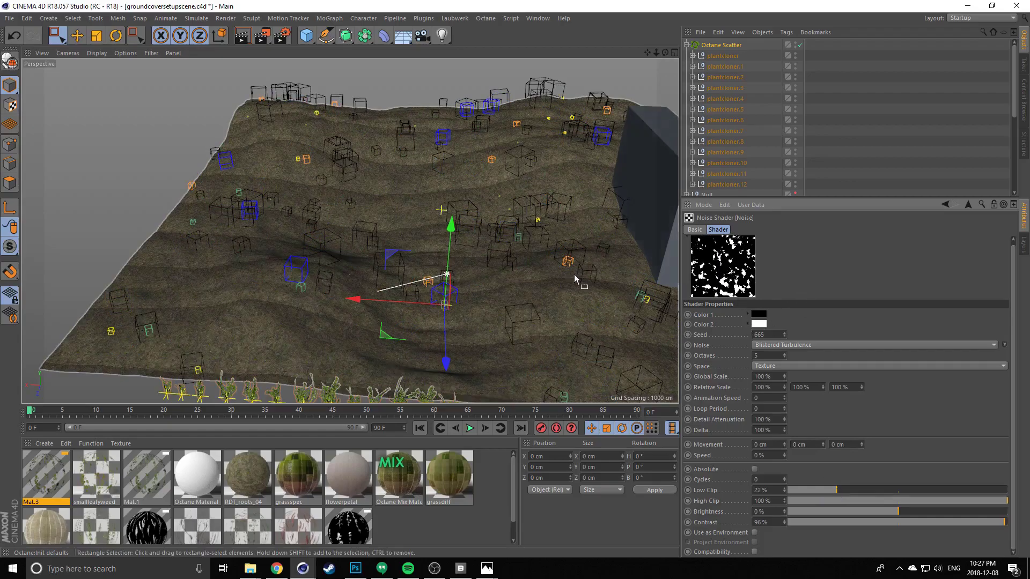
pyautogui.scroll(2, 420, 210)
pyautogui.keyDown('alt'); pyautogui.moveTo(408, 216); pyautogui.dragTo(372, 210, button='middle'); pyautogui.keyUp('alt')
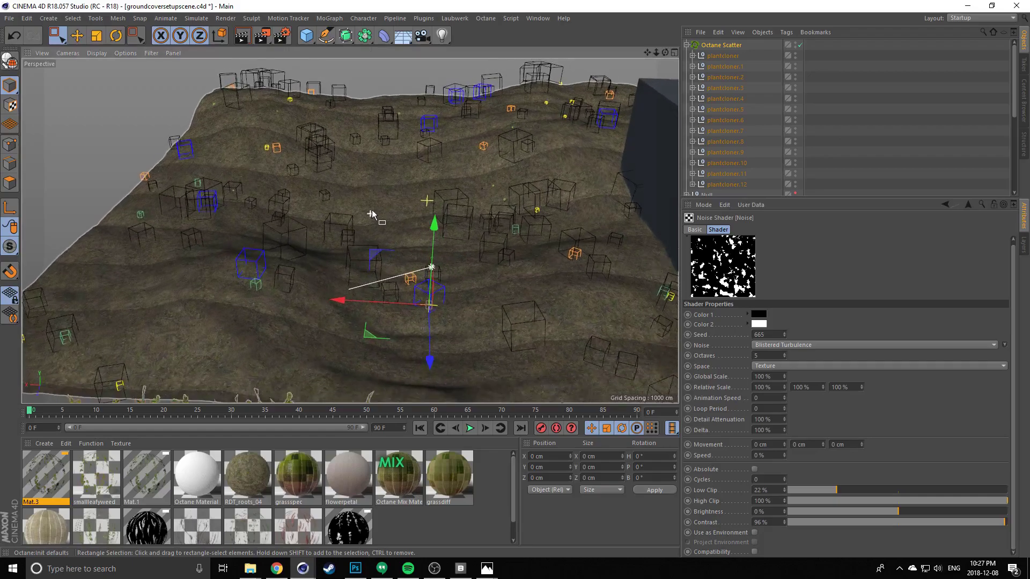
# Try larger Global Scale values for the Blistered Turbulence noise, settling on 600%, and inspect the clusters across the terrain
pyautogui.click(763, 377)
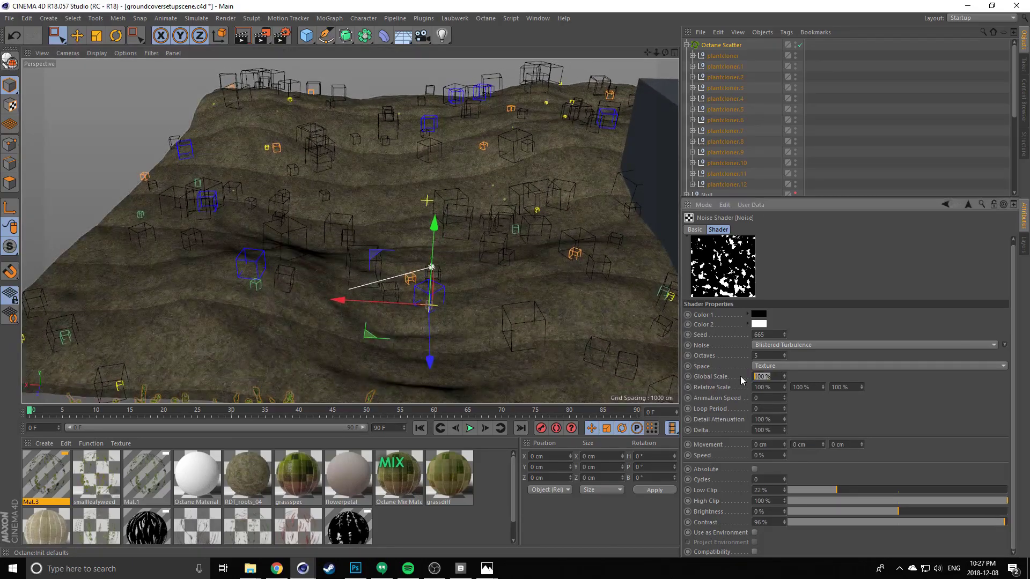
pyautogui.press('Return')
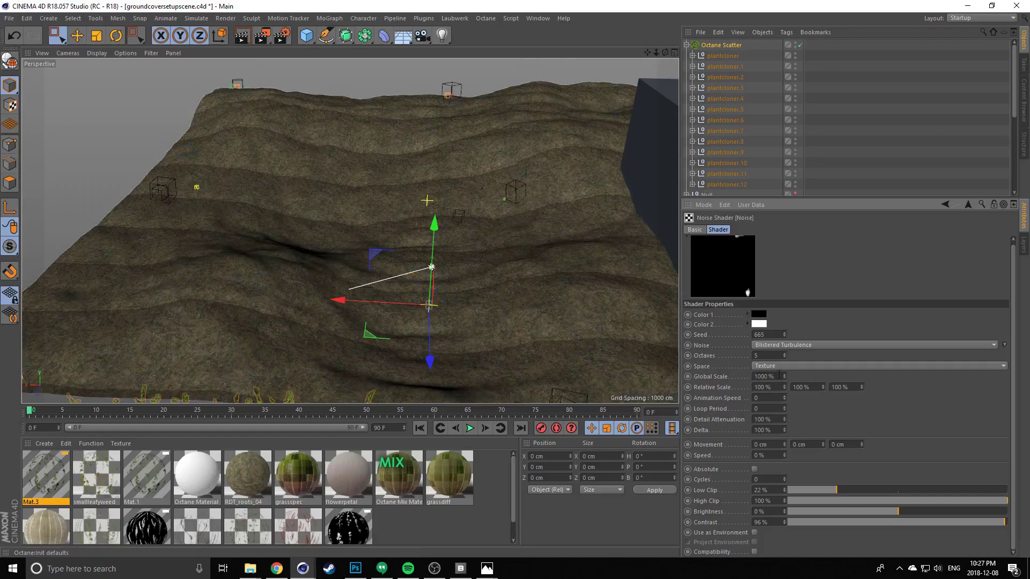
pyautogui.click(763, 377)
pyautogui.write('600')
pyautogui.press('Return')
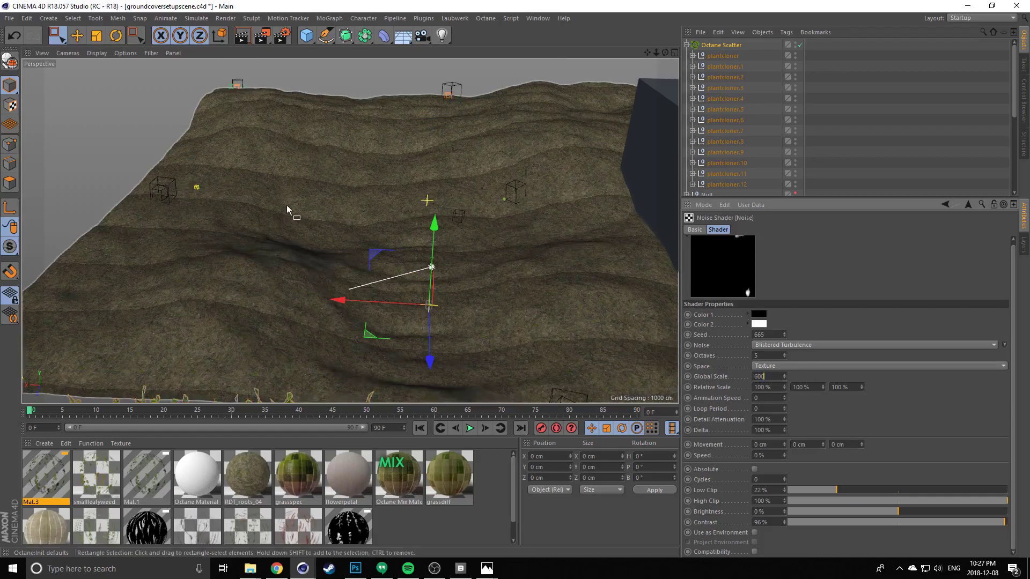
pyautogui.keyDown('alt'); pyautogui.moveTo(211, 247); pyautogui.dragTo(192, 240, button='middle'); pyautogui.keyUp('alt')
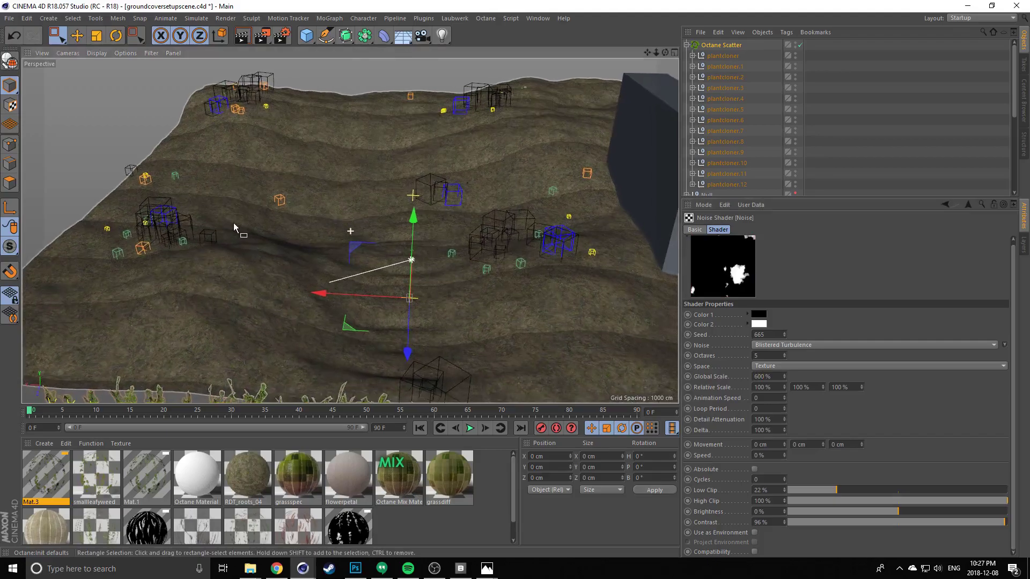
pyautogui.moveTo(233, 223)
pyautogui.keyDown('alt'); pyautogui.mouseDown()
pyautogui.moveTo(242, 265)
pyautogui.moveTo(240, 235)
pyautogui.mouseUp(); pyautogui.keyUp('alt')
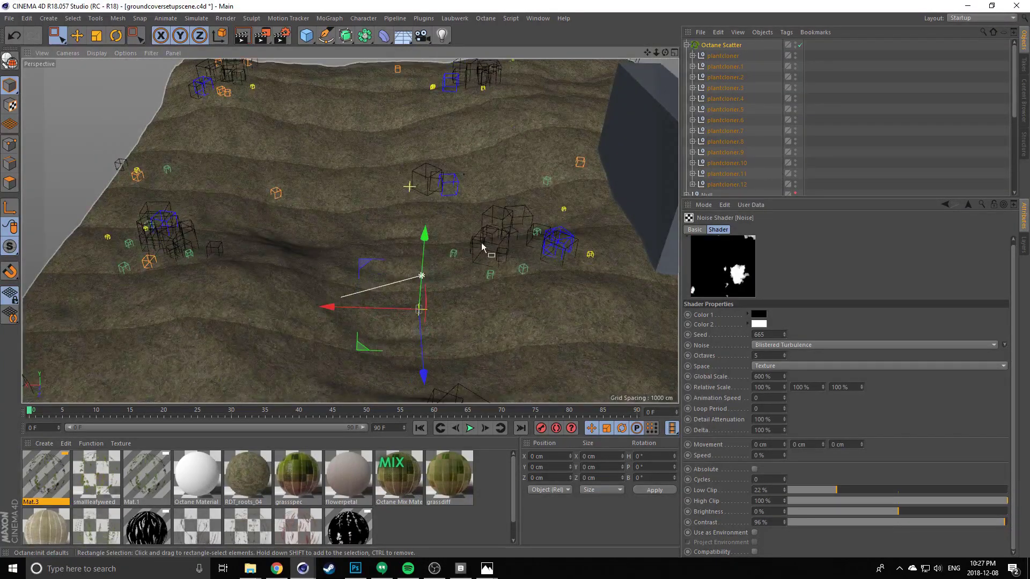
pyautogui.keyDown('alt'); pyautogui.moveTo(473, 165); pyautogui.dragTo(477, 233, button='middle'); pyautogui.keyUp('alt')
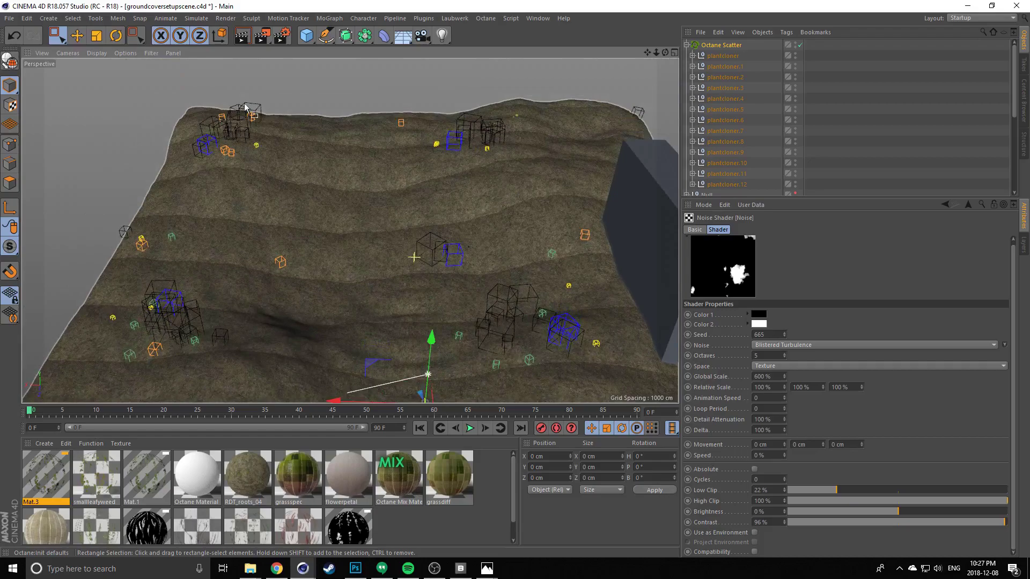
pyautogui.scroll(2, 409, 292)
pyautogui.keyDown('alt'); pyautogui.moveTo(297, 294); pyautogui.dragTo(328, 260, button='middle'); pyautogui.keyUp('alt')
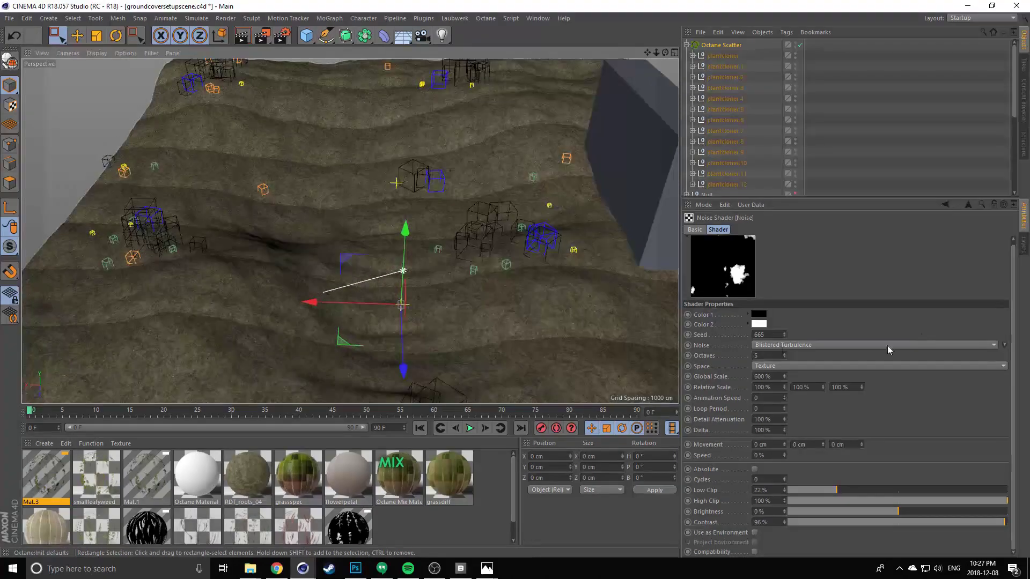
pyautogui.scroll(1, 800, 264)
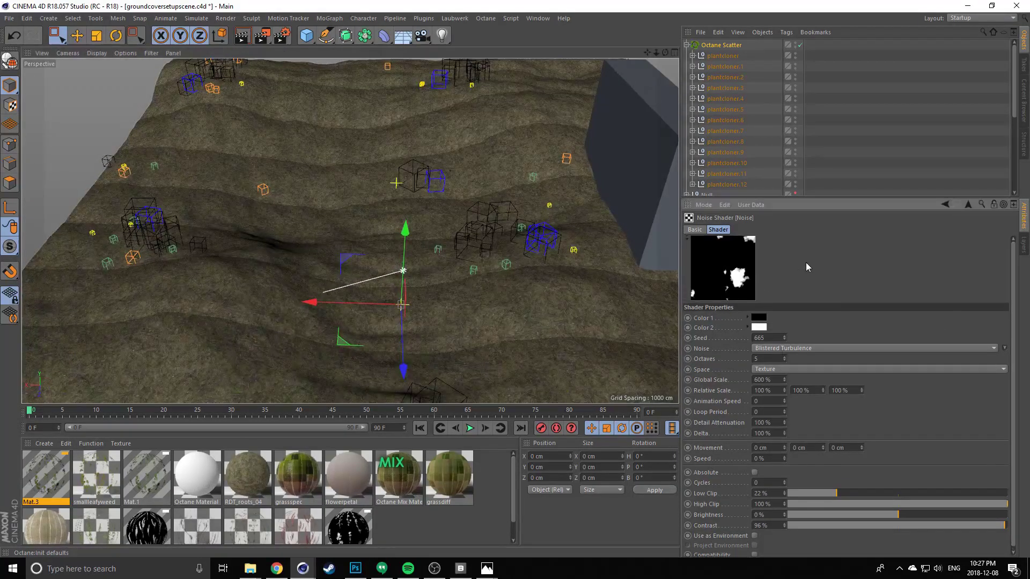
# Lower the Multiply noise layer's opacity to 65% in the scatter's Layer shader and inspect the distribution
pyautogui.click(945, 204)
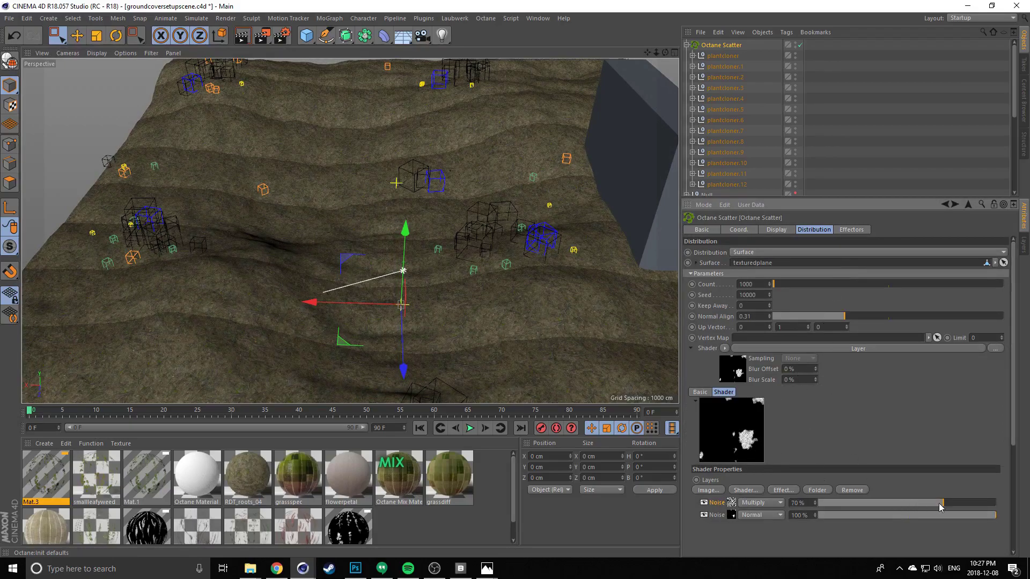
pyautogui.moveTo(940, 507)
pyautogui.mouseDown()
pyautogui.moveTo(918, 508)
pyautogui.moveTo(955, 508)
pyautogui.moveTo(936, 509)
pyautogui.mouseUp()
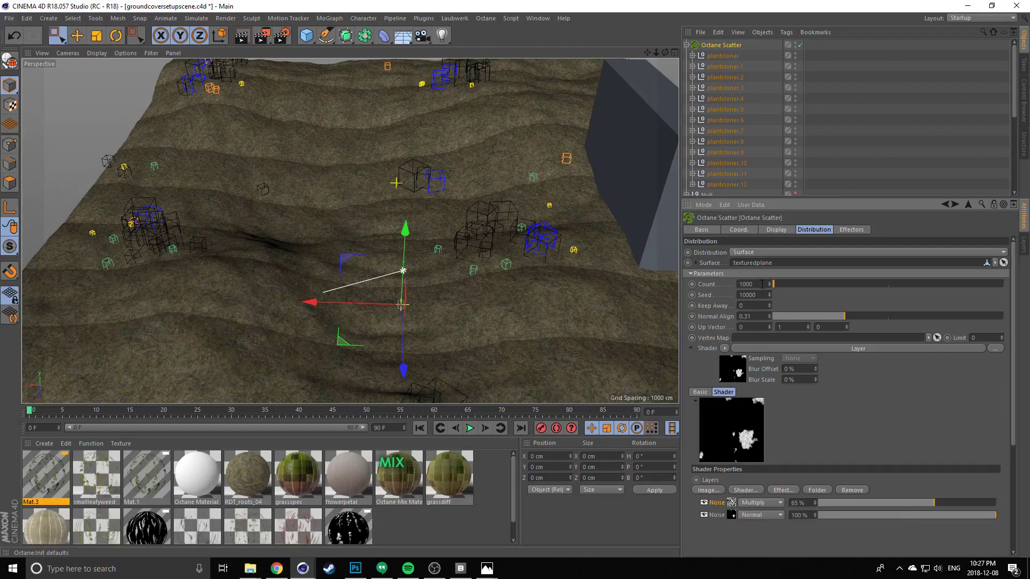
pyautogui.keyDown('alt'); pyautogui.moveTo(460, 220); pyautogui.dragTo(465, 253, button='middle'); pyautogui.keyUp('alt')
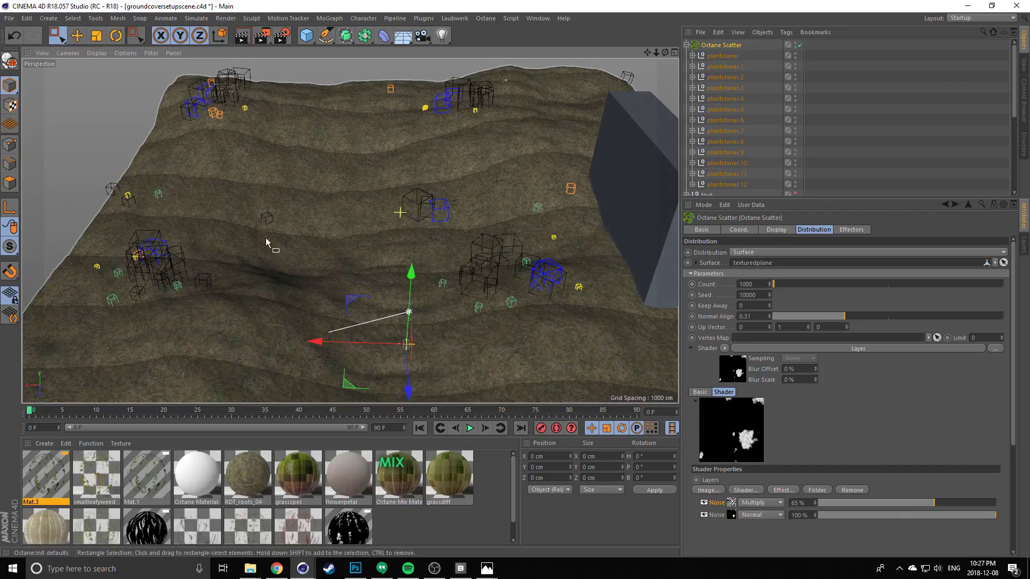
pyautogui.keyDown('alt'); pyautogui.moveTo(266, 242); pyautogui.dragTo(296, 272); pyautogui.keyUp('alt')
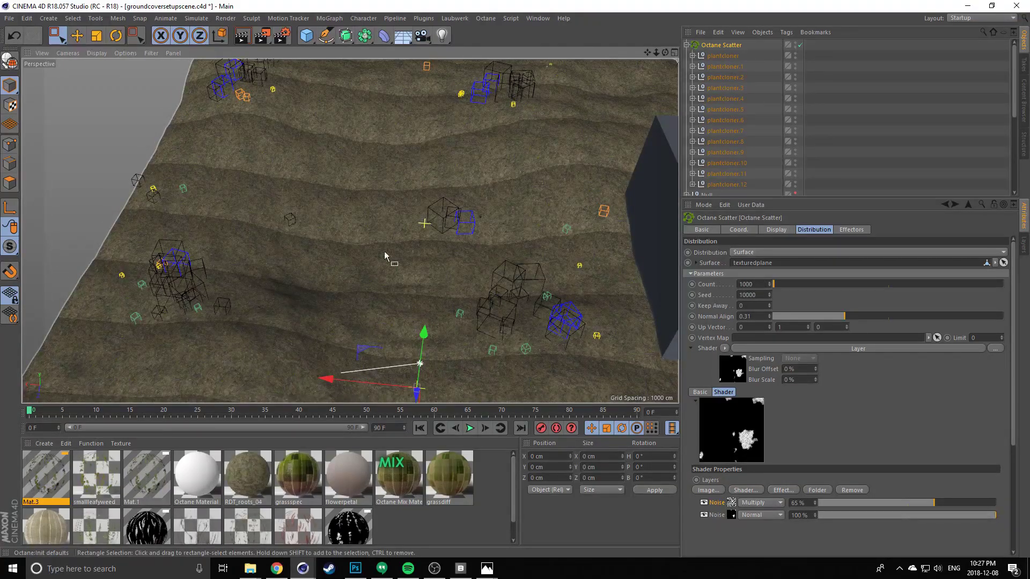
pyautogui.keyDown('alt'); pyautogui.moveTo(474, 298); pyautogui.dragTo(480, 215, button='middle'); pyautogui.keyUp('alt')
pyautogui.keyDown('alt'); pyautogui.moveTo(504, 297); pyautogui.dragTo(539, 255); pyautogui.keyUp('alt')
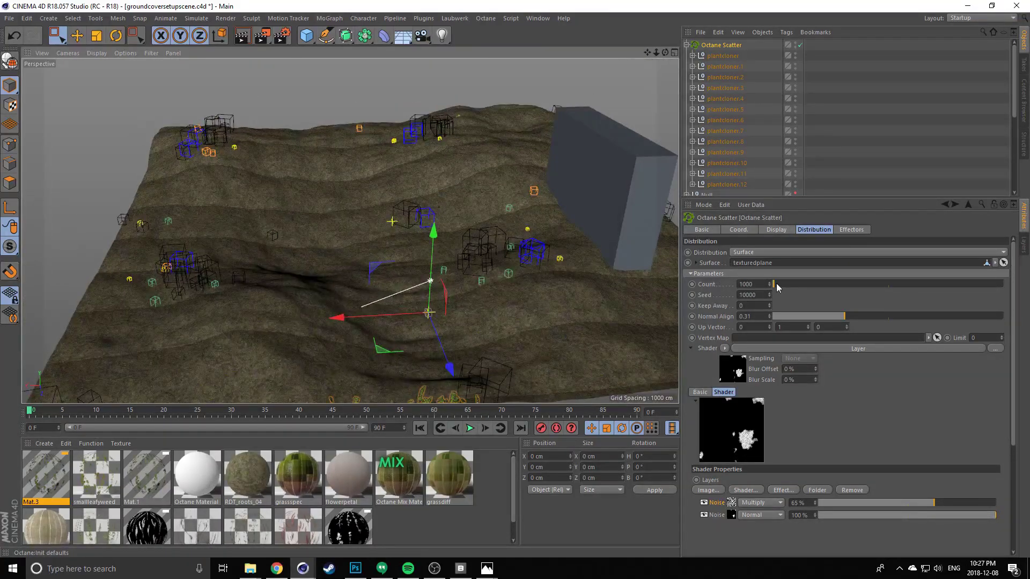
# Increase the Octane Scatter's Count to 3009 and check the denser clusters
pyautogui.click(776, 284)
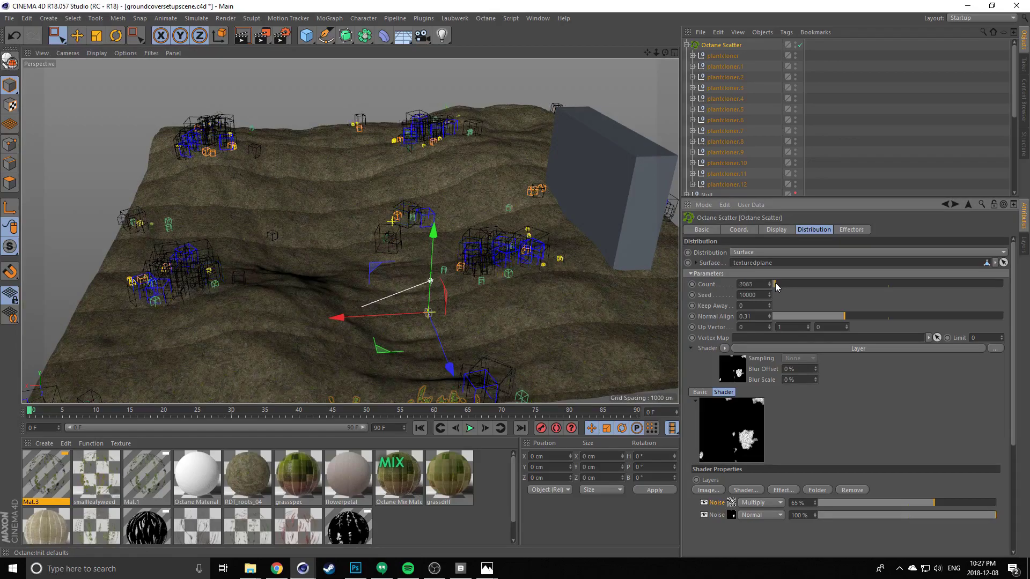
pyautogui.moveTo(775, 282); pyautogui.dragTo(777, 283)
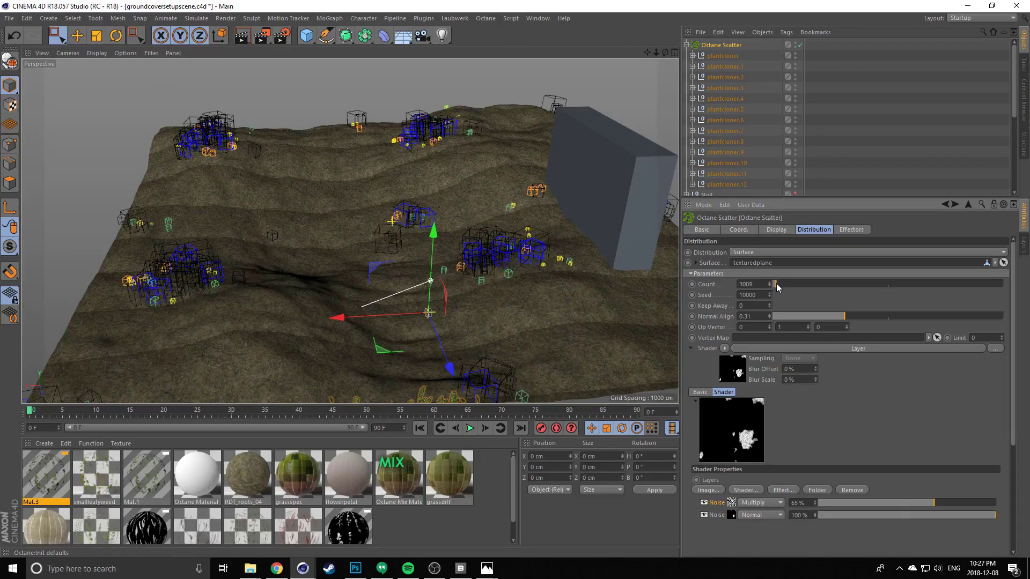
pyautogui.keyDown('alt'); pyautogui.moveTo(206, 268); pyautogui.dragTo(309, 180); pyautogui.keyUp('alt')
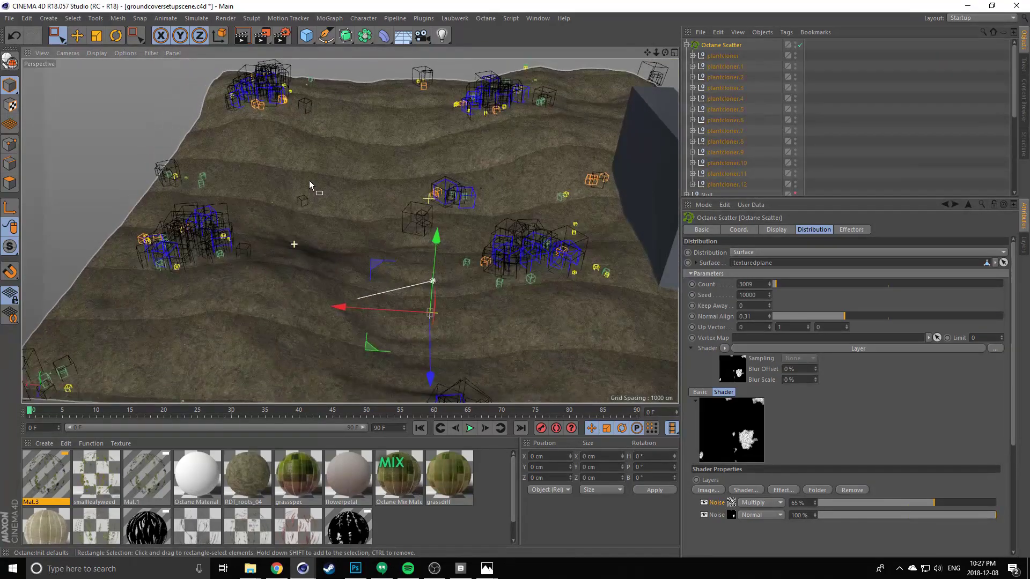
pyautogui.keyDown('alt'); pyautogui.moveTo(580, 302); pyautogui.dragTo(539, 260, button='middle'); pyautogui.keyUp('alt')
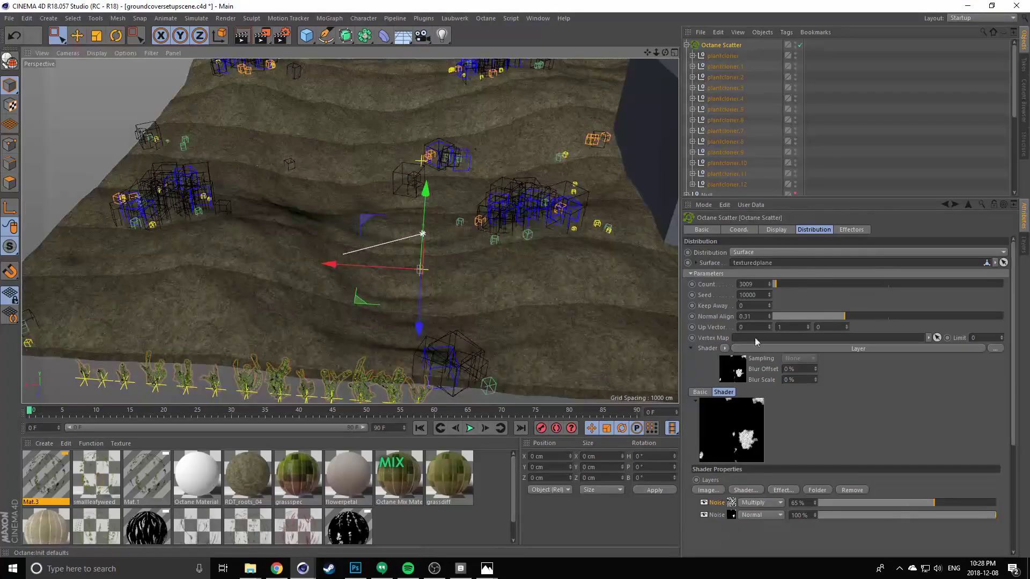
# Lower the Normal layer noise's Low Clip to 15% so the clusters spread, and inspect them up close
pyautogui.click(731, 516)
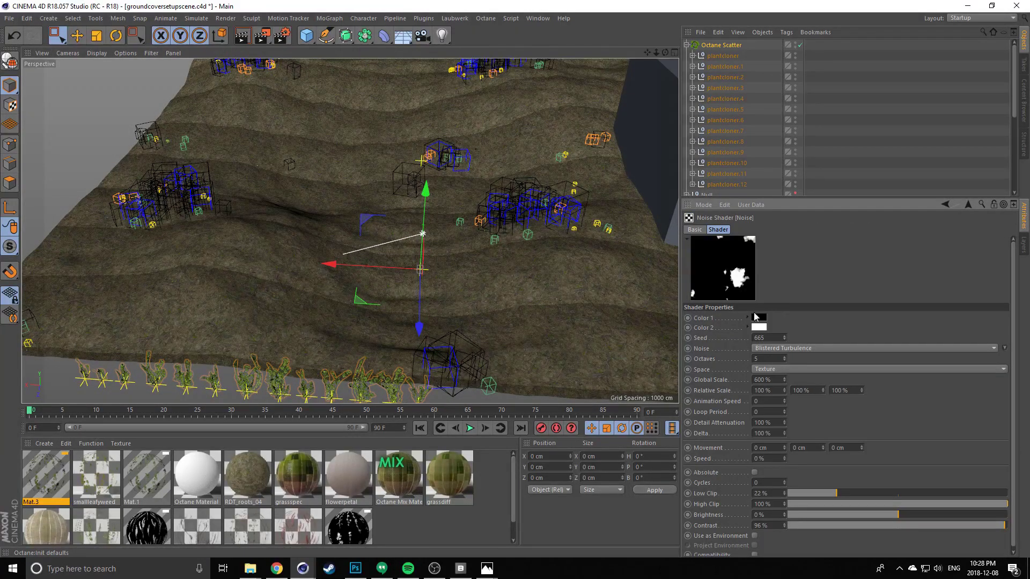
pyautogui.scroll(-1, 772, 515)
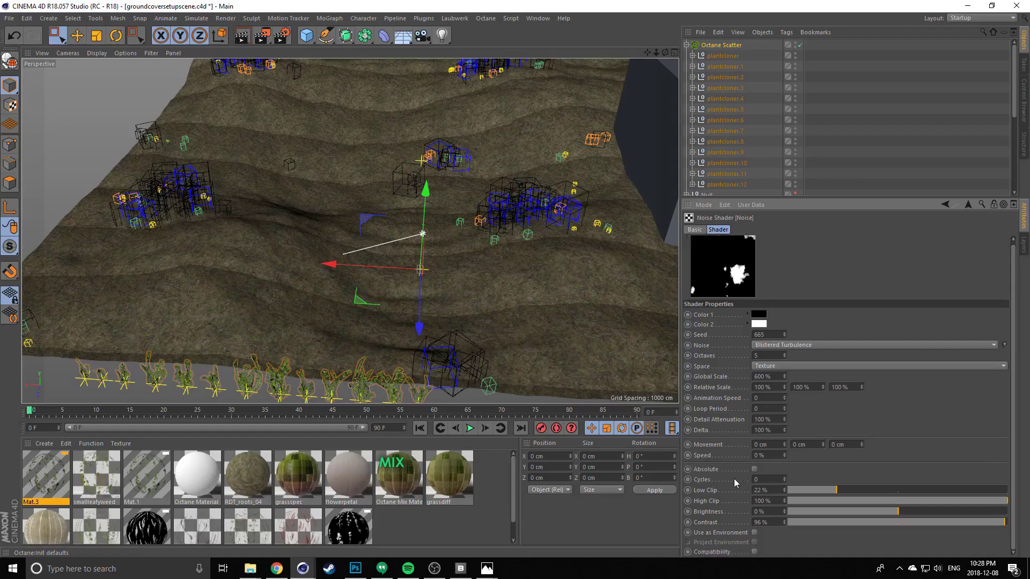
pyautogui.moveTo(831, 489); pyautogui.dragTo(821, 490)
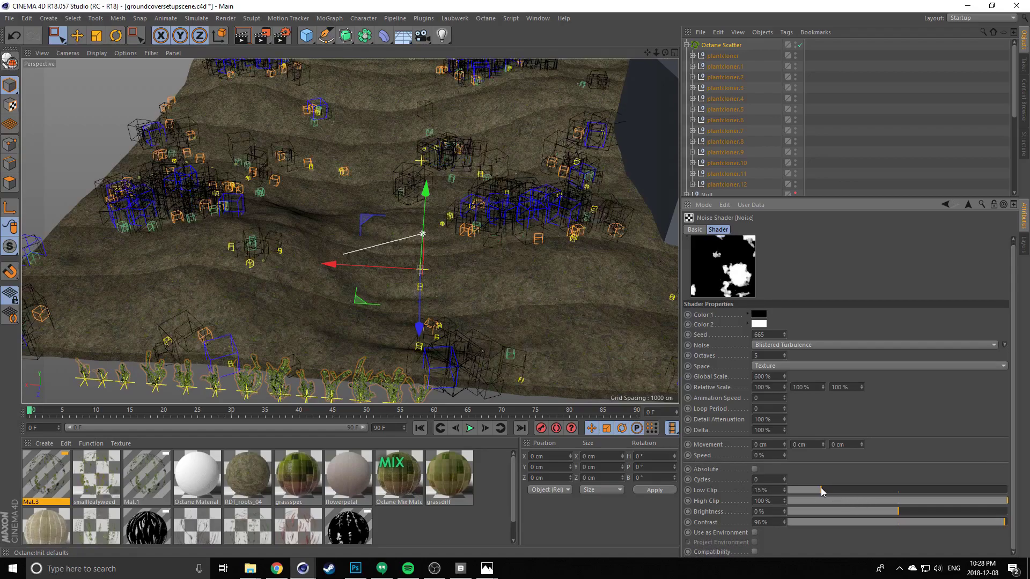
pyautogui.moveTo(900, 514); pyautogui.dragTo(895, 517)
pyautogui.moveTo(1001, 501)
pyautogui.mouseDown()
pyautogui.moveTo(992, 502)
pyautogui.moveTo(1013, 507)
pyautogui.mouseUp()
pyautogui.keyDown('alt'); pyautogui.moveTo(462, 218); pyautogui.dragTo(469, 269, button='middle'); pyautogui.keyUp('alt')
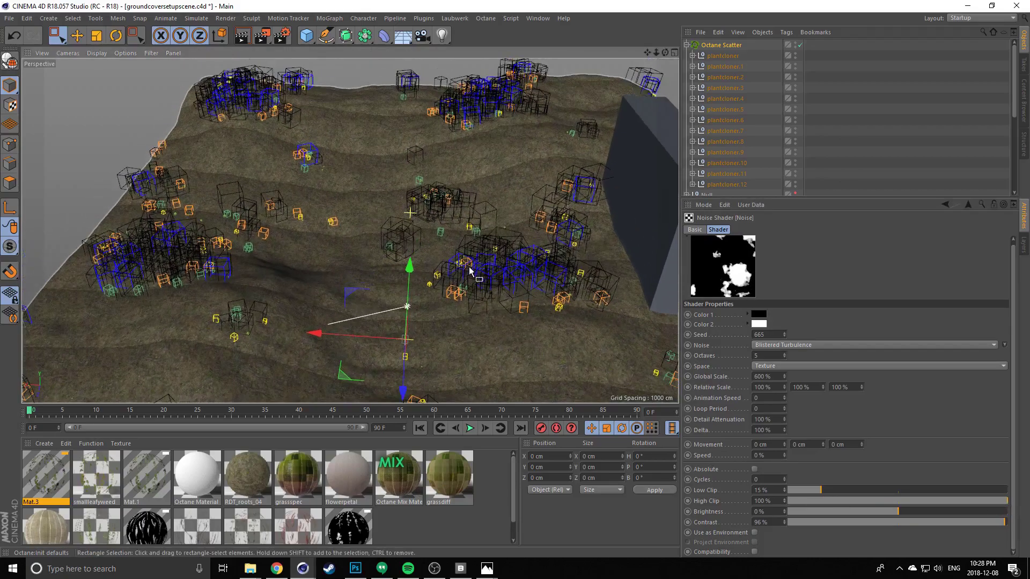
pyautogui.keyDown('alt'); pyautogui.moveTo(469, 269); pyautogui.dragTo(470, 276, button='right'); pyautogui.keyUp('alt')
pyautogui.keyDown('alt'); pyautogui.moveTo(470, 276); pyautogui.dragTo(496, 211); pyautogui.keyUp('alt')
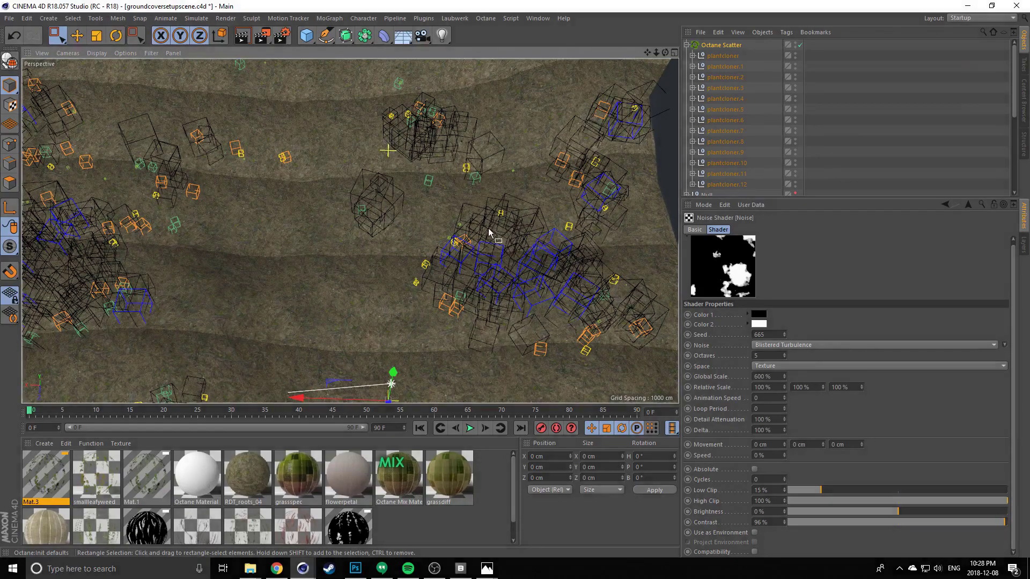
# Compare the Octane Scatter's display colors with the plantcloner objects they represent
pyautogui.click(707, 46)
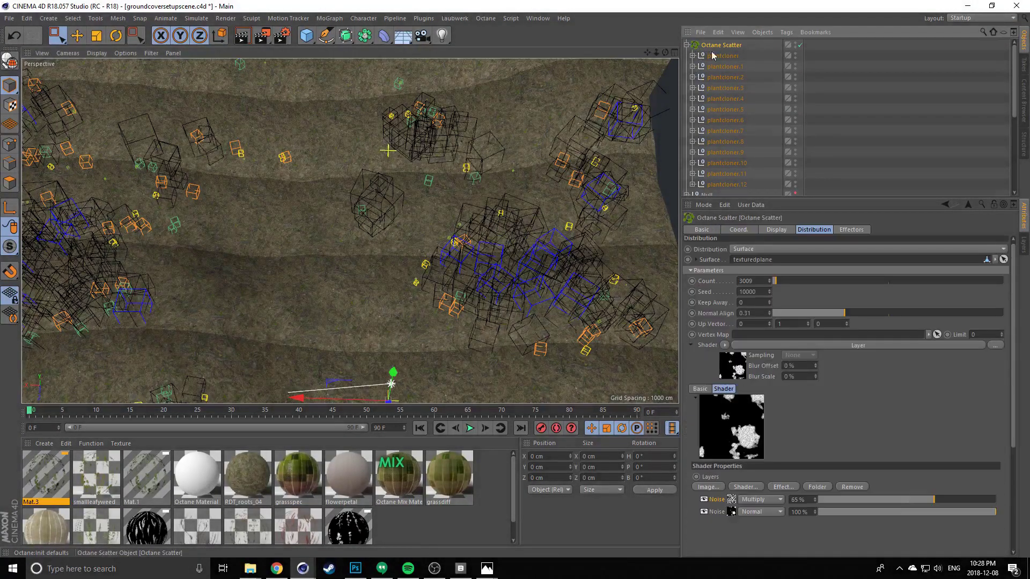
pyautogui.click(770, 231)
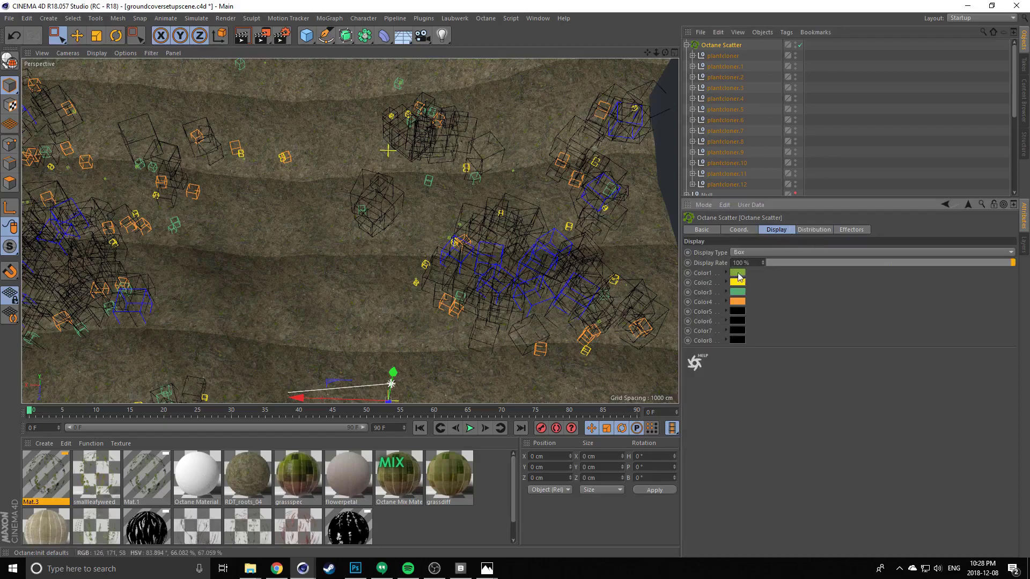
pyautogui.click(718, 57)
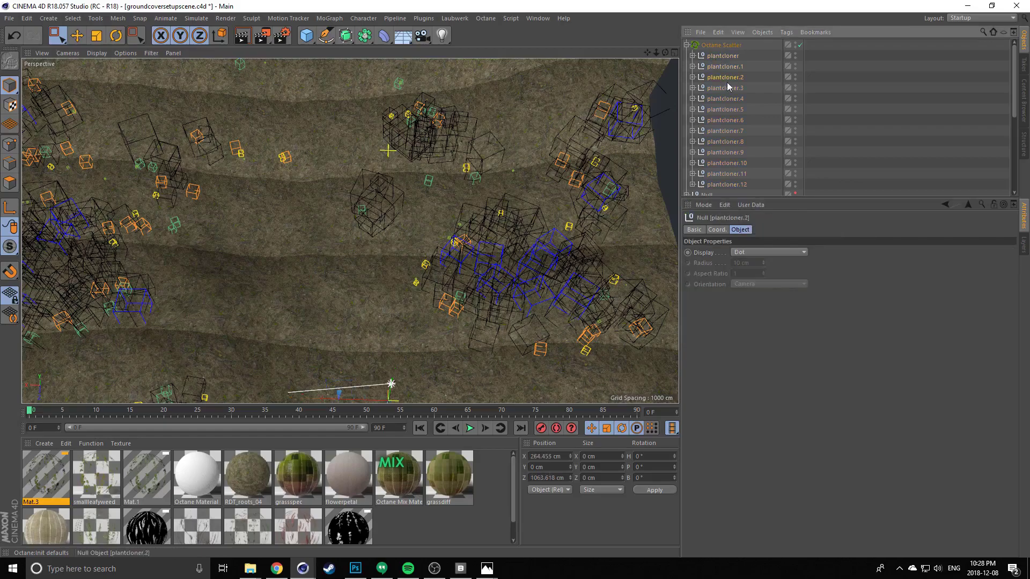
pyautogui.click(721, 46)
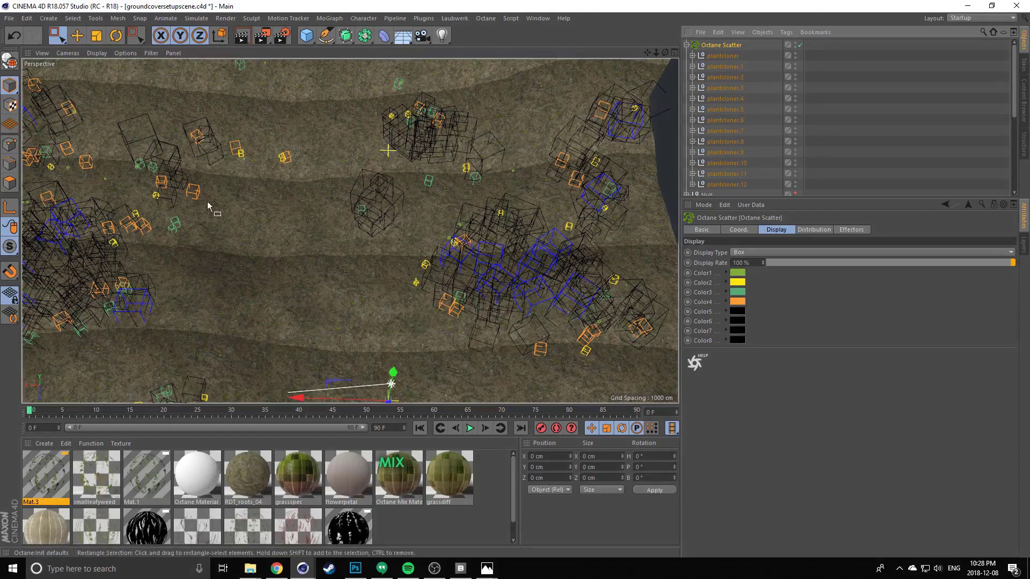
# Set the Multiply noise layer's opacity to 70% in the scatter's distribution shader
pyautogui.scroll(-5, 244, 206)
pyautogui.keyDown('alt'); pyautogui.moveTo(360, 259); pyautogui.dragTo(408, 226); pyautogui.keyUp('alt')
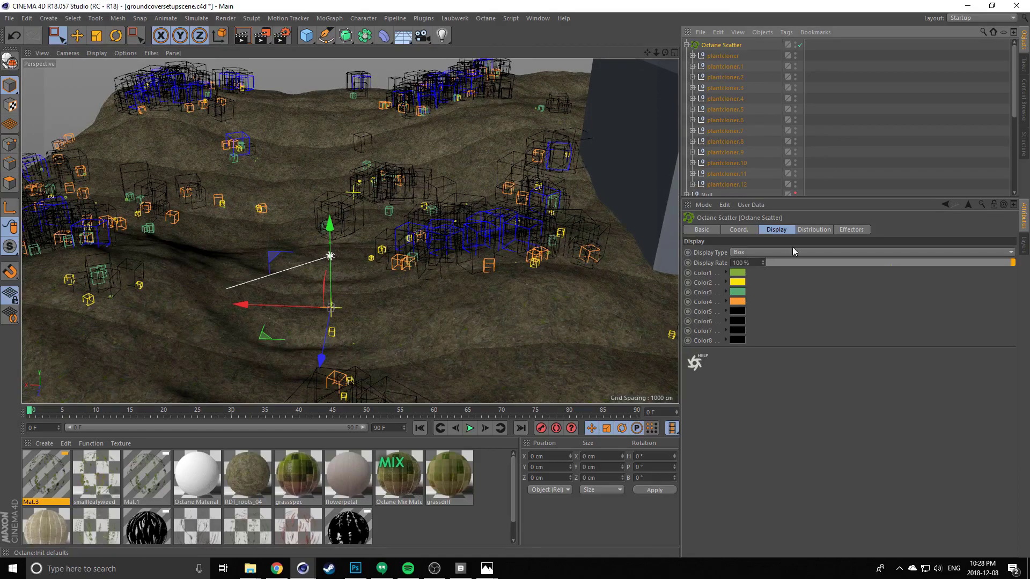
pyautogui.click(805, 230)
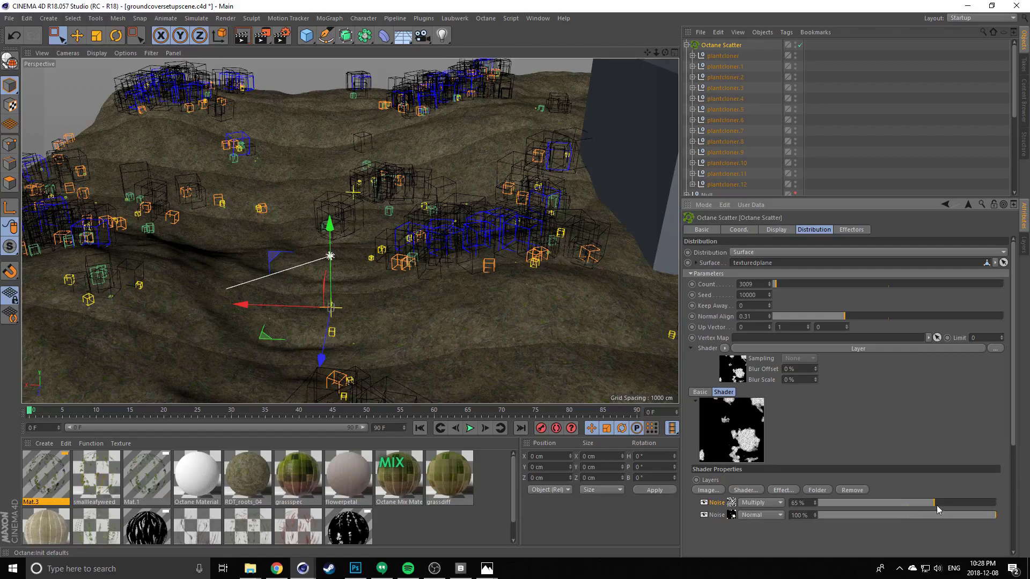
pyautogui.moveTo(947, 506)
pyautogui.mouseDown()
pyautogui.moveTo(974, 504)
pyautogui.moveTo(892, 506)
pyautogui.moveTo(988, 506)
pyautogui.moveTo(943, 506)
pyautogui.mouseUp()
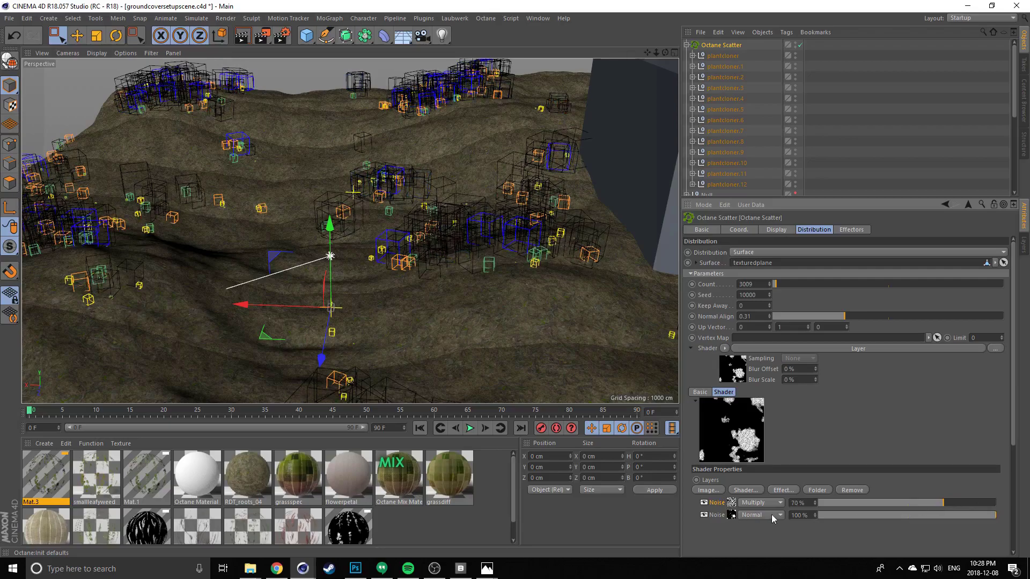
# Reduce the Normal layer noise's Low Clip to 14%
pyautogui.click(732, 516)
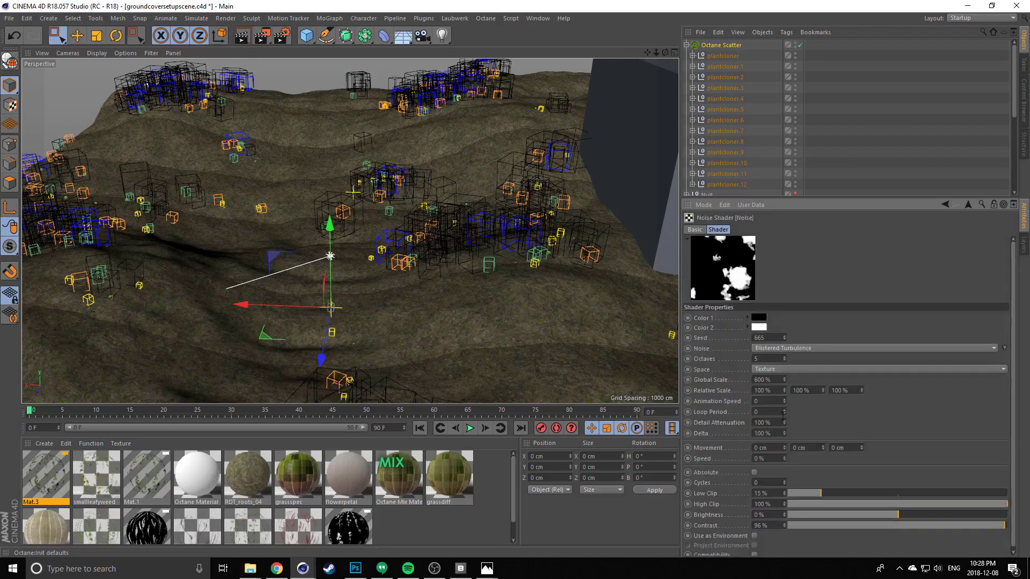
pyautogui.scroll(-1, 809, 415)
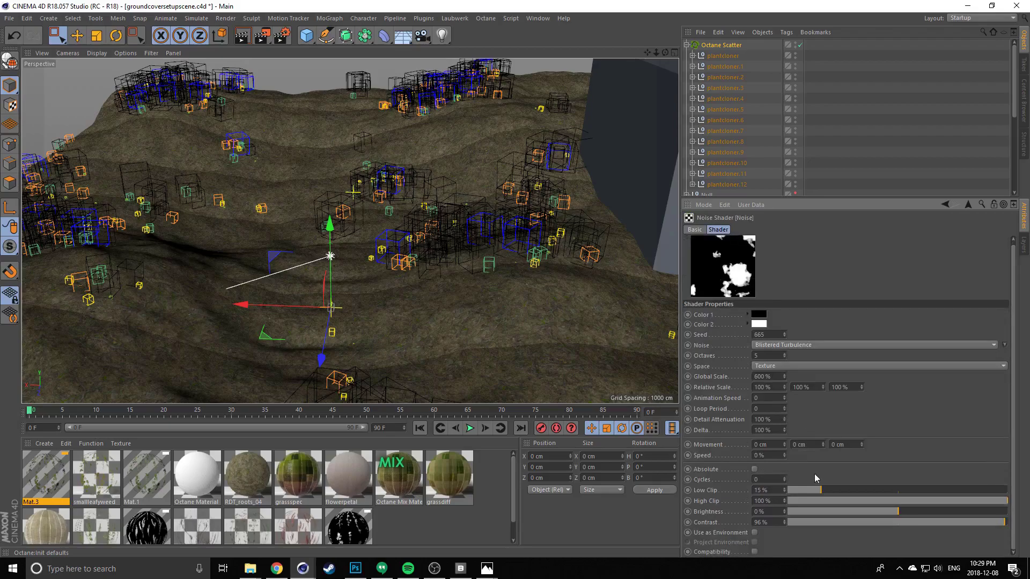
pyautogui.moveTo(817, 490); pyautogui.dragTo(816, 488)
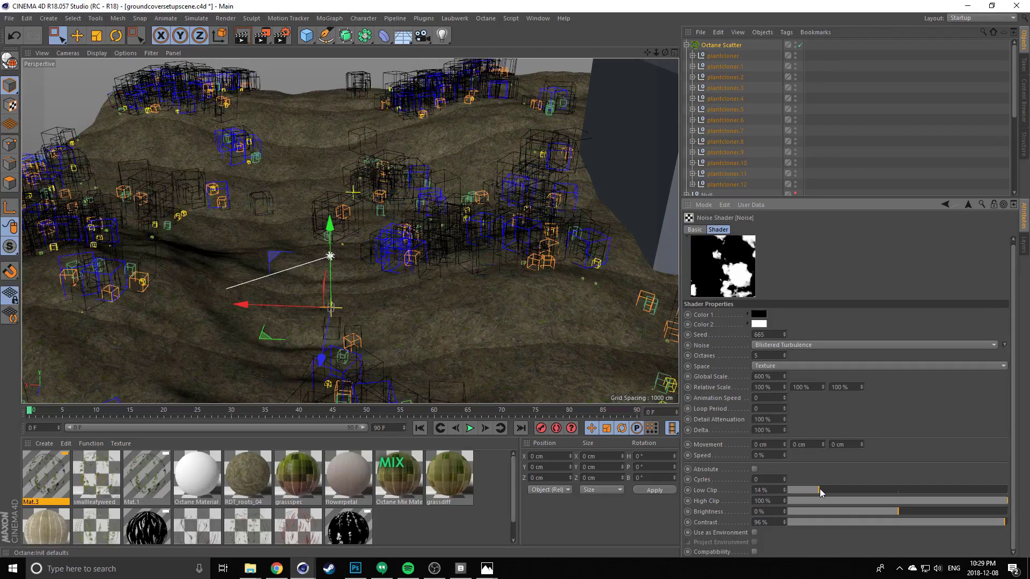
# Set the noise shader's contrast to 92% and its brightness to -1%
pyautogui.moveTo(1002, 527); pyautogui.dragTo(1000, 525)
pyautogui.moveTo(898, 513); pyautogui.dragTo(897, 512)
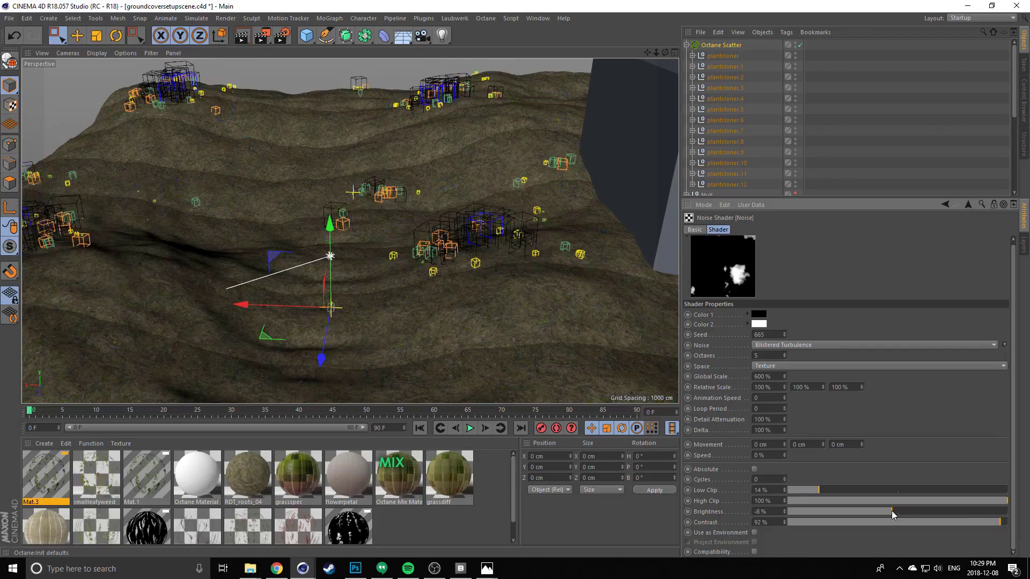
pyautogui.keyDown('alt'); pyautogui.moveTo(182, 257); pyautogui.dragTo(372, 238); pyautogui.keyUp('alt')
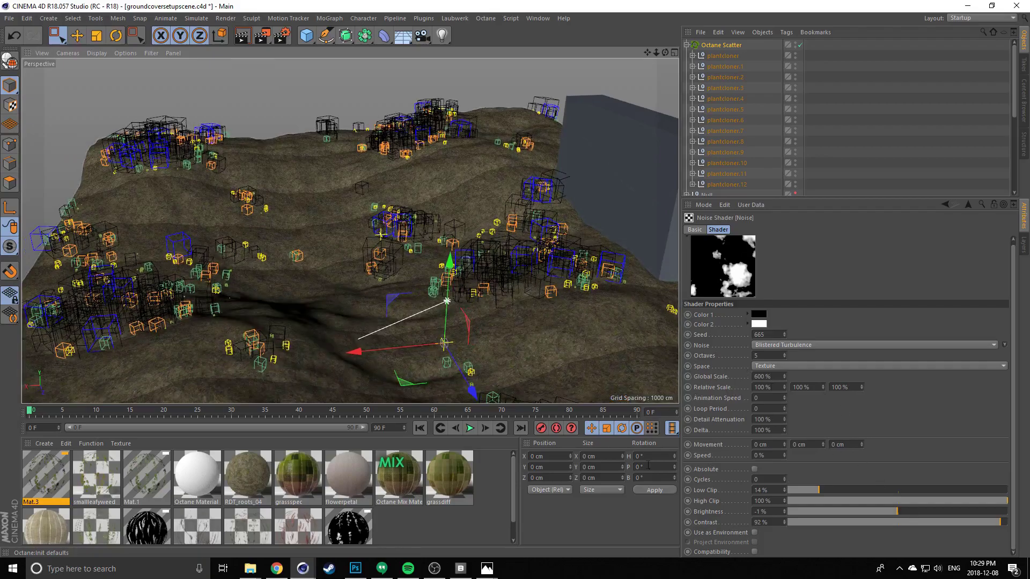
# Test the scatter's Multiply noise layer at 0% strength, and set its strength to 71%
pyautogui.click(946, 204)
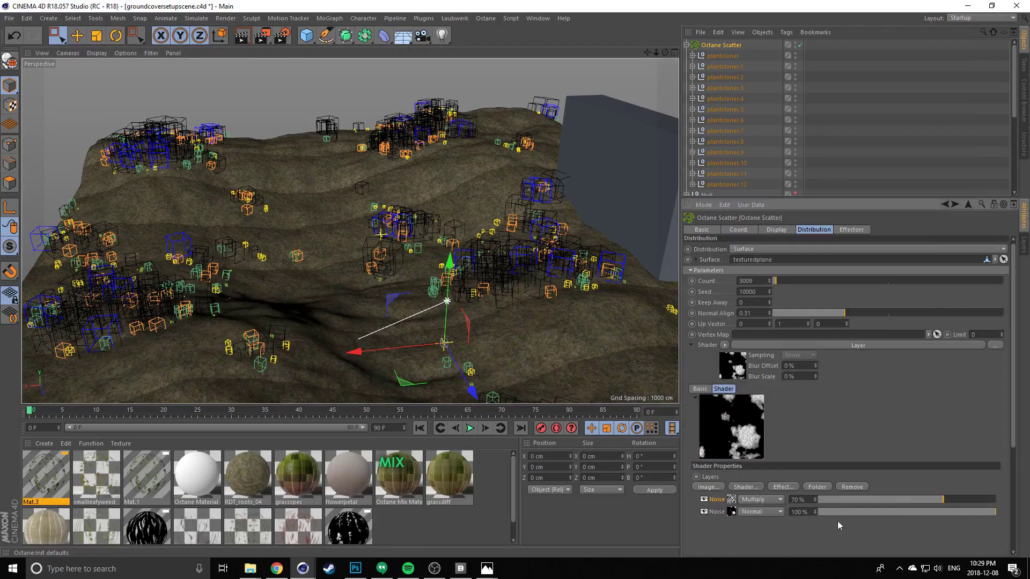
pyautogui.moveTo(932, 498); pyautogui.dragTo(855, 501)
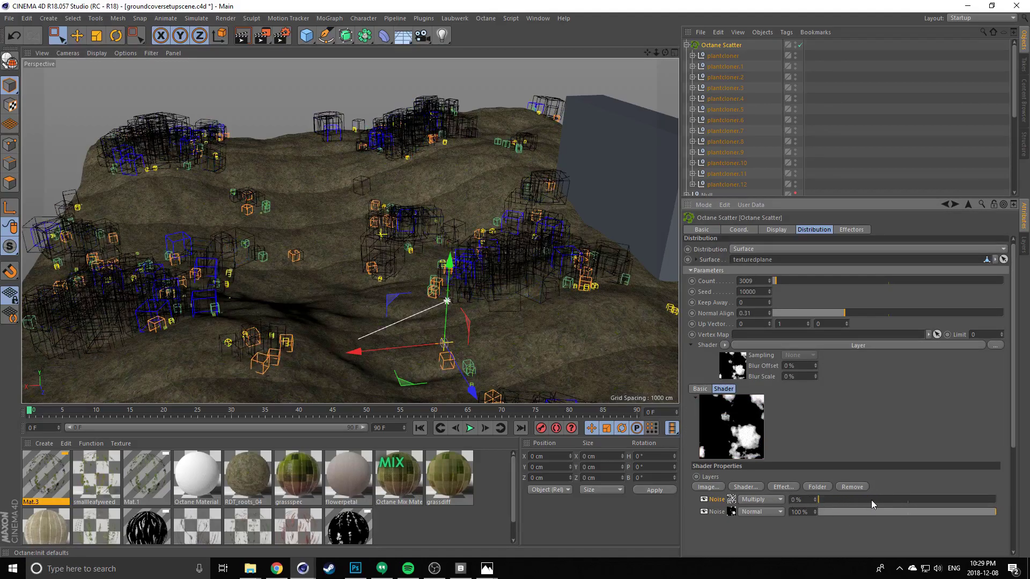
pyautogui.keyDown('alt'); pyautogui.moveTo(477, 252); pyautogui.dragTo(421, 140); pyautogui.keyUp('alt')
pyautogui.scroll(3, 500, 193)
pyautogui.keyDown('alt'); pyautogui.moveTo(507, 246); pyautogui.dragTo(500, 241); pyautogui.keyUp('alt')
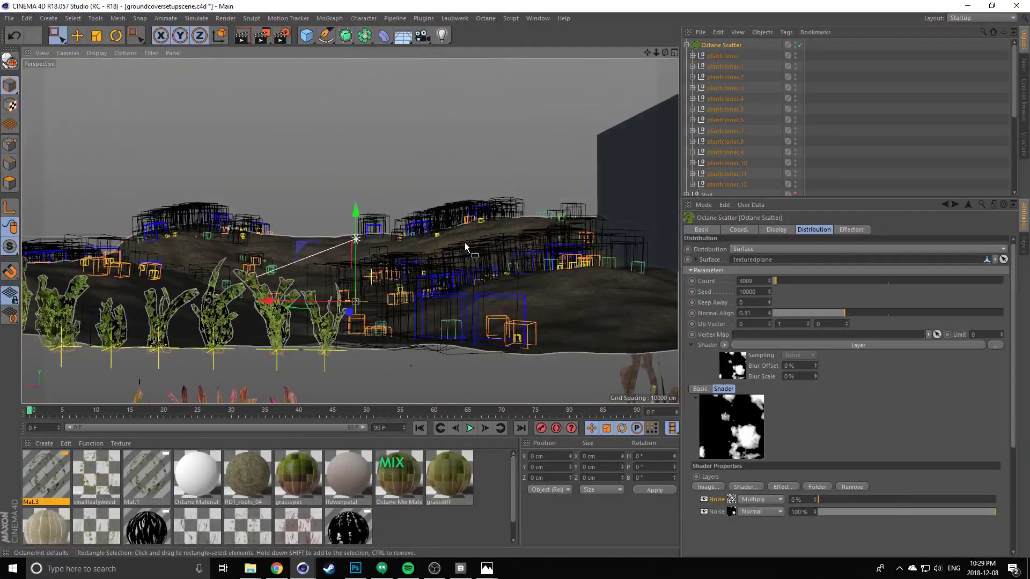
pyautogui.scroll(3, 481, 234)
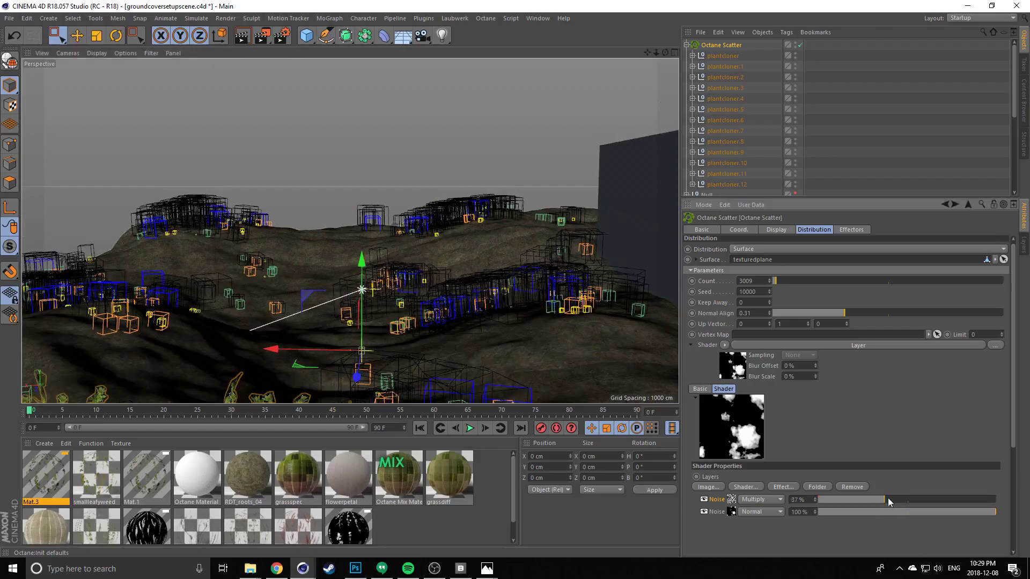
pyautogui.moveTo(901, 500); pyautogui.dragTo(945, 500)
pyautogui.scroll(-5, 473, 304)
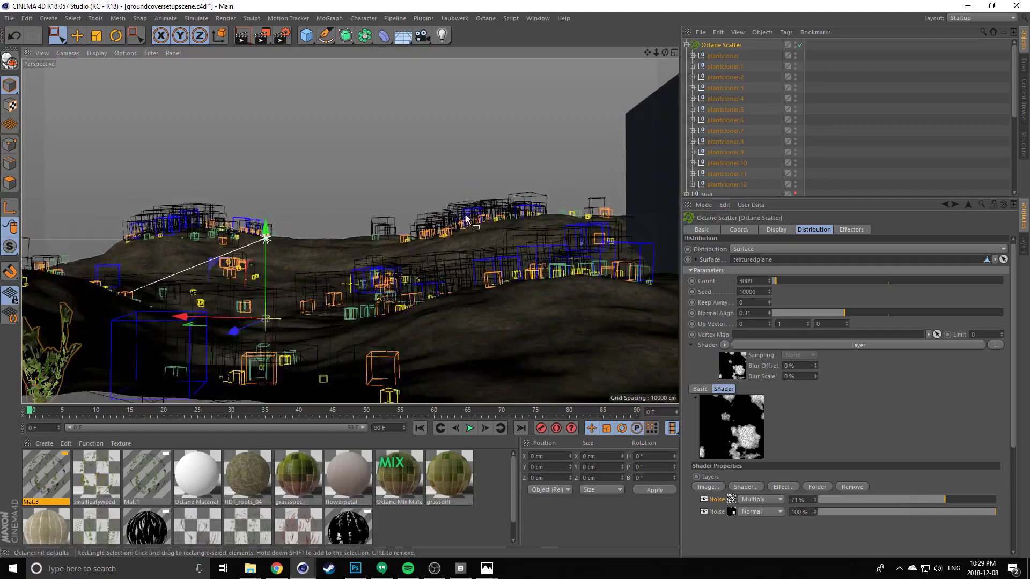
# Change the Octane Scatter's distribution seed to 9994
pyautogui.keyDown('alt'); pyautogui.moveTo(514, 198); pyautogui.dragTo(315, 209); pyautogui.keyUp('alt')
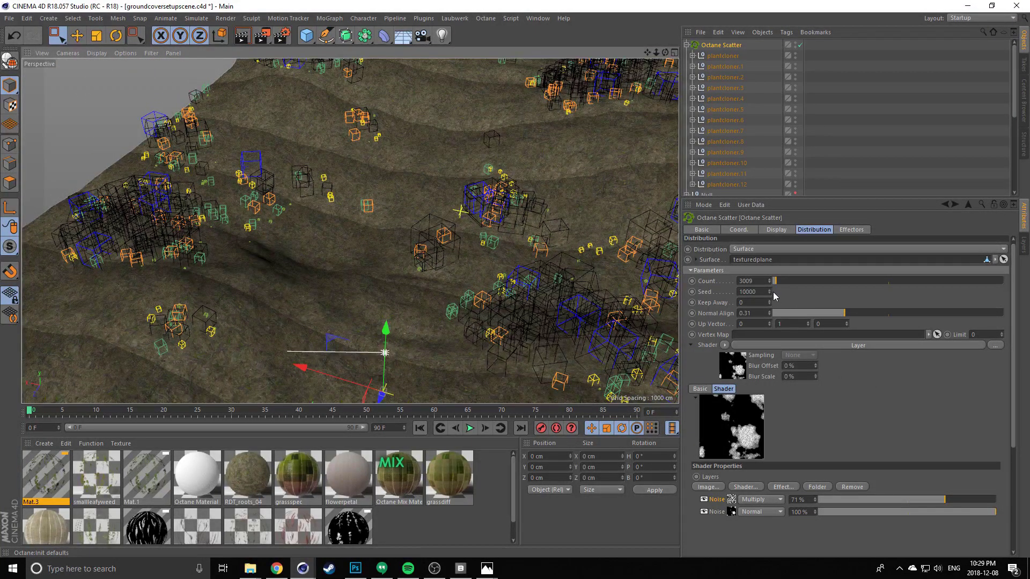
pyautogui.moveTo(771, 293); pyautogui.dragTo(769, 296)
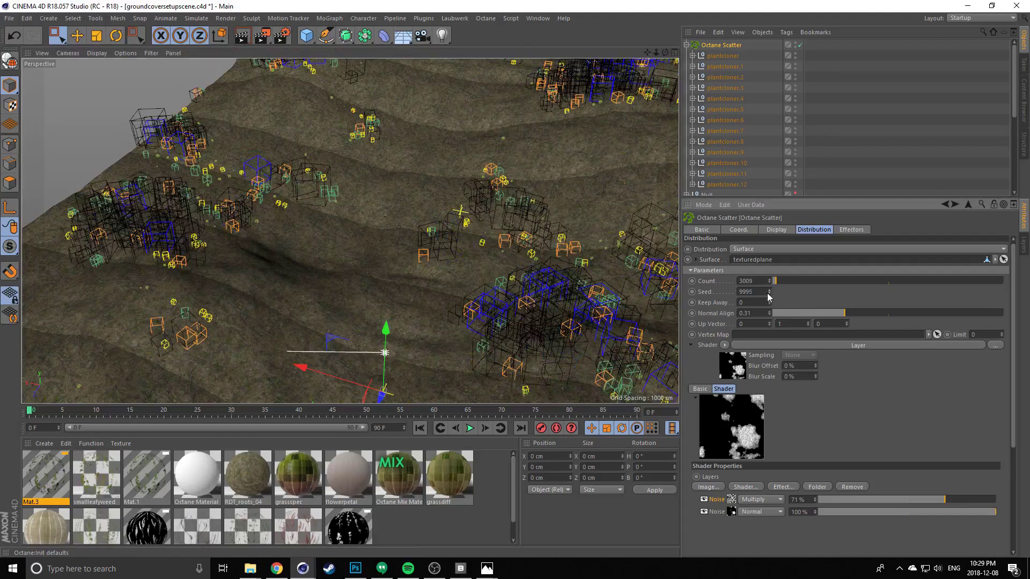
pyautogui.click(769, 294)
pyautogui.keyDown('alt'); pyautogui.moveTo(345, 271); pyautogui.dragTo(376, 252); pyautogui.keyUp('alt')
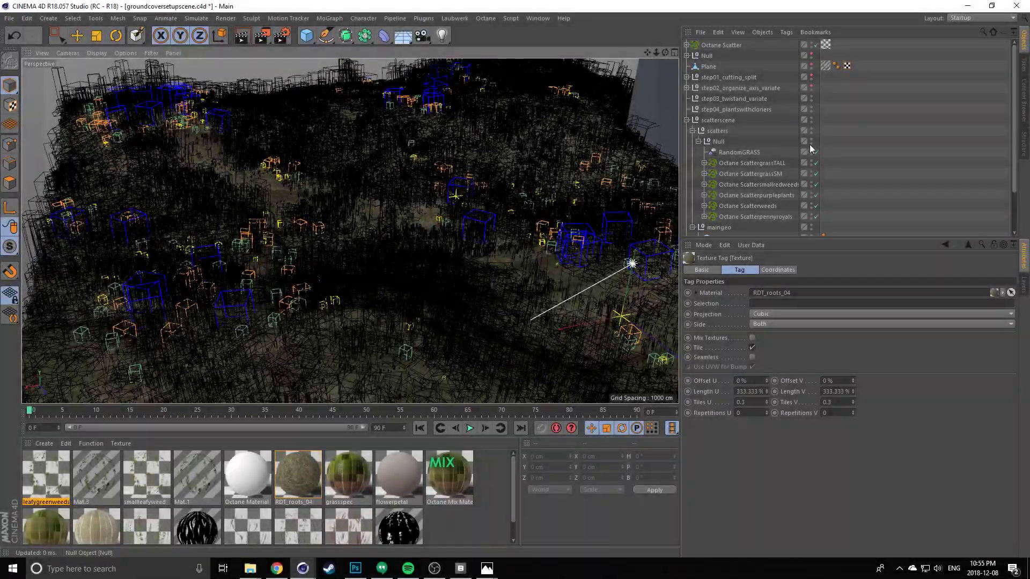
# Disable the six grass, weed and plant Octane Scatter objects grouped under the scatters null
pyautogui.moveTo(816, 163); pyautogui.dragTo(825, 208)
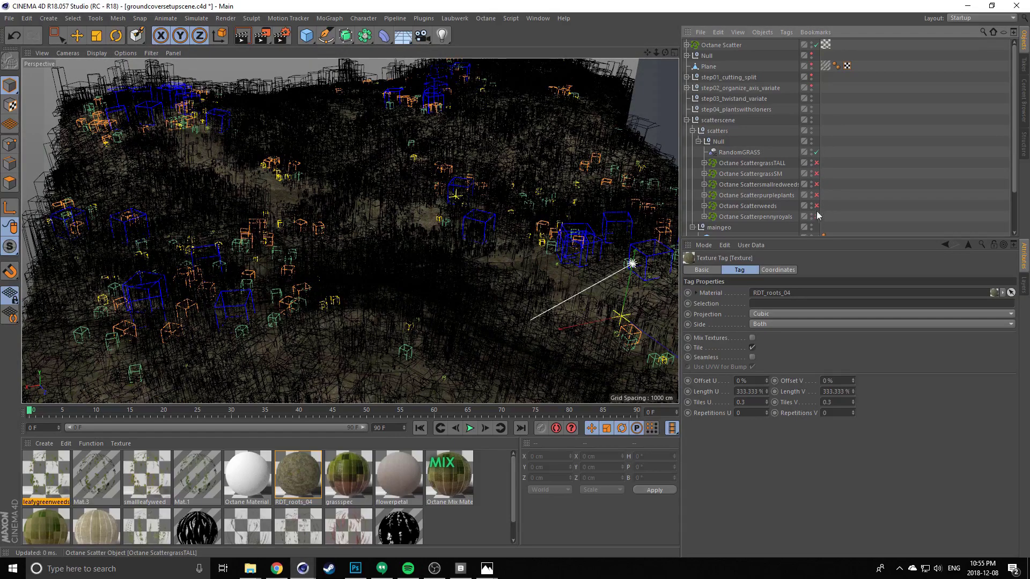
pyautogui.click(816, 216)
pyautogui.scroll(5, 239, 301)
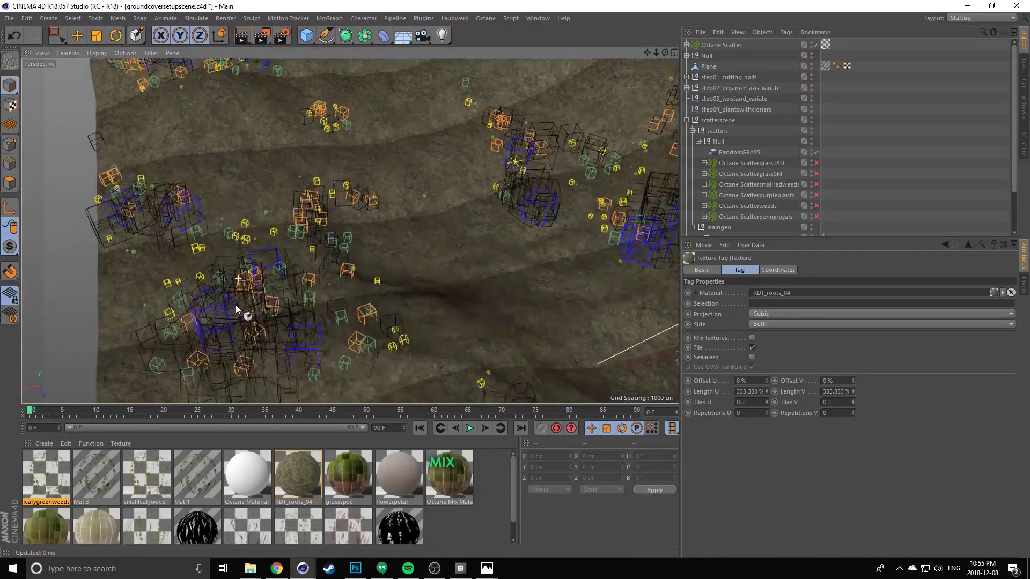
pyautogui.scroll(2, 239, 303)
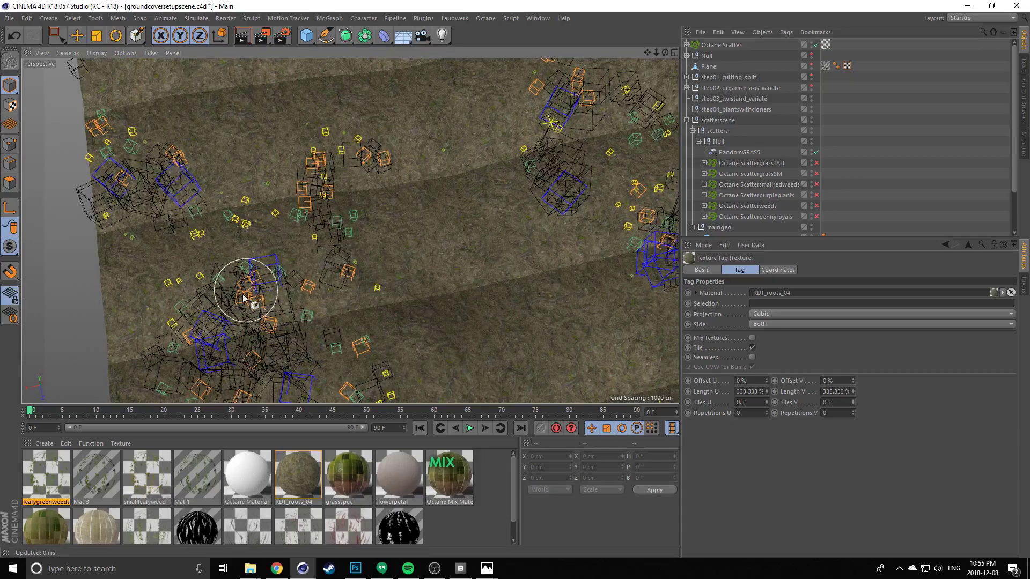
pyautogui.keyDown('alt'); pyautogui.moveTo(243, 298); pyautogui.dragTo(287, 269); pyautogui.keyUp('alt')
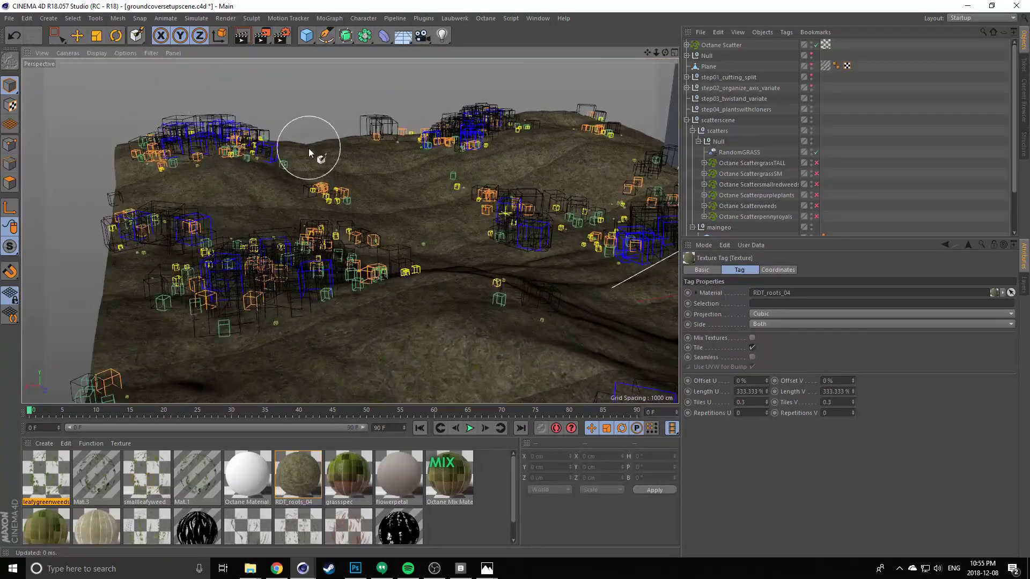
pyautogui.keyDown('alt'); pyautogui.moveTo(433, 247); pyautogui.dragTo(409, 256, button='middle'); pyautogui.keyUp('alt')
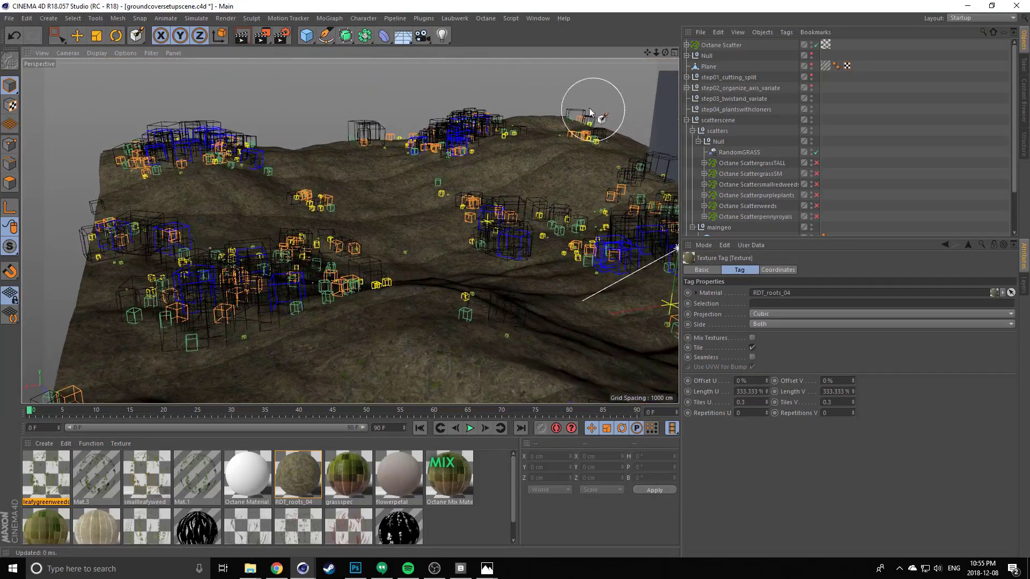
# Create a MoGraph Random effector and assign it to the top-level Octane Scatter's effectors
pyautogui.click(719, 45)
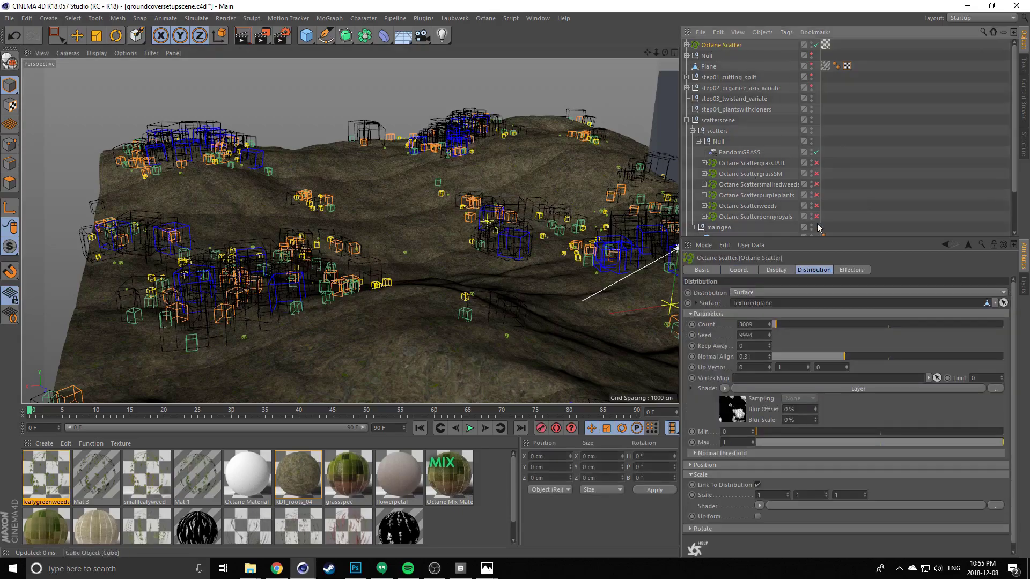
pyautogui.click(851, 271)
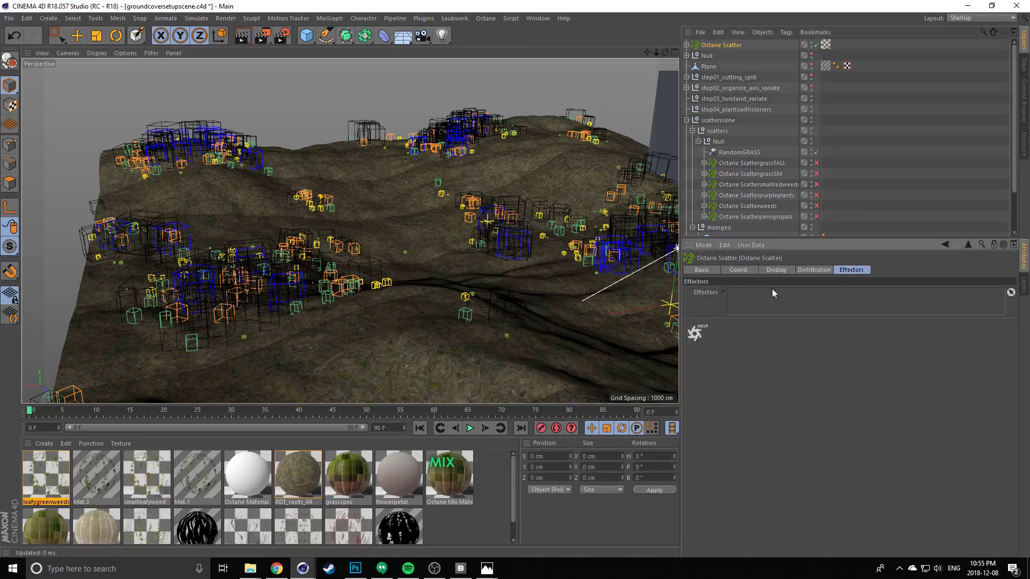
pyautogui.click(329, 19)
pyautogui.moveTo(340, 37)
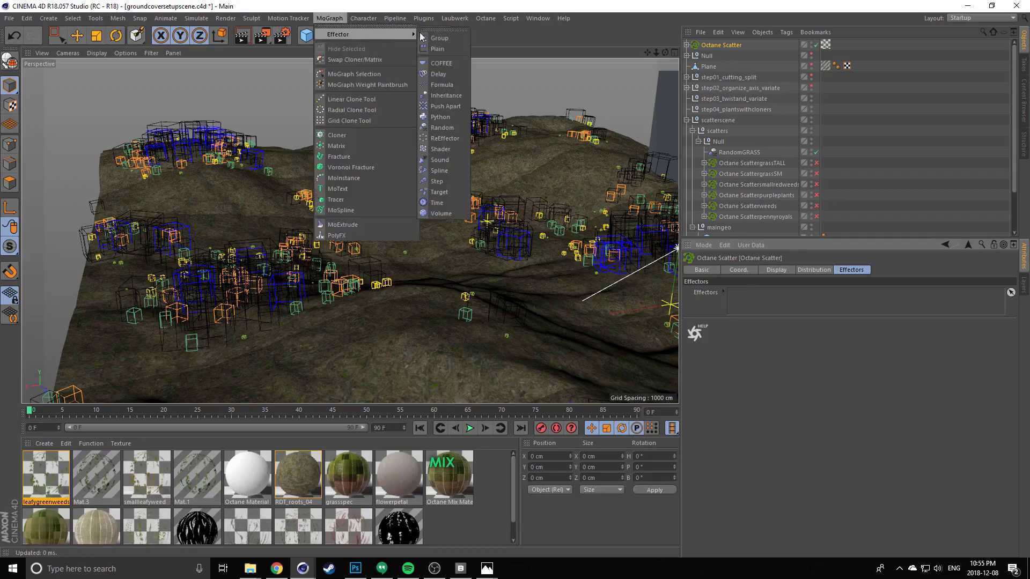
pyautogui.click(442, 127)
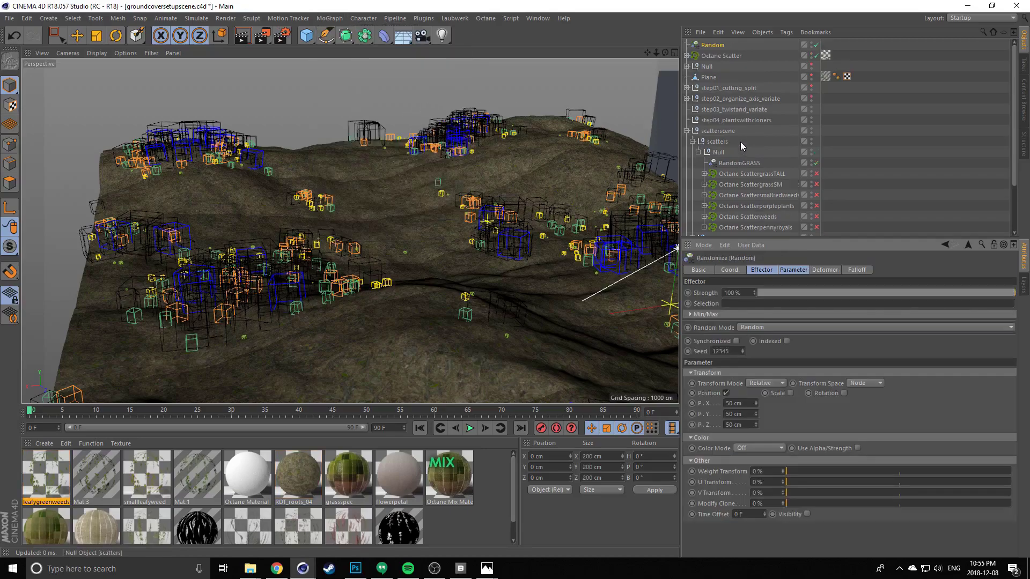
pyautogui.click(722, 57)
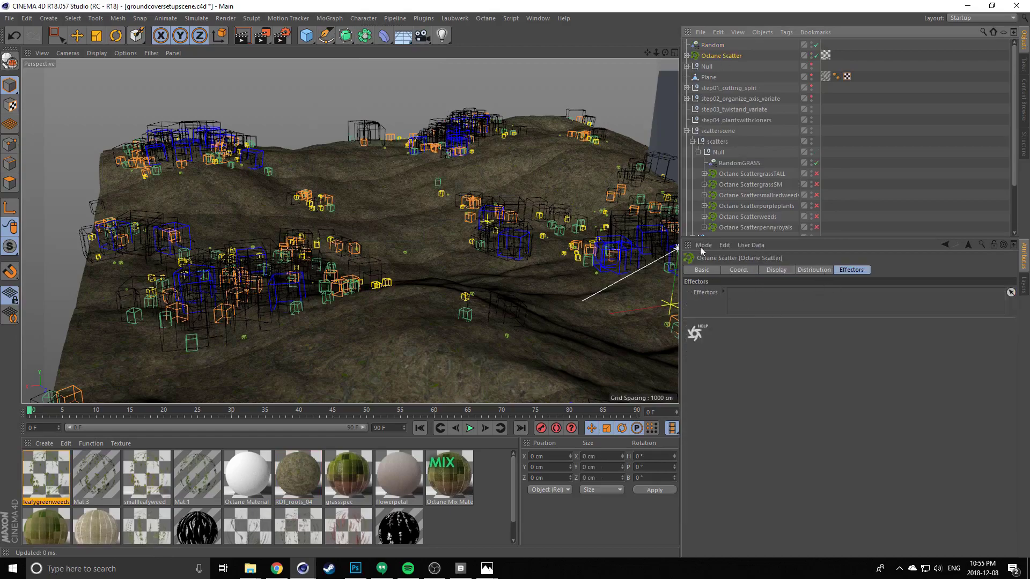
pyautogui.moveTo(712, 45); pyautogui.dragTo(760, 308)
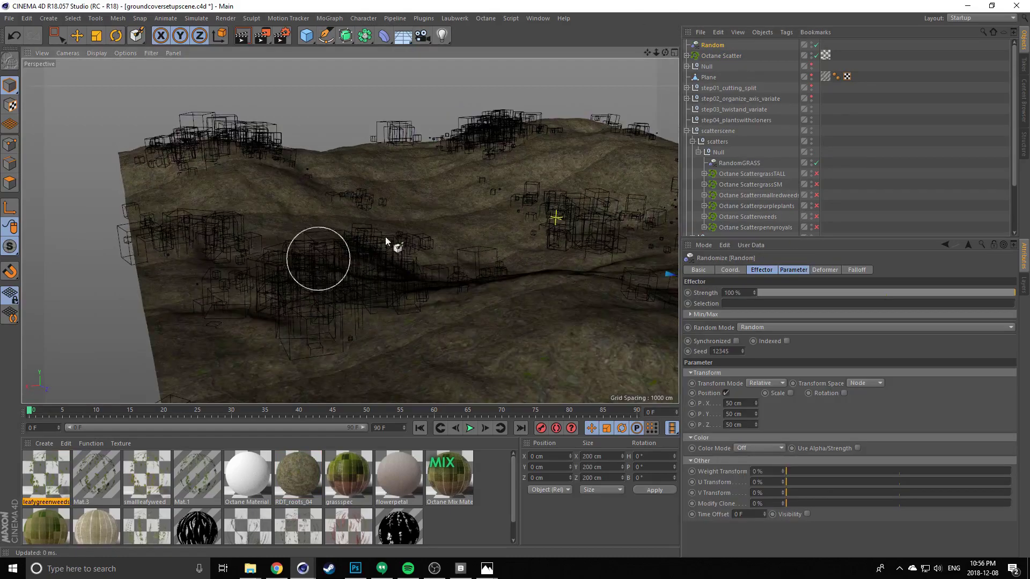
# Turn off position variation in the Random effector
pyautogui.keyDown('alt'); pyautogui.moveTo(400, 214); pyautogui.dragTo(392, 221); pyautogui.keyUp('alt')
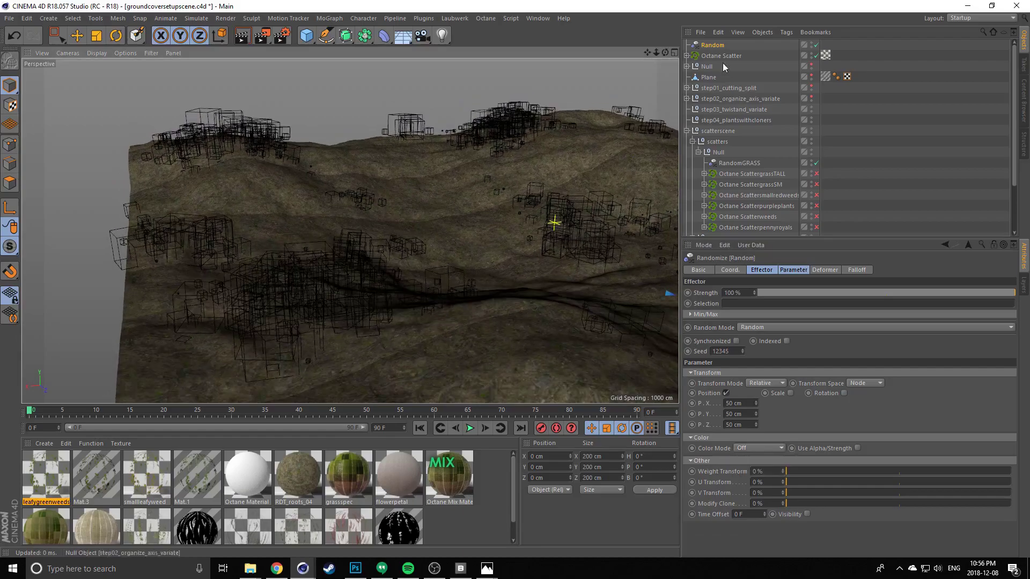
pyautogui.click(725, 394)
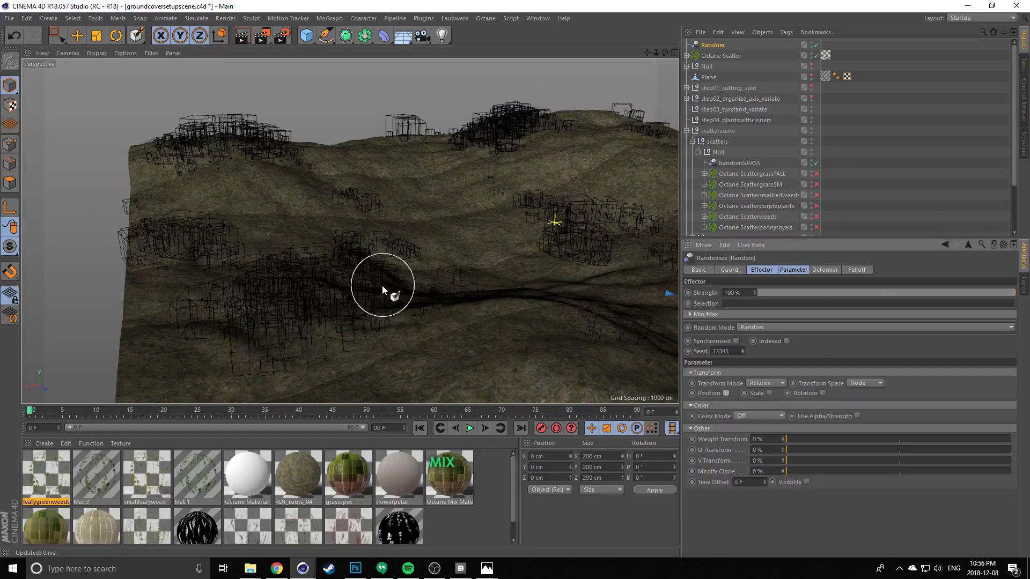
pyautogui.keyDown('alt'); pyautogui.moveTo(382, 285); pyautogui.dragTo(445, 251); pyautogui.keyUp('alt')
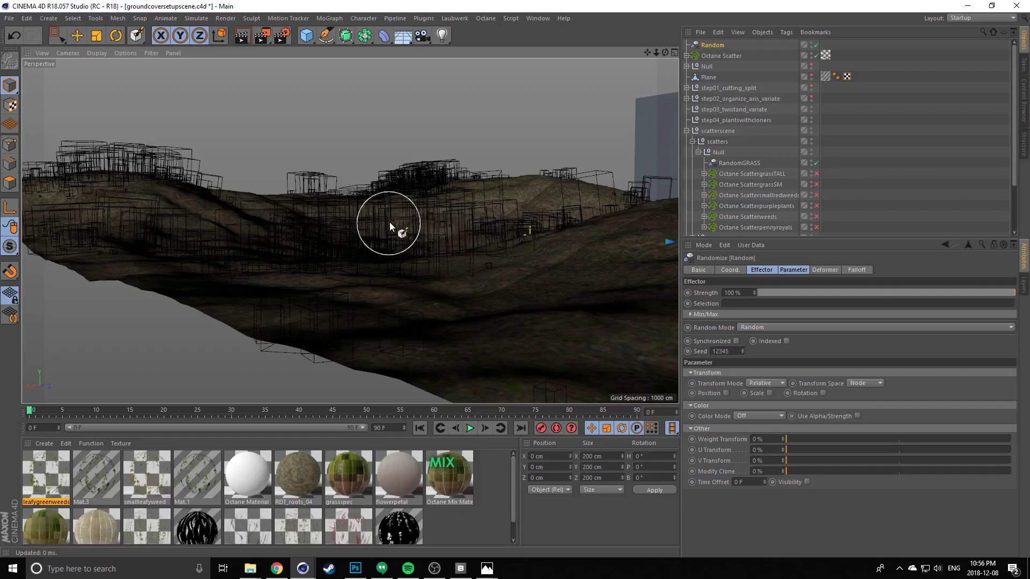
pyautogui.keyDown('alt'); pyautogui.moveTo(403, 253); pyautogui.dragTo(374, 310); pyautogui.keyUp('alt')
pyautogui.scroll(-5, 376, 284)
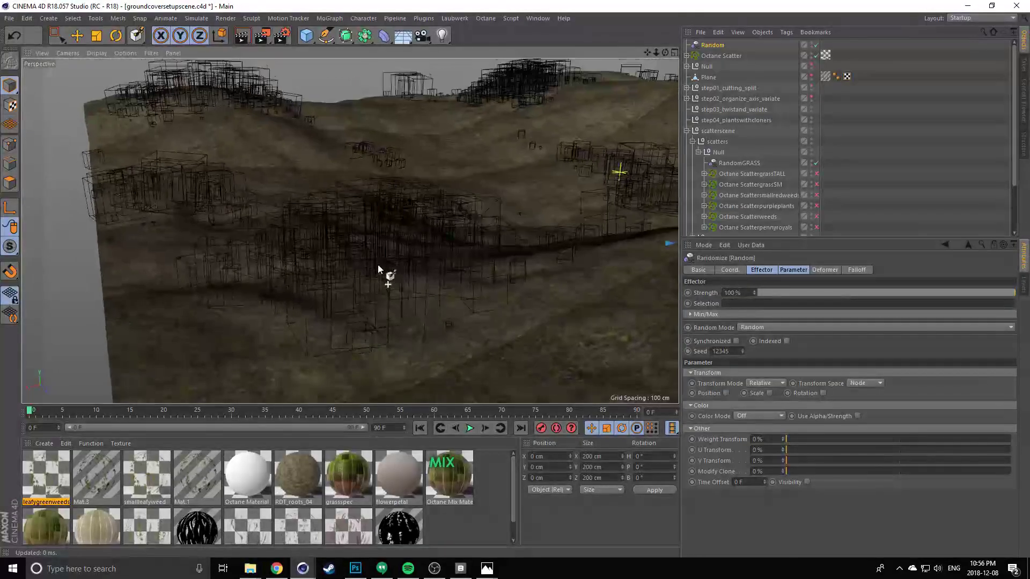
# Enable uniform scale variation in the Random effector and set the scale to 0.25
pyautogui.click(770, 394)
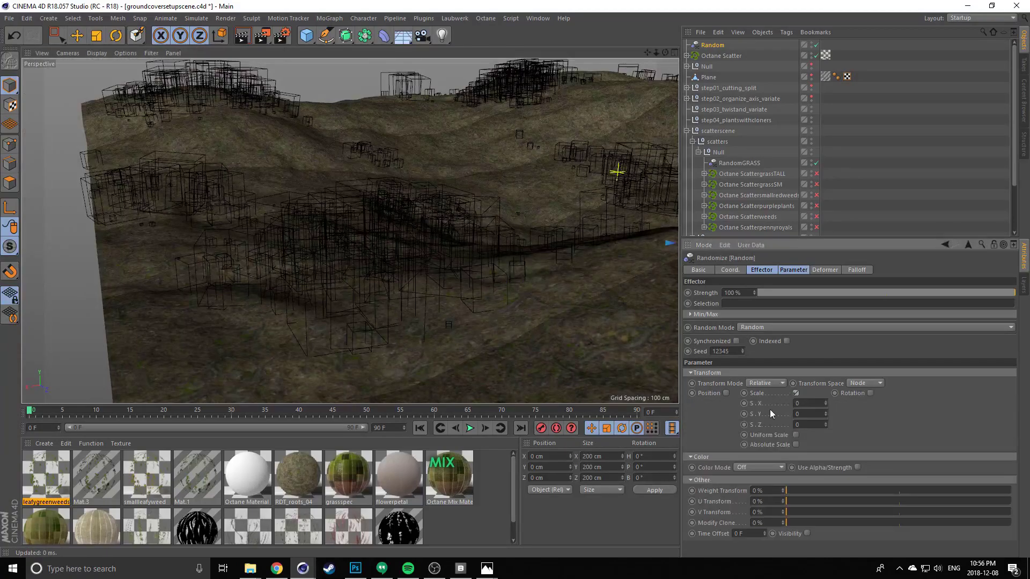
pyautogui.click(797, 435)
pyautogui.click(797, 403)
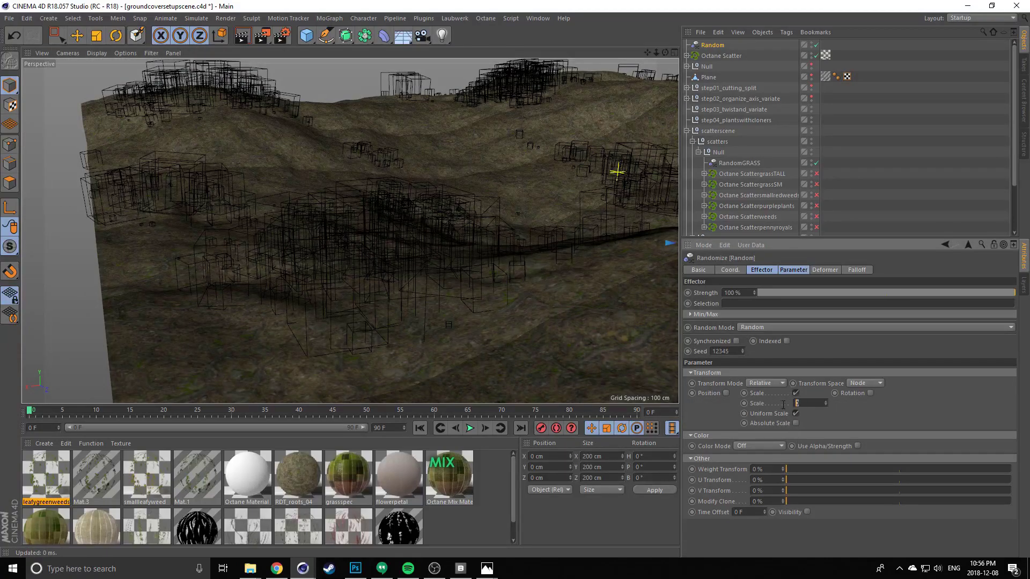
pyautogui.write('.25')
pyautogui.click(716, 398)
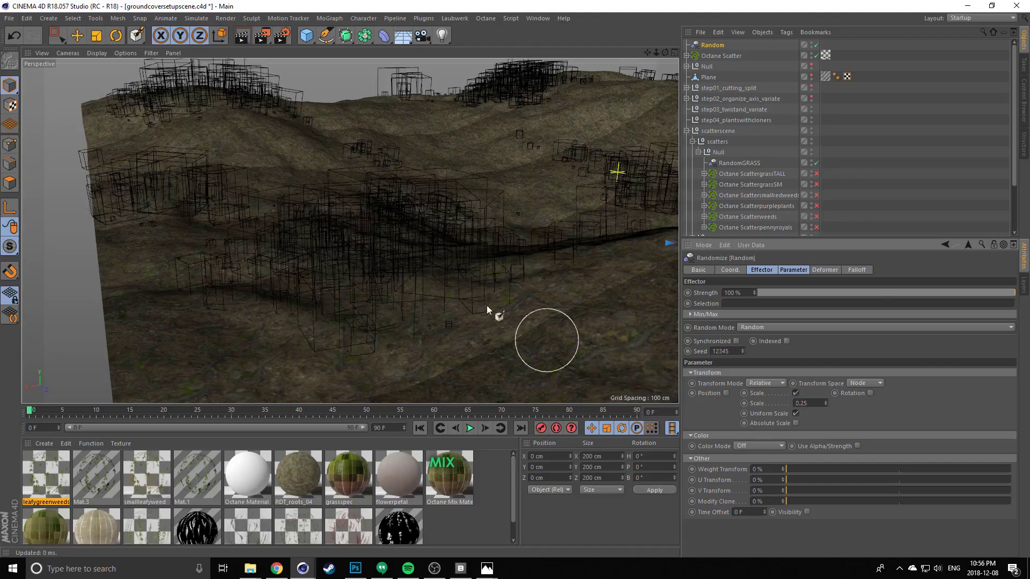
pyautogui.scroll(-3, 428, 266)
pyautogui.keyDown('alt'); pyautogui.moveTo(426, 253); pyautogui.dragTo(300, 183); pyautogui.keyUp('alt')
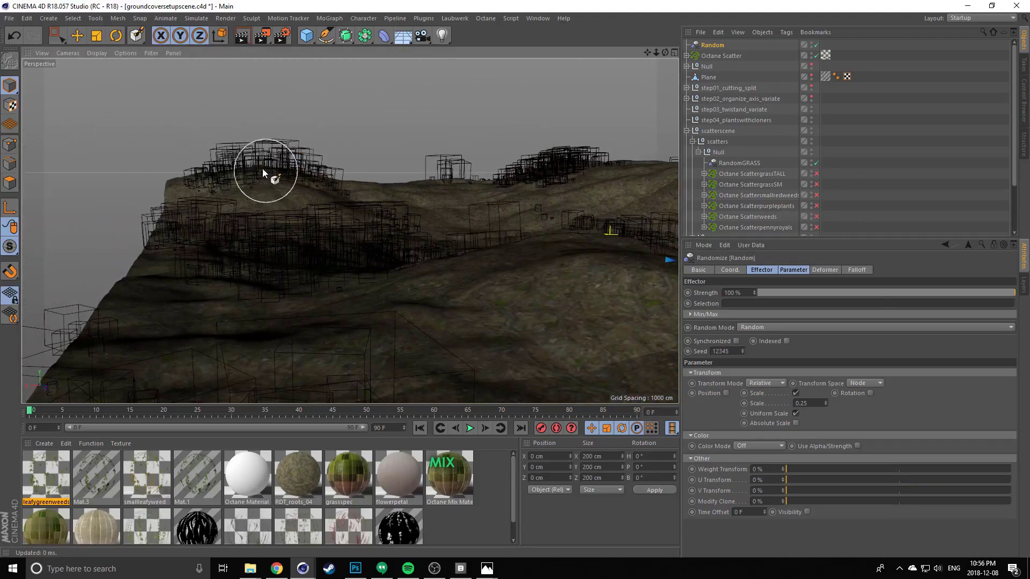
pyautogui.moveTo(322, 298)
pyautogui.keyDown('alt'); pyautogui.mouseDown()
pyautogui.moveTo(386, 301)
pyautogui.moveTo(322, 278)
pyautogui.mouseUp(); pyautogui.keyUp('alt')
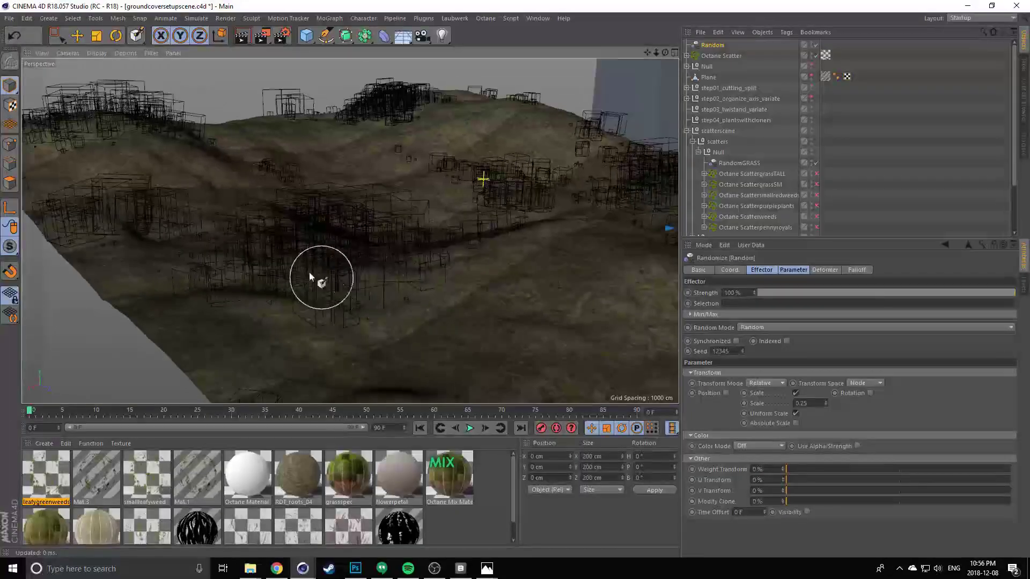
# Enable rotation variation in the Random effector and set the heading rotation to 360°
pyautogui.click(870, 393)
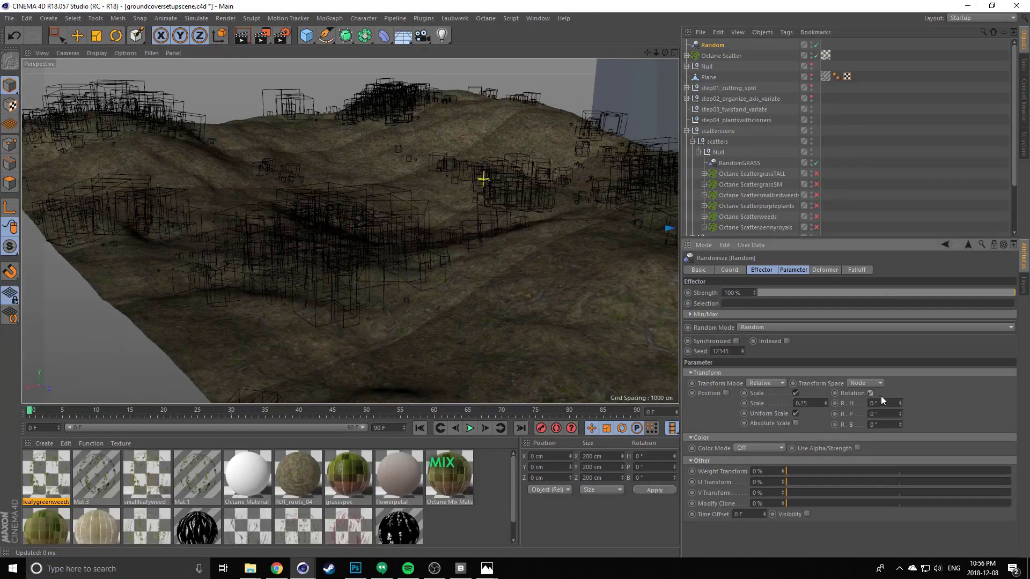
pyautogui.doubleClick(875, 403)
pyautogui.write('360')
pyautogui.press('Return')
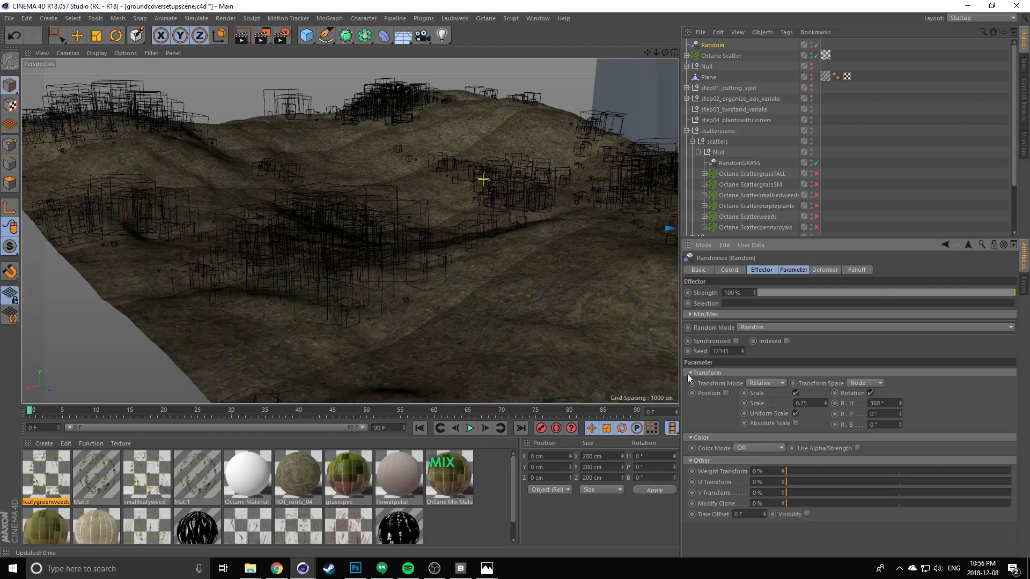
pyautogui.keyDown('alt'); pyautogui.moveTo(305, 243); pyautogui.dragTo(277, 221); pyautogui.keyUp('alt')
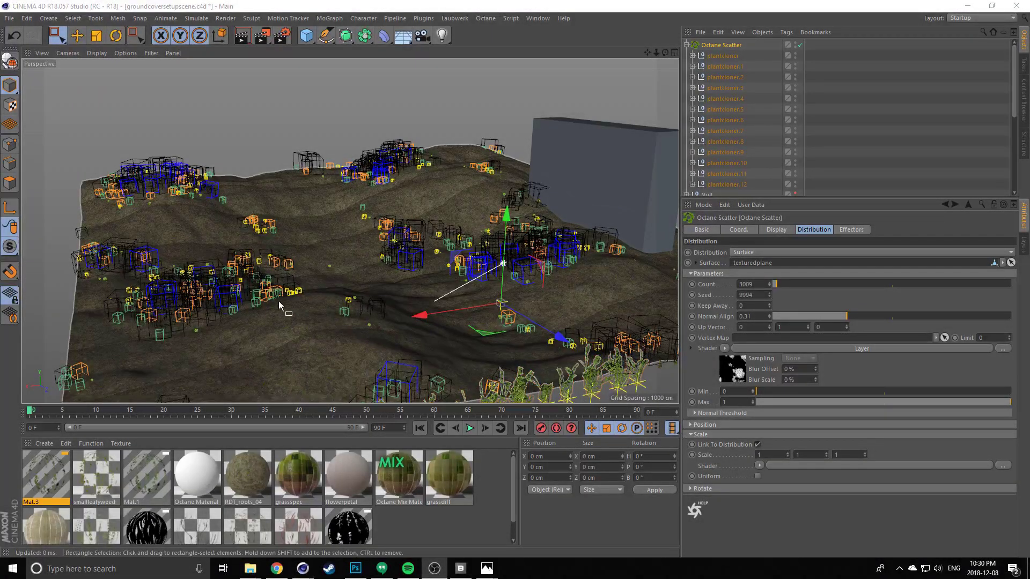
# Clear the selection of the Mat.3 material
pyautogui.keyDown('alt'); pyautogui.moveTo(333, 258); pyautogui.dragTo(237, 278); pyautogui.keyUp('alt')
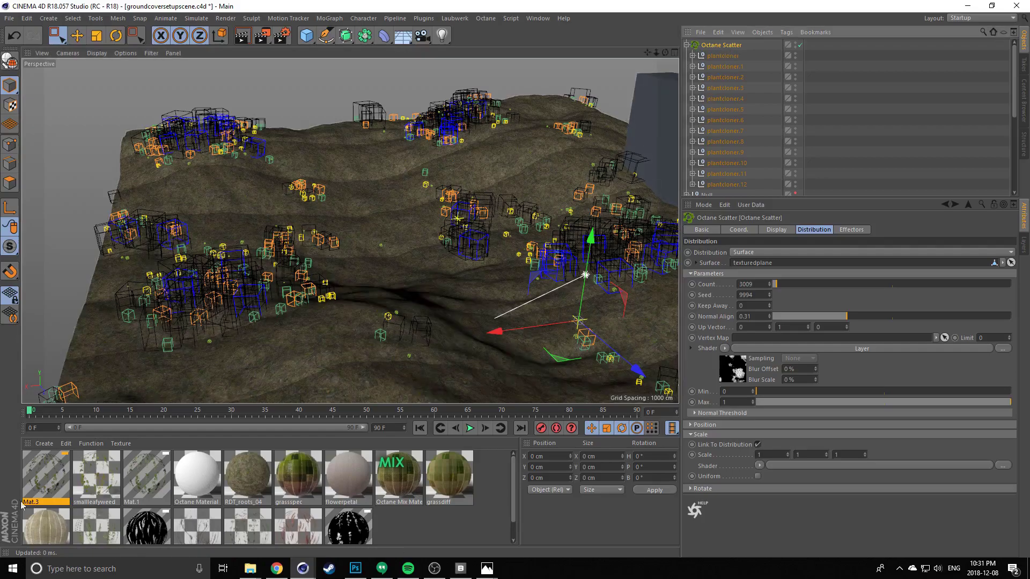
pyautogui.click(444, 542)
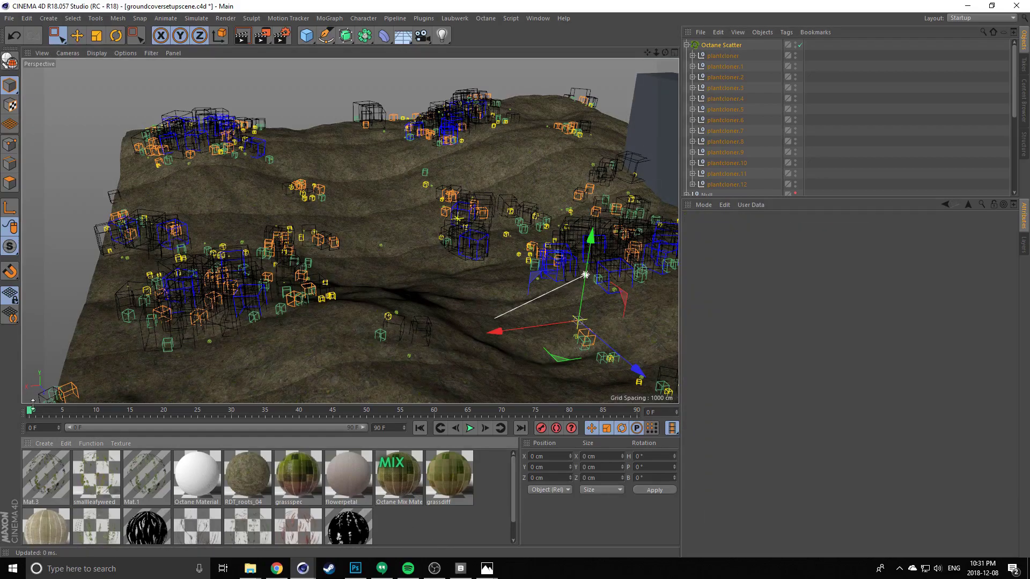
# Create a new Octane Blend Material and open it in the Octane Node Editor
pyautogui.click(43, 443)
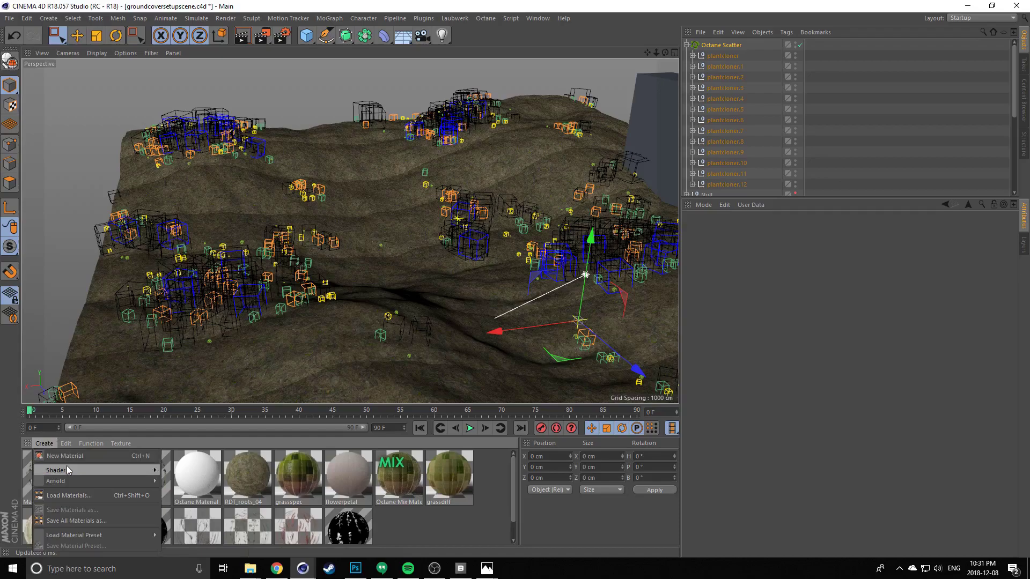
pyautogui.moveTo(130, 468)
pyautogui.moveTo(195, 381)
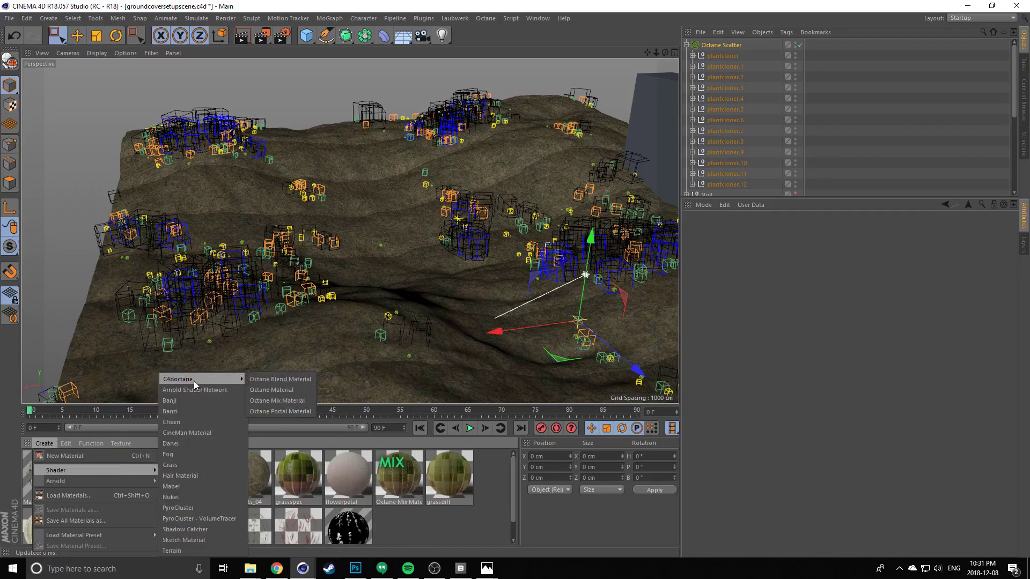
pyautogui.click(266, 378)
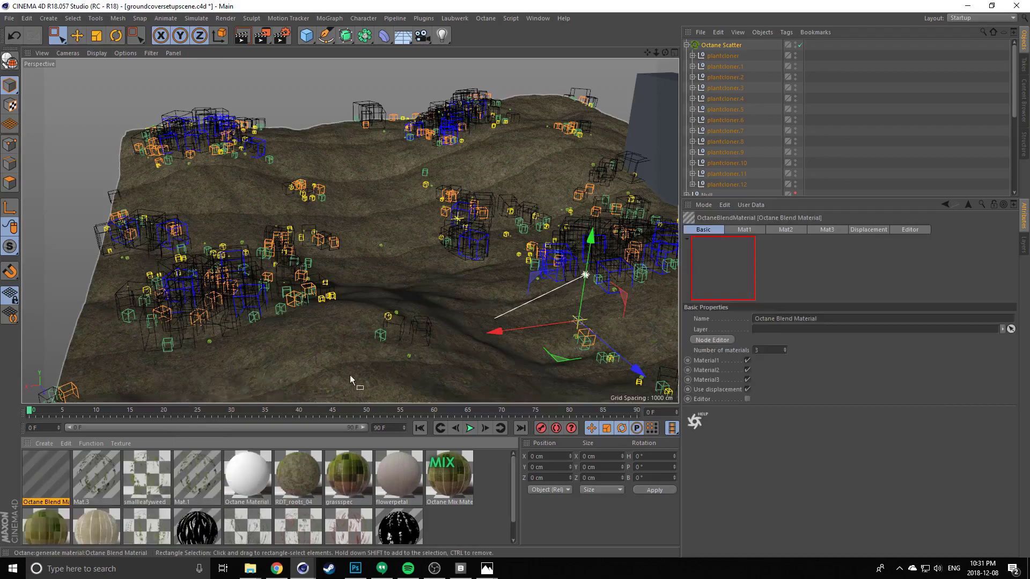
pyautogui.doubleClick(37, 477)
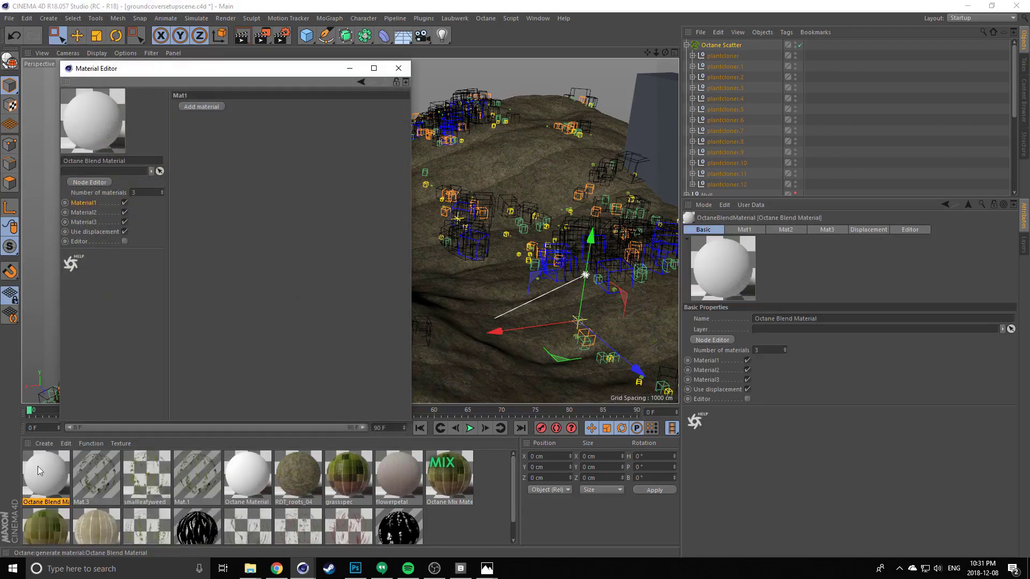
pyautogui.click(81, 182)
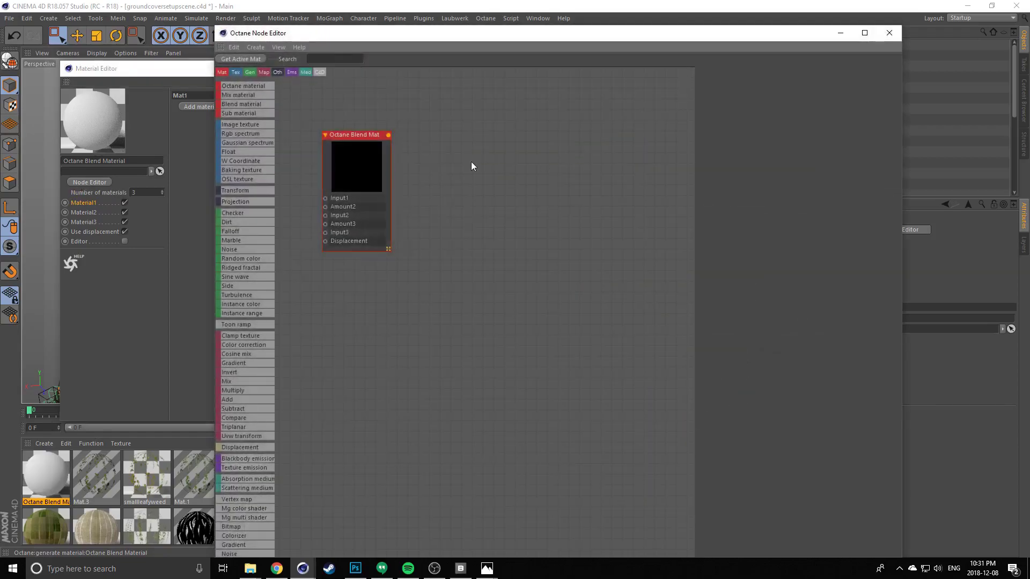
# Move the Octane Blend Material node toward the right side of the graph, leaving room for input nodes
pyautogui.moveTo(381, 159); pyautogui.dragTo(565, 150)
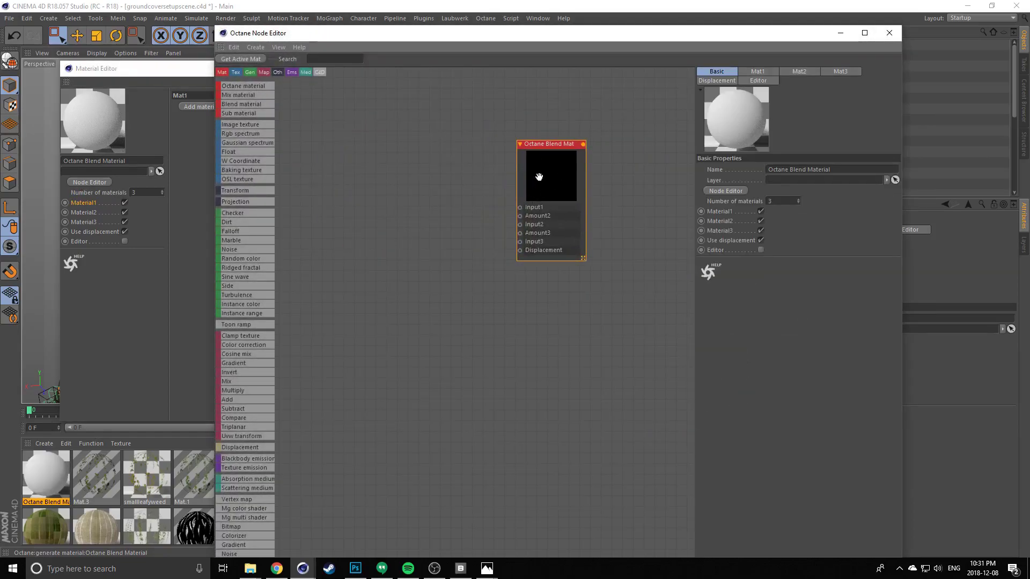
pyautogui.moveTo(532, 182); pyautogui.dragTo(530, 174)
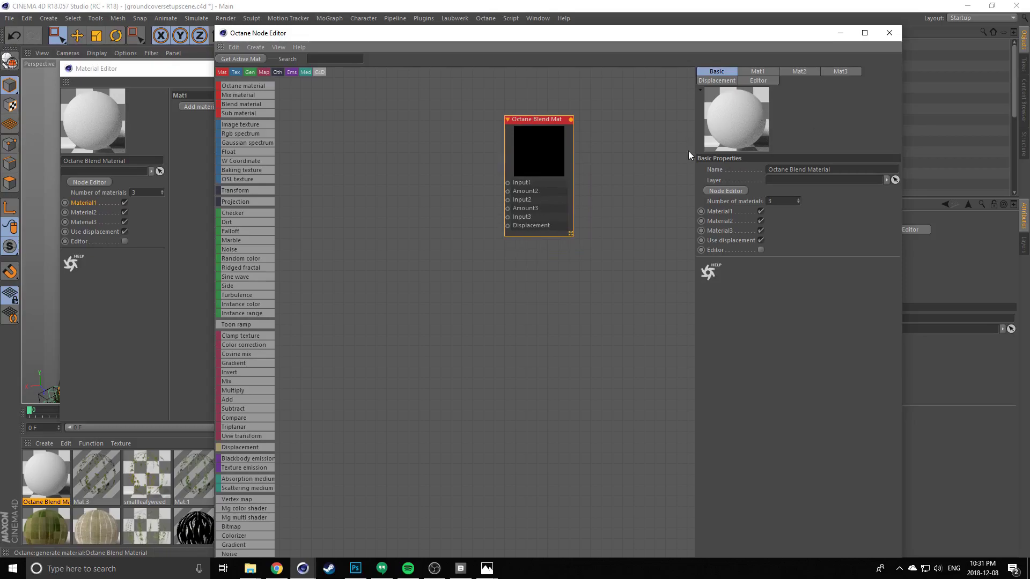
pyautogui.moveTo(537, 124)
pyautogui.mouseDown()
pyautogui.moveTo(524, 134)
pyautogui.moveTo(542, 127)
pyautogui.moveTo(510, 119)
pyautogui.moveTo(520, 119)
pyautogui.mouseUp()
pyautogui.moveTo(504, 161); pyautogui.dragTo(548, 154)
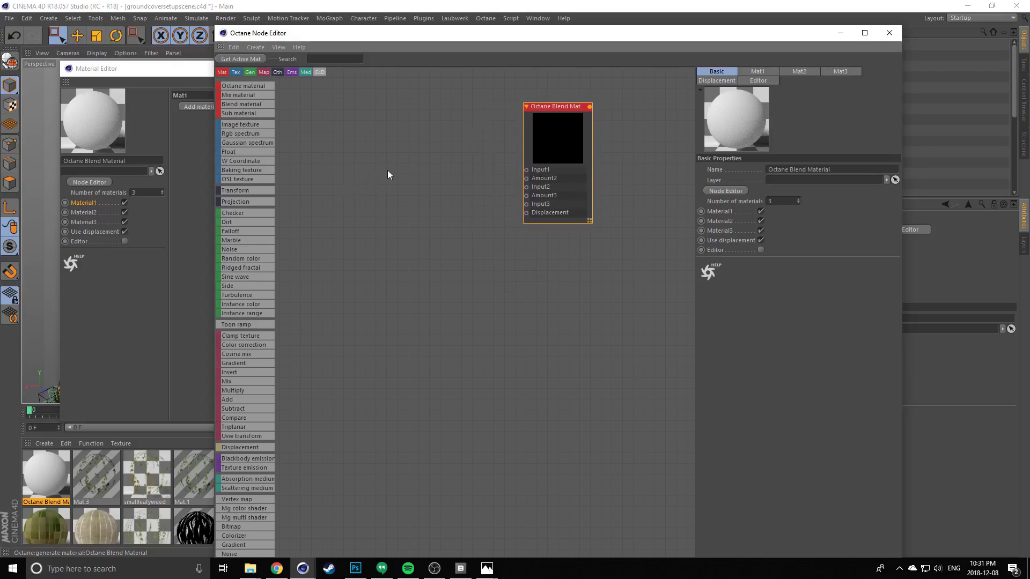
pyautogui.moveTo(549, 185)
pyautogui.mouseDown()
pyautogui.moveTo(545, 198)
pyautogui.moveTo(534, 193)
pyautogui.moveTo(535, 175)
pyautogui.mouseUp()
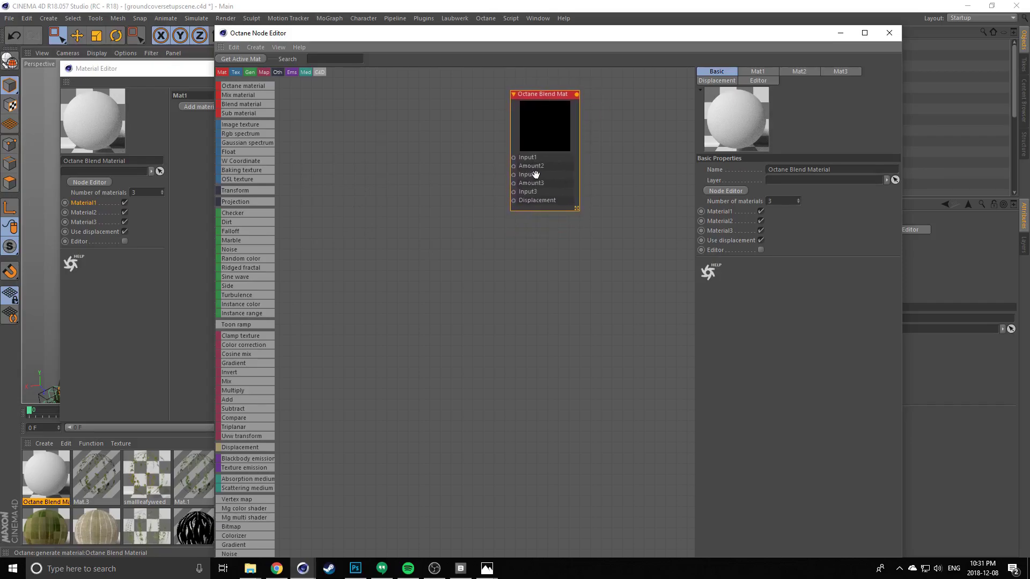
# Look through the Mat.3, Mat.1 and smallleafyweed materials and return to the Octane Blend Material's node graph
pyautogui.click(87, 479)
pyautogui.click(203, 466)
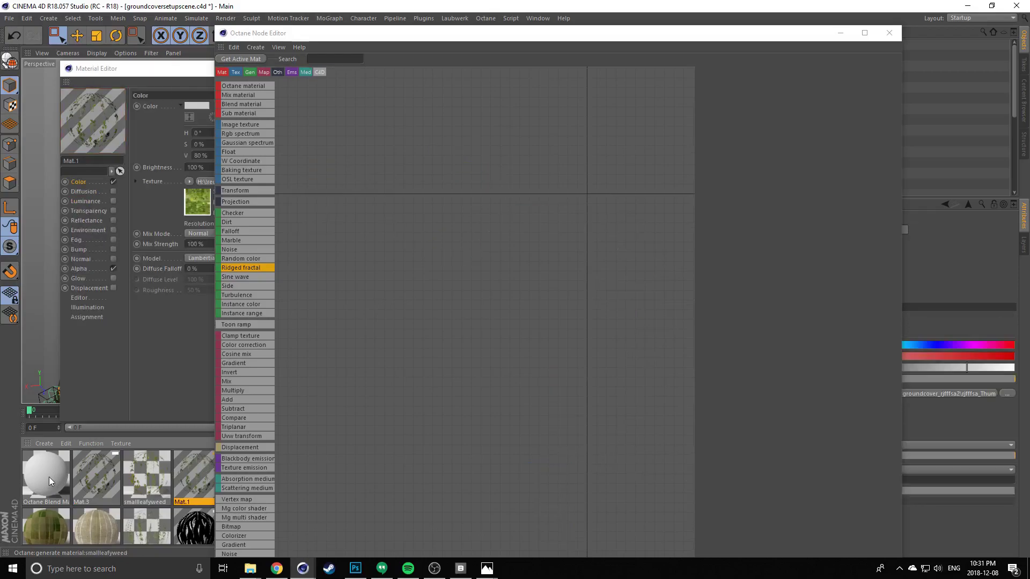
pyautogui.click(156, 475)
pyautogui.click(33, 485)
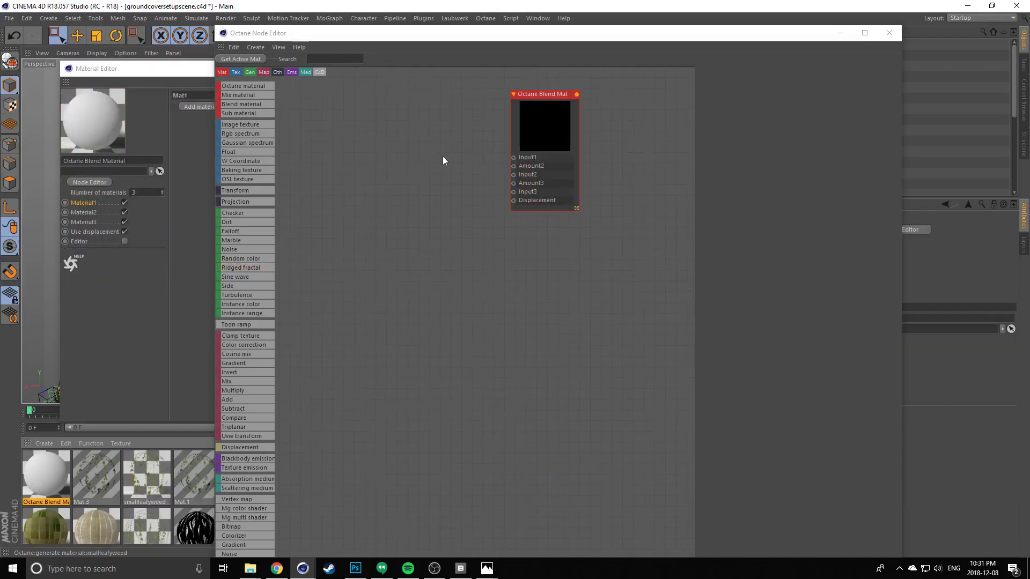
# Add a sub-material to the blend material's Mat1 slot and place its node left of the blend node
pyautogui.moveTo(542, 130); pyautogui.dragTo(561, 147)
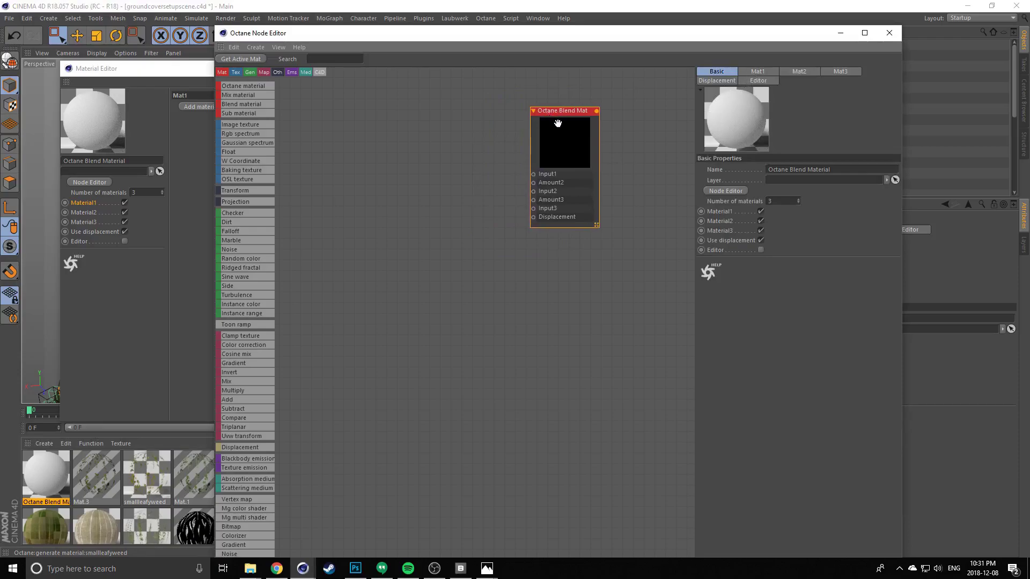
pyautogui.click(751, 72)
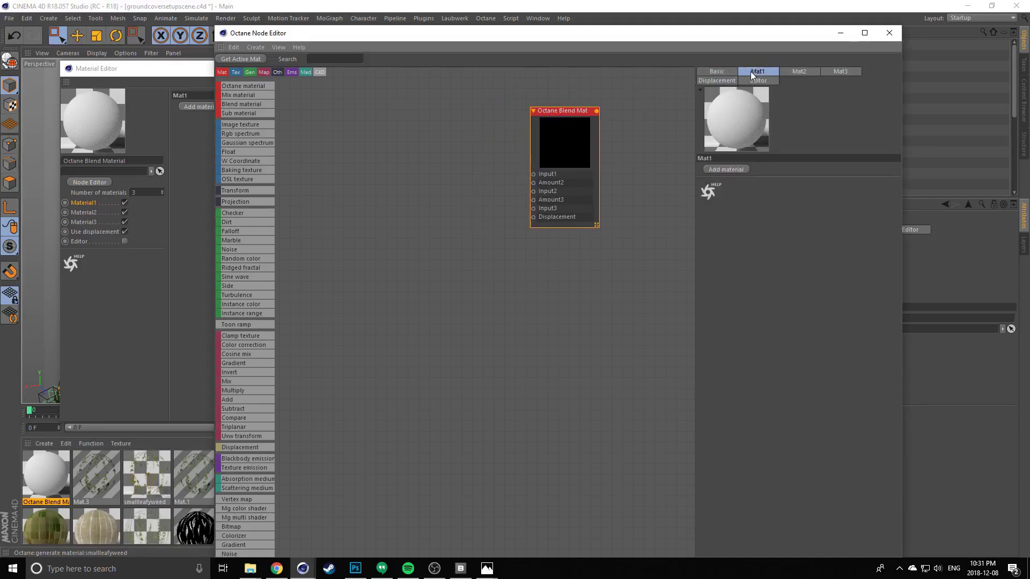
pyautogui.moveTo(728, 33); pyautogui.dragTo(723, 20)
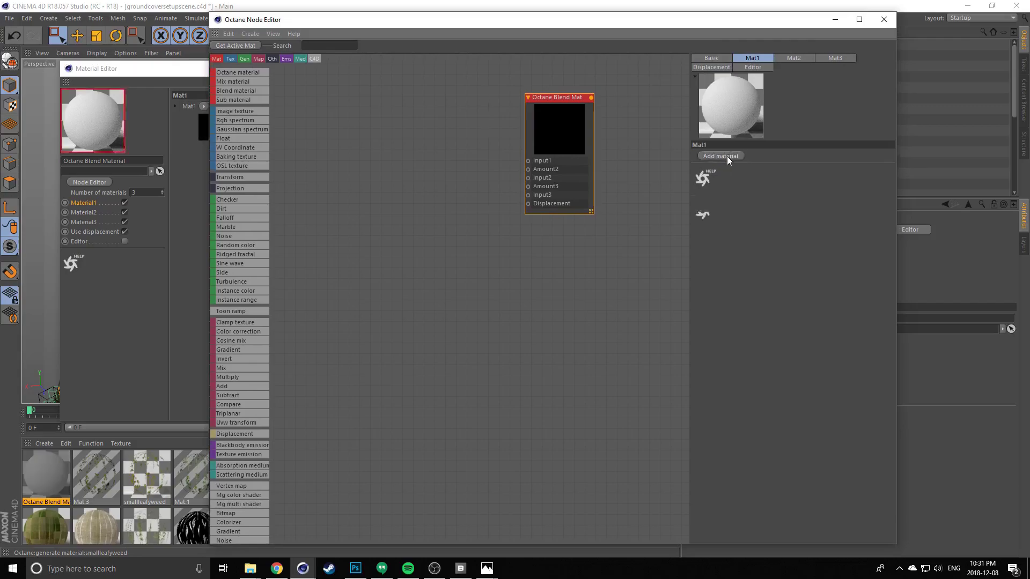
pyautogui.click(725, 155)
pyautogui.moveTo(533, 117); pyautogui.dragTo(381, 143)
pyautogui.click(373, 122)
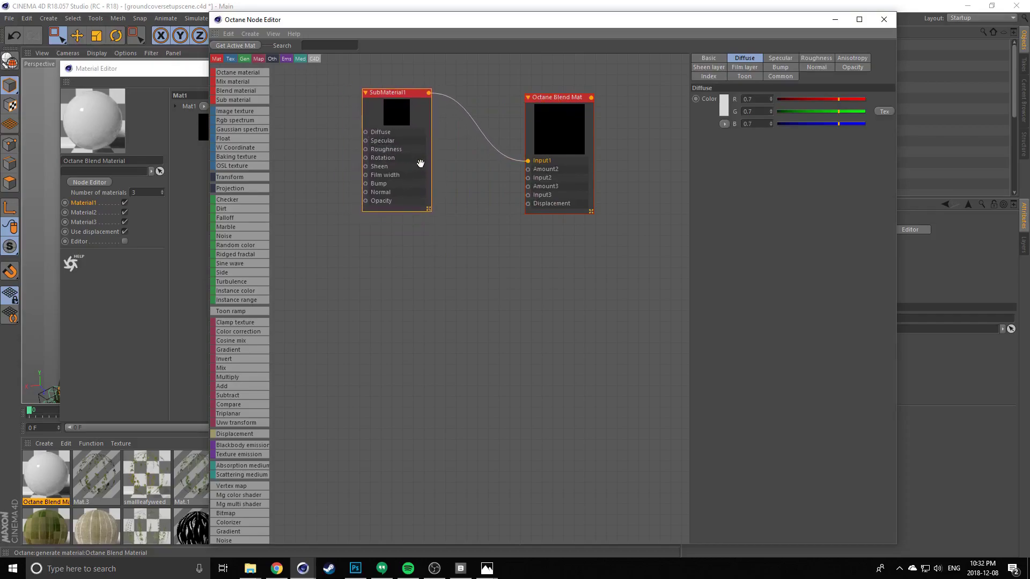
# Add a sub-material to the blend material's Mat2 slot and place its node below the first sub-material
pyautogui.click(572, 176)
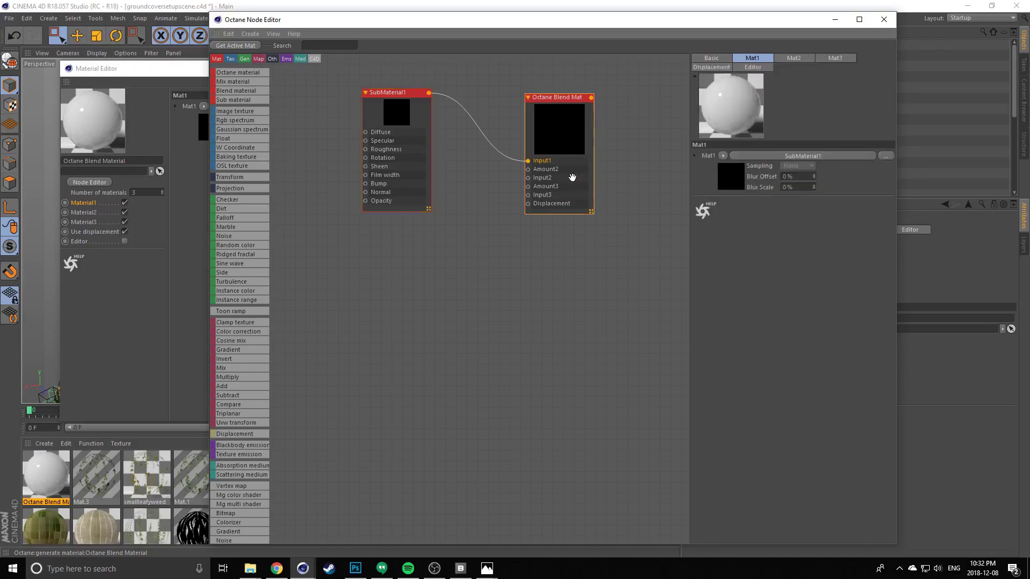
pyautogui.click(791, 59)
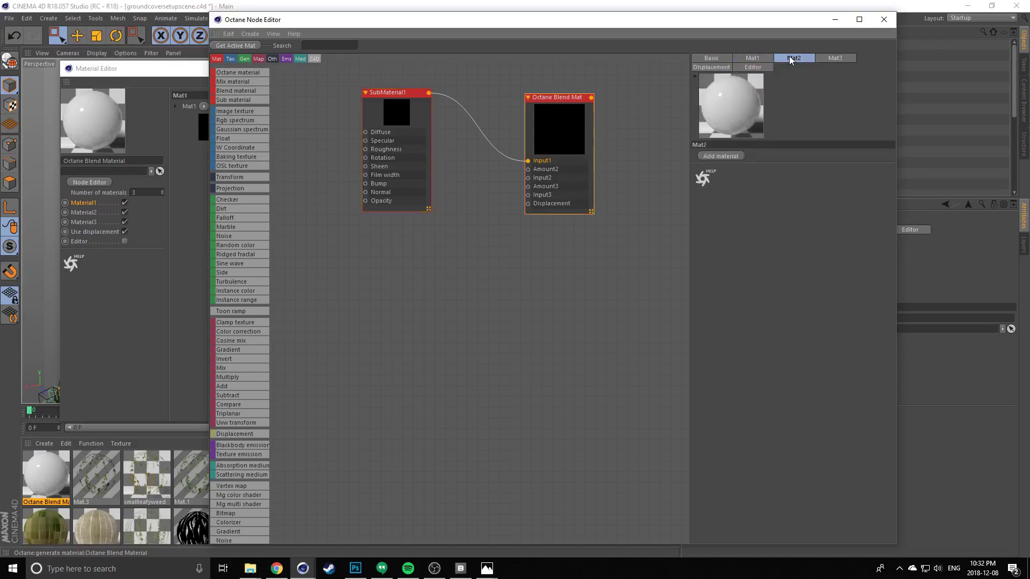
pyautogui.click(719, 156)
pyautogui.moveTo(493, 281); pyautogui.dragTo(401, 323)
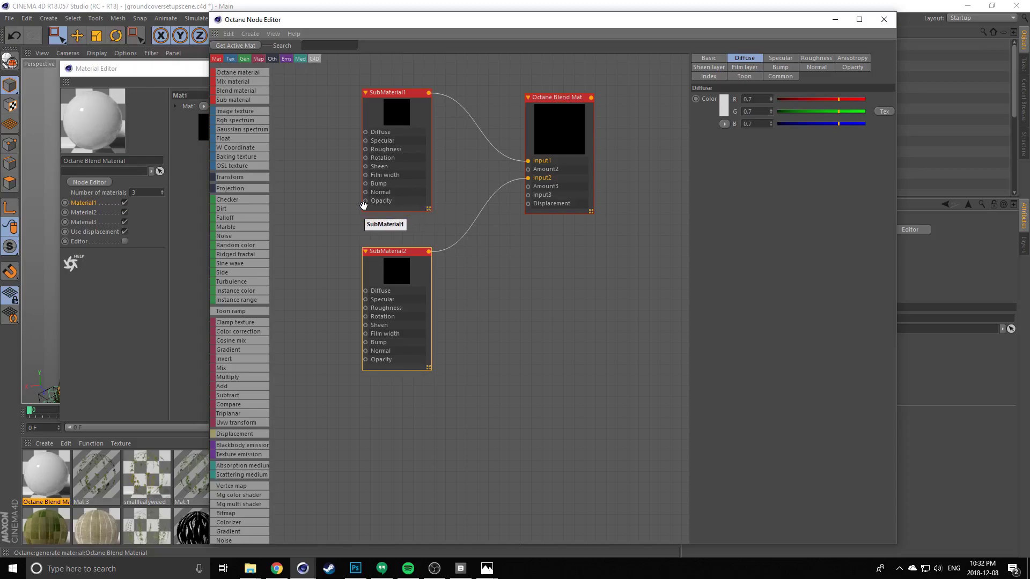
# Rename the first sub-material, connected to Input1, as transmission
pyautogui.click(415, 155)
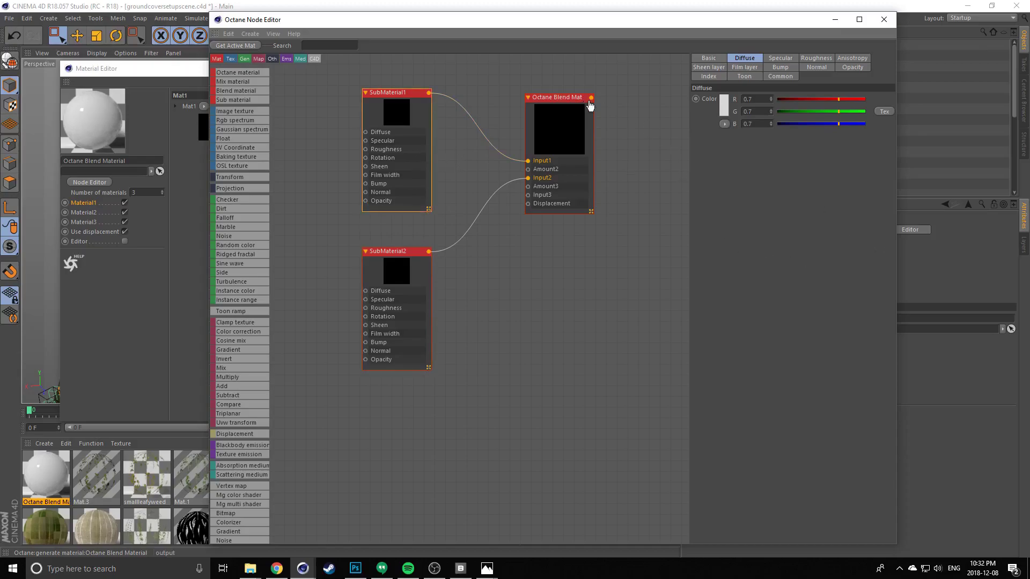
pyautogui.moveTo(396, 163); pyautogui.dragTo(394, 166)
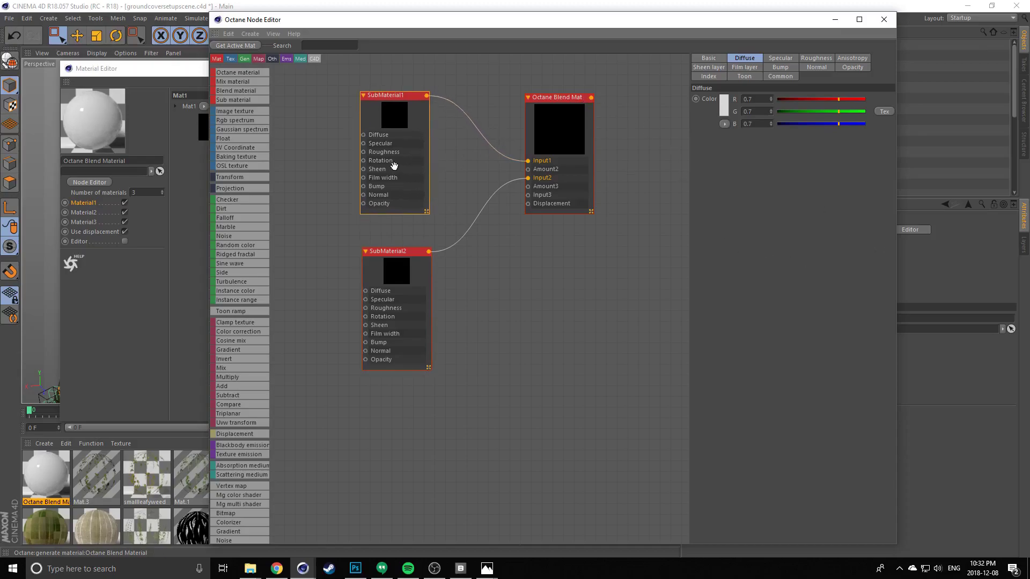
pyautogui.doubleClick(786, 99)
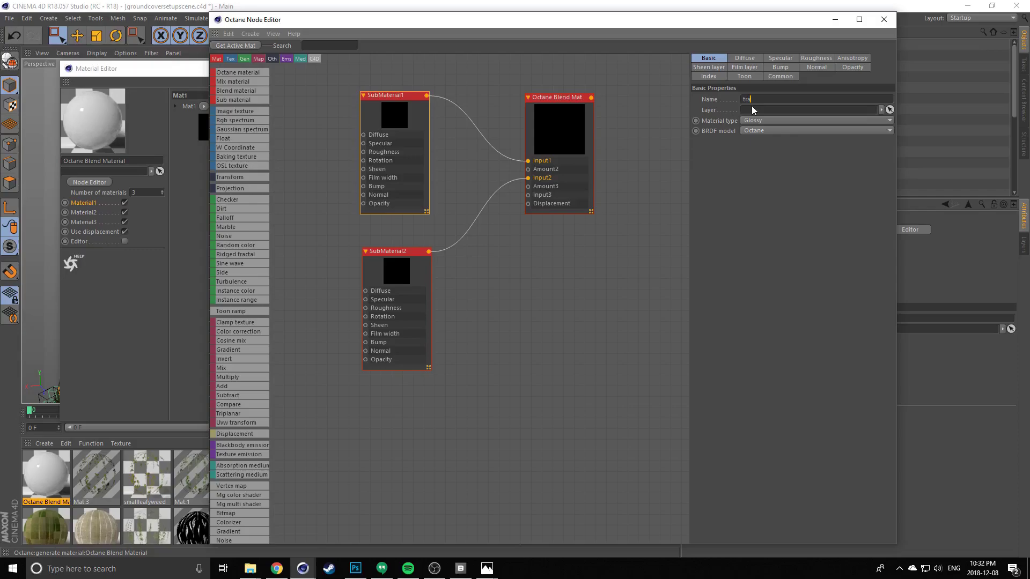
pyautogui.write('transmission')
# Rename the second sub-material, connected to Input2, as spec
pyautogui.click(392, 255)
pyautogui.doubleClick(782, 98)
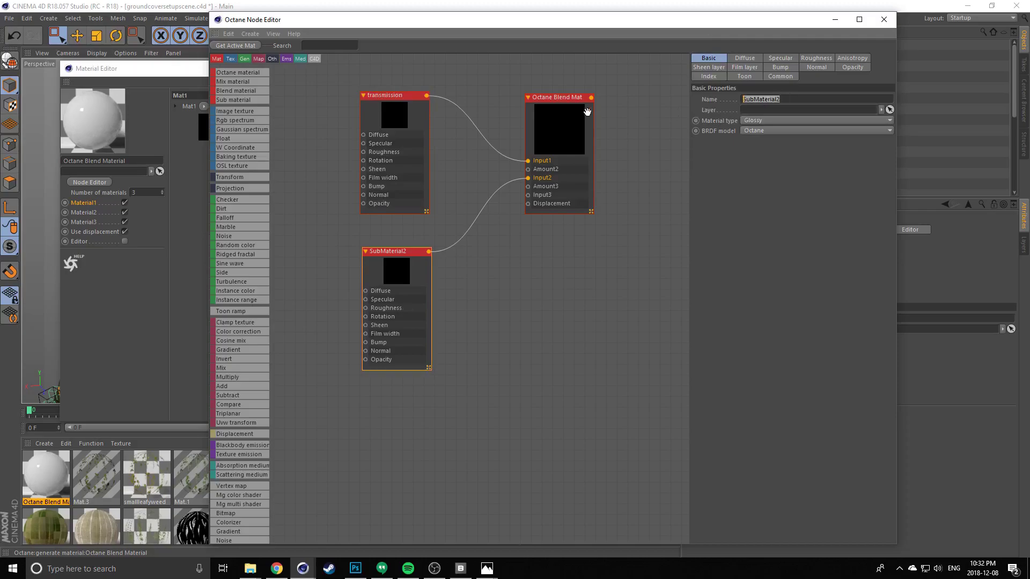
pyautogui.write('spec')
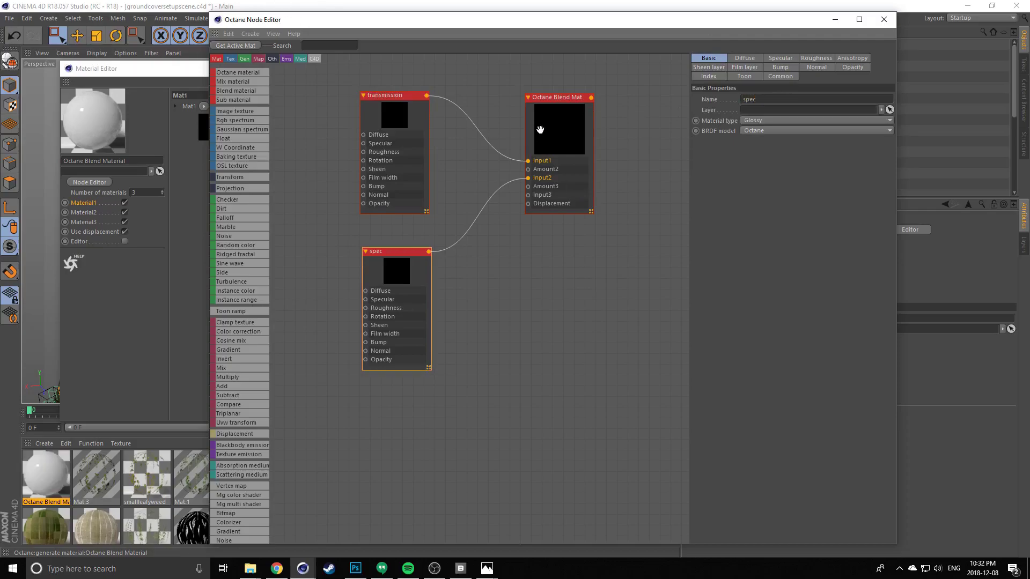
# Rename the Octane Blend Material as leafygreenweeds
pyautogui.click(545, 101)
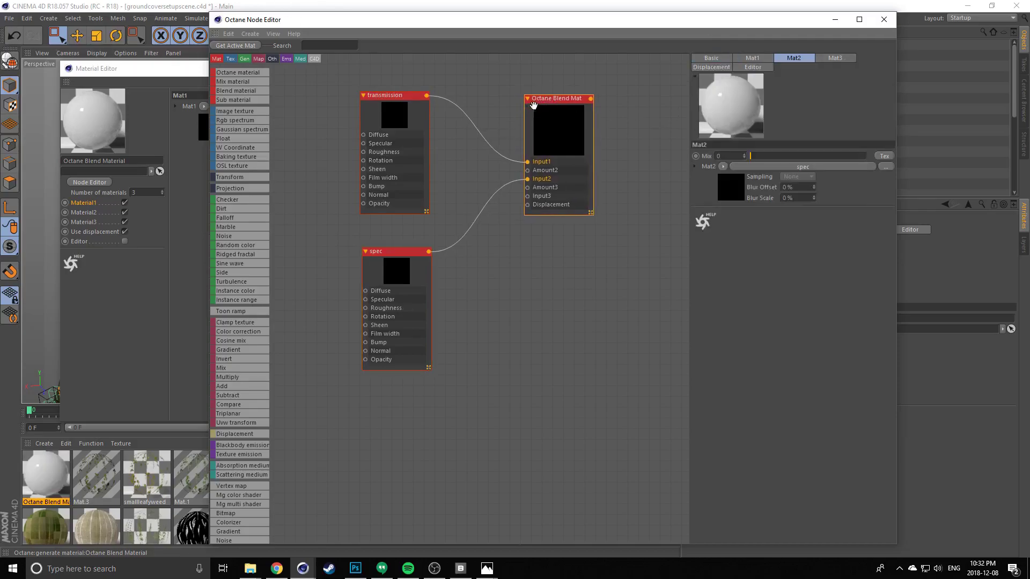
pyautogui.click(706, 56)
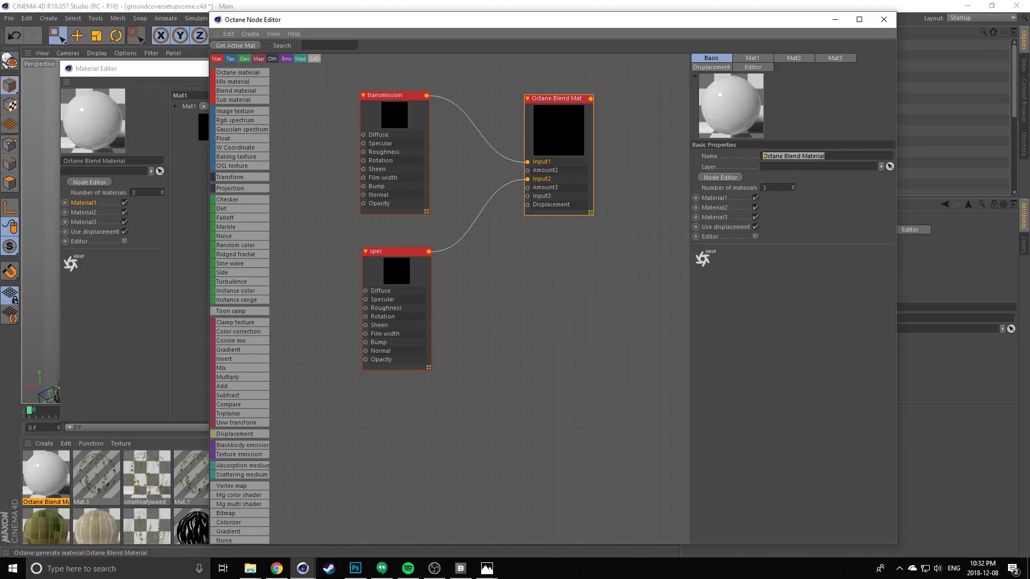
pyautogui.write('leaf')
pyautogui.write('ds')
pyautogui.click(591, 275)
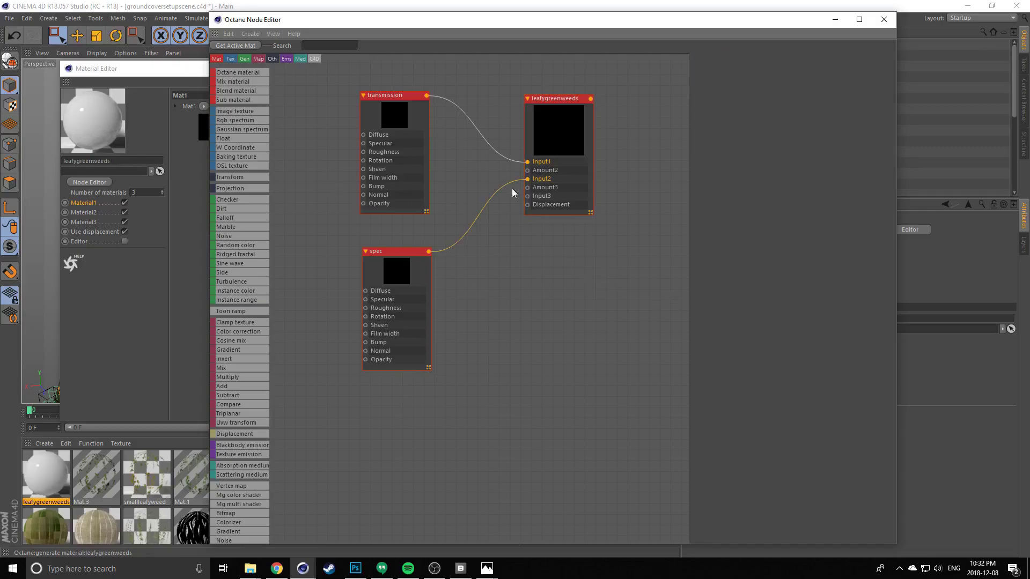
# Move the leafygreenweeds node farther right of the transmission and spec sub-material nodes
pyautogui.moveTo(483, 168); pyautogui.dragTo(513, 175, button='middle')
pyautogui.moveTo(581, 148); pyautogui.dragTo(608, 169)
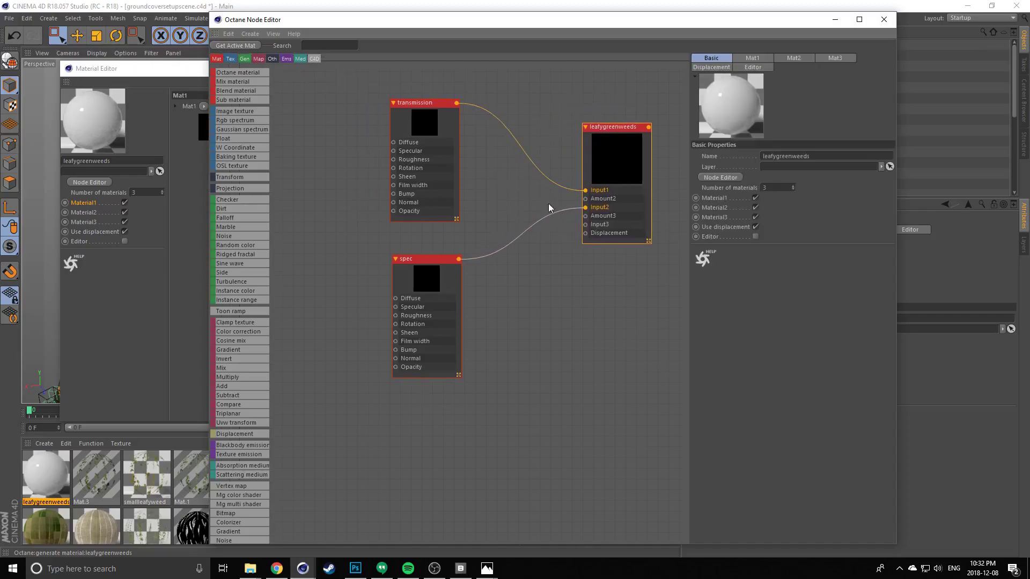
pyautogui.moveTo(432, 170); pyautogui.dragTo(433, 167)
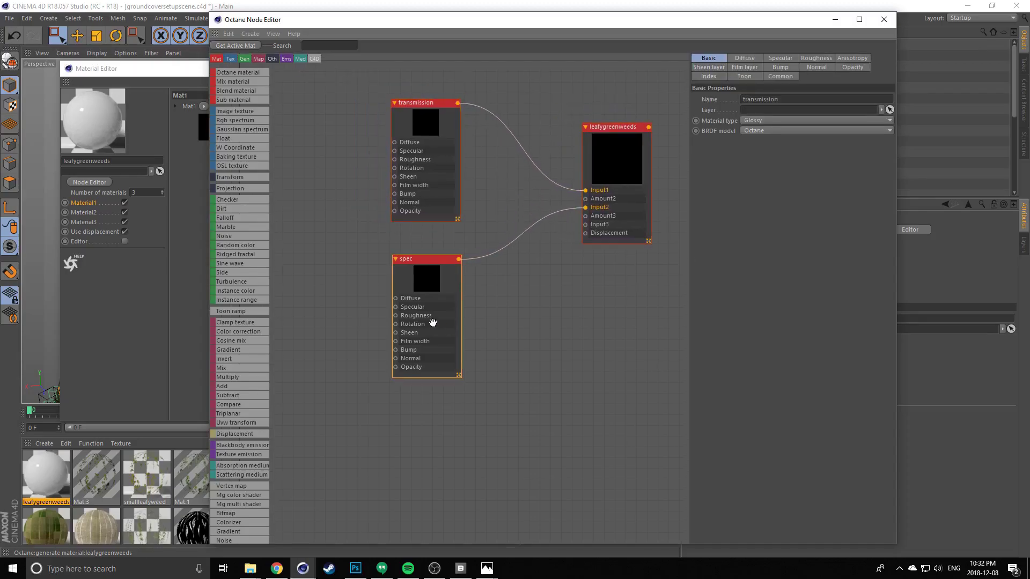
pyautogui.click(456, 366)
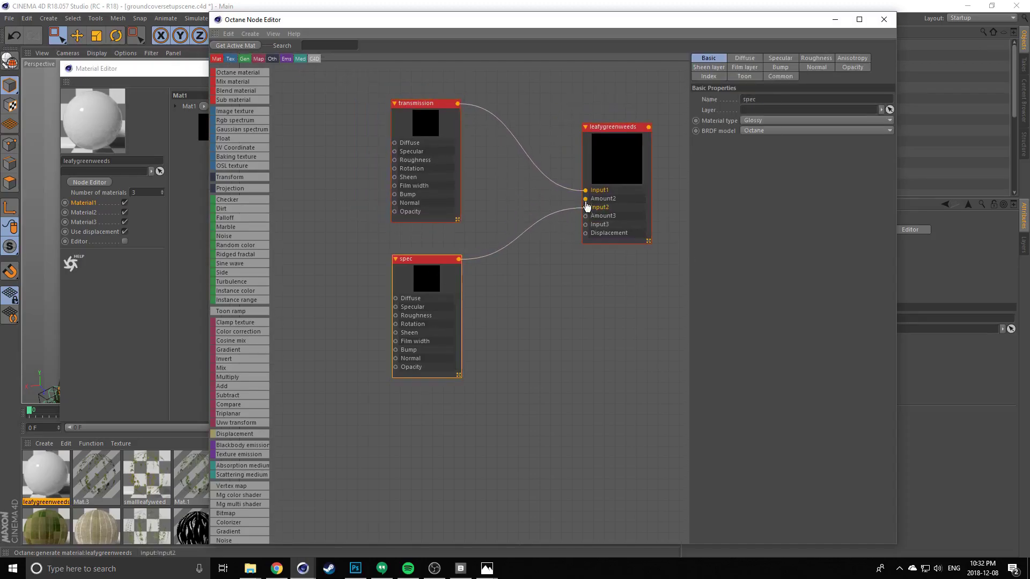
# Set the Mat2 mix amount of the leafygreenweeds blend material to about 0.49
pyautogui.click(627, 224)
pyautogui.click(754, 58)
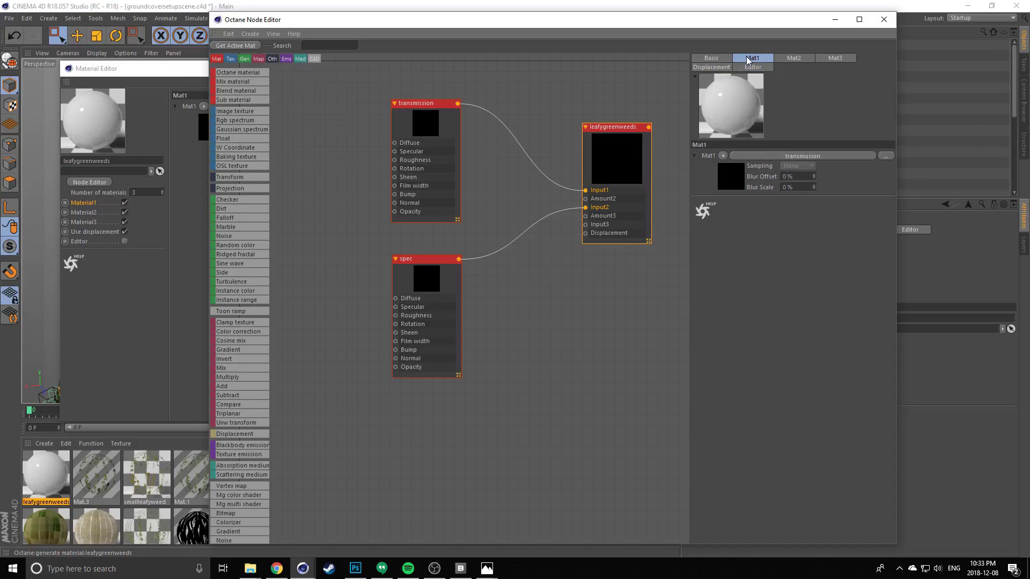
pyautogui.click(790, 57)
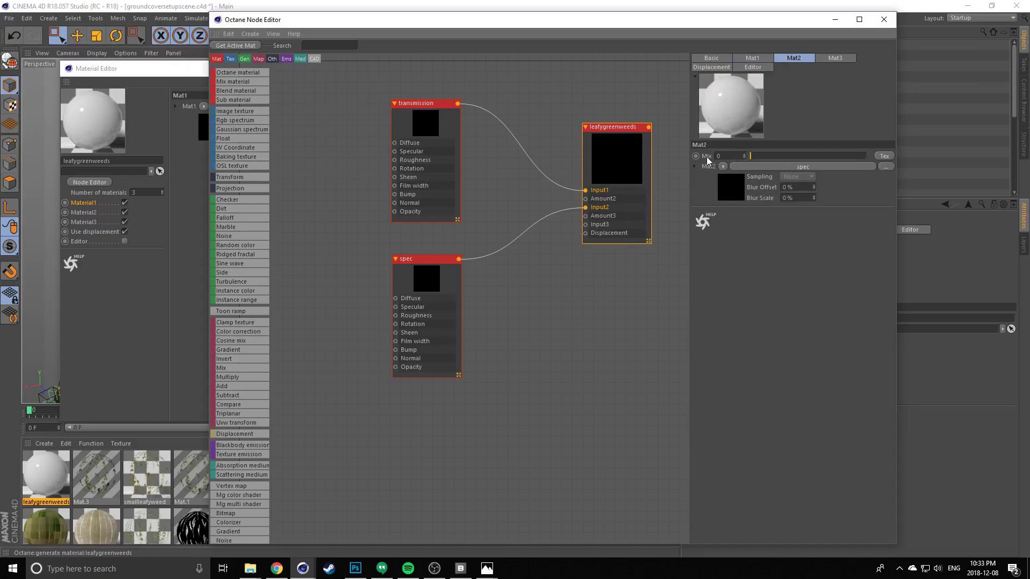
pyautogui.moveTo(750, 157)
pyautogui.mouseDown()
pyautogui.moveTo(893, 163)
pyautogui.moveTo(735, 166)
pyautogui.mouseUp()
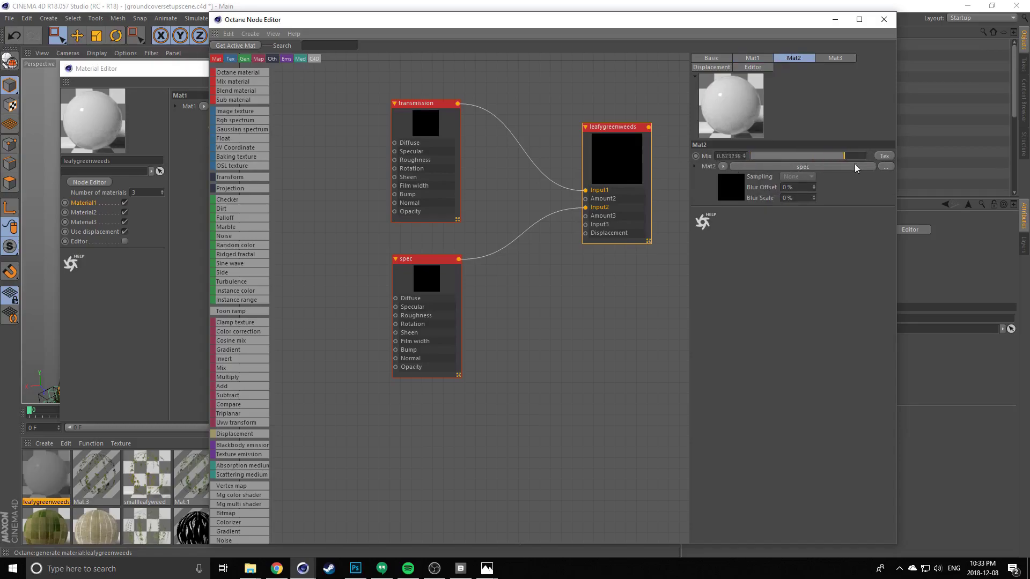
pyautogui.moveTo(855, 164); pyautogui.dragTo(842, 161)
pyautogui.moveTo(730, 161); pyautogui.dragTo(862, 166)
pyautogui.moveTo(765, 154)
pyautogui.mouseDown()
pyautogui.moveTo(808, 161)
pyautogui.moveTo(800, 167)
pyautogui.moveTo(808, 170)
pyautogui.mouseUp()
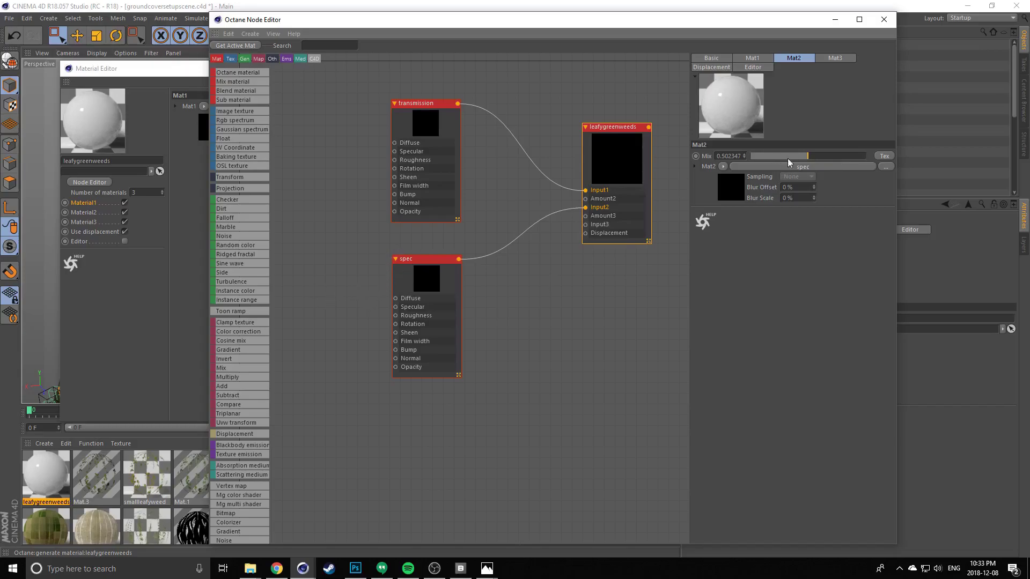
pyautogui.moveTo(816, 155)
pyautogui.mouseDown()
pyautogui.moveTo(839, 156)
pyautogui.moveTo(808, 166)
pyautogui.mouseUp()
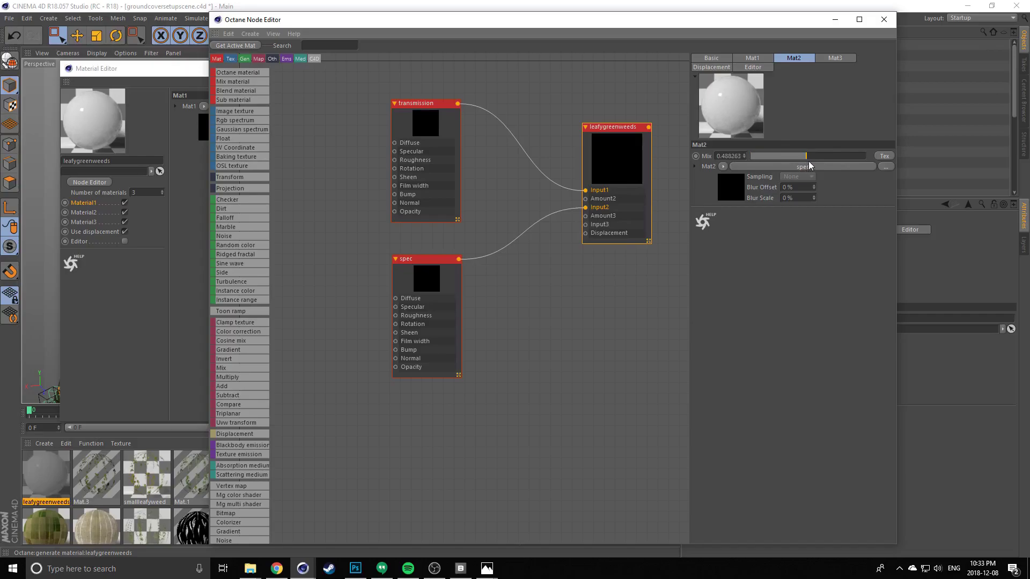
# Move the transmission node slightly up and the spec node slightly down to space them apart
pyautogui.moveTo(429, 190); pyautogui.dragTo(435, 177)
pyautogui.moveTo(424, 333); pyautogui.dragTo(423, 338)
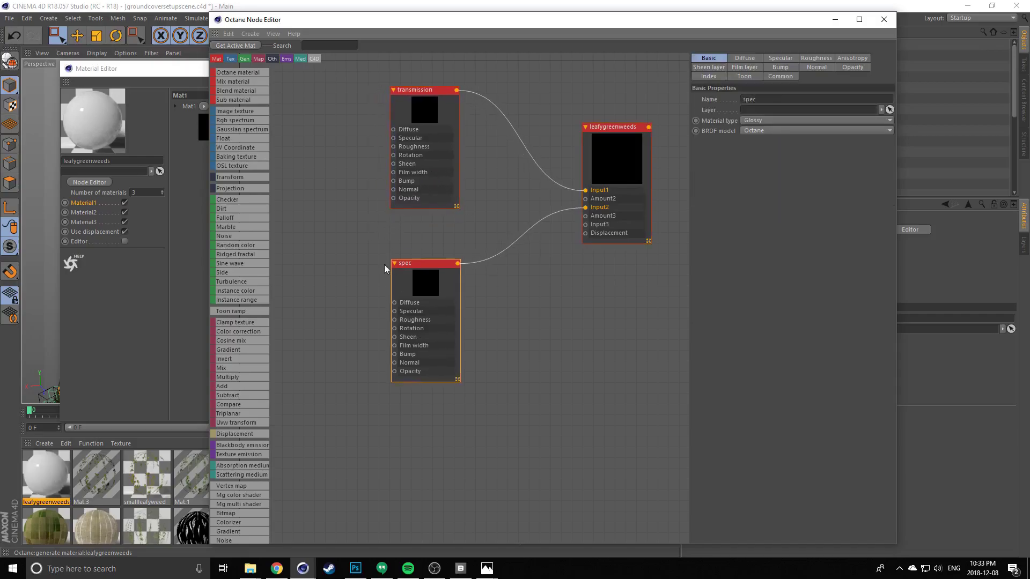
# Switch to the plant_groundcover_rjfffsa2 folder in File Explorer, bring its window fully into view and clear the file selection
pyautogui.moveTo(344, 212); pyautogui.dragTo(425, 235, button='middle')
pyautogui.scroll(-5, 407, 225)
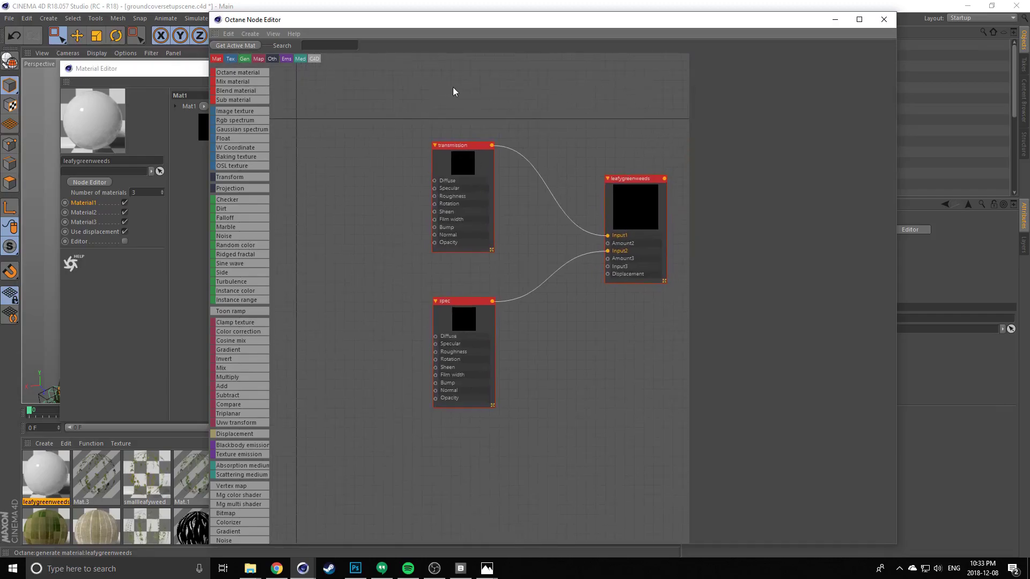
pyautogui.moveTo(449, 103); pyautogui.dragTo(642, 395)
pyautogui.moveTo(356, 256); pyautogui.dragTo(383, 253, button='middle')
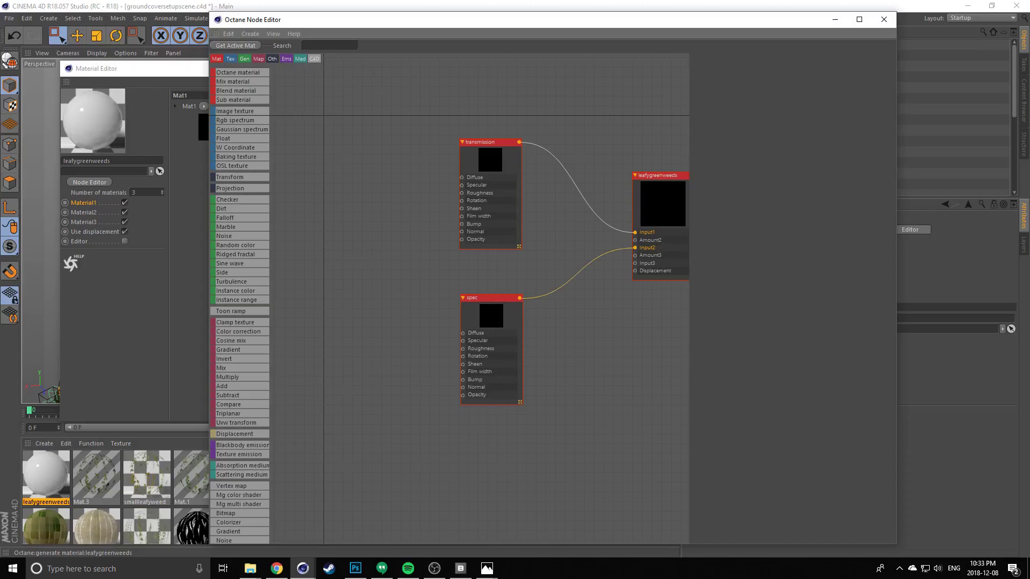
pyautogui.hotkey('alt', 'Tab')
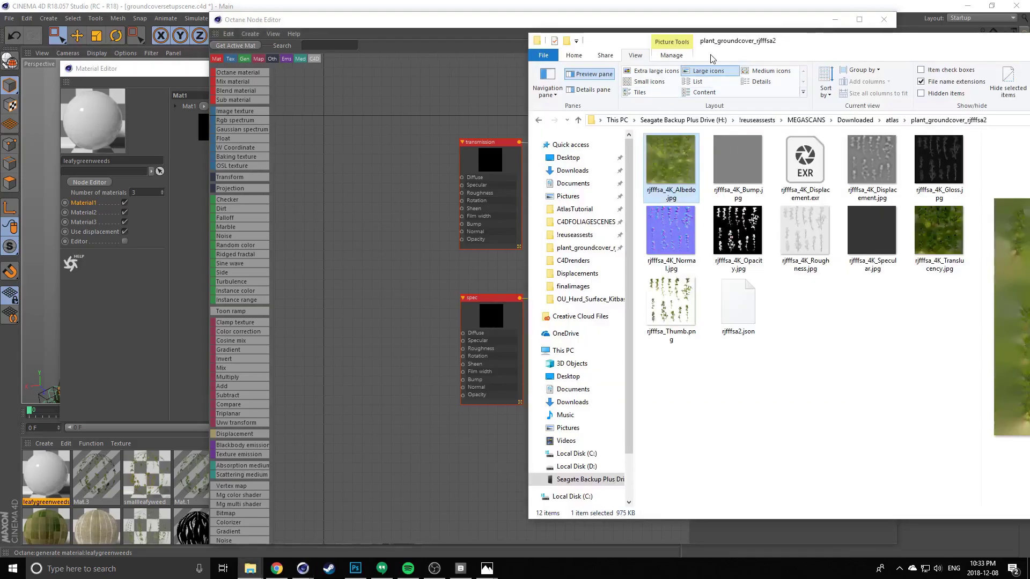
pyautogui.moveTo(753, 57); pyautogui.dragTo(545, 66)
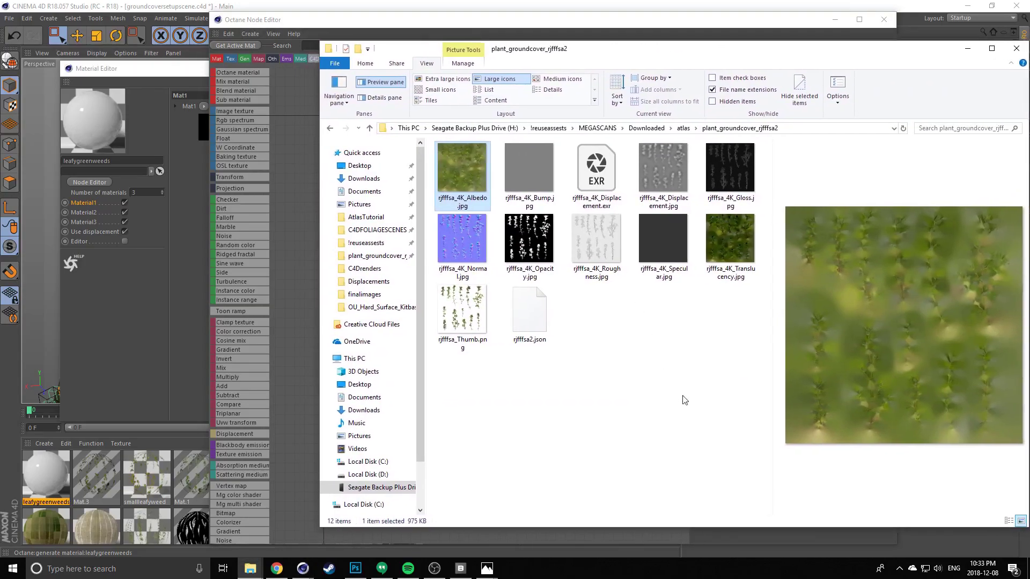
pyautogui.moveTo(736, 392); pyautogui.dragTo(462, 163)
pyautogui.click(563, 161)
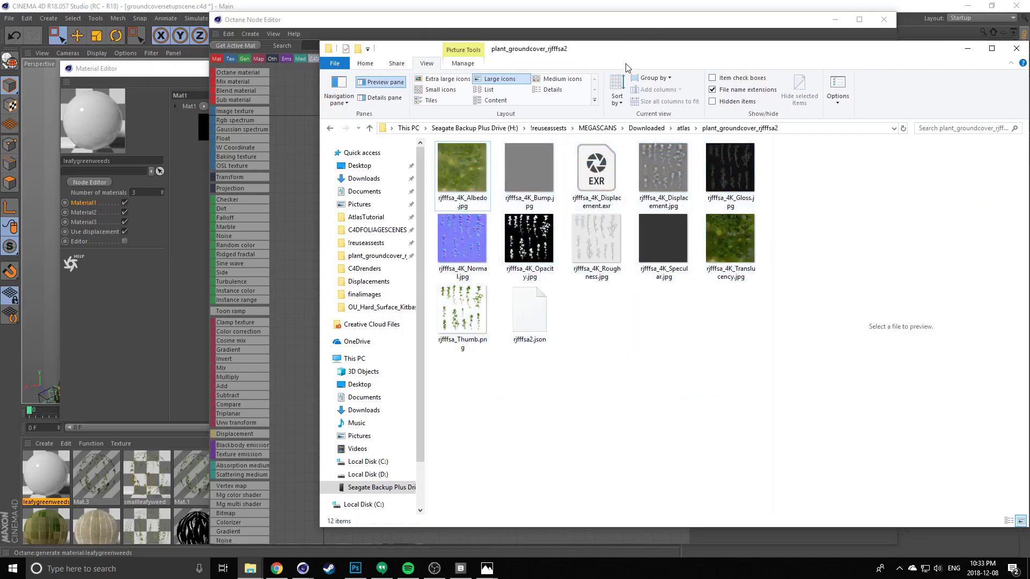
pyautogui.moveTo(624, 56); pyautogui.dragTo(591, 67)
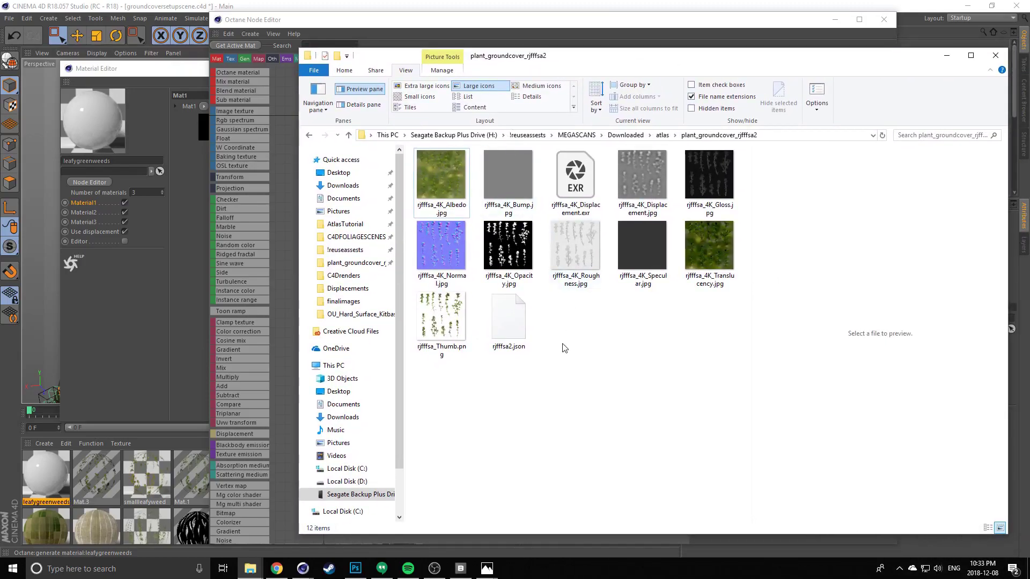
# Preview the rjfffsa_4K Albedo, Normal, Opacity, Roughness and Gloss maps while adding each to the file selection
pyautogui.click(441, 173)
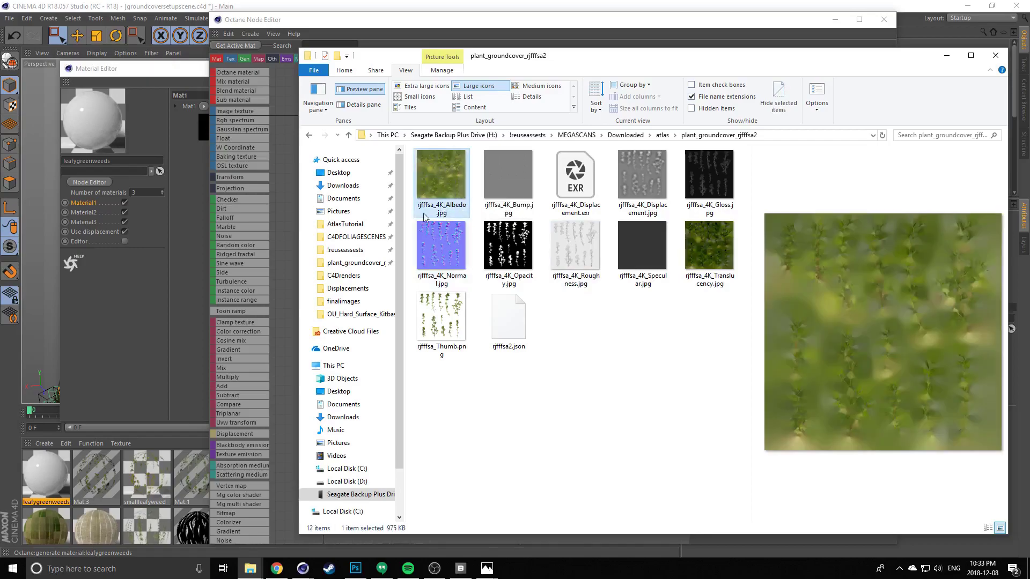
pyautogui.keyDown('ctrl'); pyautogui.click(429, 251); pyautogui.keyUp('ctrl')
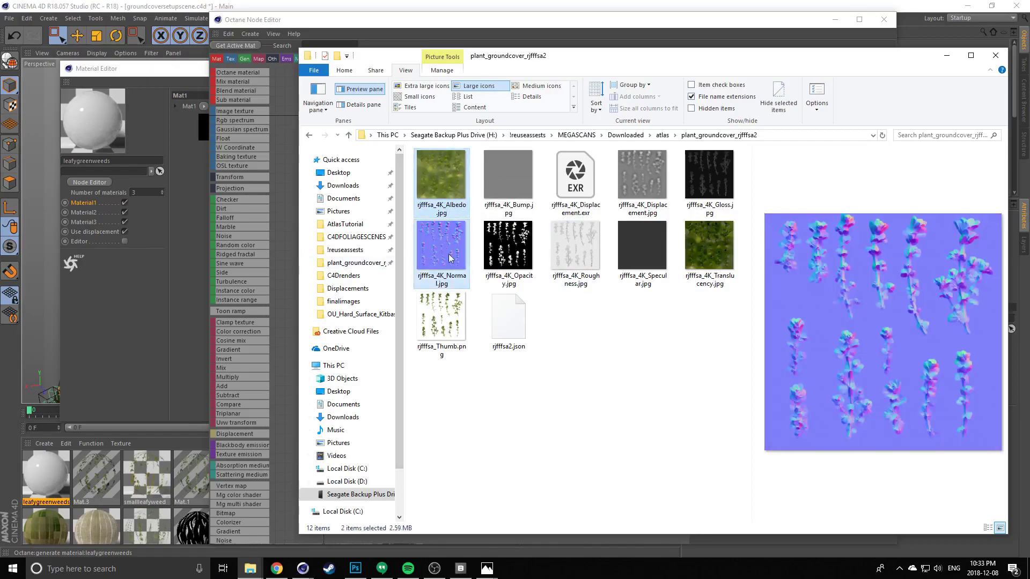
pyautogui.keyDown('ctrl'); pyautogui.click(509, 248); pyautogui.keyUp('ctrl')
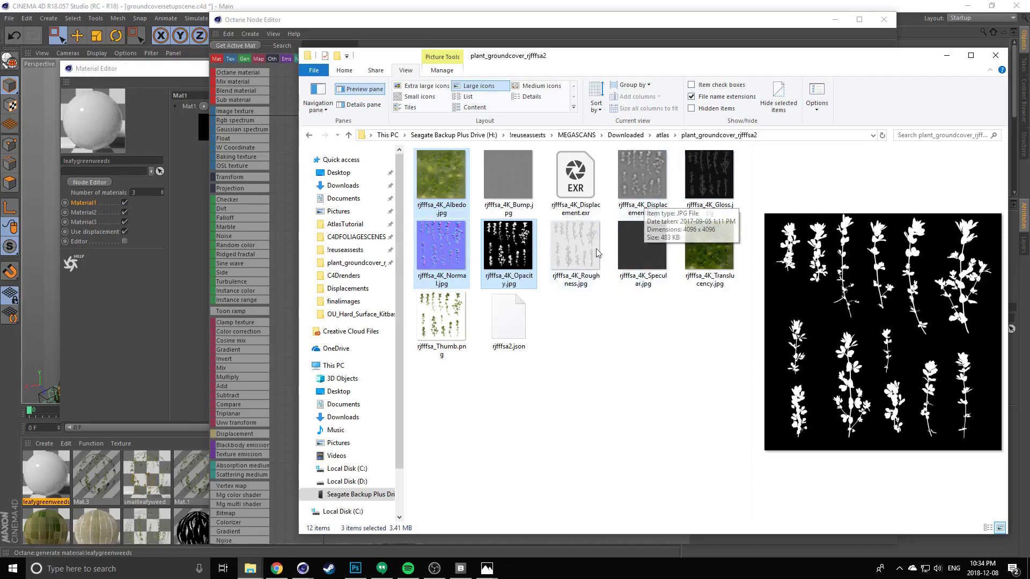
pyautogui.keyDown('ctrl'); pyautogui.click(577, 244); pyautogui.keyUp('ctrl')
pyautogui.keyDown('ctrl'); pyautogui.click(708, 170); pyautogui.keyUp('ctrl')
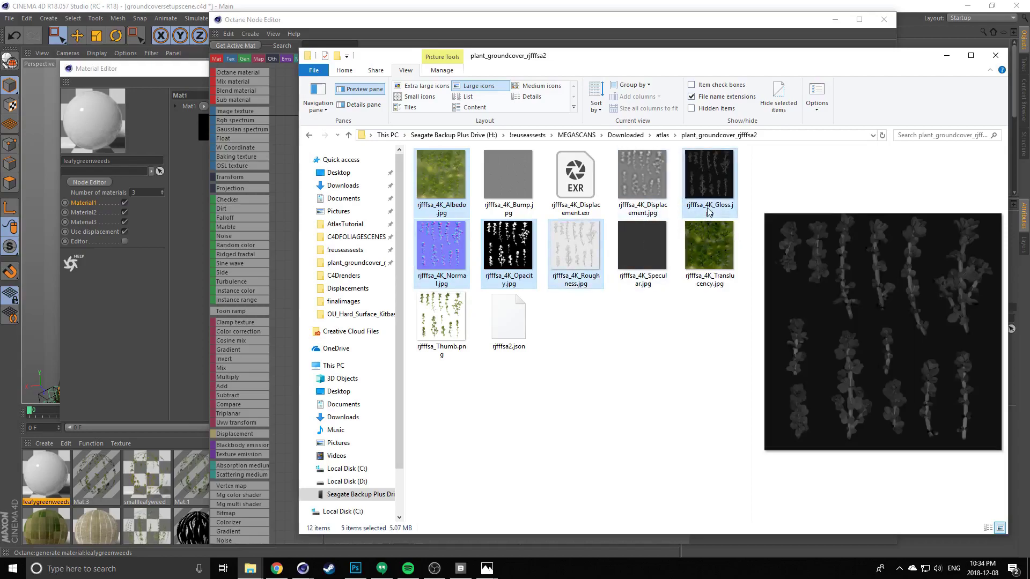
# Compare the Roughness, Gloss, Displacement and Specular maps one at a time and enlarge the file preview
pyautogui.click(576, 245)
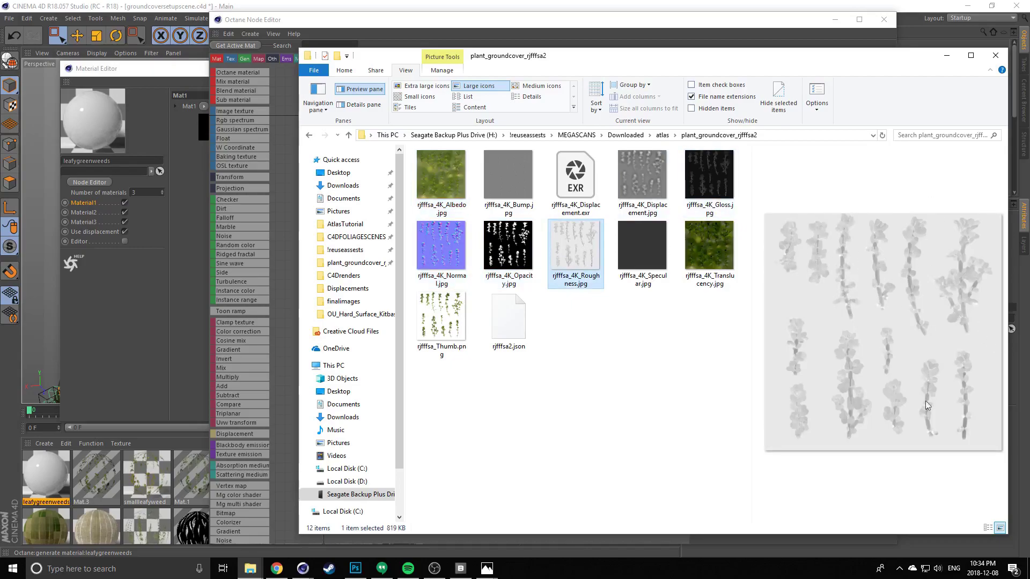
pyautogui.click(710, 176)
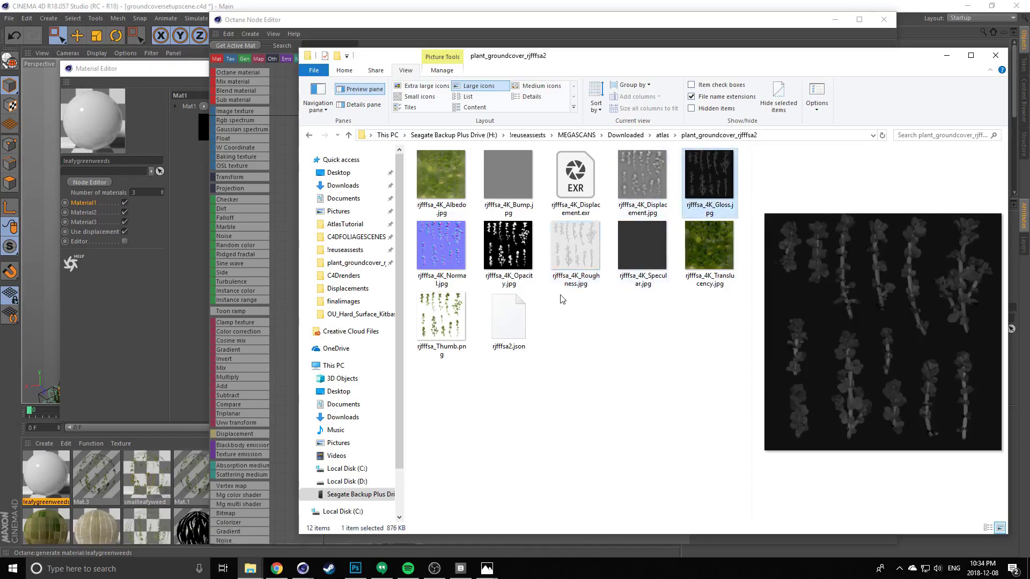
pyautogui.click(643, 177)
pyautogui.click(623, 266)
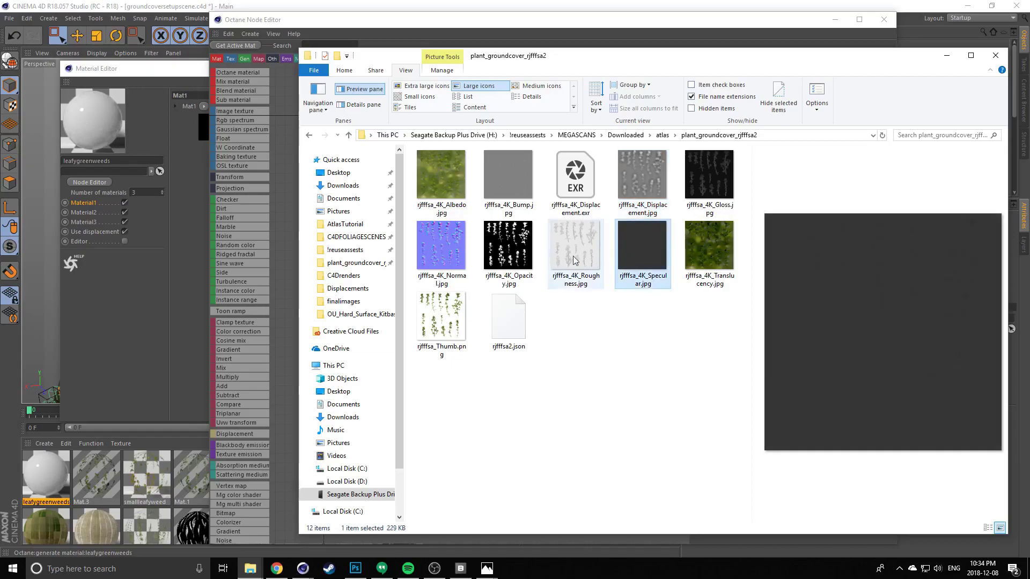
pyautogui.click(574, 260)
pyautogui.click(635, 253)
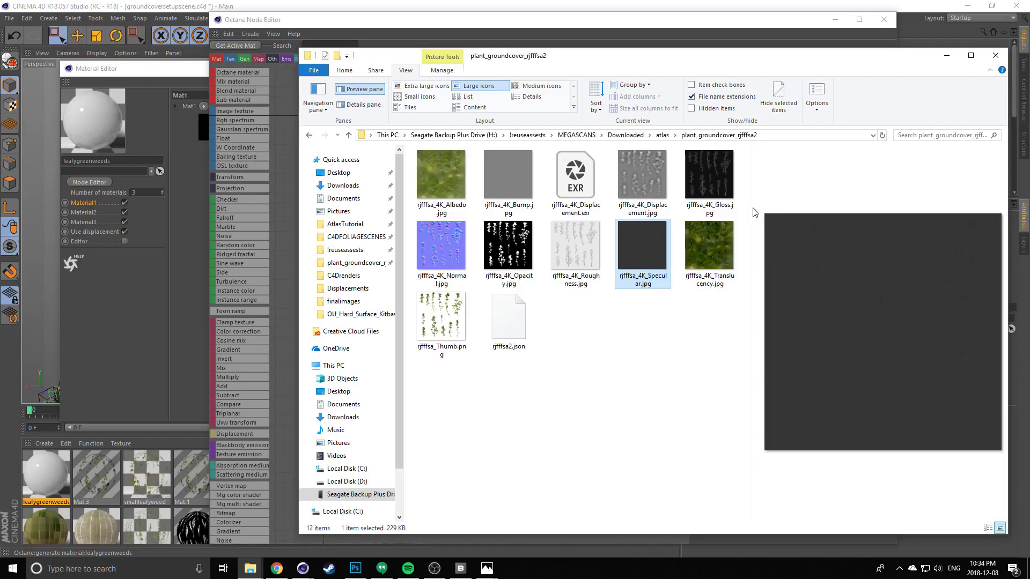
pyautogui.moveTo(751, 212); pyautogui.dragTo(627, 193)
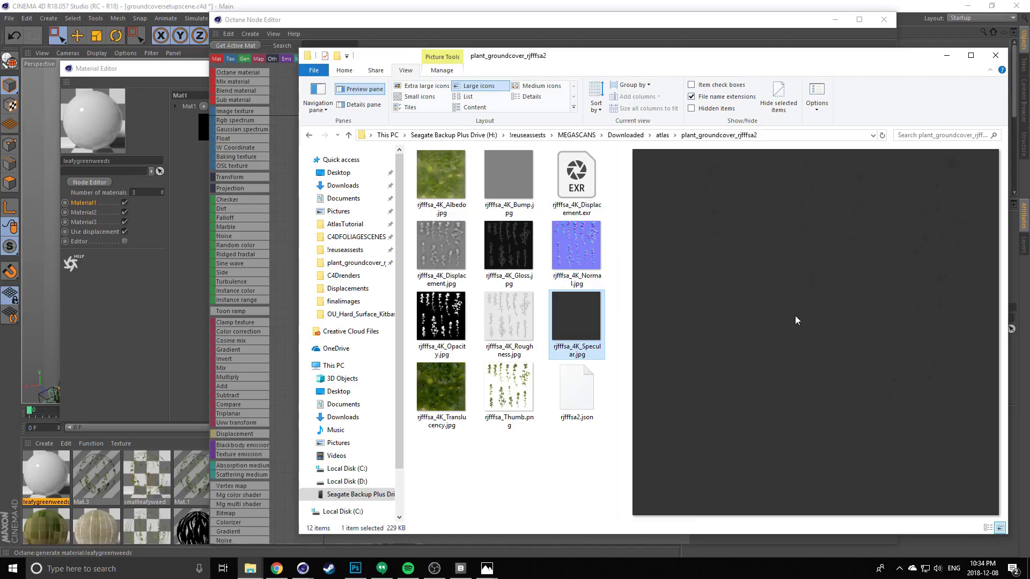
# Bring the Albedo, Normal, Opacity and Roughness maps into the Octane Node Editor as image textures beside the transmission and spec nodes
pyautogui.click(519, 317)
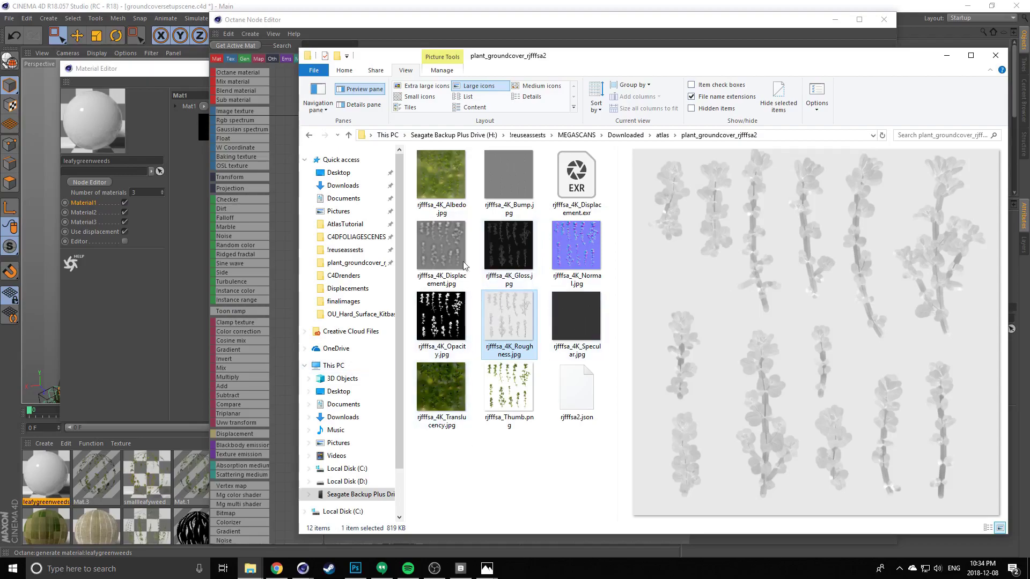
pyautogui.keyDown('ctrl'); pyautogui.click(439, 173); pyautogui.keyUp('ctrl')
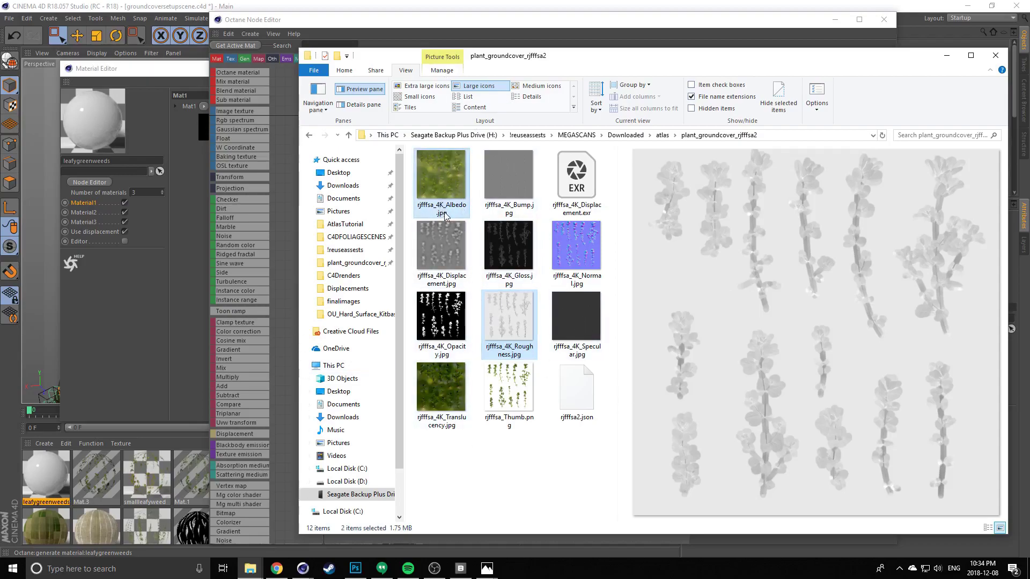
pyautogui.keyDown('ctrl'); pyautogui.click(583, 257); pyautogui.keyUp('ctrl')
pyautogui.keyDown('ctrl'); pyautogui.click(443, 317); pyautogui.keyUp('ctrl')
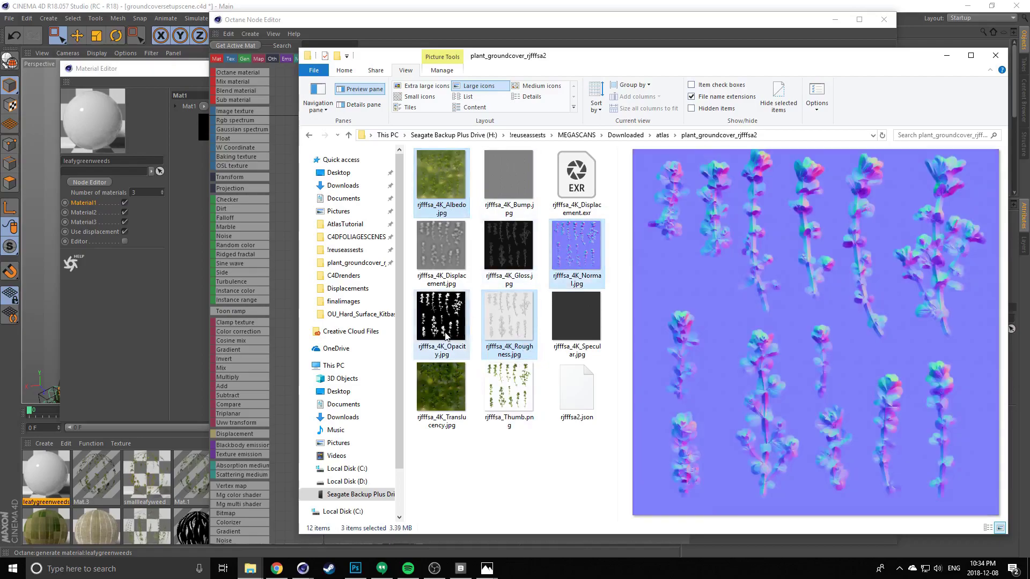
pyautogui.moveTo(593, 66); pyautogui.dragTo(873, 71)
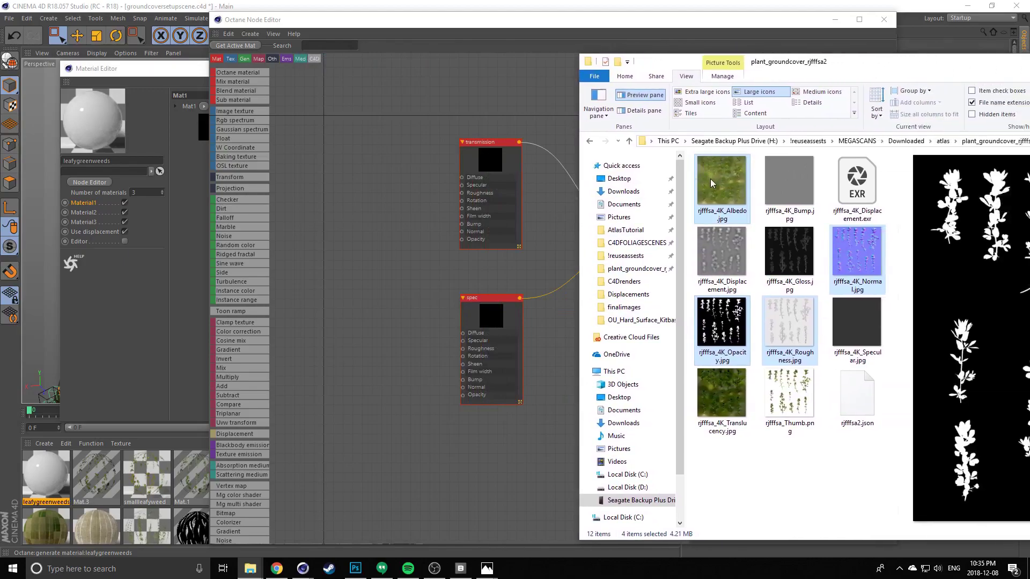
pyautogui.moveTo(333, 188); pyautogui.dragTo(334, 189)
pyautogui.click(357, 154)
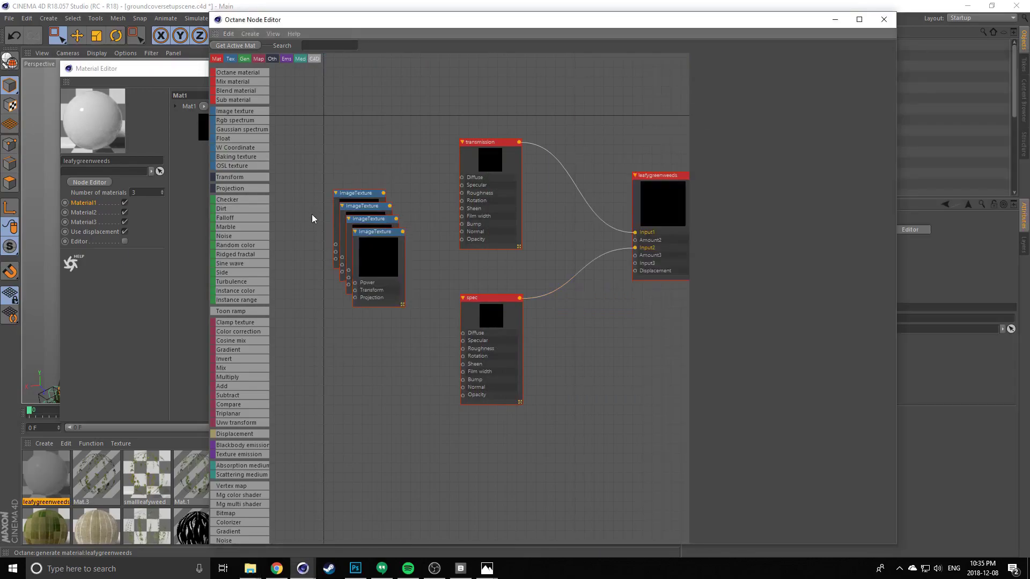
# Spread the four stacked ImageTexture nodes into a vertical column well left of the transmission and spec nodes
pyautogui.moveTo(319, 184); pyautogui.dragTo(379, 172, button='middle')
pyautogui.scroll(3, 404, 231)
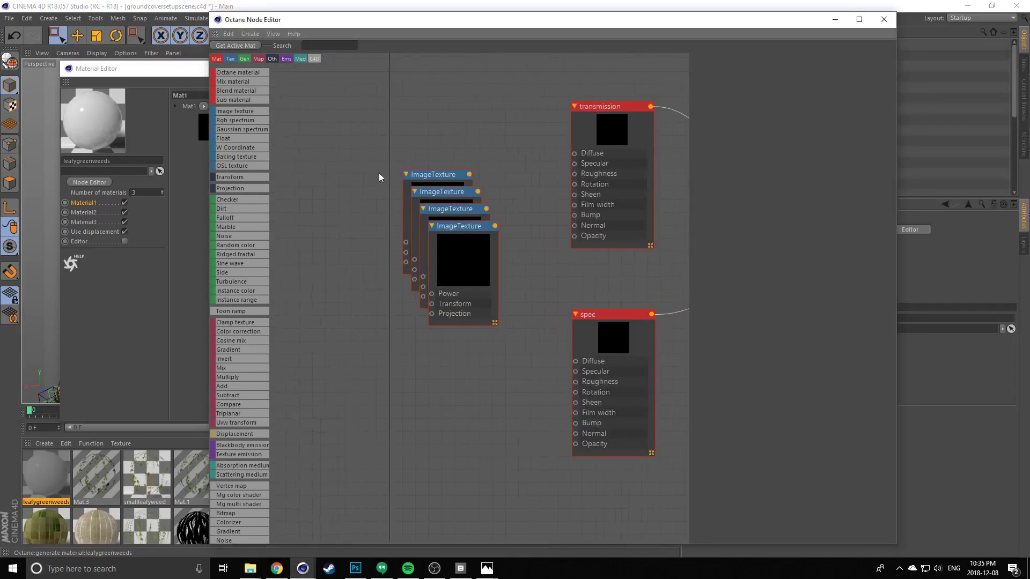
pyautogui.click(472, 266)
pyautogui.click(736, 60)
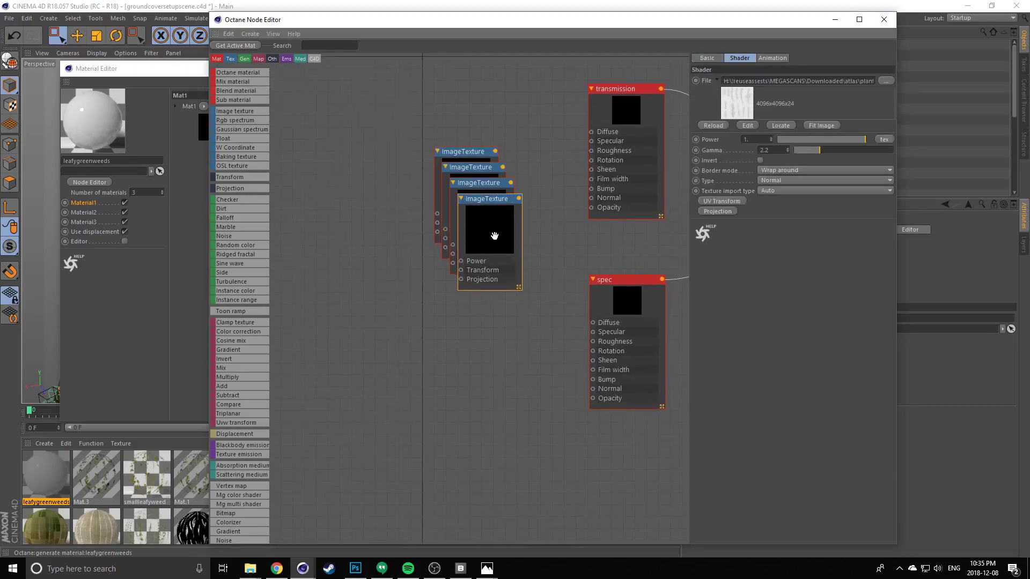
pyautogui.moveTo(494, 236); pyautogui.dragTo(384, 272)
pyautogui.click(462, 233)
pyautogui.moveTo(486, 235); pyautogui.dragTo(393, 425)
pyautogui.moveTo(472, 208); pyautogui.dragTo(449, 323)
pyautogui.click(467, 179)
pyautogui.moveTo(467, 179); pyautogui.dragTo(370, 141)
pyautogui.moveTo(374, 261); pyautogui.dragTo(368, 234)
pyautogui.moveTo(443, 320); pyautogui.dragTo(373, 318)
pyautogui.moveTo(386, 397); pyautogui.dragTo(384, 431)
pyautogui.click(391, 152)
pyautogui.click(409, 134)
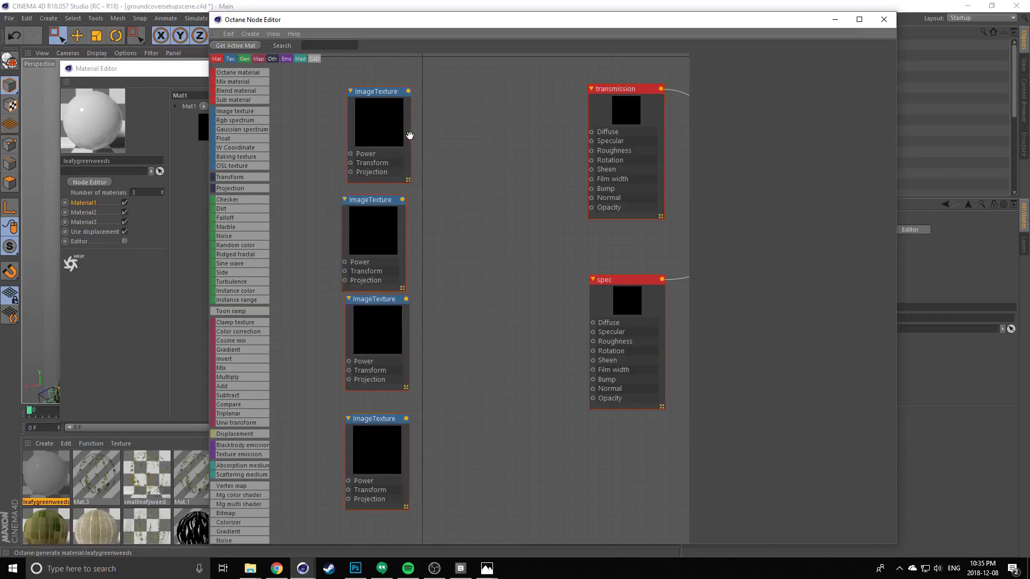
# Set the transmission sub-material's material type to Diffuse
pyautogui.moveTo(542, 245); pyautogui.dragTo(511, 243, button='middle')
pyautogui.click(584, 162)
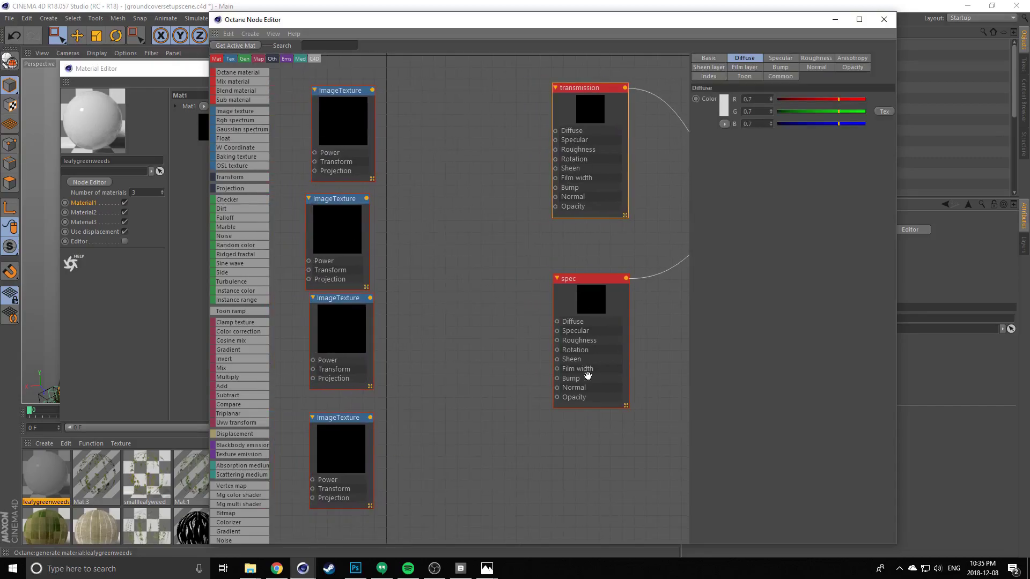
pyautogui.moveTo(587, 373); pyautogui.dragTo(586, 373)
pyautogui.click(599, 174)
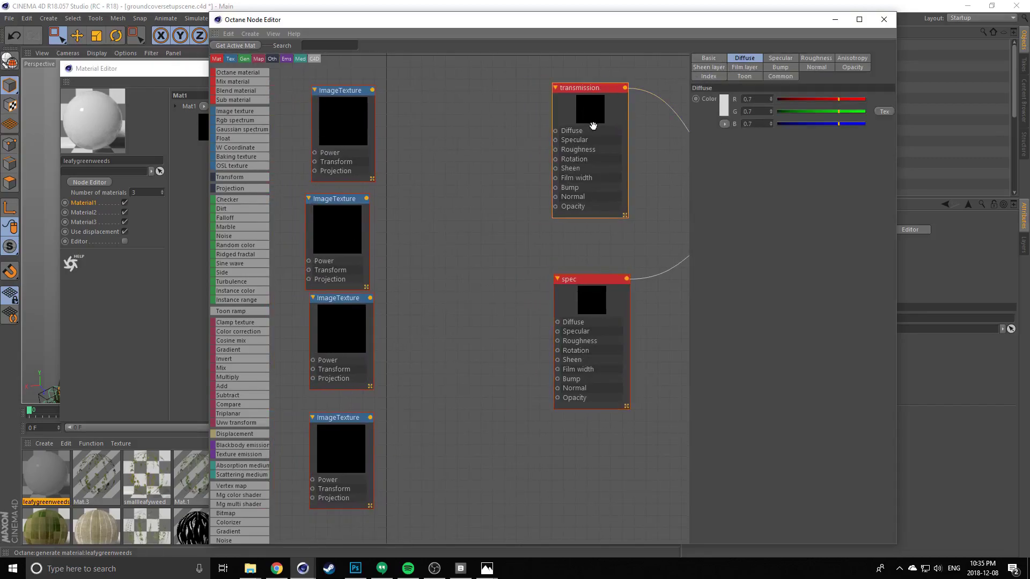
pyautogui.moveTo(593, 149); pyautogui.dragTo(587, 152)
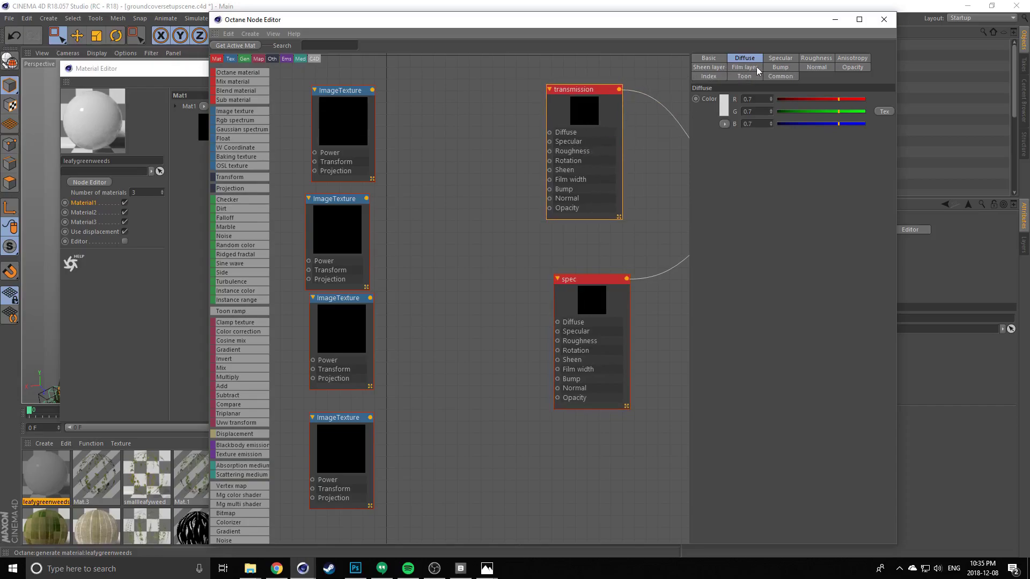
pyautogui.click(716, 57)
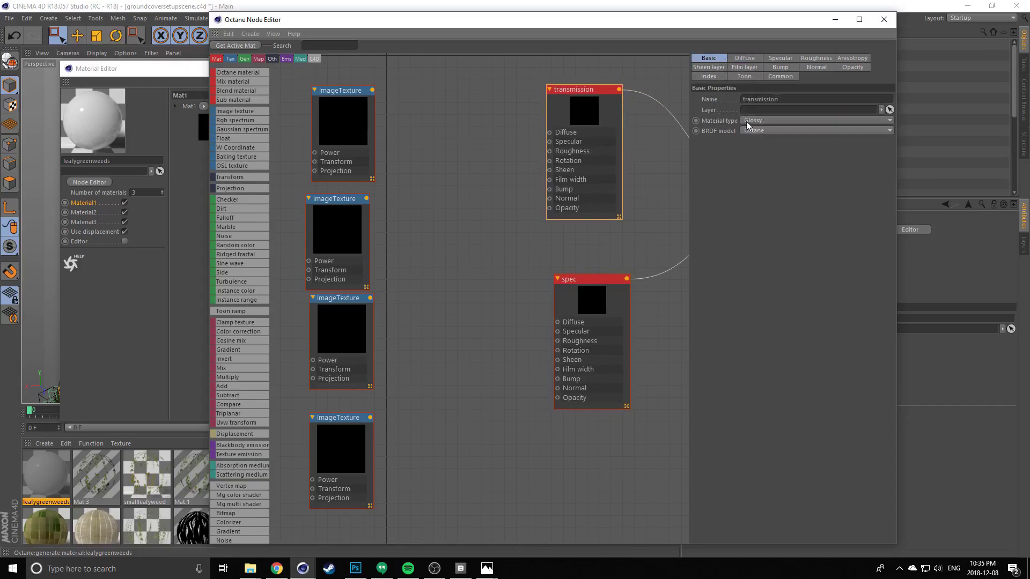
pyautogui.click(761, 120)
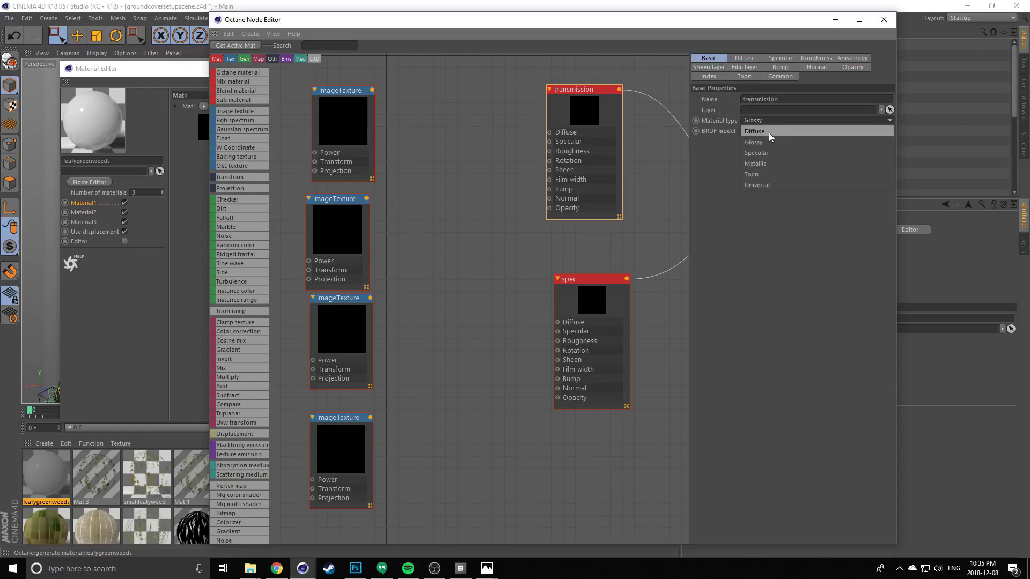
pyautogui.click(764, 130)
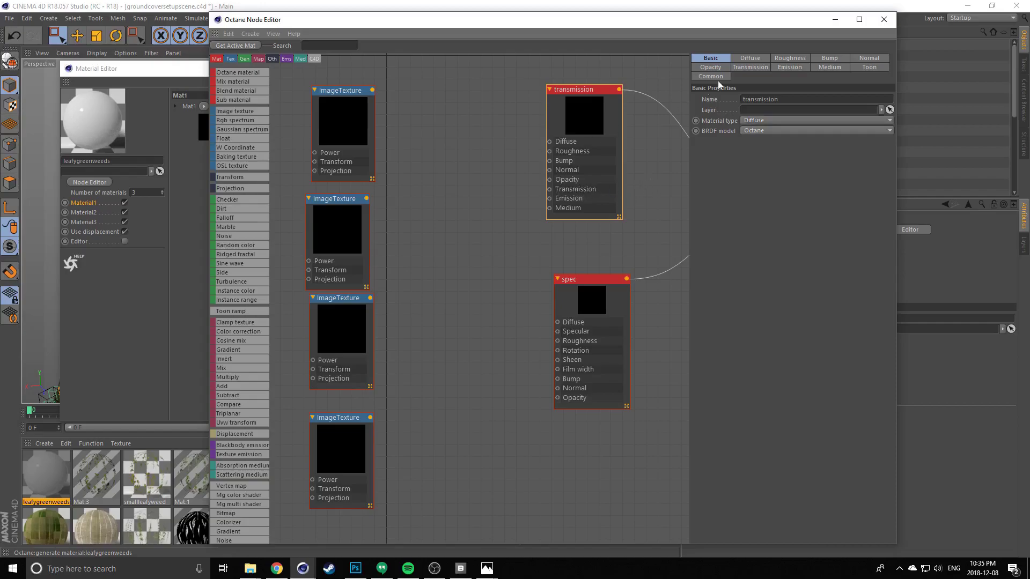
# Connect the albedo ImageTexture to the Diffuse inputs of both the transmission and spec nodes
pyautogui.click(404, 116)
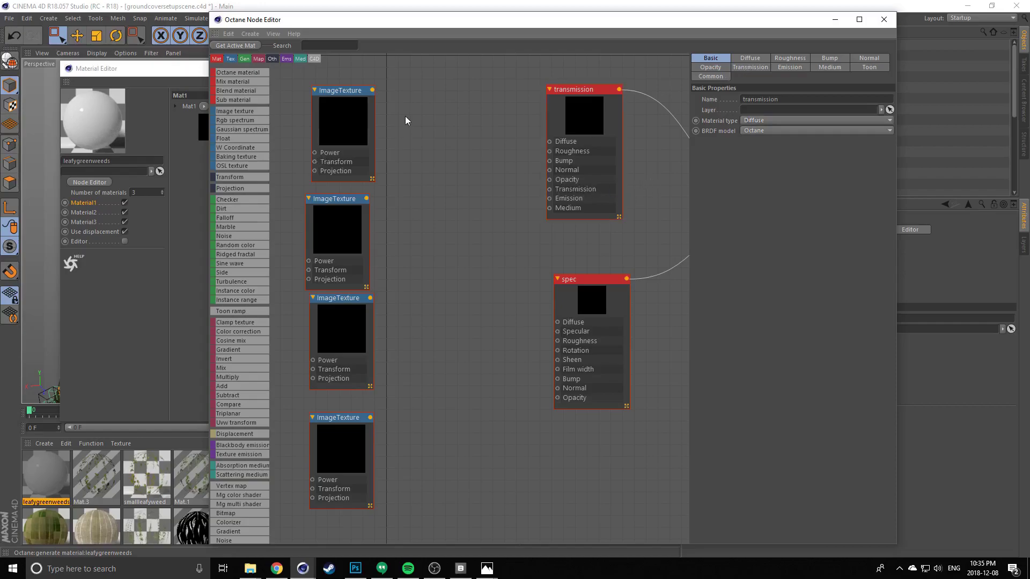
pyautogui.click(352, 123)
pyautogui.moveTo(372, 91); pyautogui.dragTo(550, 142)
pyautogui.moveTo(370, 95); pyautogui.dragTo(558, 322)
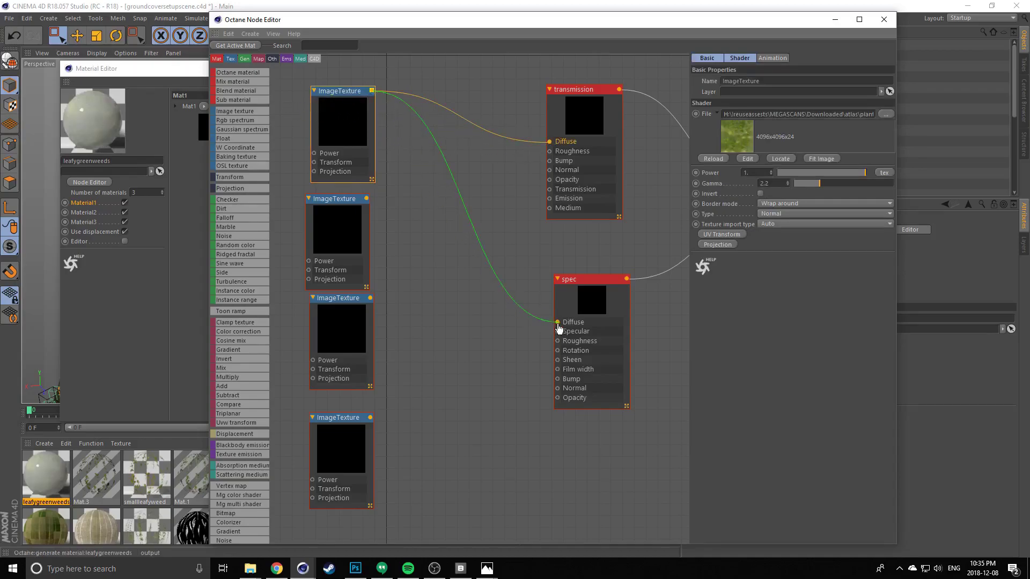
# Connect the roughness ImageTexture to the Roughness inputs of both the transmission and spec nodes
pyautogui.moveTo(409, 256); pyautogui.dragTo(387, 213, button='middle')
pyautogui.click(371, 188)
pyautogui.moveTo(373, 182); pyautogui.dragTo(558, 136)
pyautogui.moveTo(374, 184); pyautogui.dragTo(565, 325)
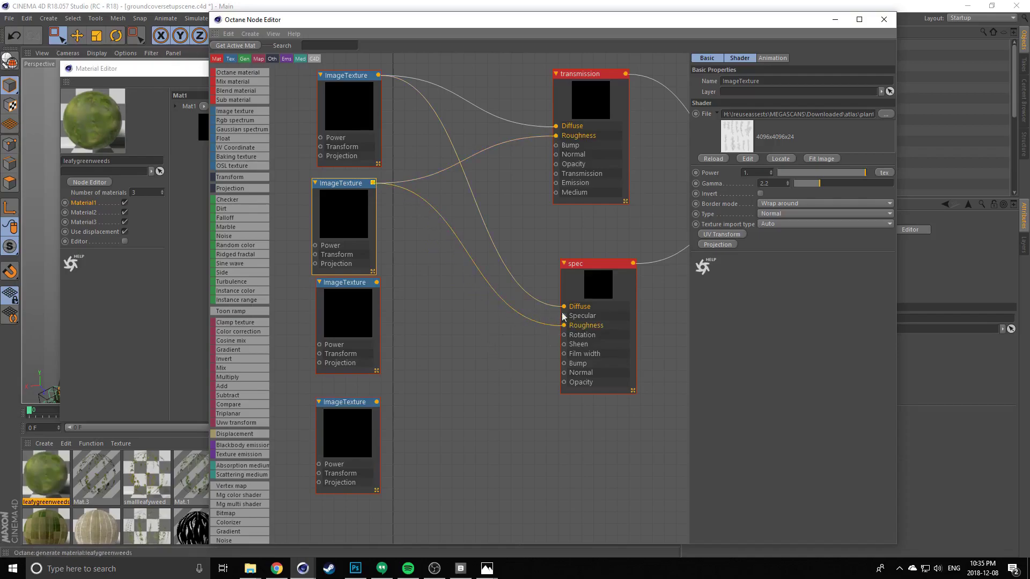
# Nudge the normal map's ImageTexture node slightly down, and set the spec node's Specular value to about 0.38
pyautogui.moveTo(561, 341); pyautogui.dragTo(553, 308, button='middle')
pyautogui.moveTo(354, 291); pyautogui.dragTo(342, 297)
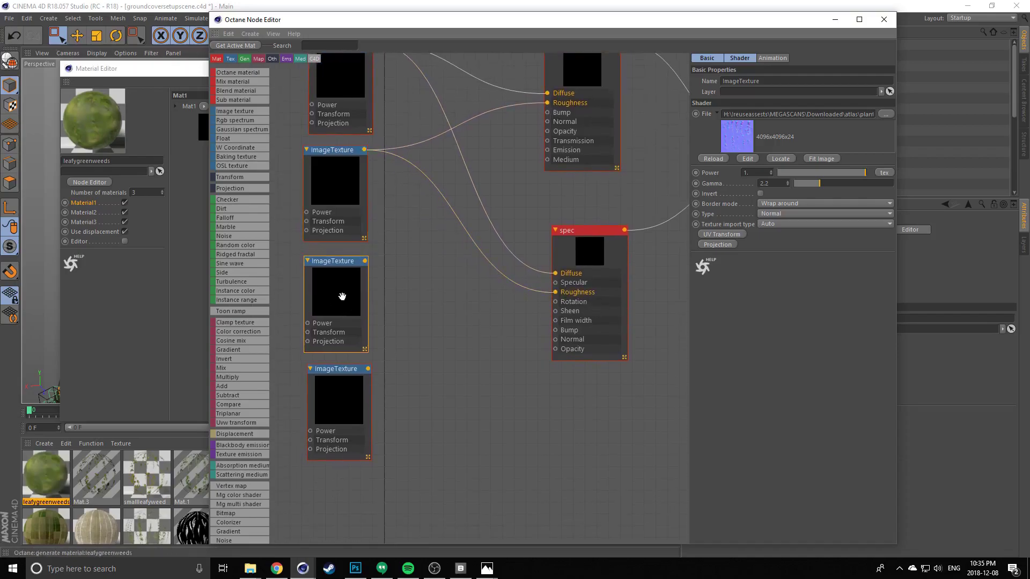
pyautogui.click(608, 250)
pyautogui.click(771, 59)
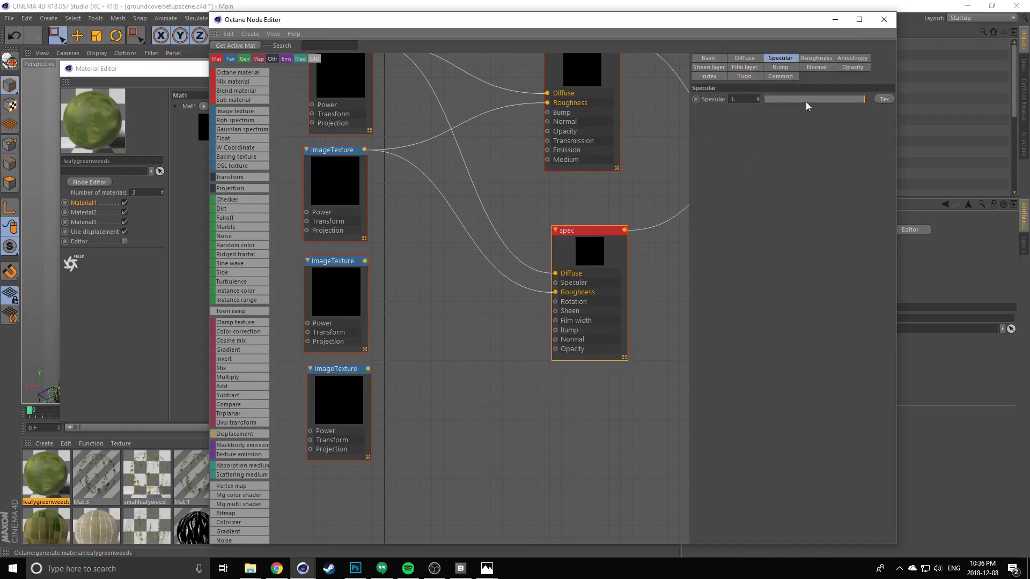
pyautogui.moveTo(805, 102); pyautogui.dragTo(803, 100)
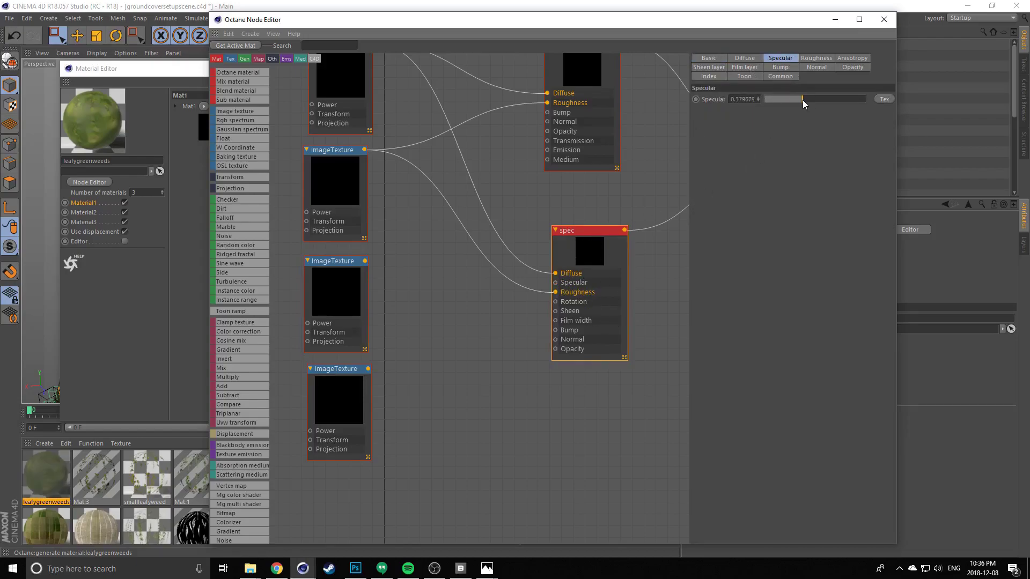
# Preview rjfffsa_4K_Specular.jpg in File Explorer's plant_groundcover_rjfffsa2 folder and return to the node editor
pyautogui.click(250, 568)
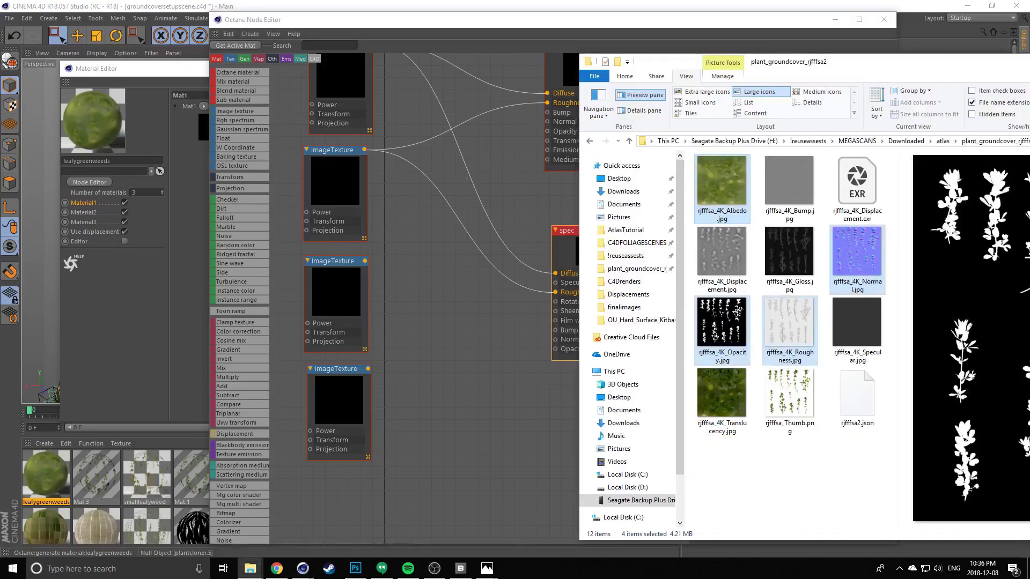
pyautogui.click(881, 333)
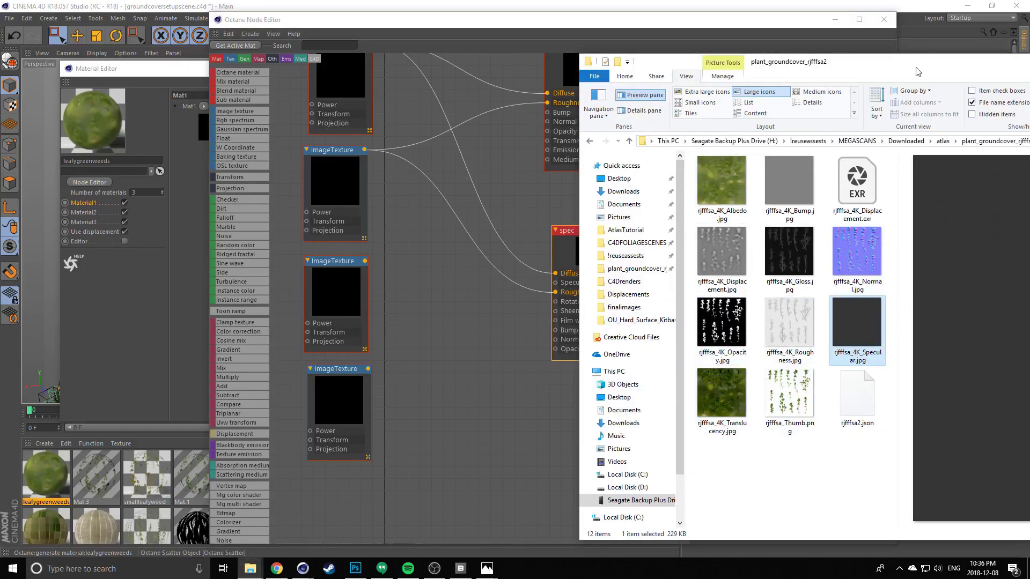
pyautogui.moveTo(916, 72); pyautogui.dragTo(600, 68)
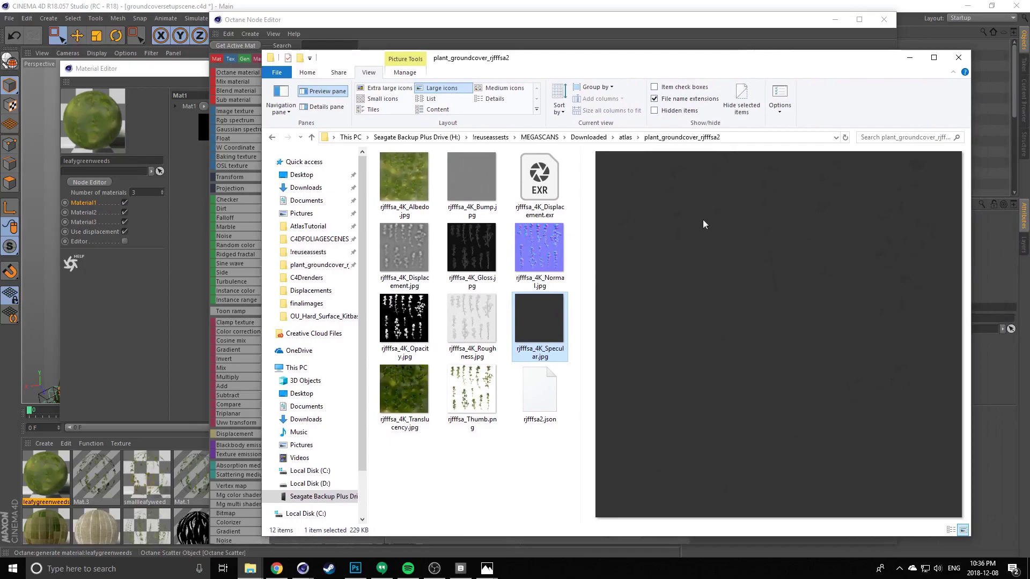
pyautogui.click(909, 58)
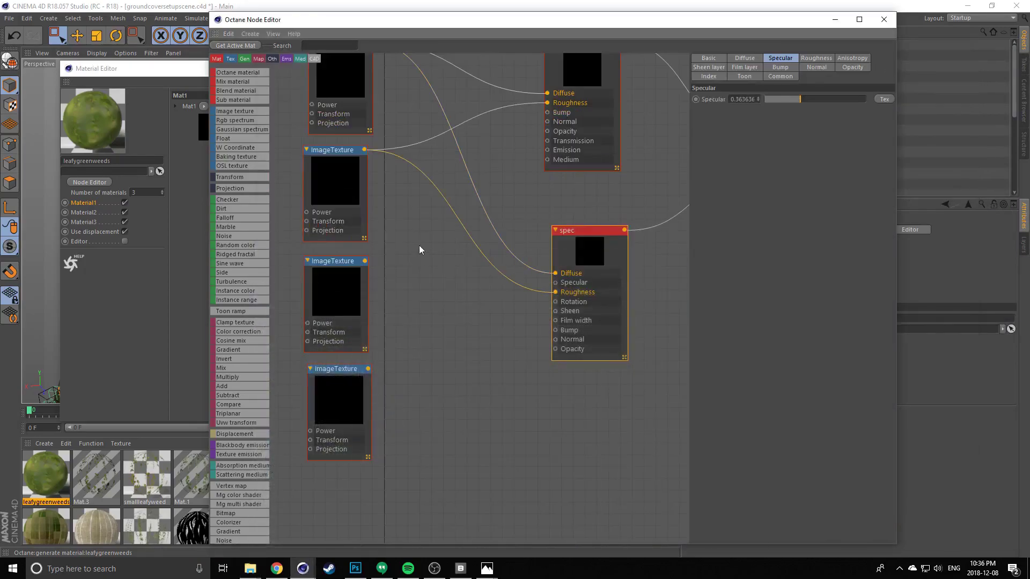
# Set the roughness map's ImageTexture Type to Float, keeping its node between the albedo and normal map nodes
pyautogui.moveTo(438, 239); pyautogui.dragTo(495, 276, button='middle')
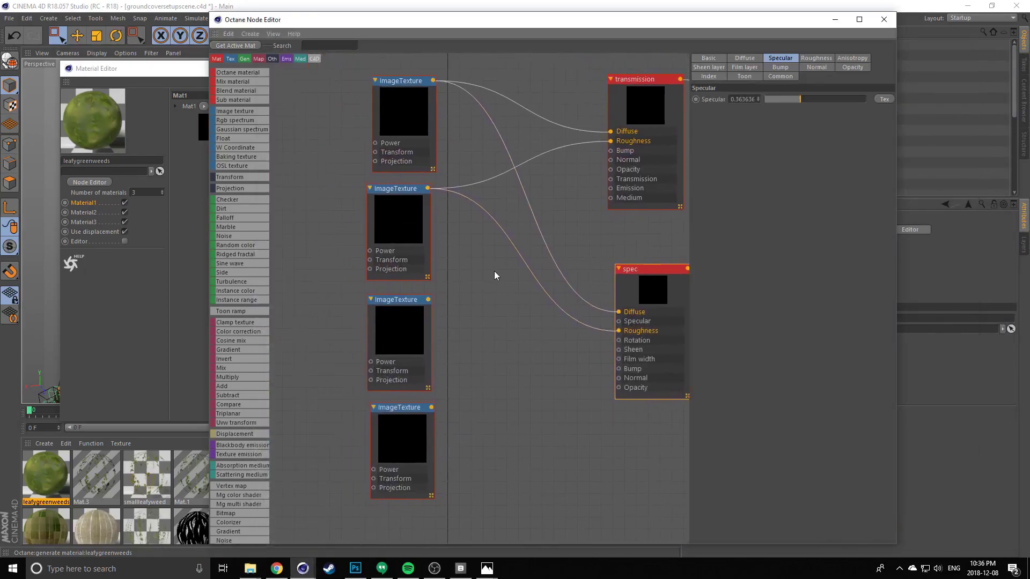
pyautogui.click(412, 242)
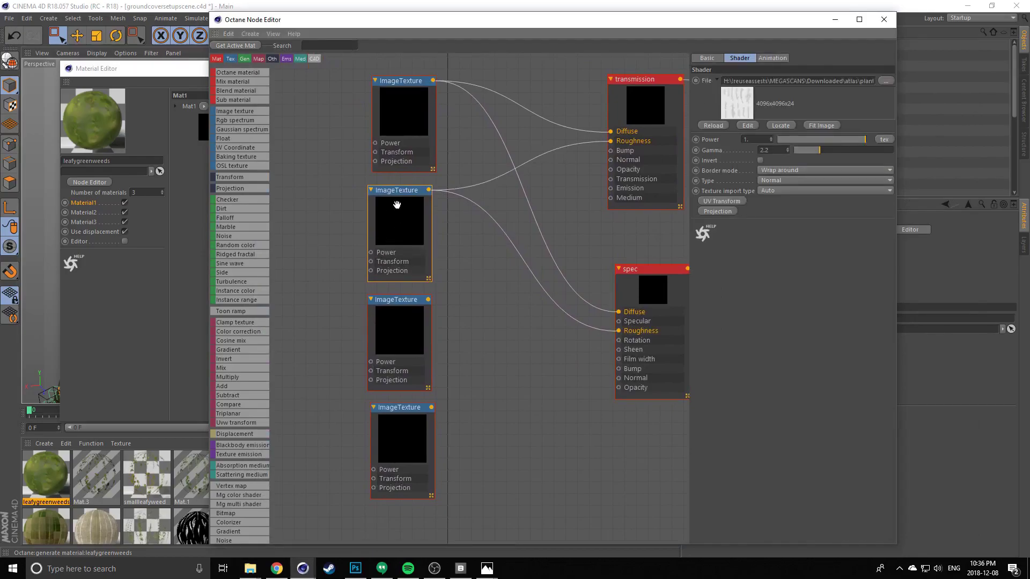
pyautogui.moveTo(396, 225); pyautogui.dragTo(396, 227)
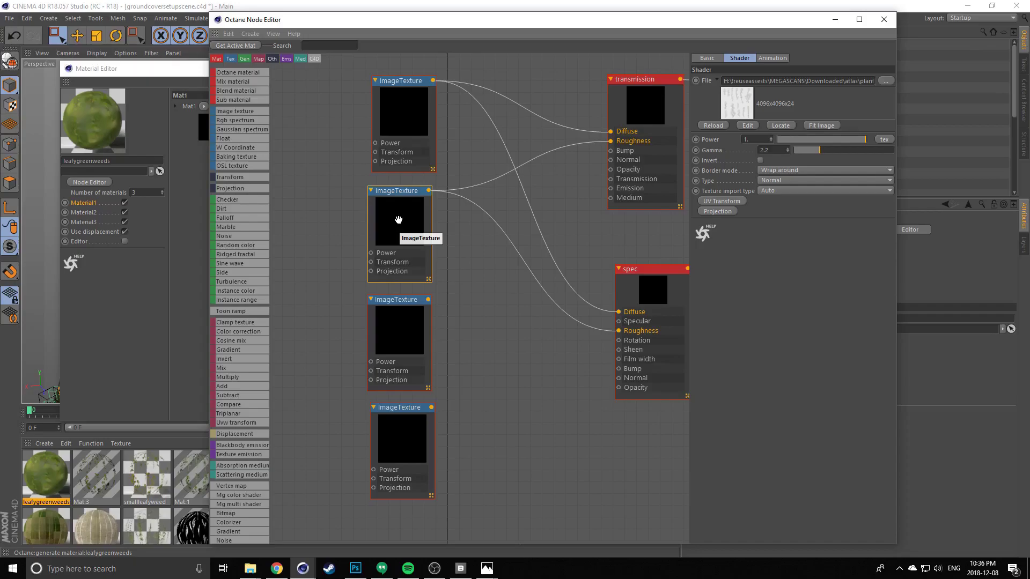
pyautogui.moveTo(400, 233); pyautogui.dragTo(401, 232)
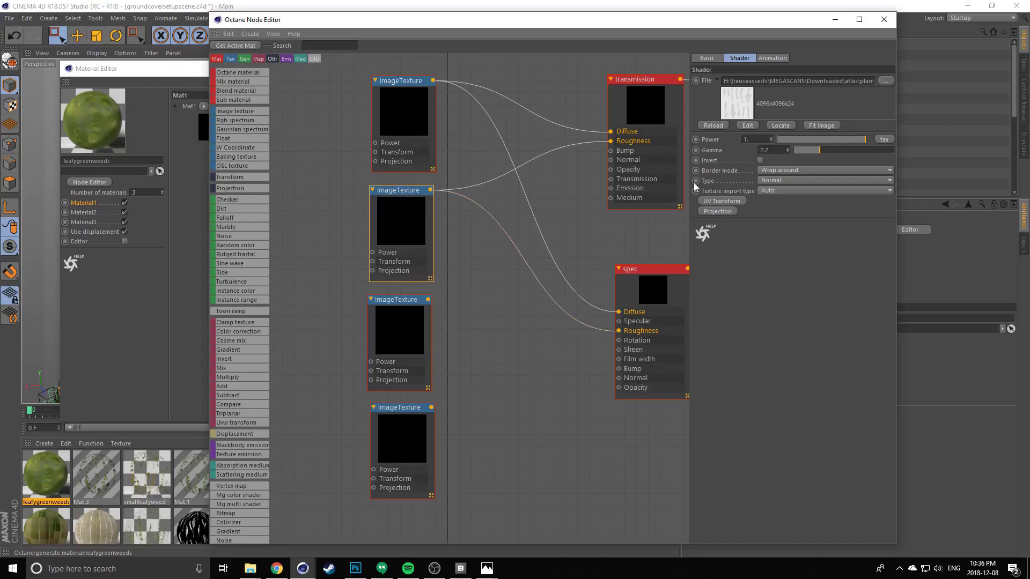
pyautogui.click(765, 185)
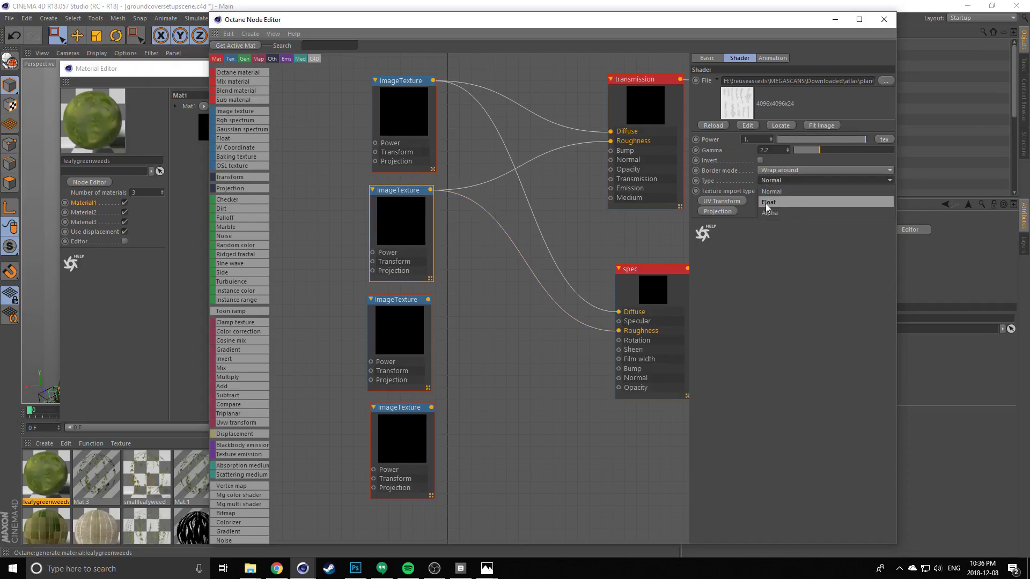
pyautogui.click(771, 190)
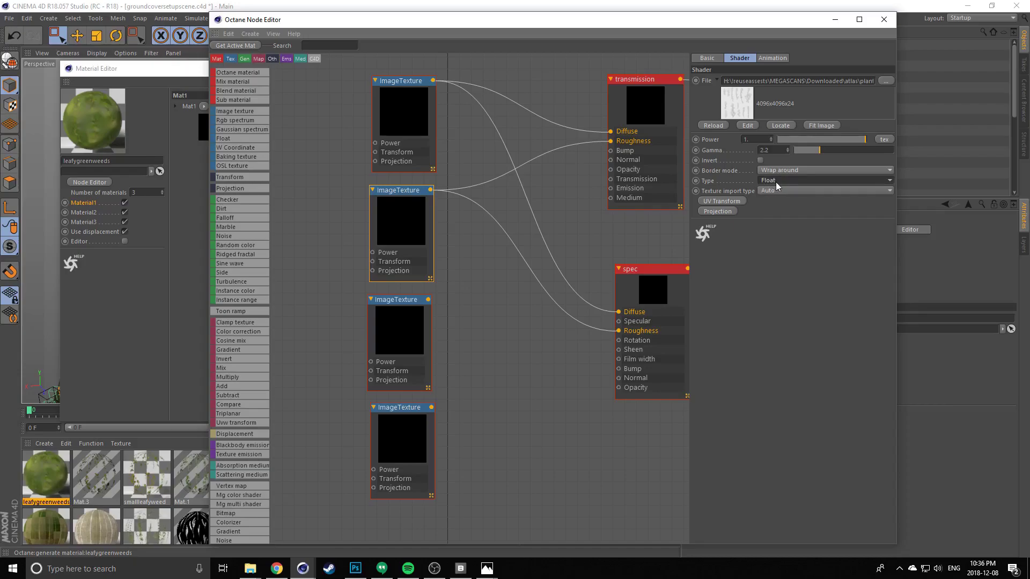
pyautogui.moveTo(400, 217); pyautogui.dragTo(391, 240)
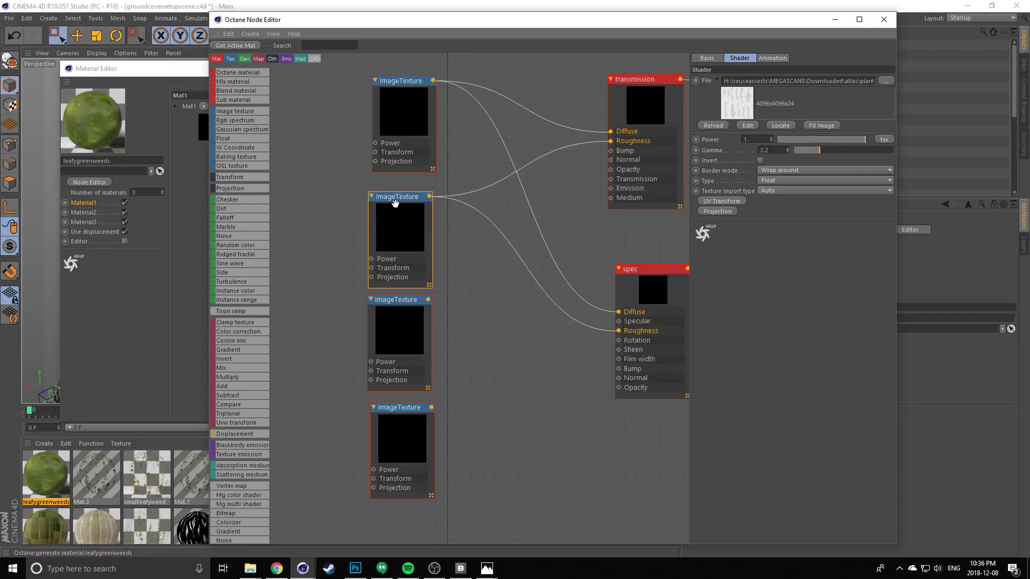
pyautogui.click(769, 181)
pyautogui.click(769, 182)
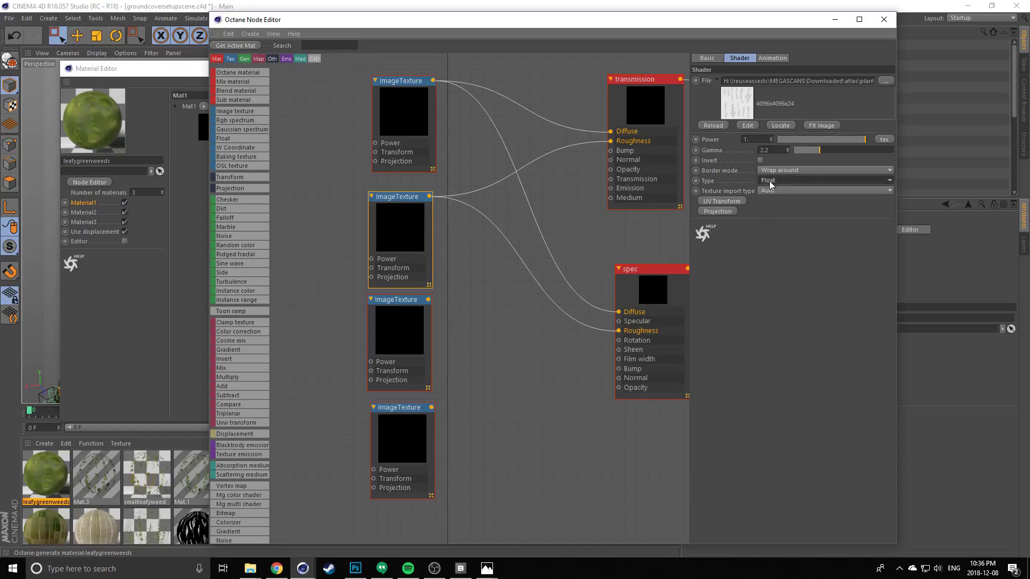
pyautogui.click(769, 181)
pyautogui.click(769, 201)
pyautogui.moveTo(398, 250); pyautogui.dragTo(396, 240)
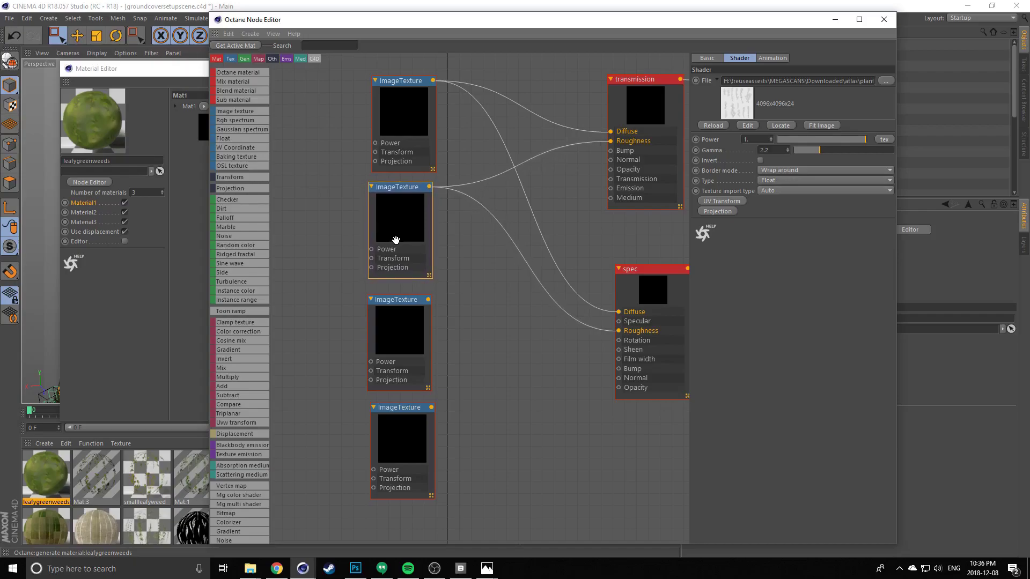
# Try the Float type on the normal map's ImageTexture and return it to Normal
pyautogui.moveTo(360, 300); pyautogui.dragTo(366, 285, button='middle')
pyautogui.click(408, 312)
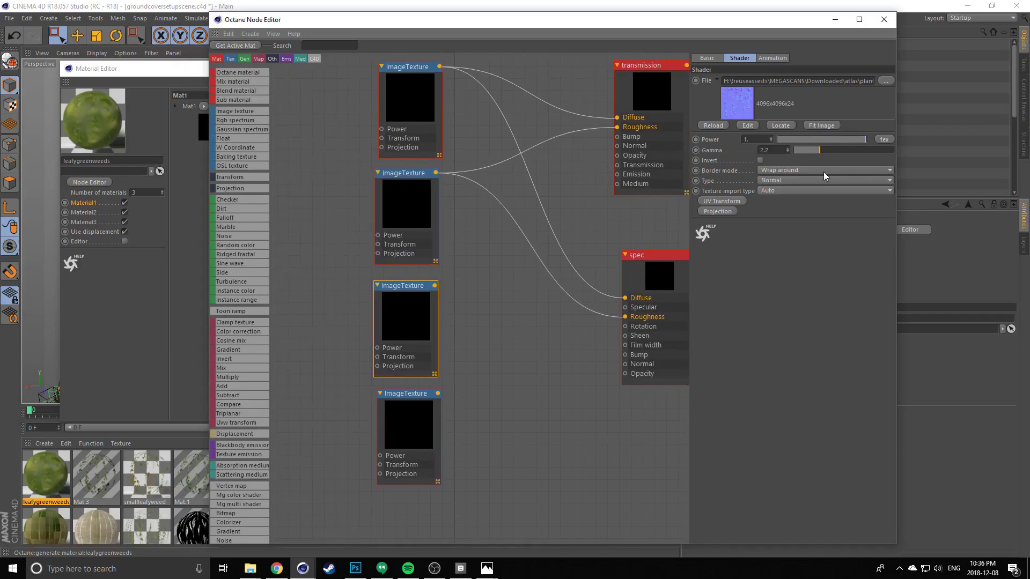
pyautogui.click(765, 181)
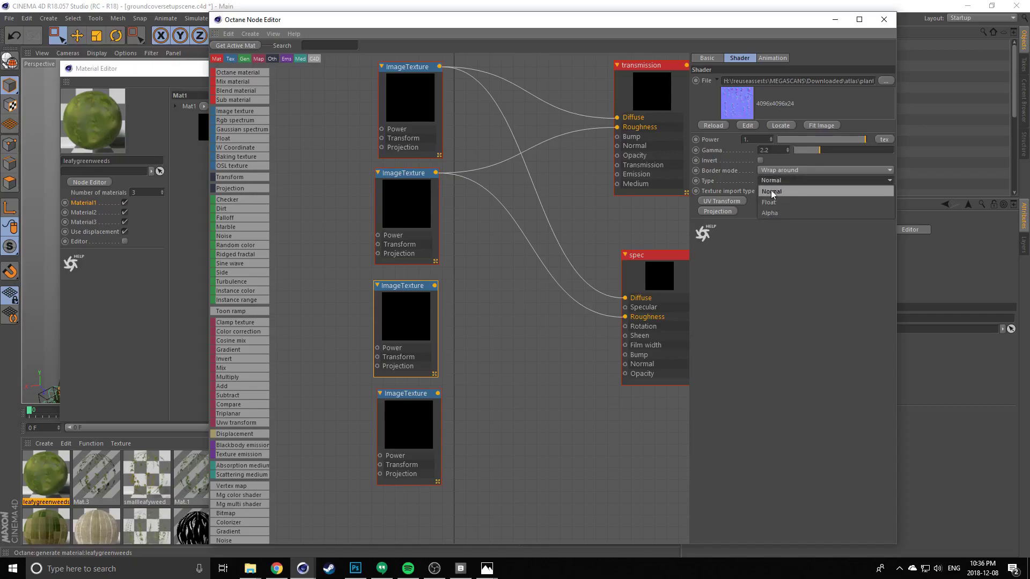
pyautogui.click(771, 203)
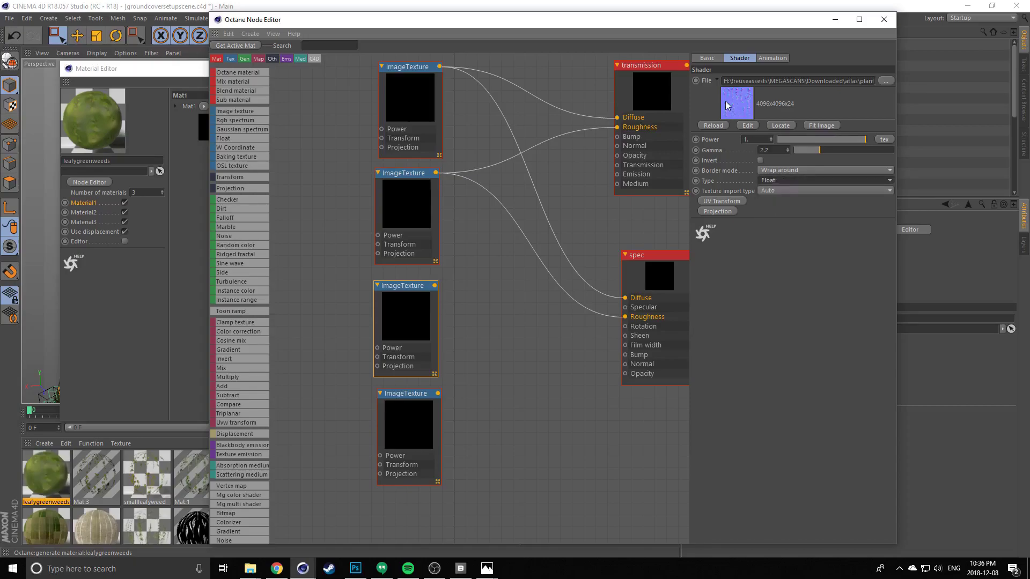
pyautogui.click(771, 191)
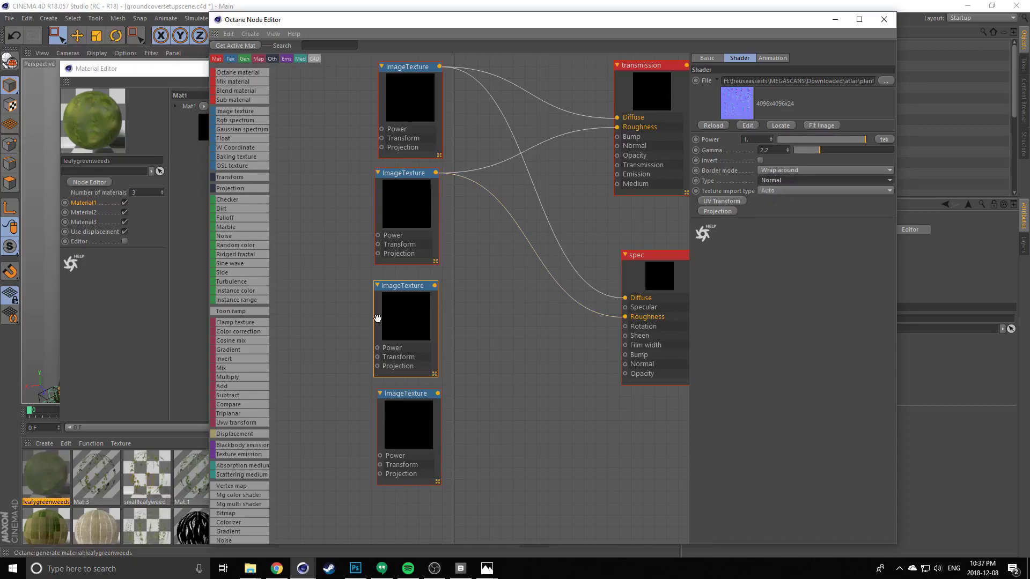
# Connect the normal map's ImageTexture to the Normal inputs of both the transmission and spec nodes
pyautogui.moveTo(420, 329); pyautogui.dragTo(386, 338, button='middle')
pyautogui.moveTo(401, 294); pyautogui.dragTo(583, 155)
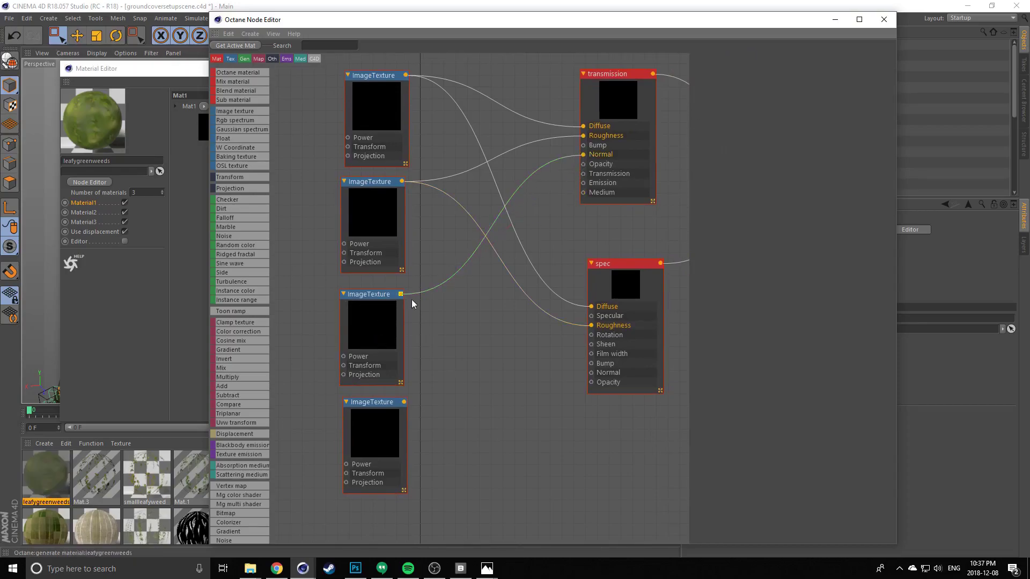
pyautogui.moveTo(401, 294); pyautogui.dragTo(590, 376)
# Connect the opacity ImageTexture to the Opacity inputs of both the spec and transmission nodes
pyautogui.moveTo(364, 336); pyautogui.dragTo(402, 330, button='middle')
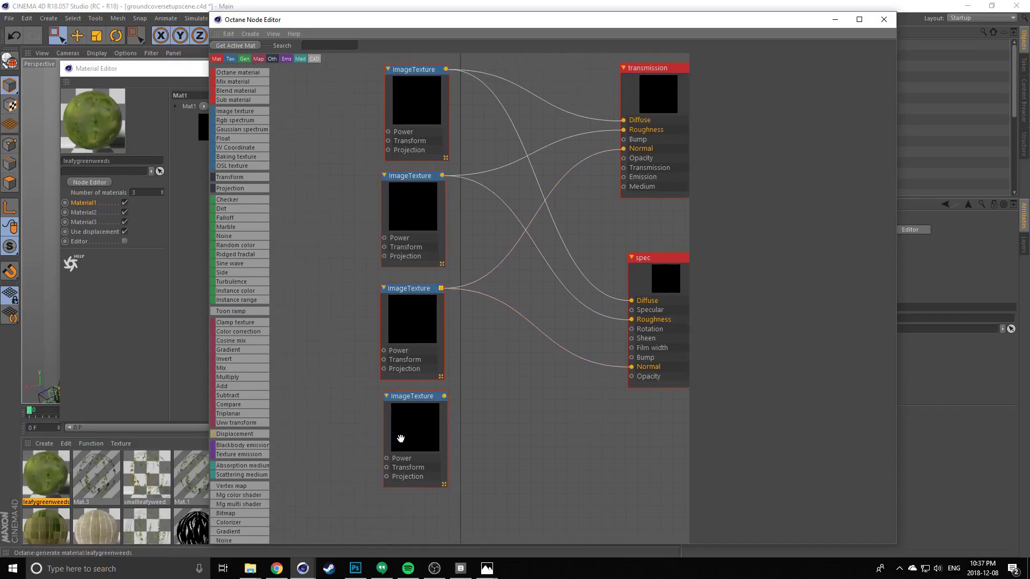
pyautogui.click(407, 432)
pyautogui.moveTo(444, 395); pyautogui.dragTo(632, 377)
pyautogui.moveTo(444, 396); pyautogui.dragTo(623, 158)
pyautogui.moveTo(663, 132); pyautogui.dragTo(623, 155, button='middle')
pyautogui.scroll(-2, 317, 244)
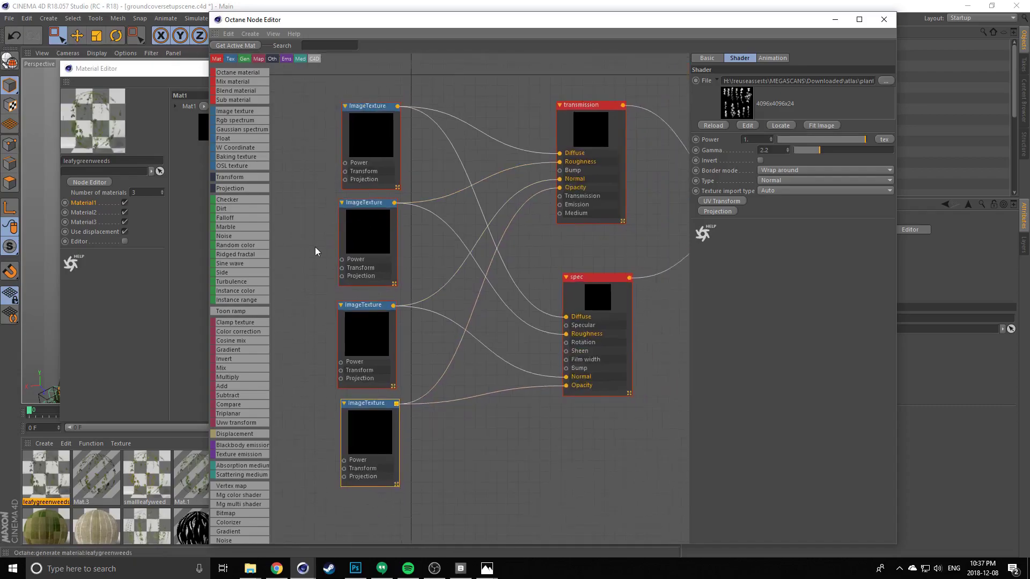
pyautogui.moveTo(346, 226); pyautogui.dragTo(378, 233, button='middle')
pyautogui.moveTo(563, 230); pyautogui.dragTo(543, 226, button='middle')
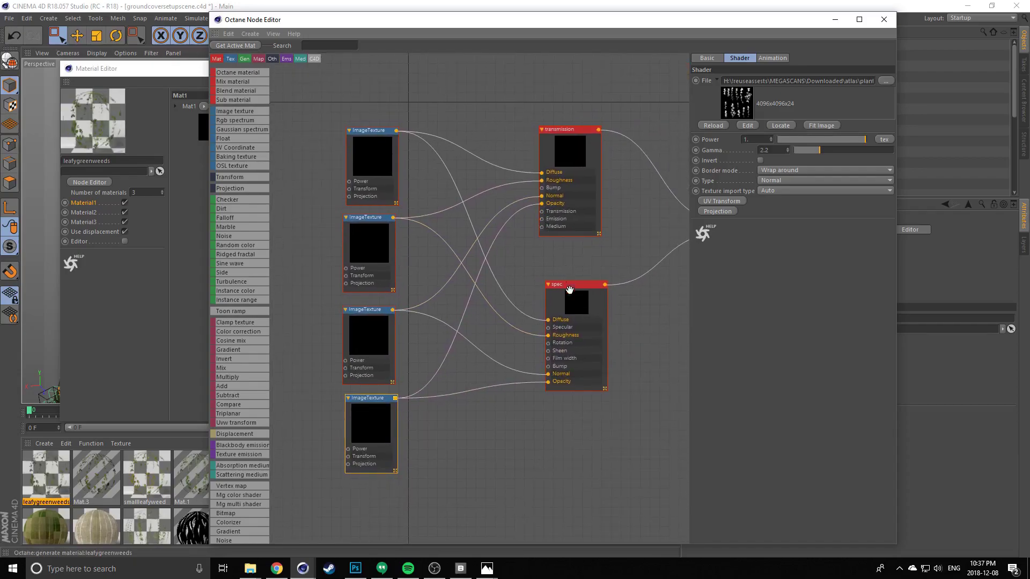
# Move the roughness, normal and opacity ImageTextures lower as a group, and pull the albedo ImageTexture farther away from the material nodes
pyautogui.moveTo(575, 300); pyautogui.dragTo(571, 303)
pyautogui.moveTo(360, 90); pyautogui.dragTo(574, 460)
pyautogui.moveTo(378, 215); pyautogui.dragTo(358, 243, button='middle')
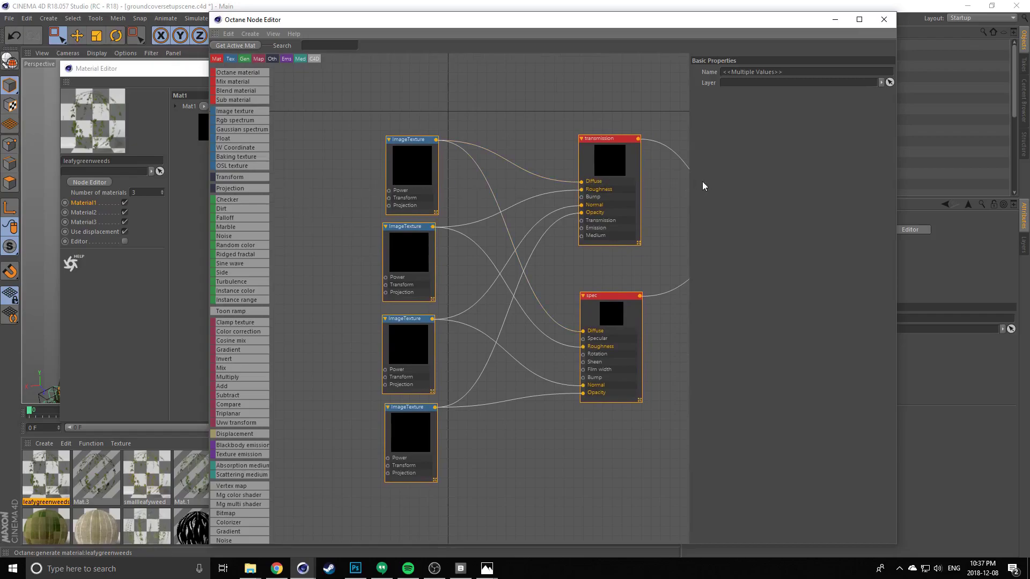
pyautogui.moveTo(406, 158)
pyautogui.mouseDown()
pyautogui.moveTo(367, 131)
pyautogui.moveTo(399, 147)
pyautogui.mouseUp()
pyautogui.click(360, 186)
pyautogui.moveTo(339, 252); pyautogui.dragTo(442, 496)
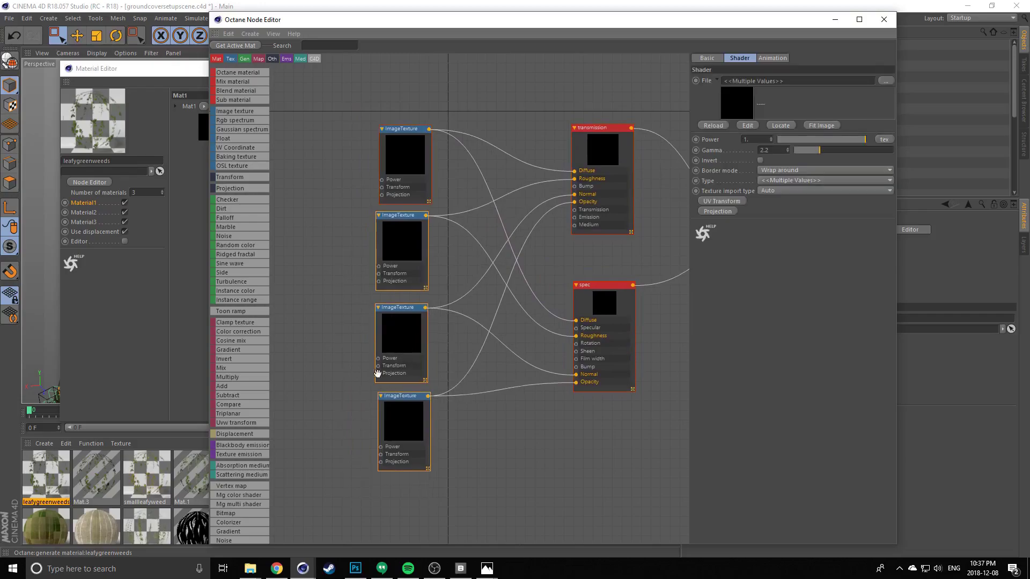
pyautogui.moveTo(398, 318); pyautogui.dragTo(352, 388)
pyautogui.moveTo(356, 203); pyautogui.dragTo(421, 237, button='middle')
pyautogui.moveTo(475, 204); pyautogui.dragTo(347, 195)
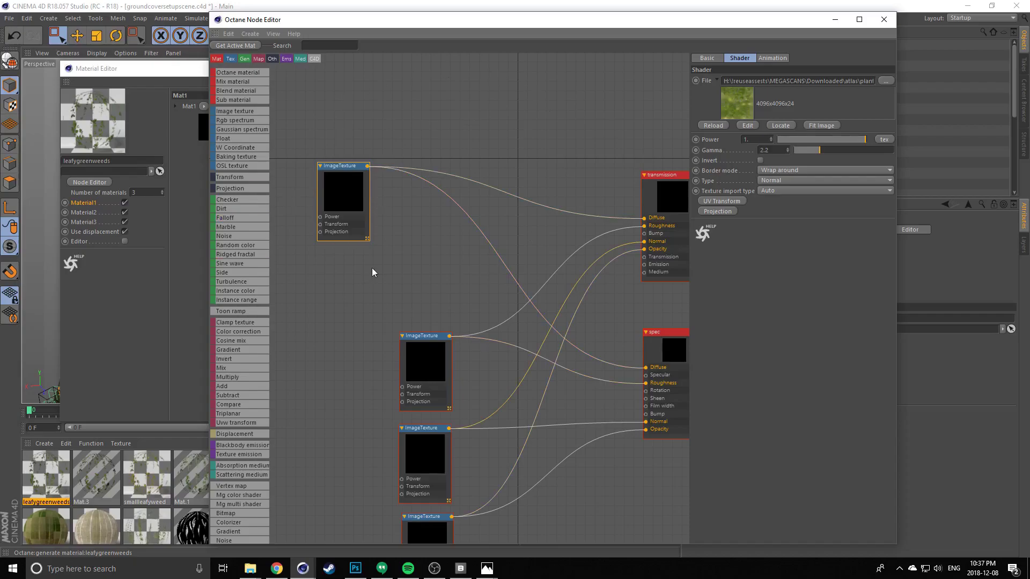
pyautogui.moveTo(345, 200); pyautogui.dragTo(309, 209)
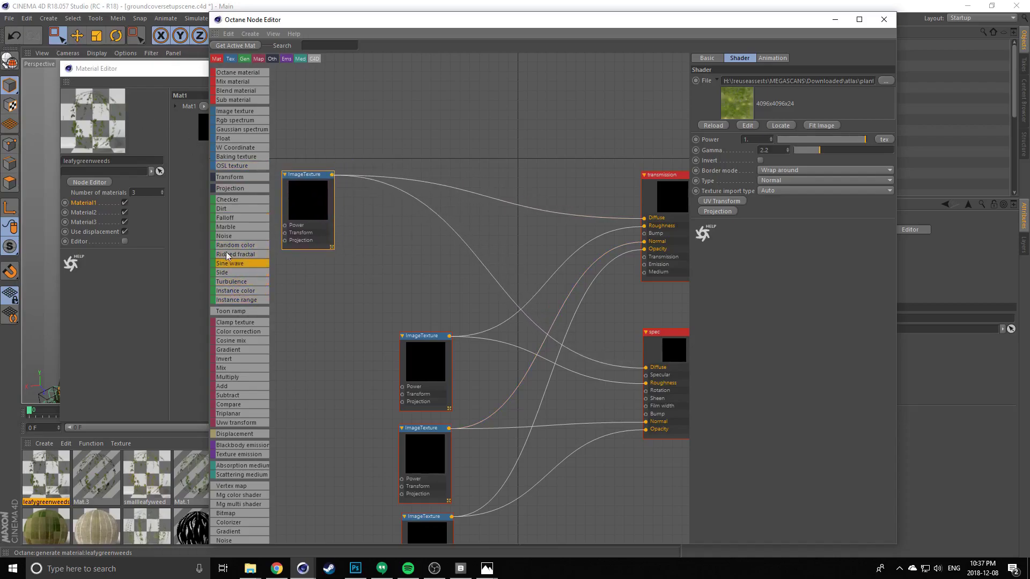
# Add a Random Color node, a Mix texture node and two Color Correction nodes near the albedo ImageTexture
pyautogui.moveTo(223, 246); pyautogui.dragTo(310, 286)
pyautogui.moveTo(404, 239); pyautogui.dragTo(485, 222, button='middle')
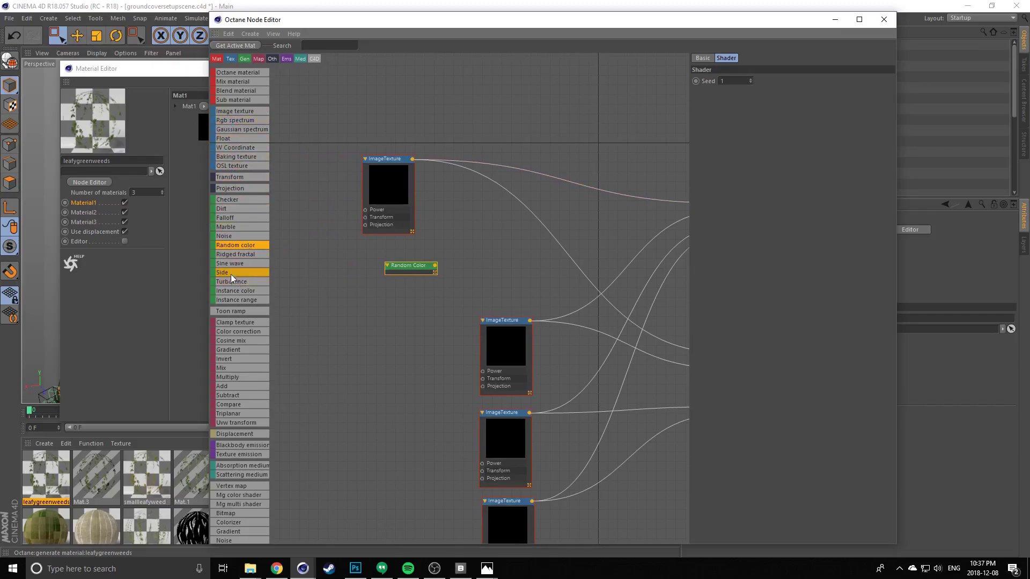
pyautogui.moveTo(233, 372); pyautogui.dragTo(411, 291)
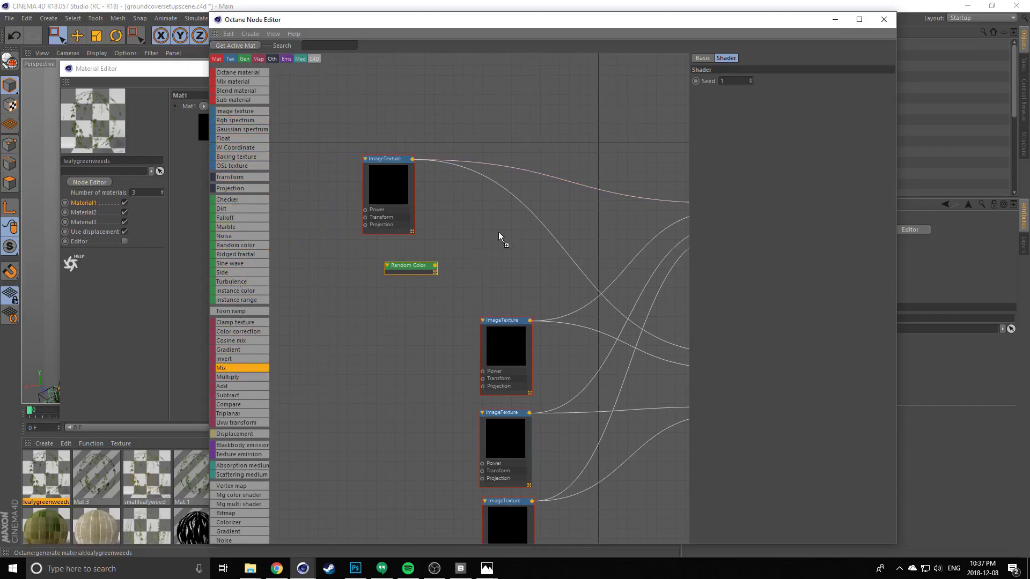
pyautogui.moveTo(499, 236); pyautogui.dragTo(500, 234)
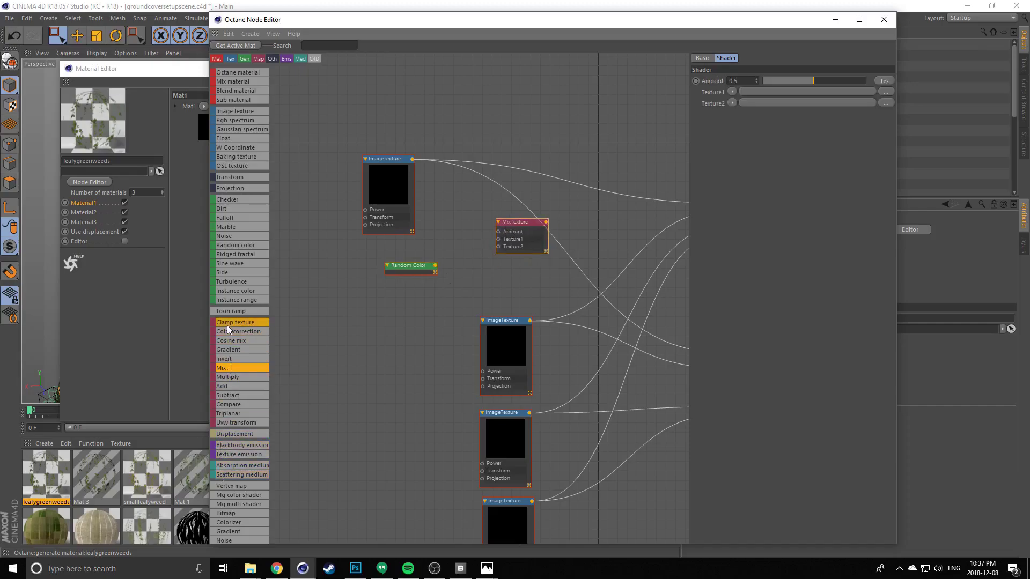
pyautogui.moveTo(226, 333); pyautogui.dragTo(438, 204)
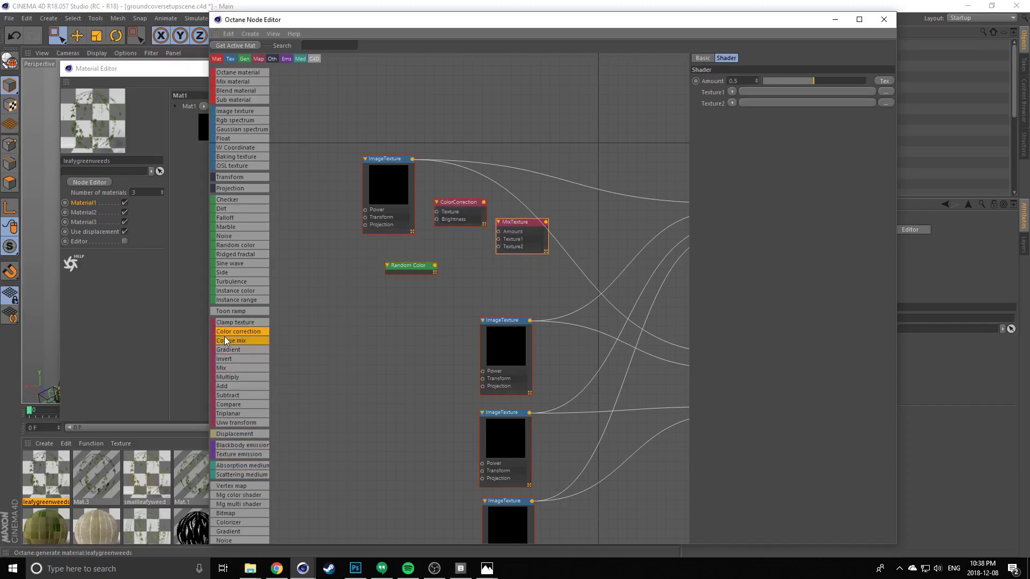
pyautogui.moveTo(426, 270); pyautogui.dragTo(445, 246)
# Spread out the albedo ImageTexture, Random Color, MixTexture and two ColorCorrection nodes so that none overlap
pyautogui.click(358, 194)
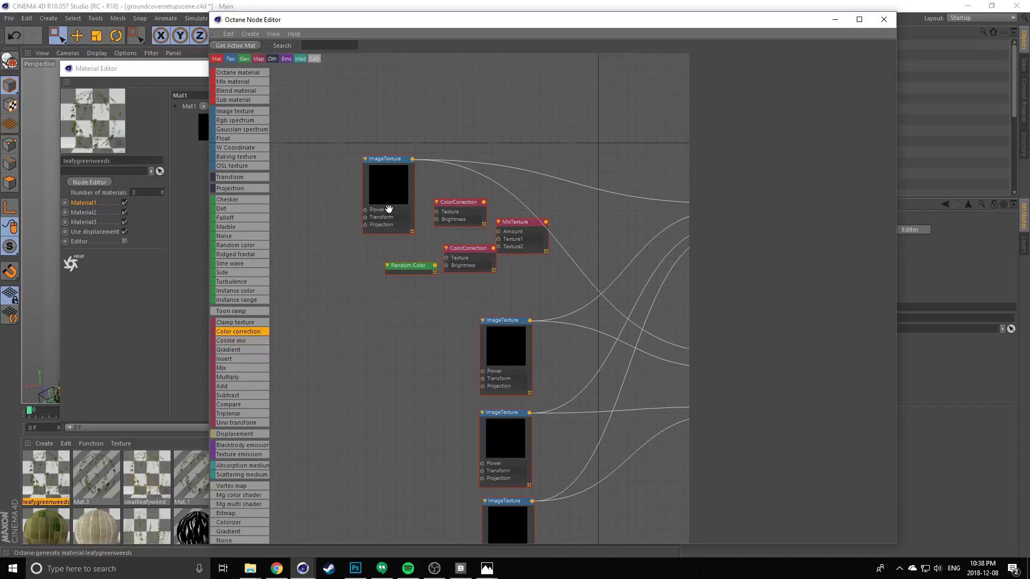
pyautogui.moveTo(387, 207); pyautogui.dragTo(365, 236, button='middle')
pyautogui.moveTo(367, 216); pyautogui.dragTo(347, 191)
pyautogui.moveTo(388, 294); pyautogui.dragTo(338, 290)
pyautogui.moveTo(497, 272); pyautogui.dragTo(518, 221)
pyautogui.moveTo(436, 213); pyautogui.dragTo(391, 237, button='middle')
pyautogui.moveTo(391, 241); pyautogui.dragTo(396, 242)
pyautogui.moveTo(410, 284); pyautogui.dragTo(403, 287)
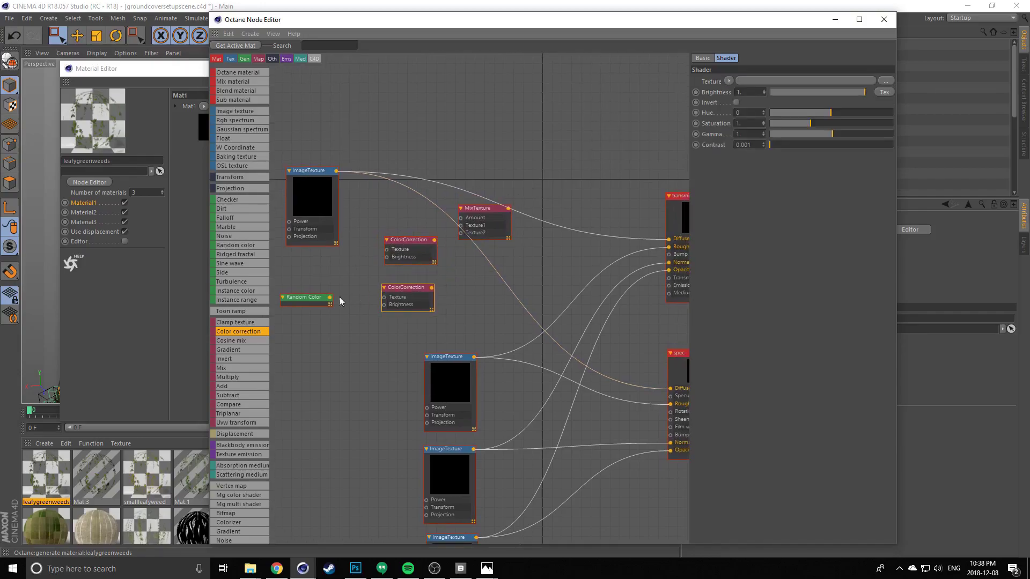
# Place the Random Color node just below the albedo ImageTexture and connect it to the MixTexture's Amount input
pyautogui.moveTo(298, 300); pyautogui.dragTo(300, 292)
pyautogui.moveTo(378, 240)
pyautogui.mouseDown(button='middle')
pyautogui.moveTo(359, 250)
pyautogui.moveTo(385, 252)
pyautogui.mouseUp(button='middle')
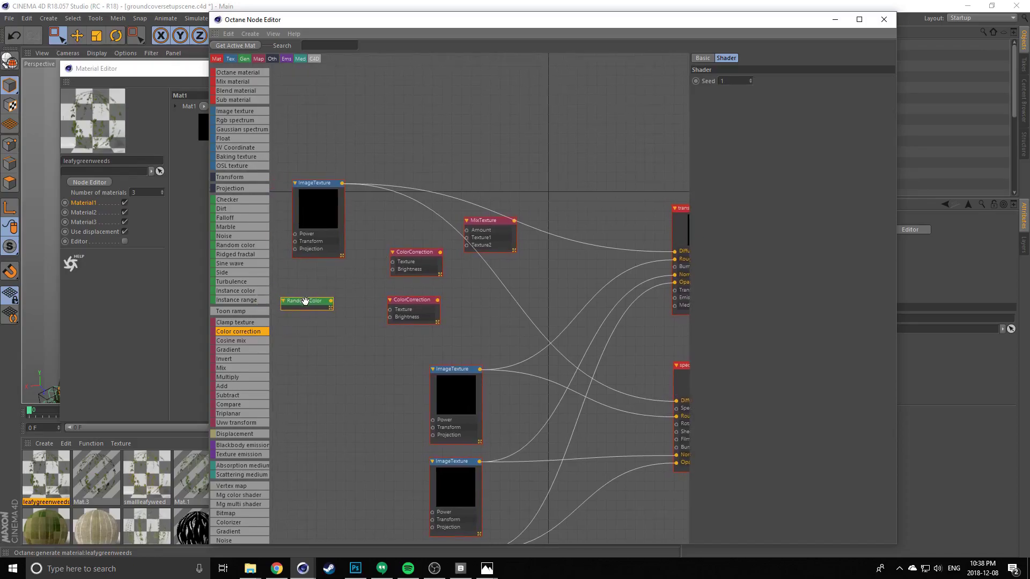
pyautogui.moveTo(304, 301); pyautogui.dragTo(317, 295)
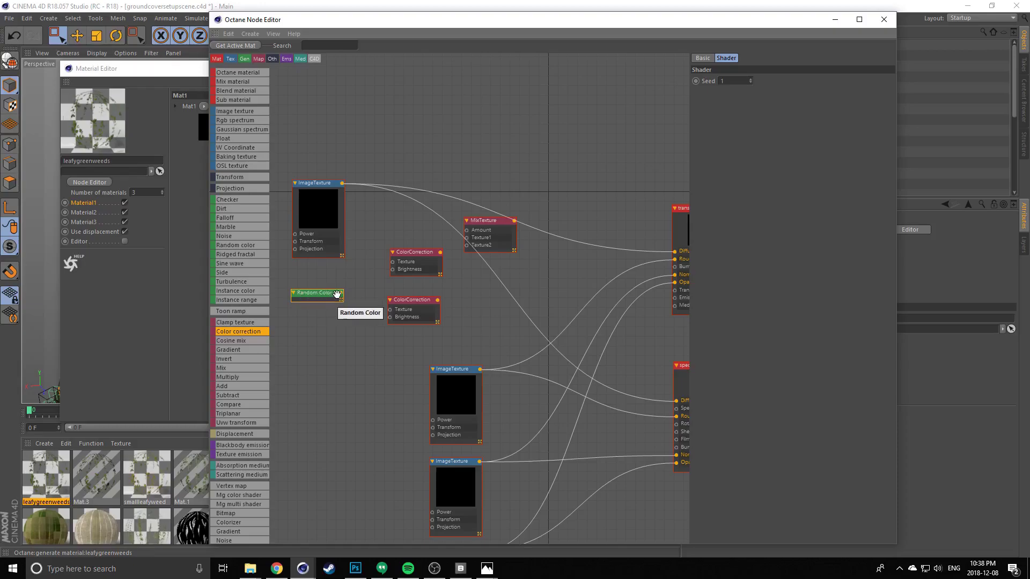
pyautogui.moveTo(340, 294); pyautogui.dragTo(466, 230)
# Reposition the two ColorCorrection nodes, one above and one below the albedo ImageTexture's output, ahead of the MixTexture
pyautogui.moveTo(422, 269); pyautogui.dragTo(398, 175)
pyautogui.moveTo(413, 314); pyautogui.dragTo(388, 240)
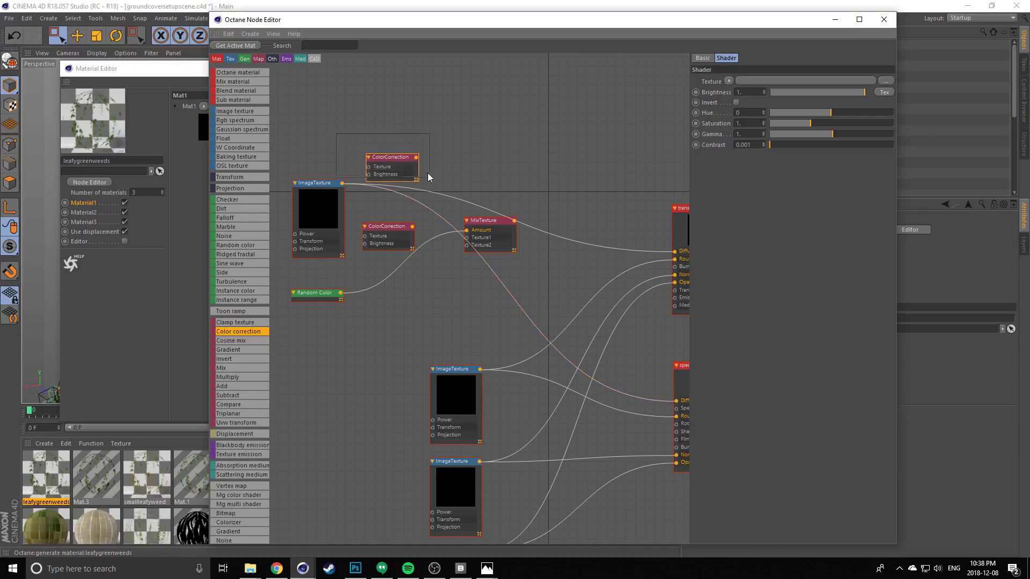
pyautogui.click(367, 226)
pyautogui.moveTo(382, 235); pyautogui.dragTo(379, 253)
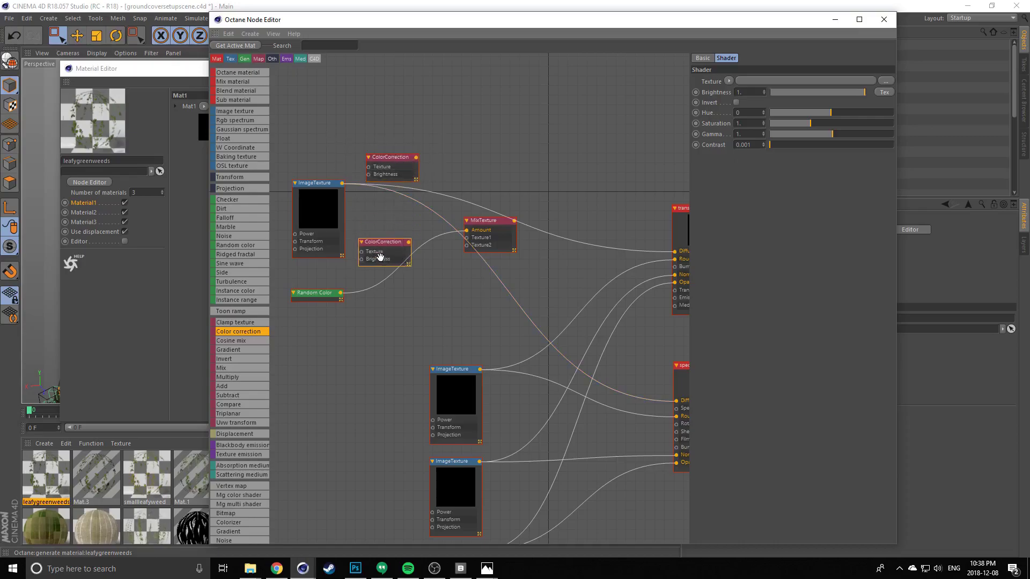
# Connect the two ColorCorrection nodes to the MixTexture's Texture1 and Texture2 inputs and feed both from the albedo ImageTexture
pyautogui.moveTo(416, 157); pyautogui.dragTo(466, 246)
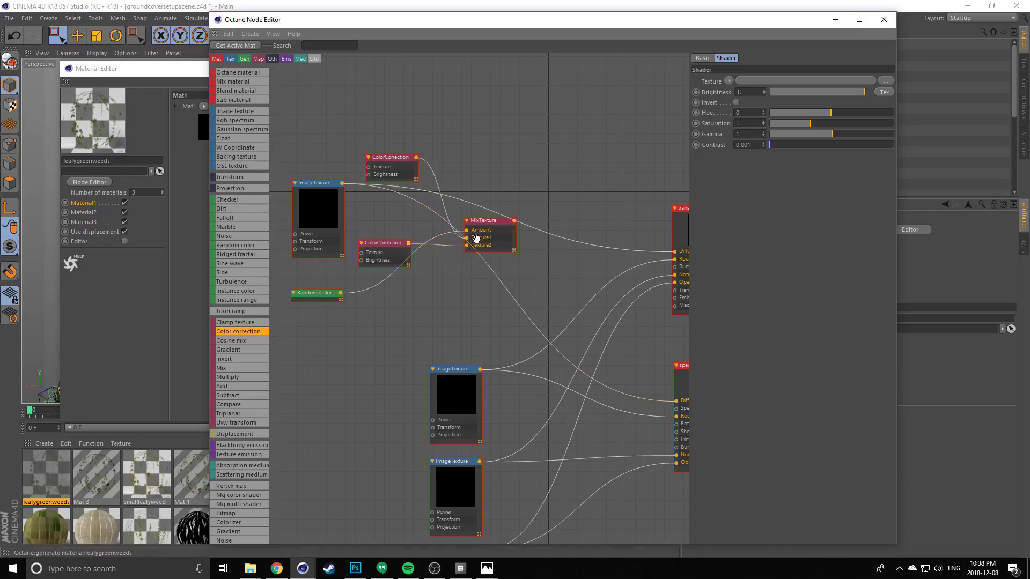
pyautogui.moveTo(382, 253); pyautogui.dragTo(394, 245)
pyautogui.moveTo(342, 183); pyautogui.dragTo(372, 245)
pyautogui.moveTo(315, 217); pyautogui.dragTo(301, 211)
pyautogui.moveTo(387, 197); pyautogui.dragTo(389, 187, button='middle')
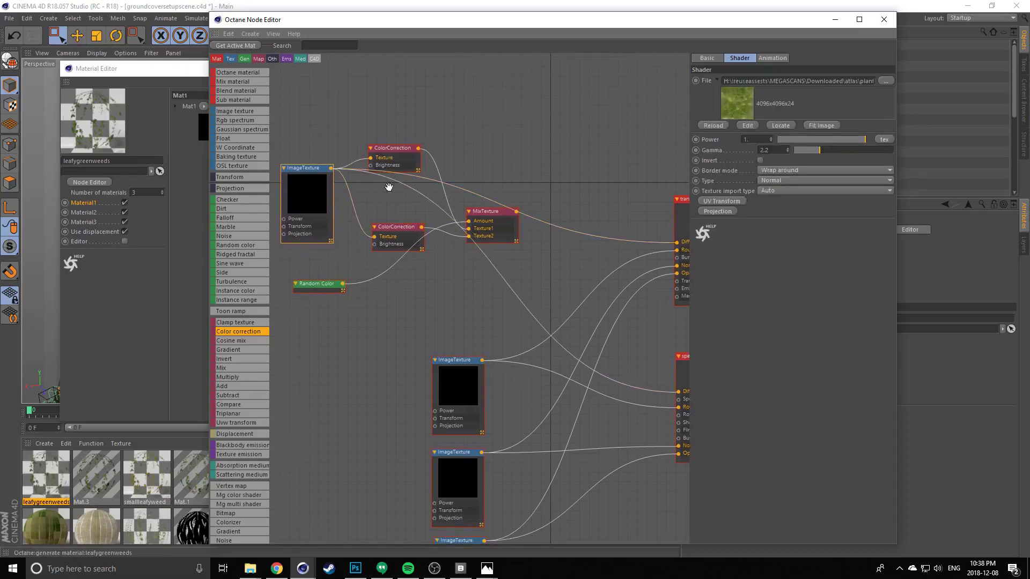
pyautogui.moveTo(391, 236); pyautogui.dragTo(384, 233)
# Connect the MixTexture output to the Diffuse inputs of both the transmission and spec materials
pyautogui.moveTo(435, 217); pyautogui.dragTo(334, 191, button='middle')
pyautogui.moveTo(392, 207); pyautogui.dragTo(575, 217)
pyautogui.moveTo(575, 220); pyautogui.dragTo(579, 199, button='middle')
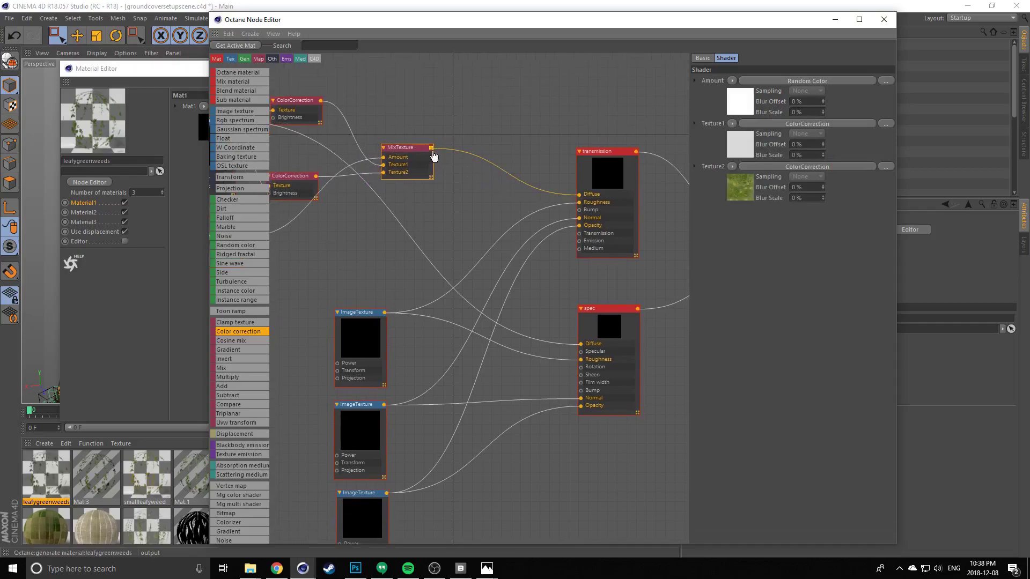
pyautogui.moveTo(433, 155); pyautogui.dragTo(581, 345)
# Tidy the lower ColorCorrection, Random Color and MixTexture nodes into a compact group beside the albedo ImageTexture
pyautogui.moveTo(407, 262); pyautogui.dragTo(517, 286, button='middle')
pyautogui.moveTo(394, 205); pyautogui.dragTo(392, 191)
pyautogui.moveTo(392, 190); pyautogui.dragTo(403, 214, button='middle')
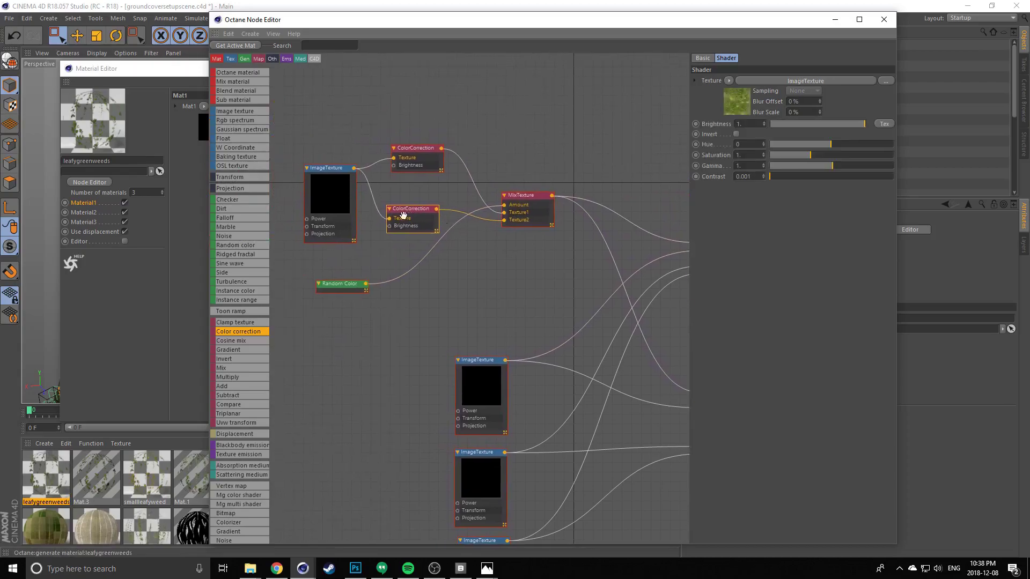
pyautogui.moveTo(342, 287); pyautogui.dragTo(407, 278)
pyautogui.moveTo(476, 252); pyautogui.dragTo(407, 249, button='middle')
pyautogui.moveTo(426, 200); pyautogui.dragTo(405, 199)
pyautogui.moveTo(490, 258); pyautogui.dragTo(444, 241, button='middle')
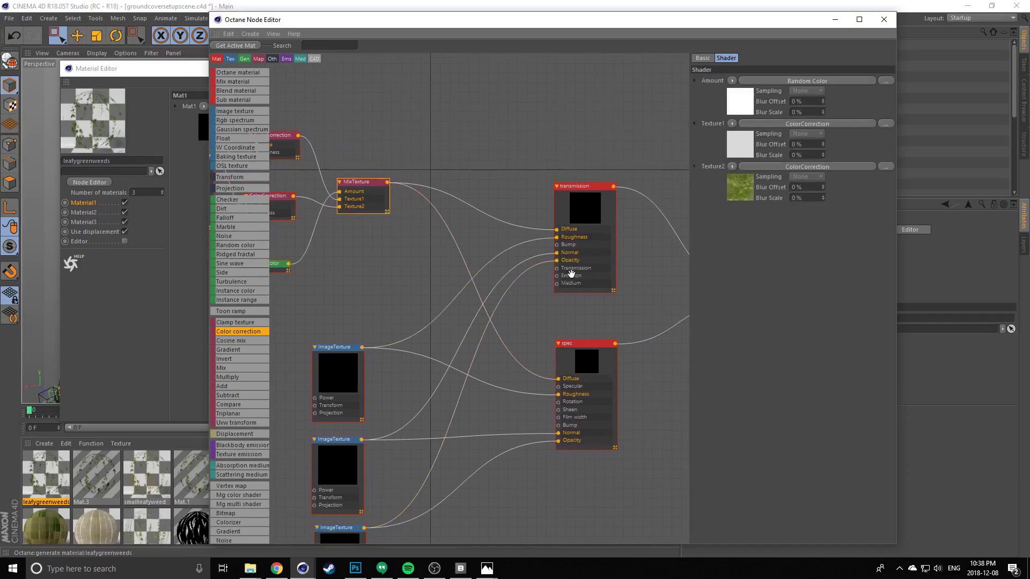
# Shift the MixTexture, its inputs and the albedo ImageTexture together farther away from the transmission and spec materials
pyautogui.moveTo(542, 272); pyautogui.dragTo(620, 271, button='middle')
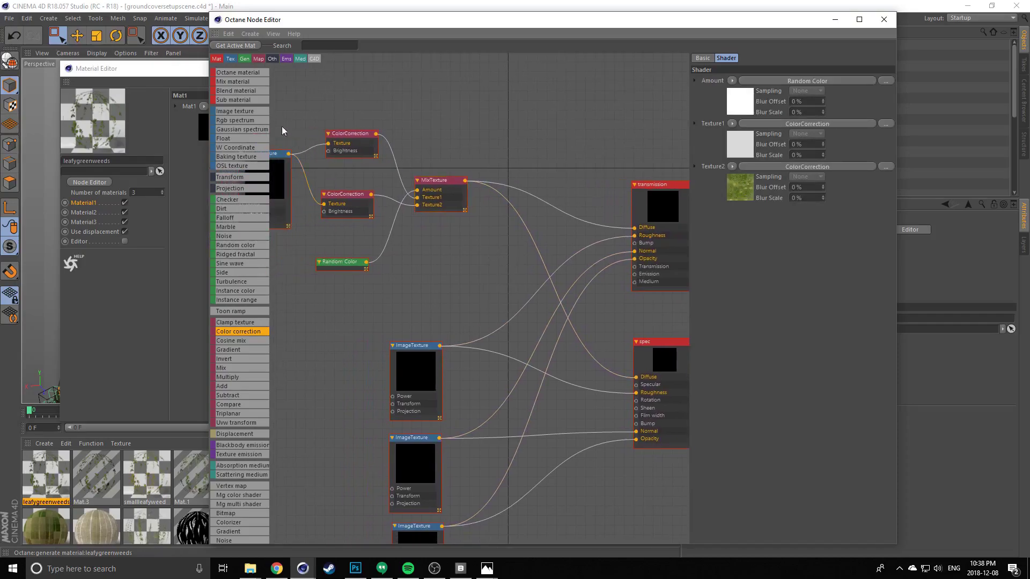
pyautogui.moveTo(282, 127); pyautogui.dragTo(475, 276)
pyautogui.moveTo(440, 185); pyautogui.dragTo(395, 177)
pyautogui.moveTo(430, 164); pyautogui.dragTo(394, 154, button='middle')
pyautogui.click(396, 139)
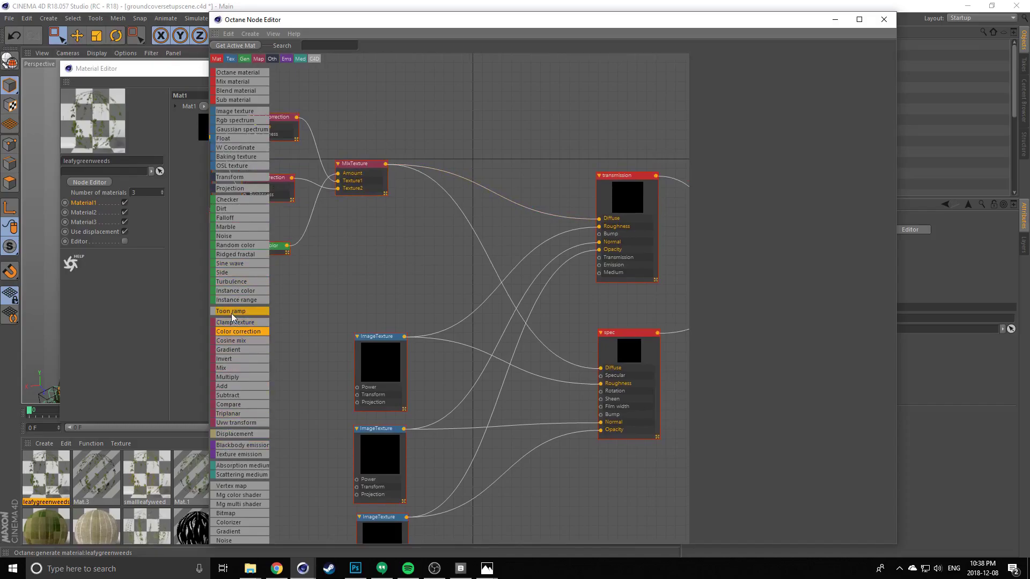
# Add a Color Correction node fed by the MixTexture and connect it to the transmission material's Transmission input
pyautogui.moveTo(250, 330); pyautogui.dragTo(418, 249)
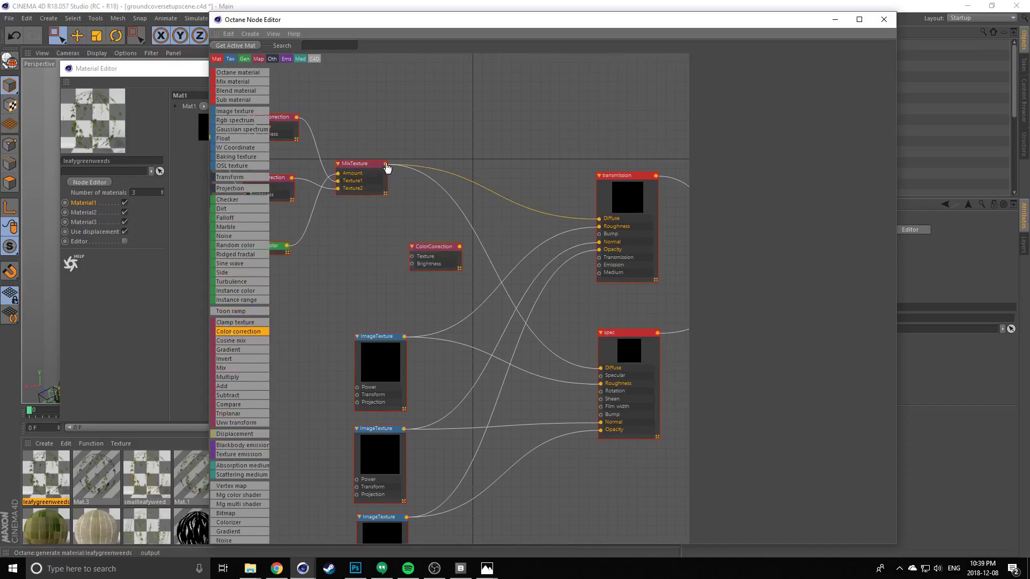
pyautogui.moveTo(386, 168); pyautogui.dragTo(601, 259)
pyautogui.moveTo(432, 233); pyautogui.dragTo(431, 253)
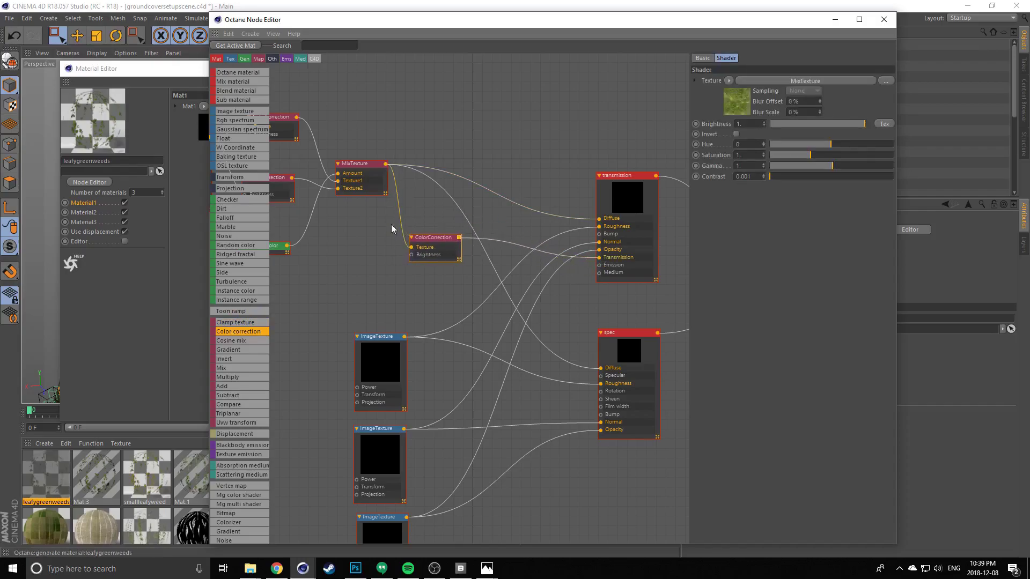
pyautogui.moveTo(363, 180); pyautogui.dragTo(361, 184)
pyautogui.click(433, 250)
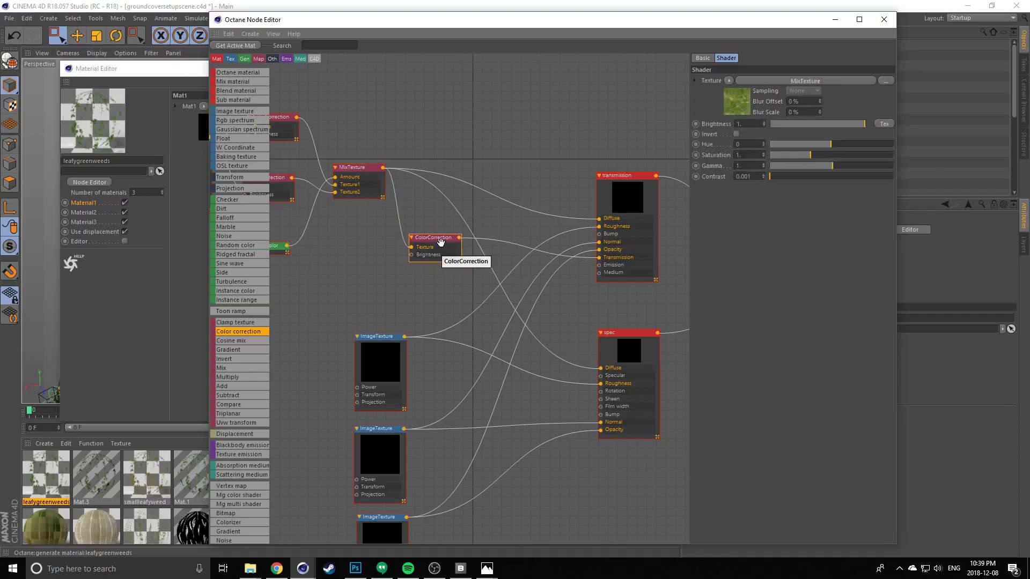
pyautogui.moveTo(430, 244); pyautogui.dragTo(437, 238)
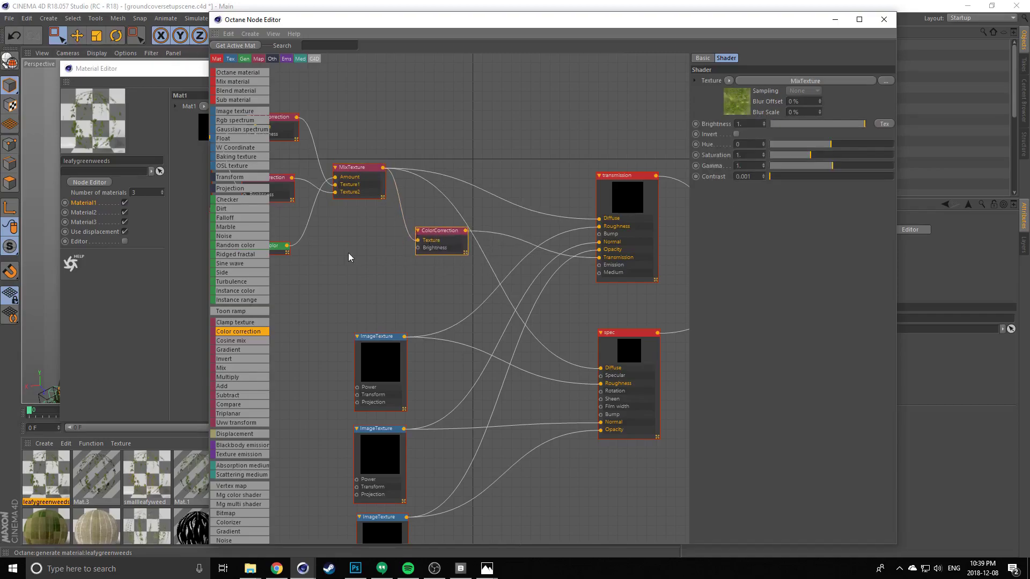
# Set the Brightness of the ColorCorrection node feeding the Transmission input to 2
pyautogui.moveTo(347, 250); pyautogui.dragTo(415, 256, button='middle')
pyautogui.moveTo(311, 158); pyautogui.dragTo(350, 165, button='middle')
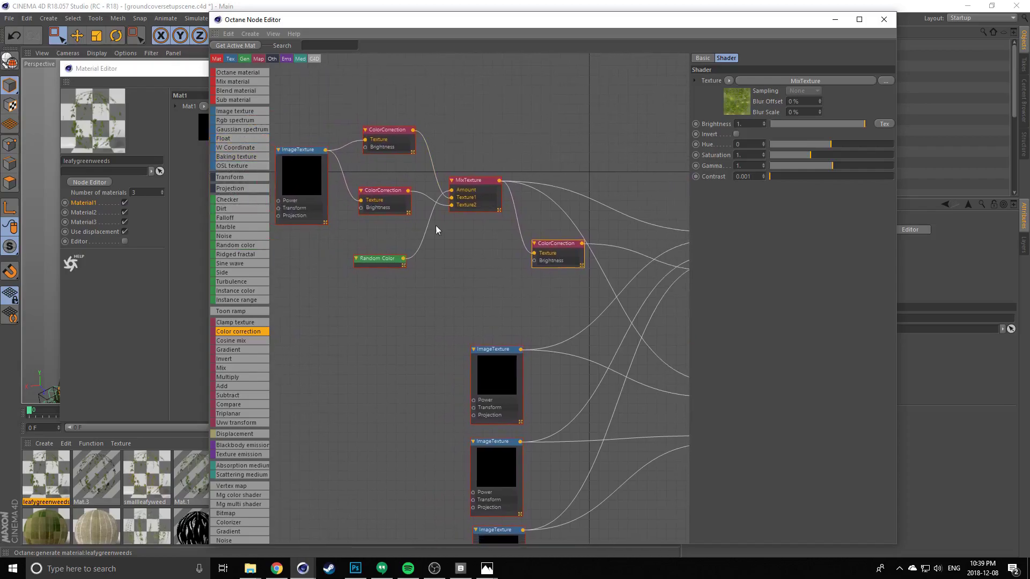
pyautogui.moveTo(556, 221); pyautogui.dragTo(516, 223, button='middle')
pyautogui.moveTo(568, 242); pyautogui.dragTo(555, 241, button='middle')
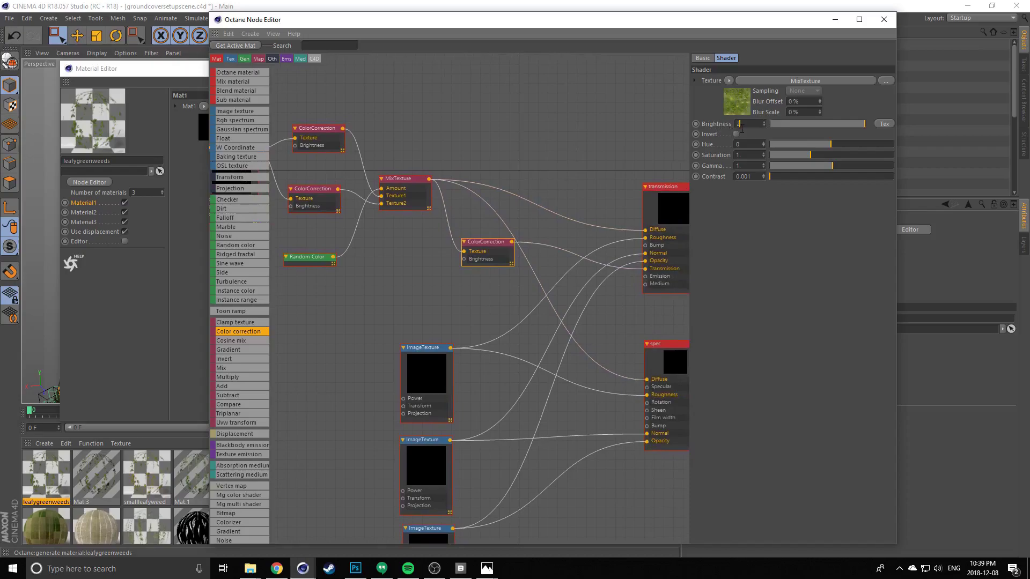
pyautogui.press('Return')
pyautogui.moveTo(488, 253)
pyautogui.mouseDown()
pyautogui.moveTo(501, 252)
pyautogui.moveTo(490, 256)
pyautogui.mouseUp()
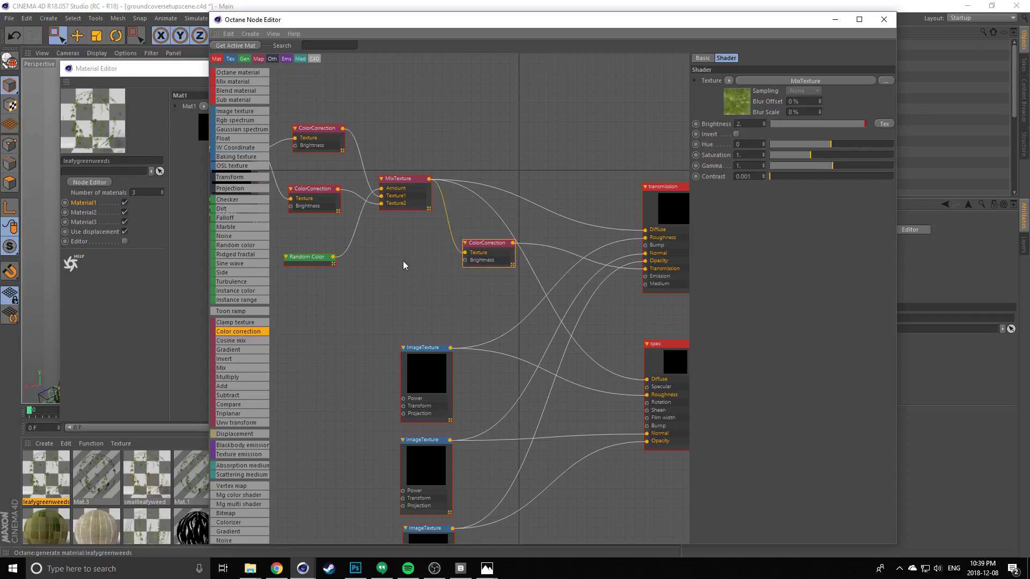
# Realign the albedo ImageTexture and its two ColorCorrection nodes, bringing the color corrections closer together
pyautogui.moveTo(404, 262); pyautogui.dragTo(528, 293, button='middle')
pyautogui.click(361, 279)
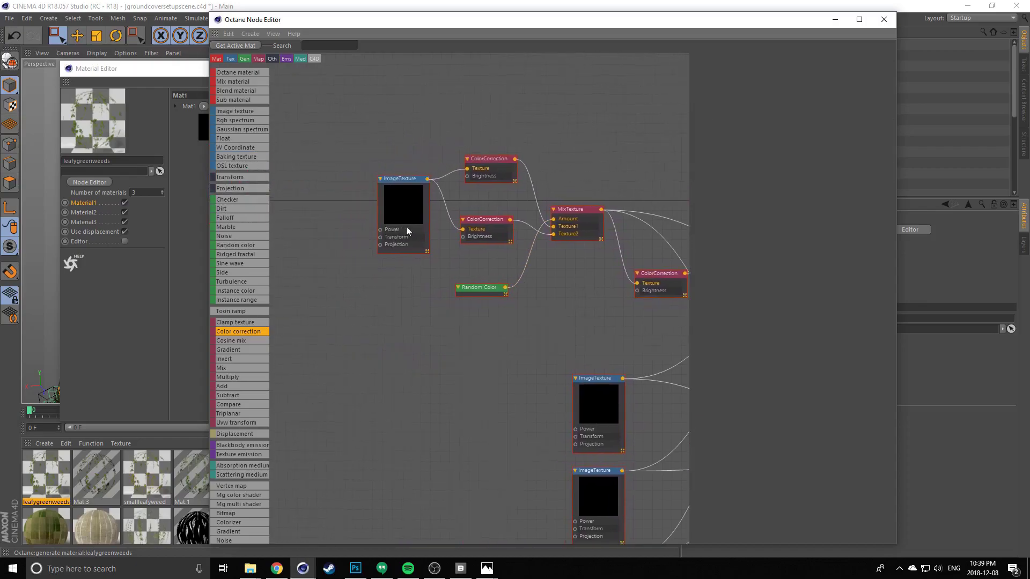
pyautogui.click(396, 208)
pyautogui.moveTo(407, 218); pyautogui.dragTo(394, 229, button='middle')
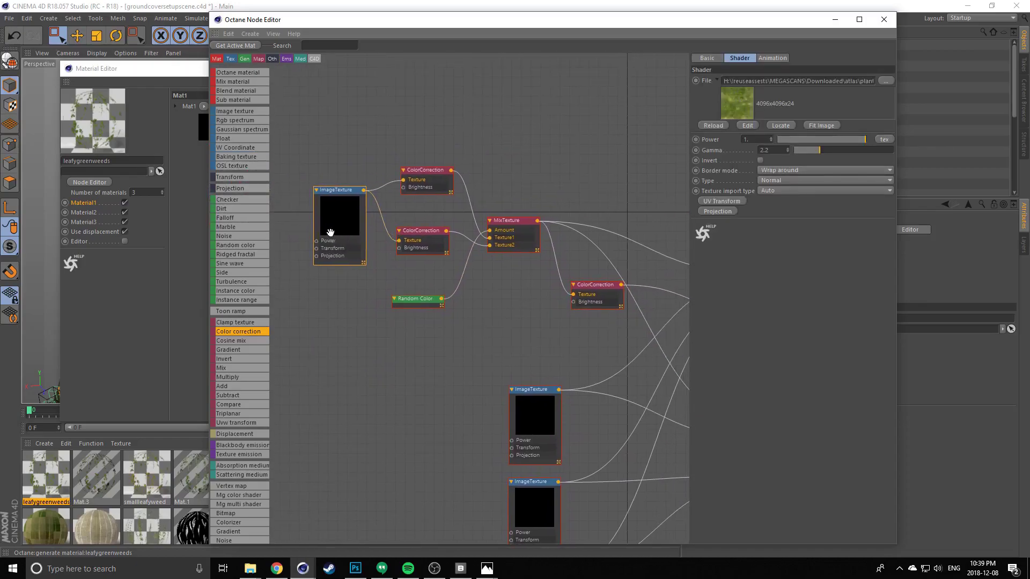
pyautogui.moveTo(338, 234); pyautogui.dragTo(330, 234)
pyautogui.moveTo(415, 190); pyautogui.dragTo(409, 205)
pyautogui.moveTo(438, 242); pyautogui.dragTo(438, 247)
# Clear the Octane Node Editor from the workspace and close the Material Editor
pyautogui.moveTo(206, 12); pyautogui.dragTo(500, 37)
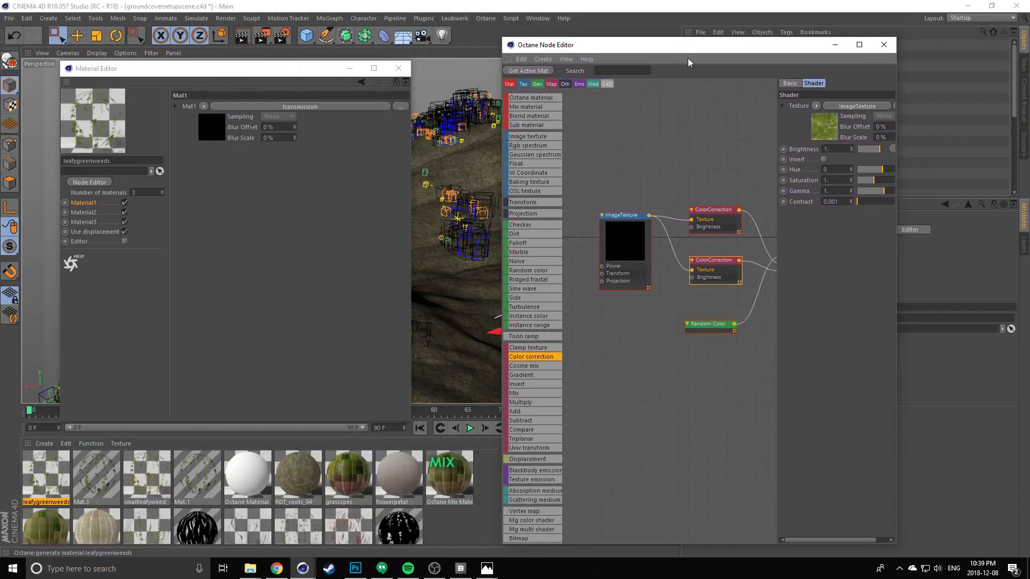
pyautogui.moveTo(692, 50); pyautogui.dragTo(202, 37)
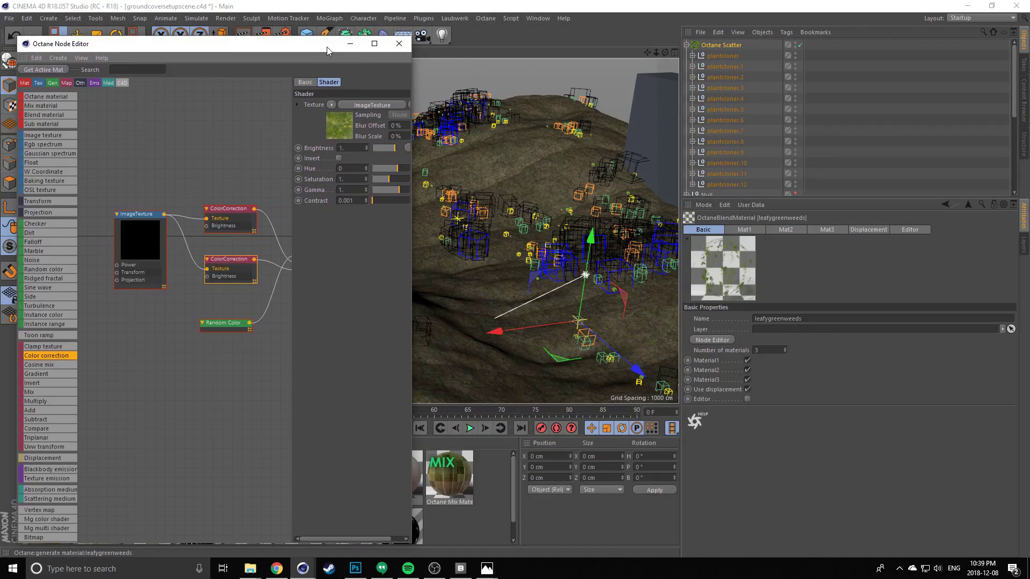
pyautogui.moveTo(326, 47); pyautogui.dragTo(0, 86)
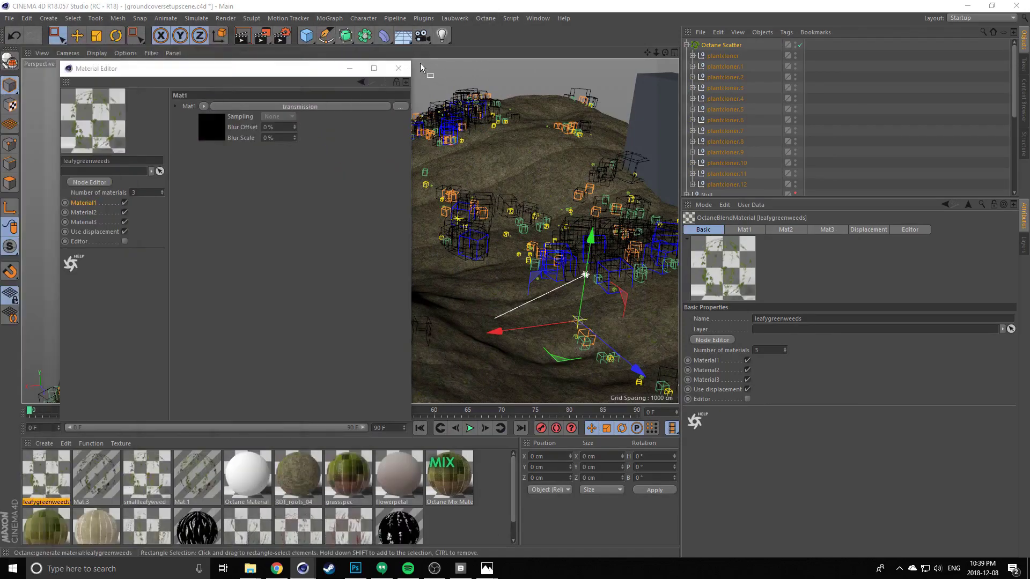
pyautogui.click(398, 68)
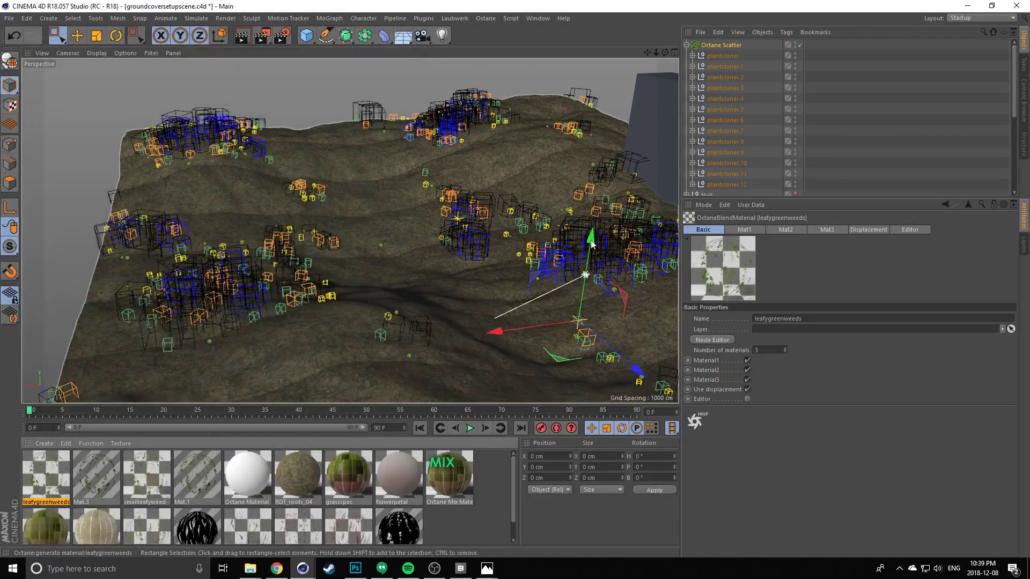
# Enlarge the object list and expand every plantcloner group under the Octane Scatter to expose the Cloners' texture tags
pyautogui.click(693, 56)
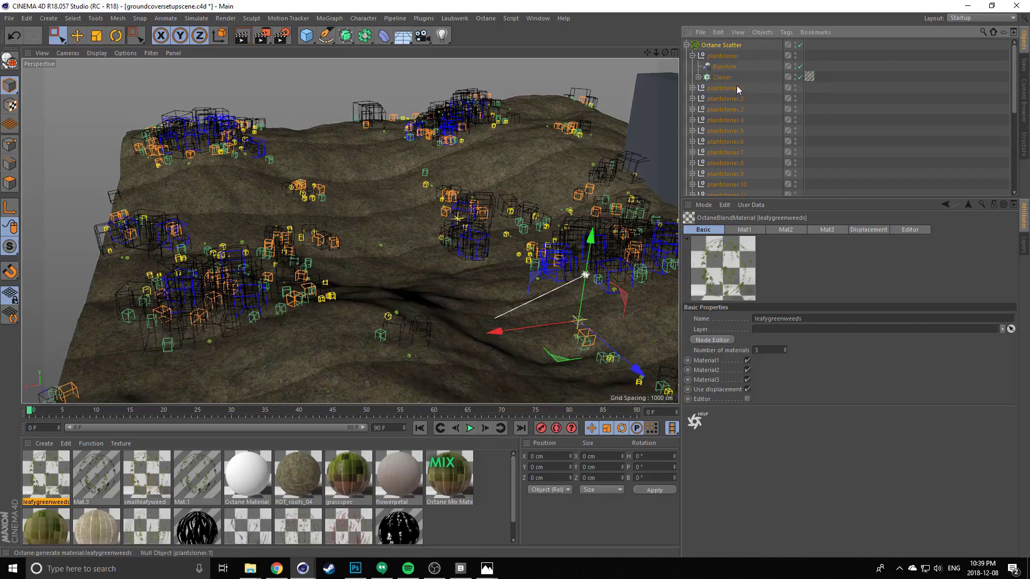
pyautogui.moveTo(721, 199); pyautogui.dragTo(746, 364)
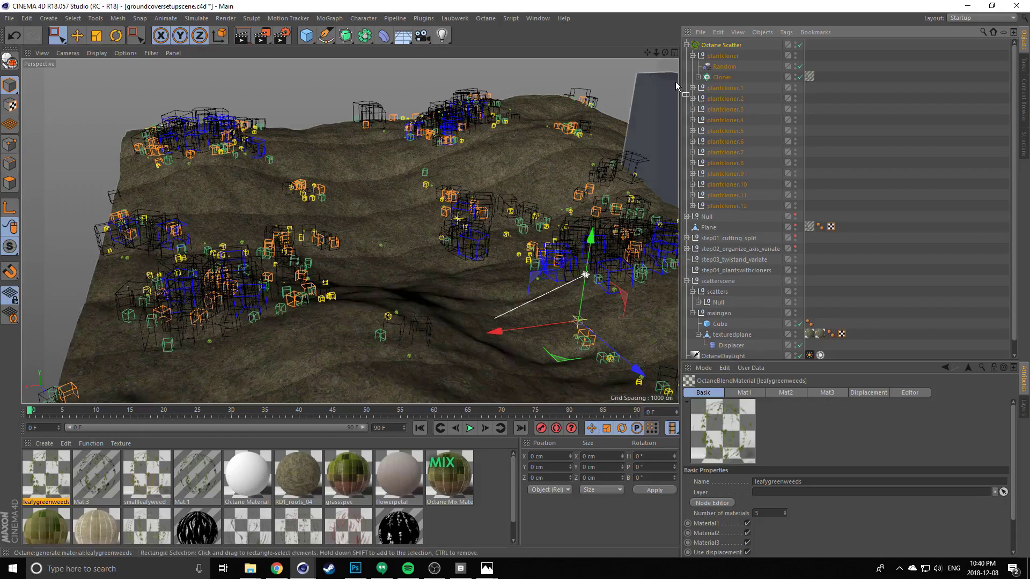
pyautogui.click(692, 206)
pyautogui.click(693, 195)
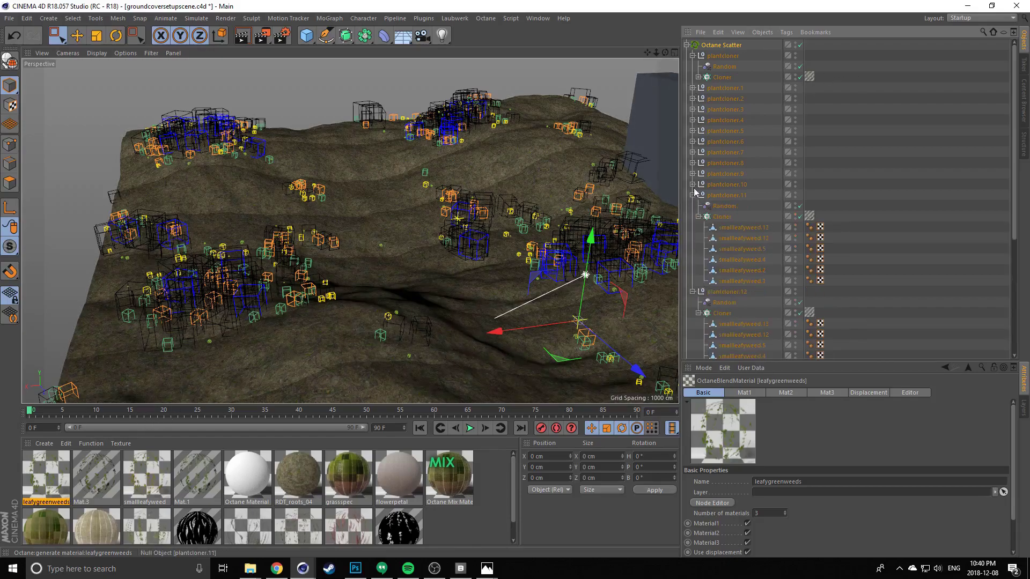
pyautogui.click(693, 185)
pyautogui.click(693, 174)
pyautogui.click(692, 163)
pyautogui.click(692, 153)
pyautogui.click(693, 142)
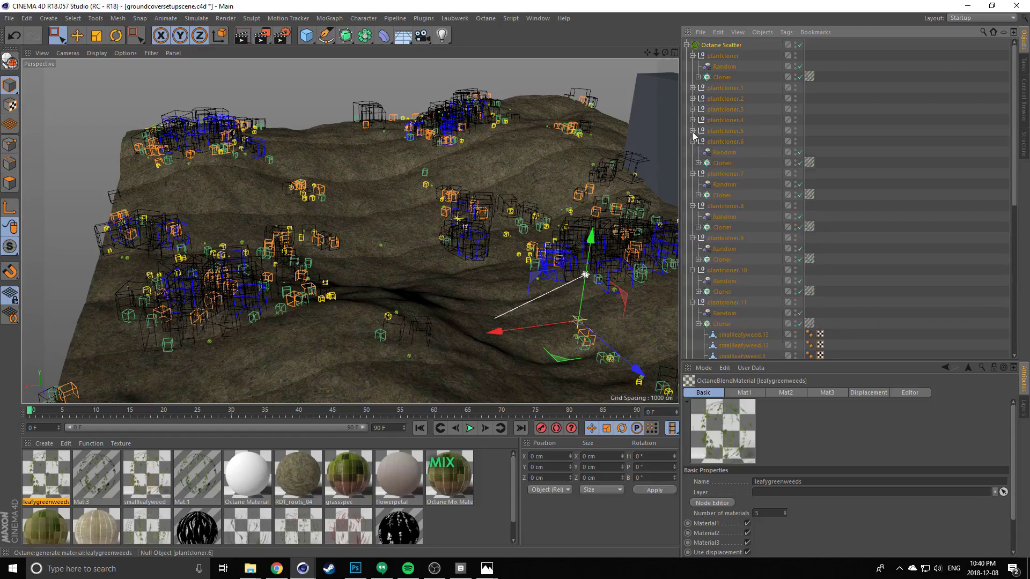
pyautogui.click(693, 131)
pyautogui.click(693, 120)
pyautogui.click(694, 110)
pyautogui.click(692, 99)
pyautogui.click(693, 88)
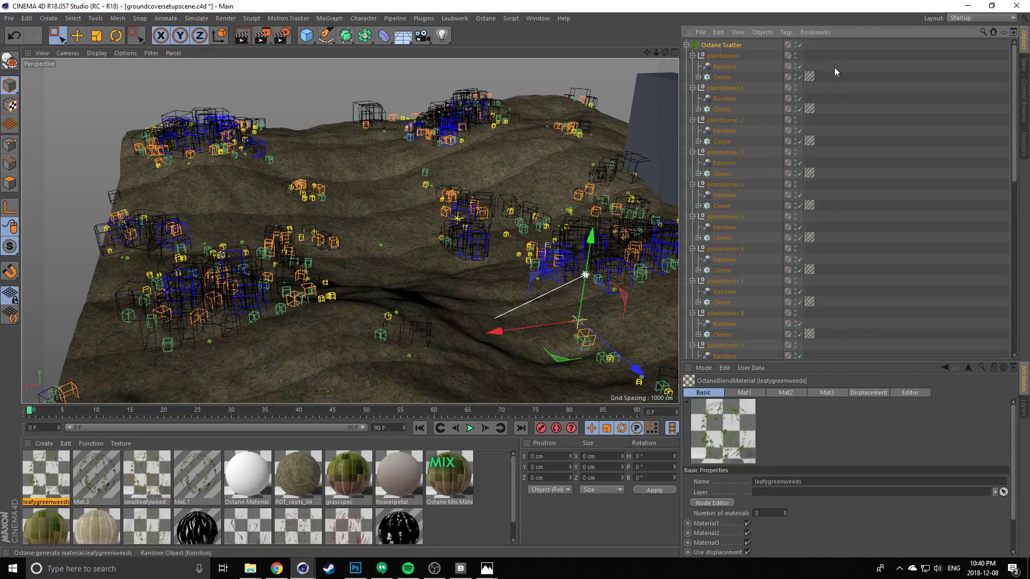
# Collapse the Cloners in plantcloner.11 and plantcloner.12, and delete the Mat.1 texture tags from all the Cloners
pyautogui.click(817, 56)
pyautogui.click(810, 77)
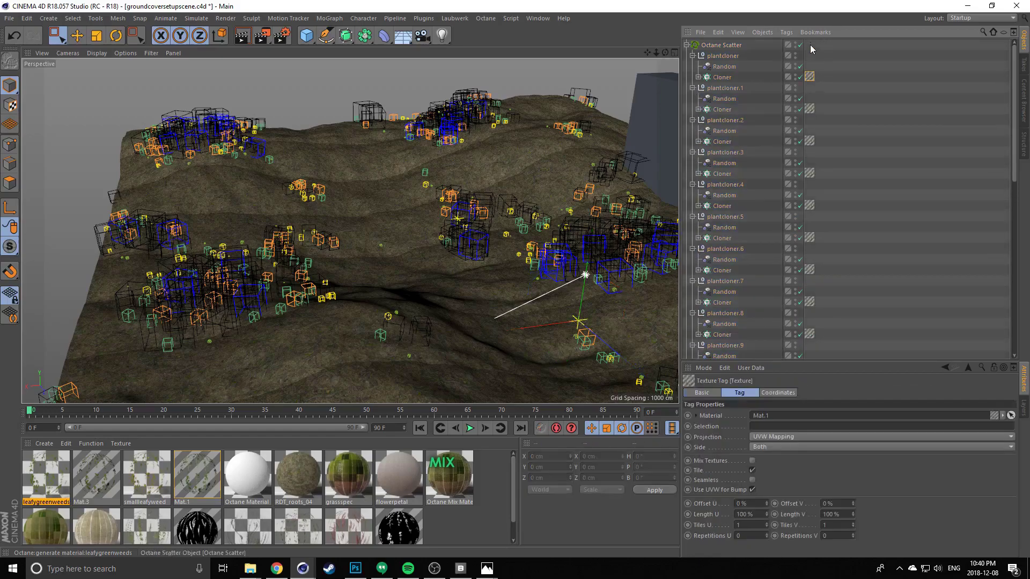
pyautogui.scroll(-10, 812, 54)
pyautogui.click(688, 131)
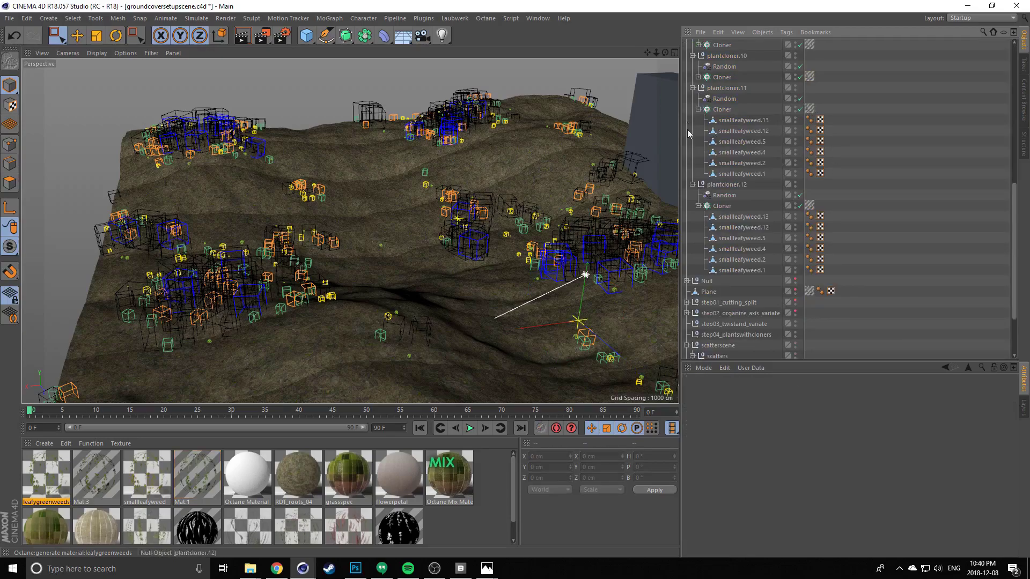
pyautogui.click(697, 109)
pyautogui.click(698, 141)
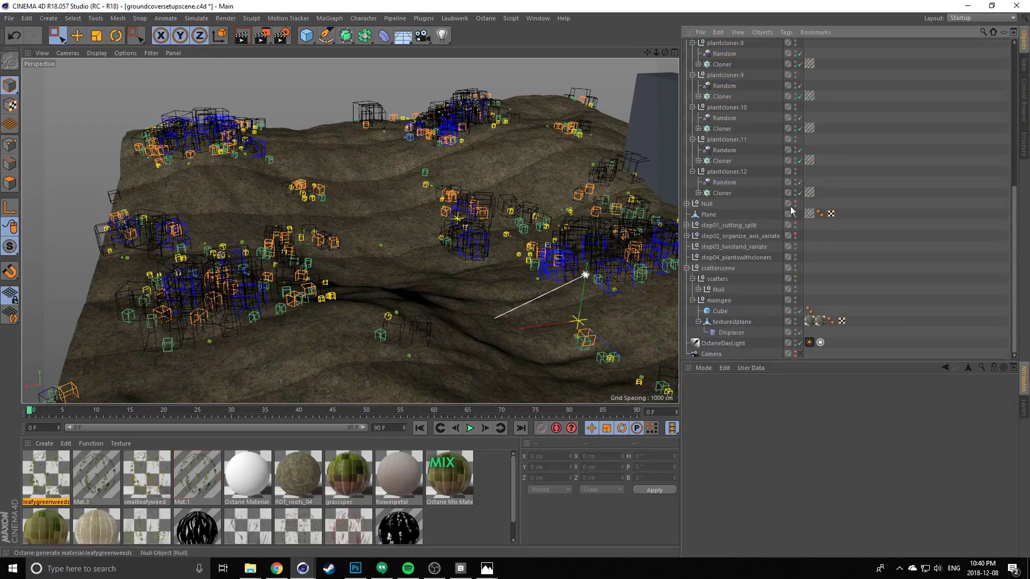
pyautogui.click(810, 193)
pyautogui.scroll(9, 809, 161)
pyautogui.keyDown('shift'); pyautogui.click(810, 77); pyautogui.keyUp('shift')
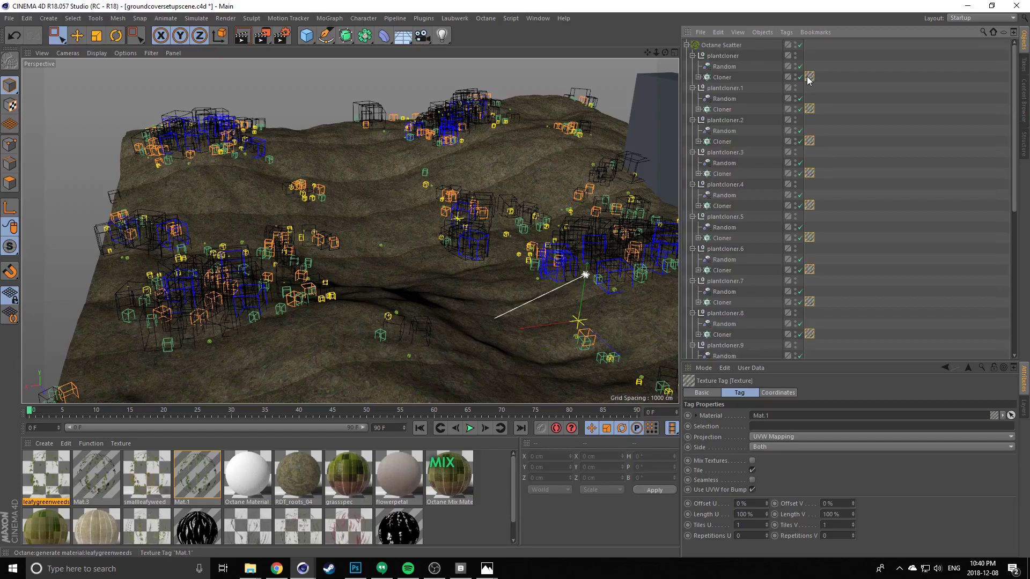
pyautogui.press('Delete')
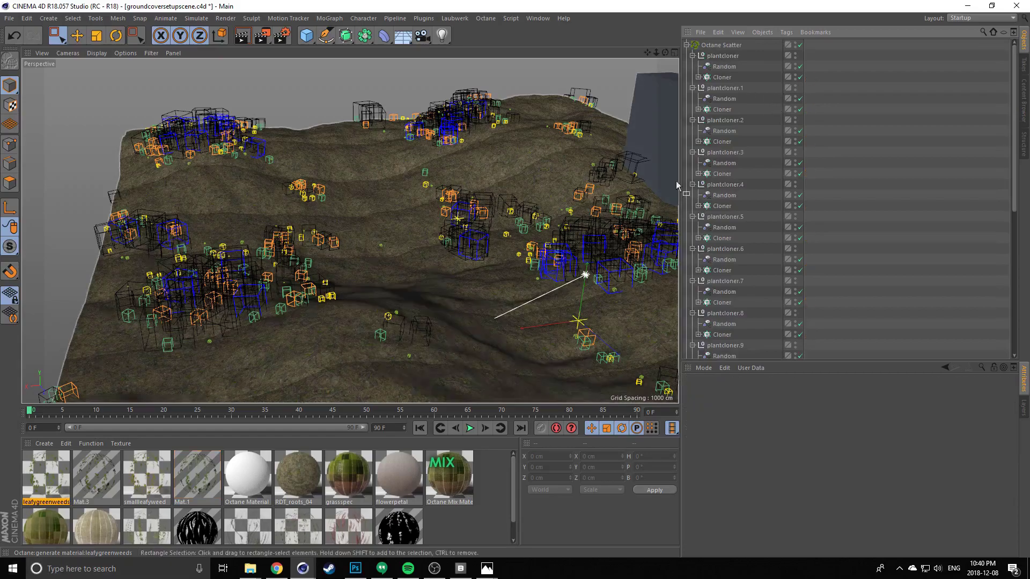
# Apply the leafygreenweeds material to the Octane Scatter object
pyautogui.click(732, 46)
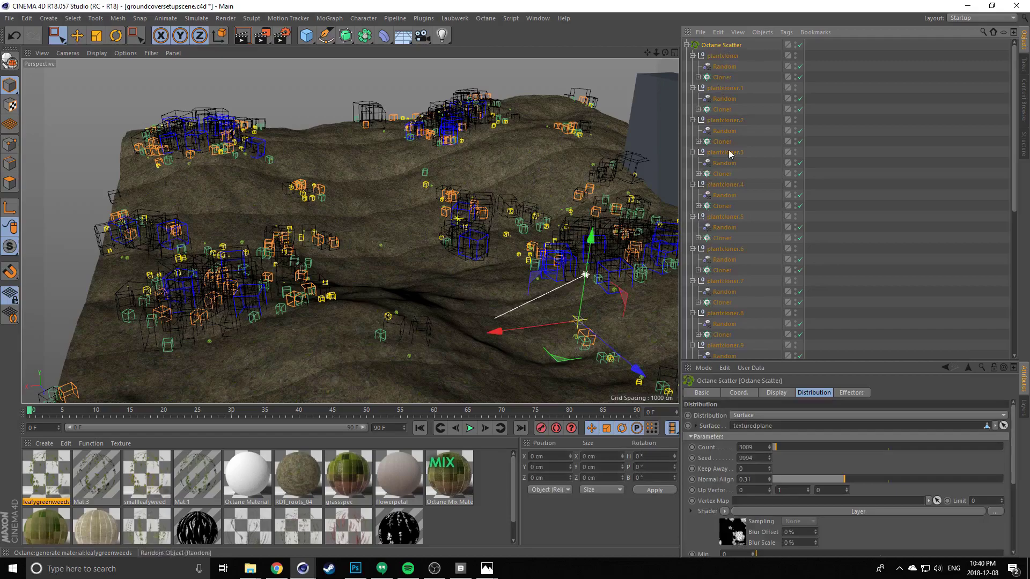
pyautogui.moveTo(44, 467); pyautogui.dragTo(793, 26)
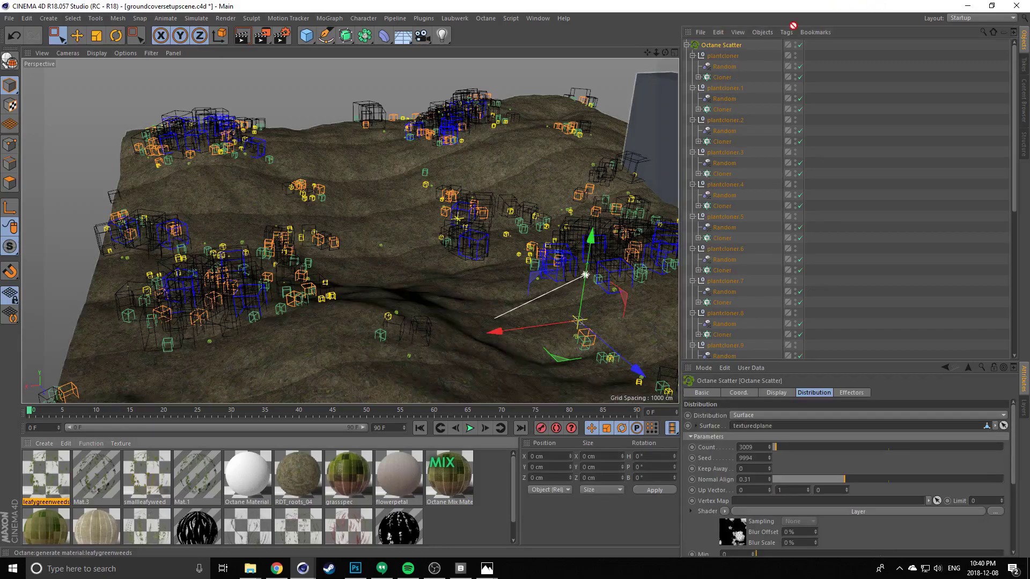
pyautogui.moveTo(723, 46); pyautogui.dragTo(726, 46)
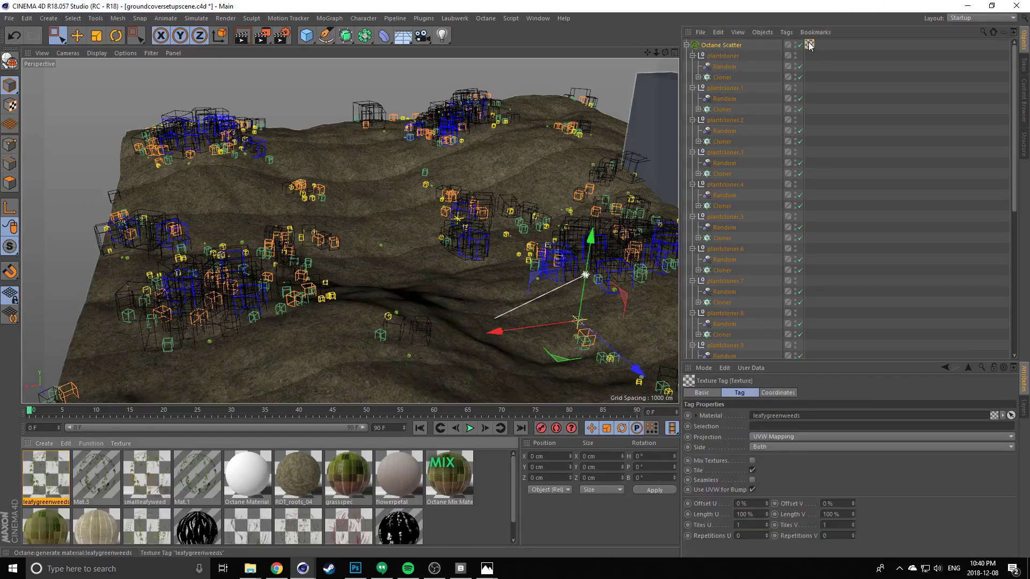
pyautogui.click(730, 46)
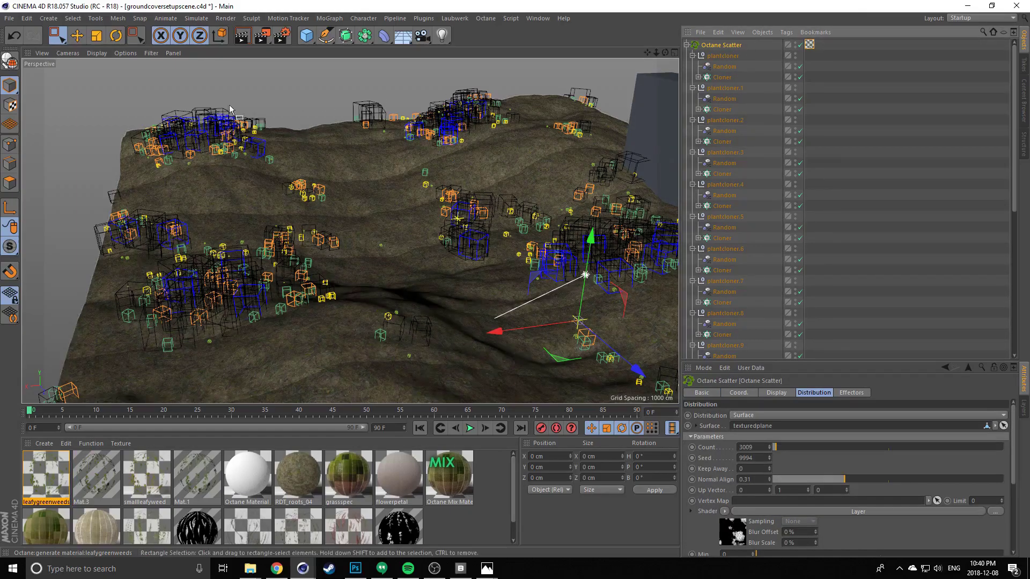
# Bring up the Octane Live Viewer window and restart the render of the scene
pyautogui.click(484, 18)
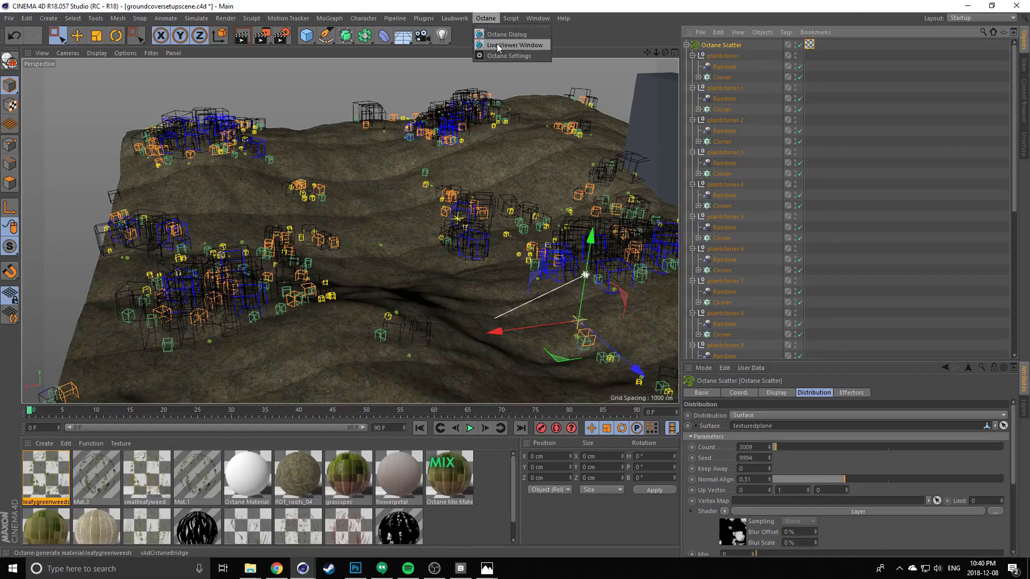
pyautogui.click(497, 46)
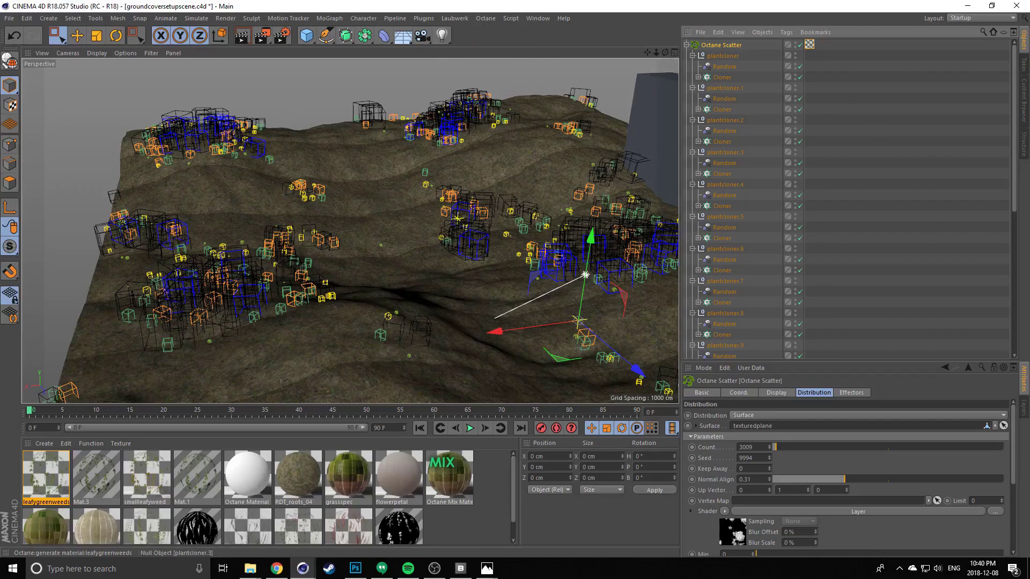
pyautogui.moveTo(296, 577)
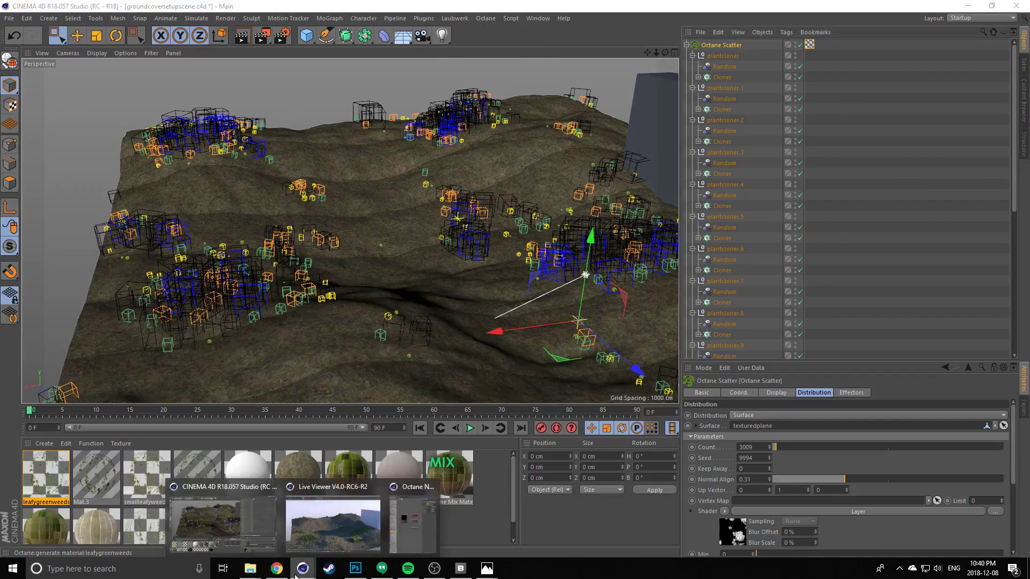
pyautogui.click(333, 523)
pyautogui.moveTo(439, 48); pyautogui.dragTo(463, 48)
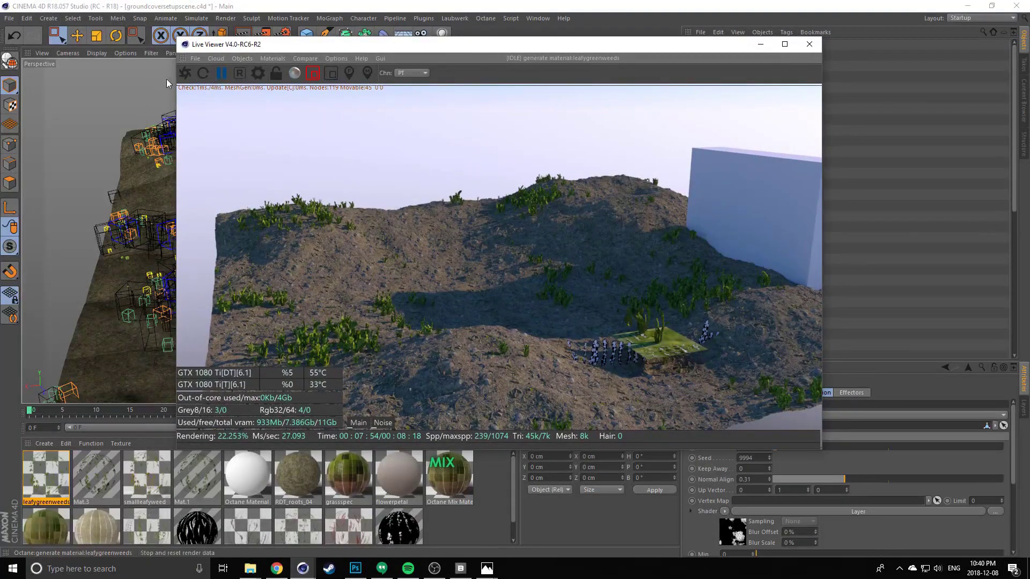
pyautogui.click(203, 73)
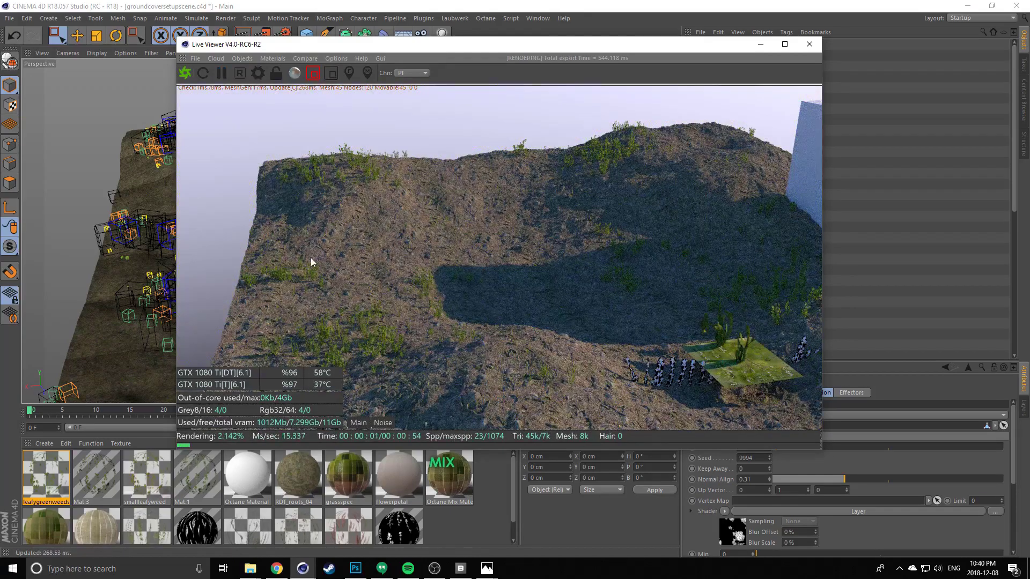
# Frame the plant patches on the terrain more closely in the Live Viewer and shift its window aside
pyautogui.moveTo(314, 317); pyautogui.dragTo(429, 243)
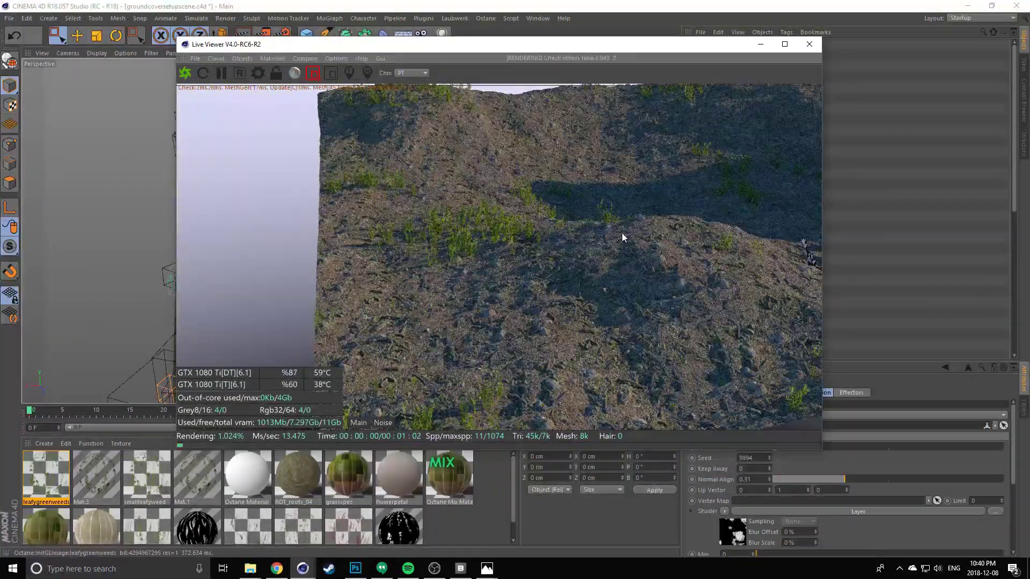
pyautogui.moveTo(433, 254); pyautogui.dragTo(253, 304)
pyautogui.moveTo(494, 49); pyautogui.dragTo(699, 52)
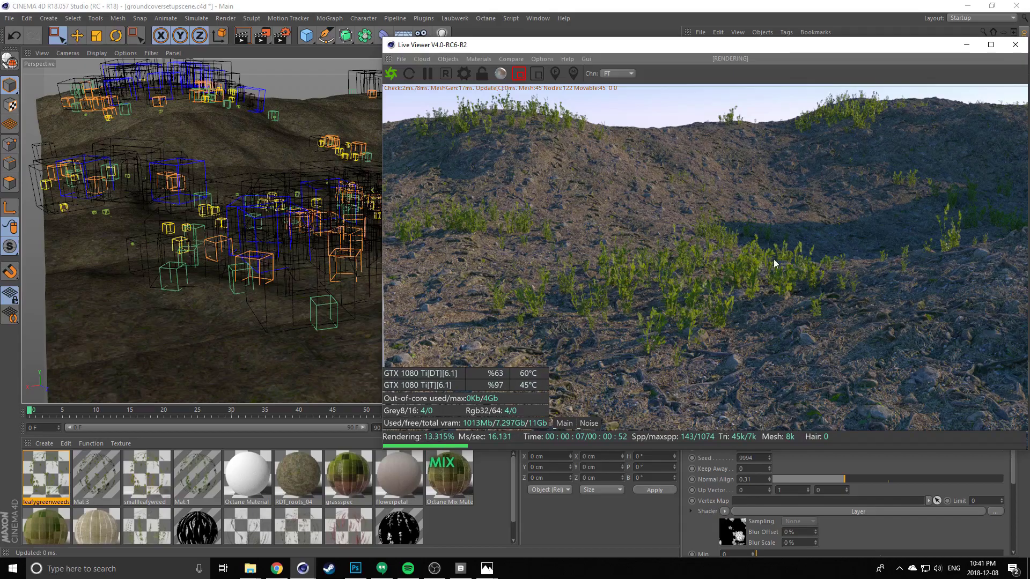
# Widen the Octane Node Editor and set the hue of the upper ColorCorrection feeding the MixTexture to -0.2
pyautogui.moveTo(0, 27); pyautogui.dragTo(216, 26)
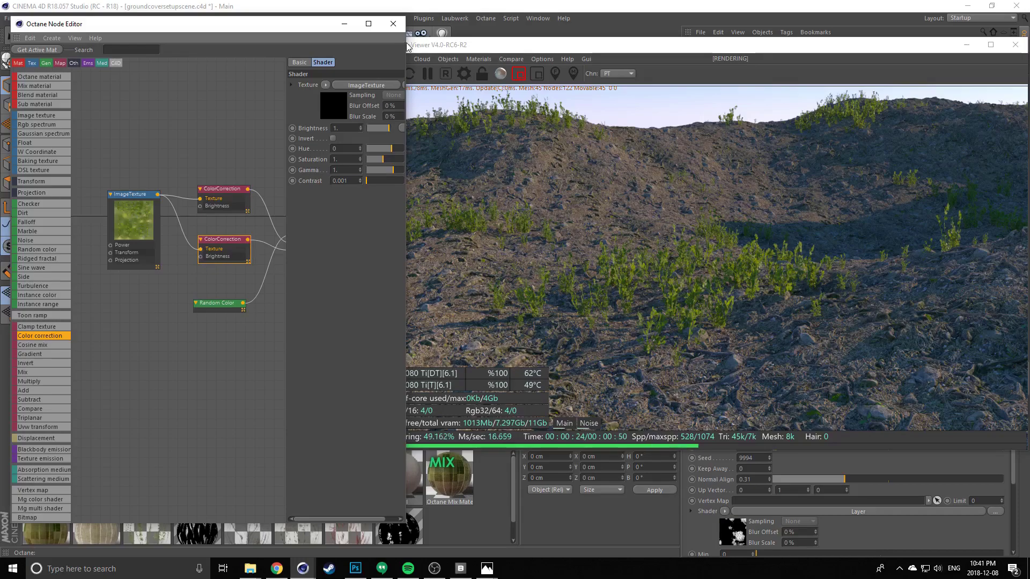
pyautogui.moveTo(443, 50); pyautogui.dragTo(476, 50)
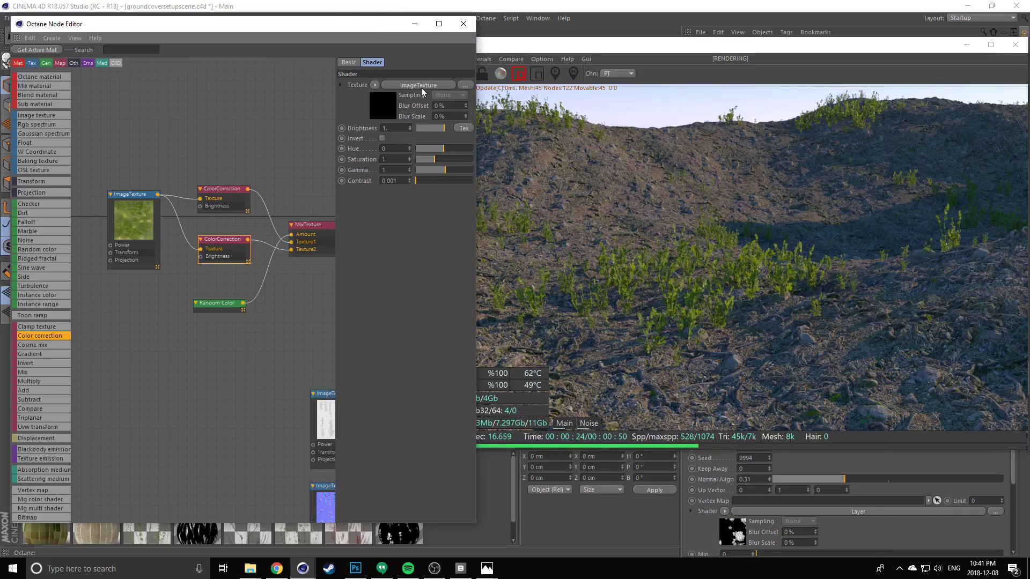
pyautogui.click(308, 142)
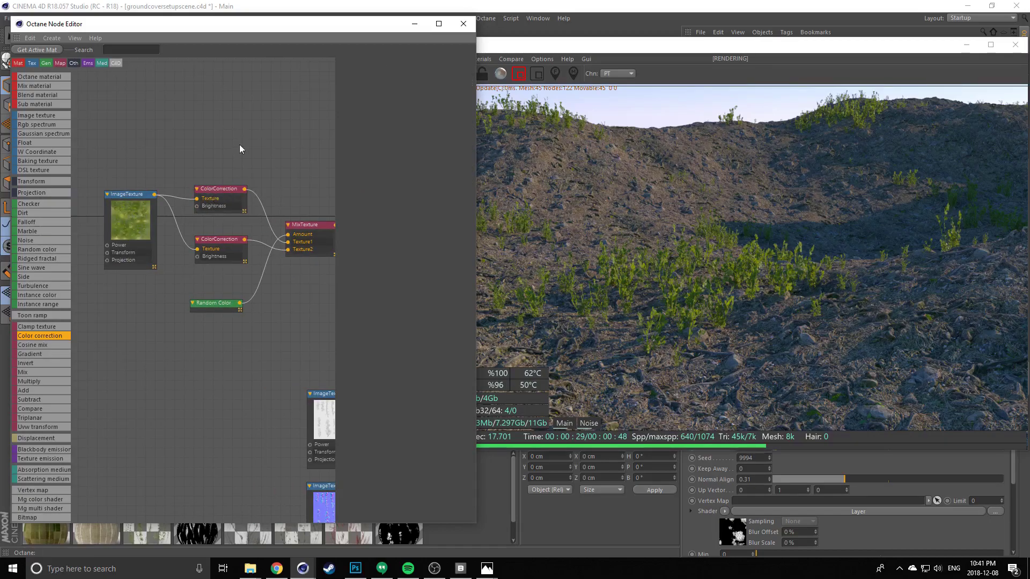
pyautogui.moveTo(239, 144)
pyautogui.mouseDown(button='middle')
pyautogui.moveTo(231, 147)
pyautogui.moveTo(250, 146)
pyautogui.mouseUp(button='middle')
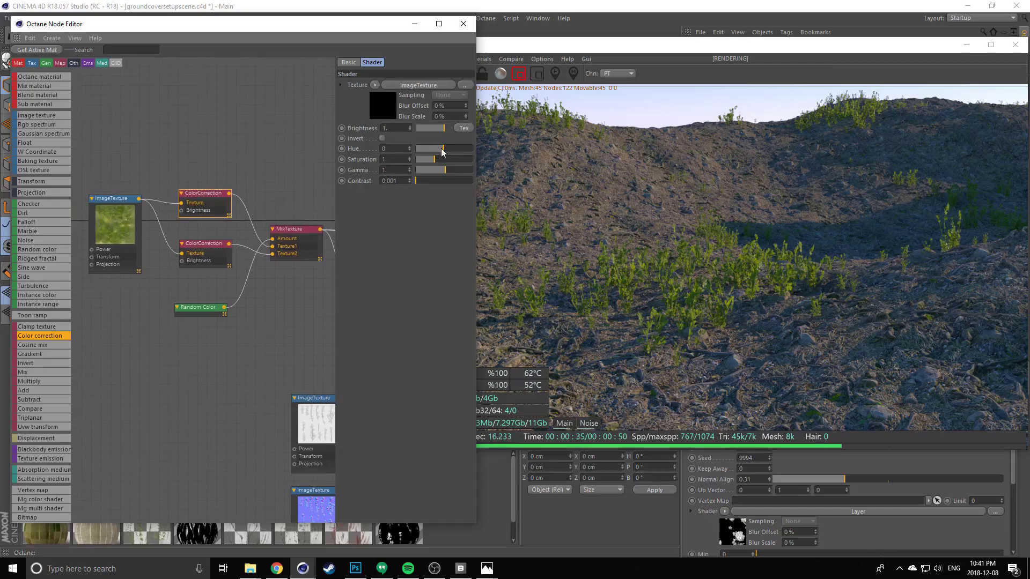
pyautogui.moveTo(442, 150); pyautogui.dragTo(436, 149)
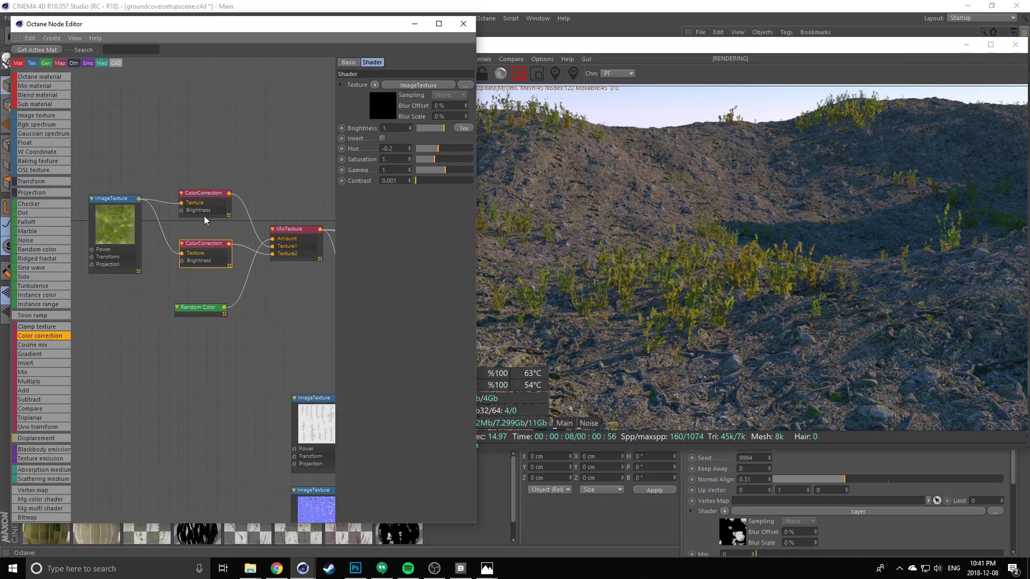
# Rearrange the two ColorCorrection nodes feeding the MixTexture and set the lower one's brightness to 0.8
pyautogui.moveTo(202, 207); pyautogui.dragTo(213, 252)
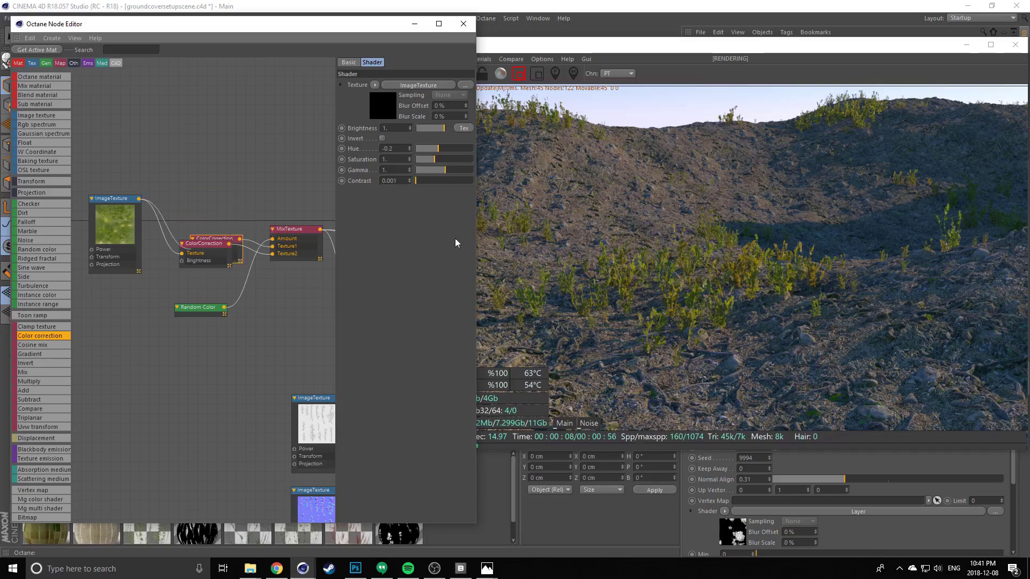
pyautogui.click(203, 244)
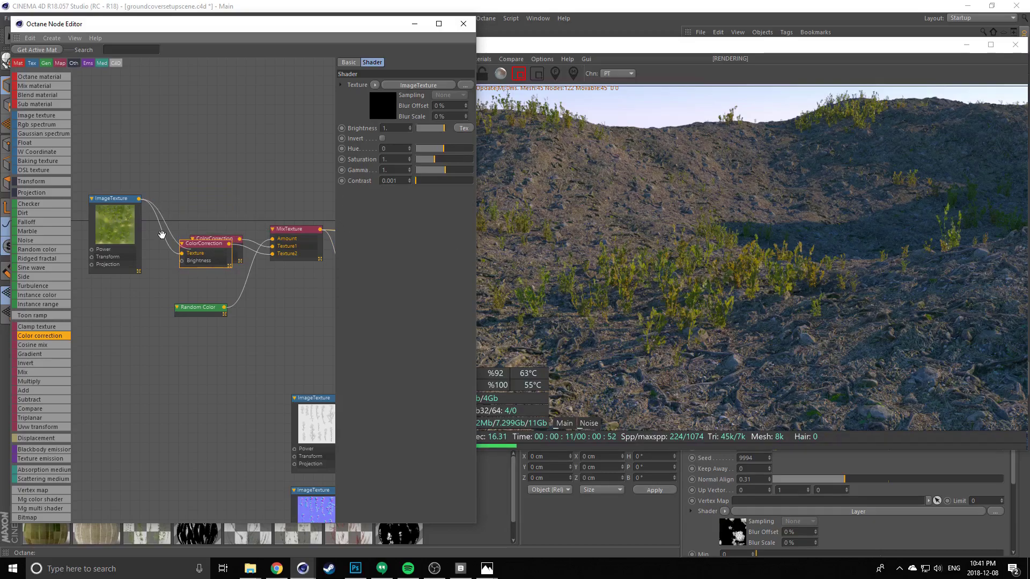
pyautogui.moveTo(205, 260); pyautogui.dragTo(212, 217)
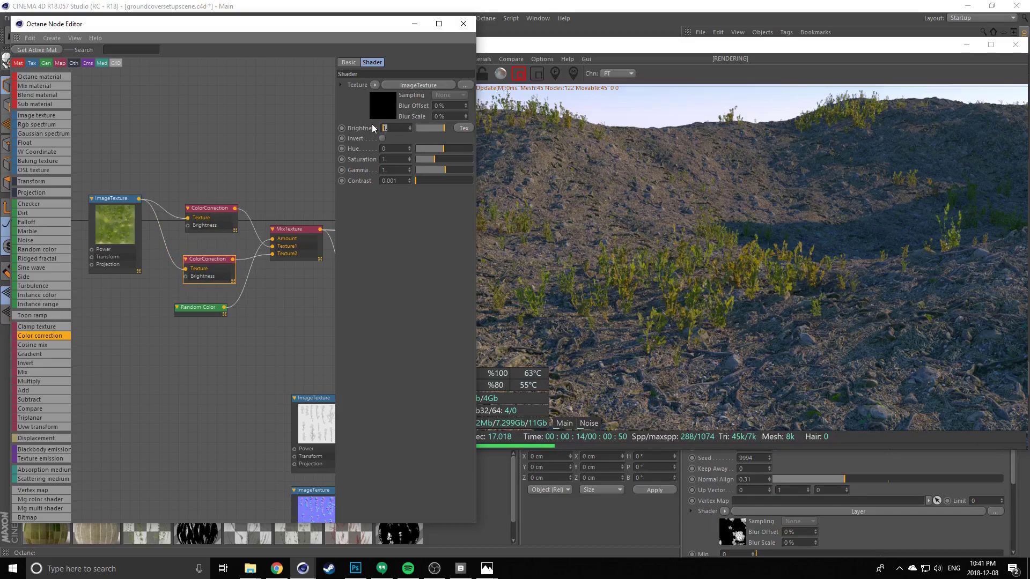
pyautogui.write('0.8')
pyautogui.press('Return')
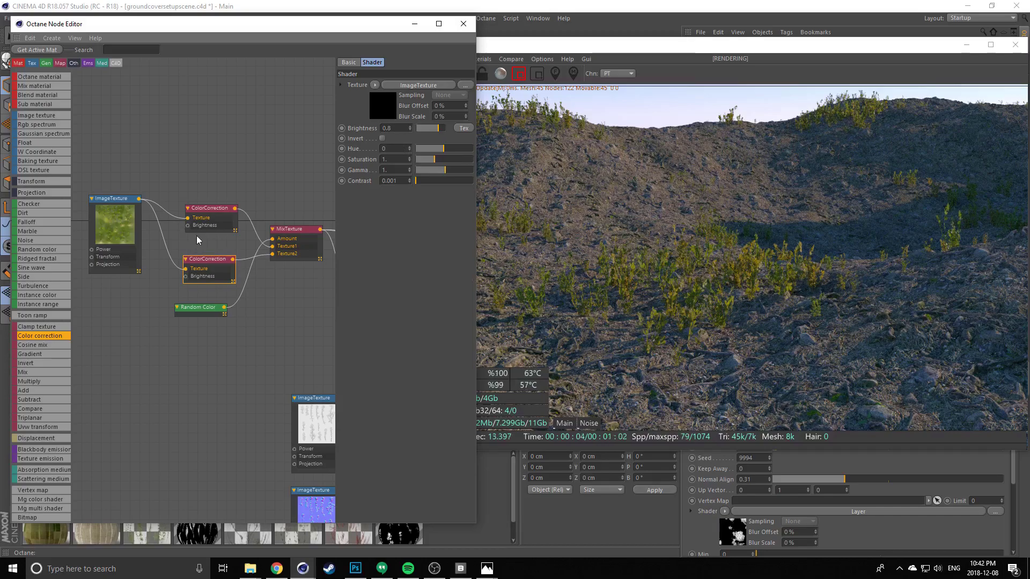
# Tidy the node layout by moving the lower ColorCorrection up and the MixTexture closer to its inputs
pyautogui.moveTo(217, 272); pyautogui.dragTo(215, 264)
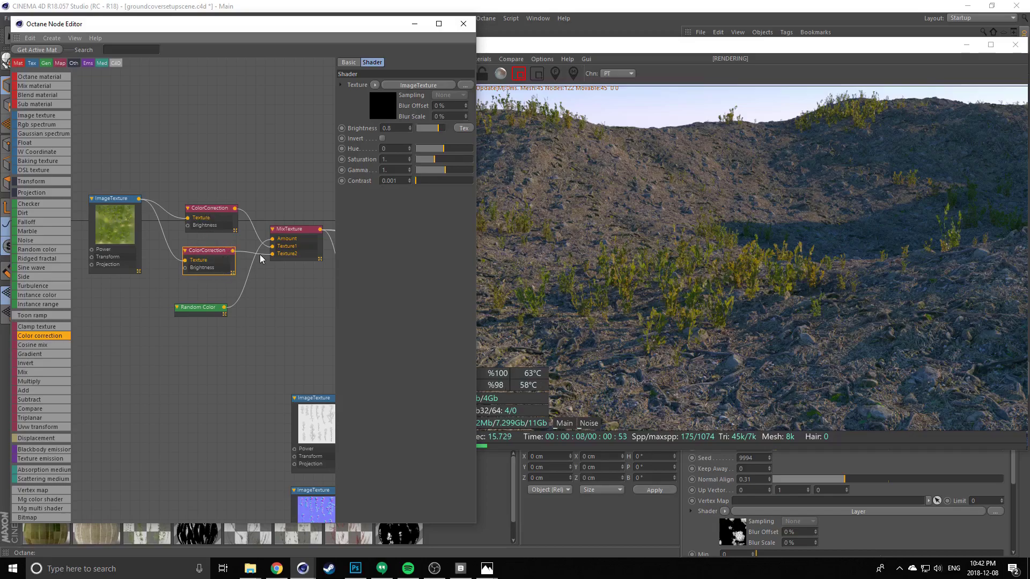
pyautogui.moveTo(287, 239); pyautogui.dragTo(274, 230)
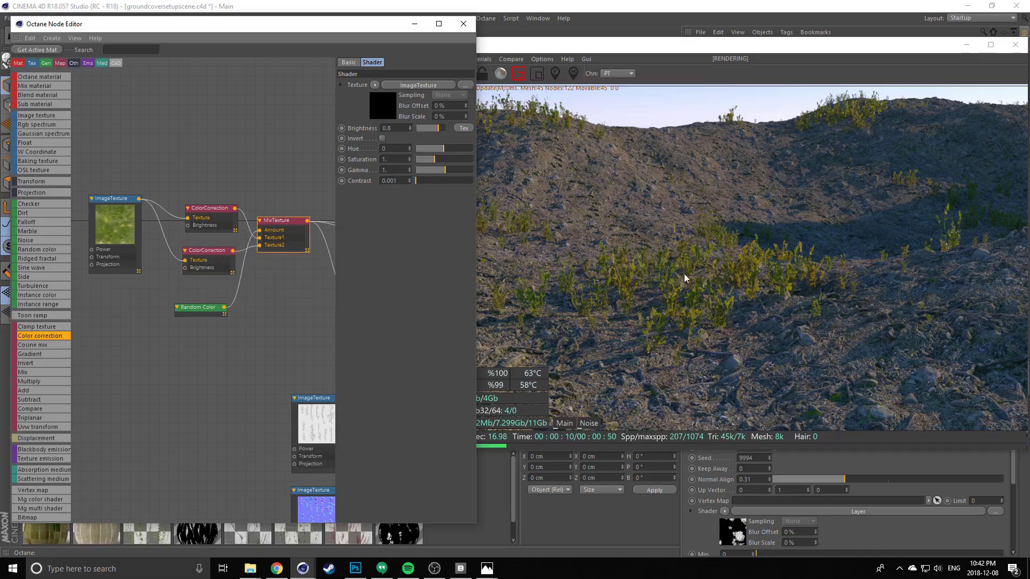
pyautogui.moveTo(224, 155); pyautogui.dragTo(175, 146, button='middle')
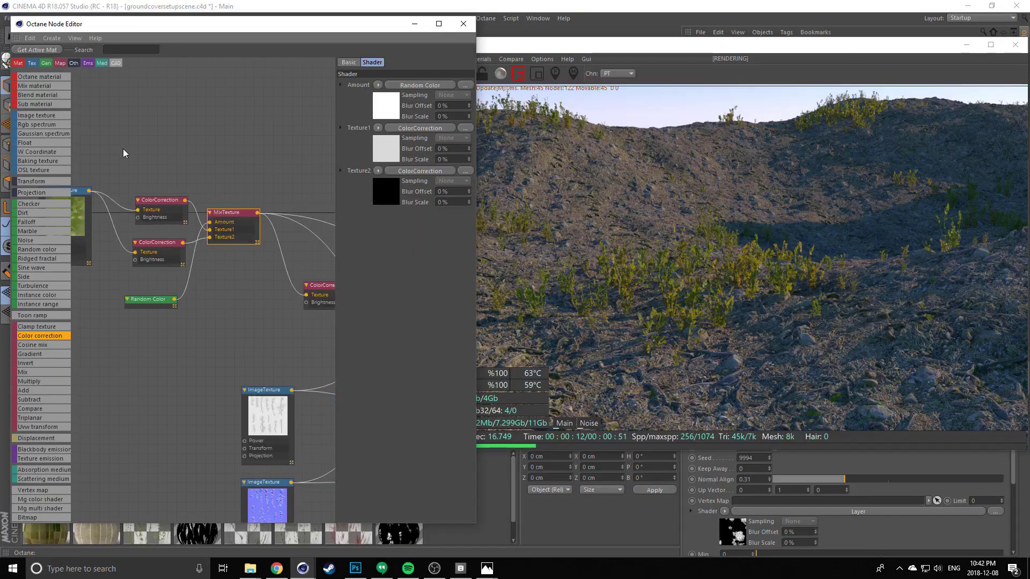
pyautogui.moveTo(306, 154); pyautogui.dragTo(275, 151, button='middle')
# Examine the plants' color variation up close from a low, backlit angle in the Live Viewer
pyautogui.moveTo(677, 270); pyautogui.dragTo(690, 325)
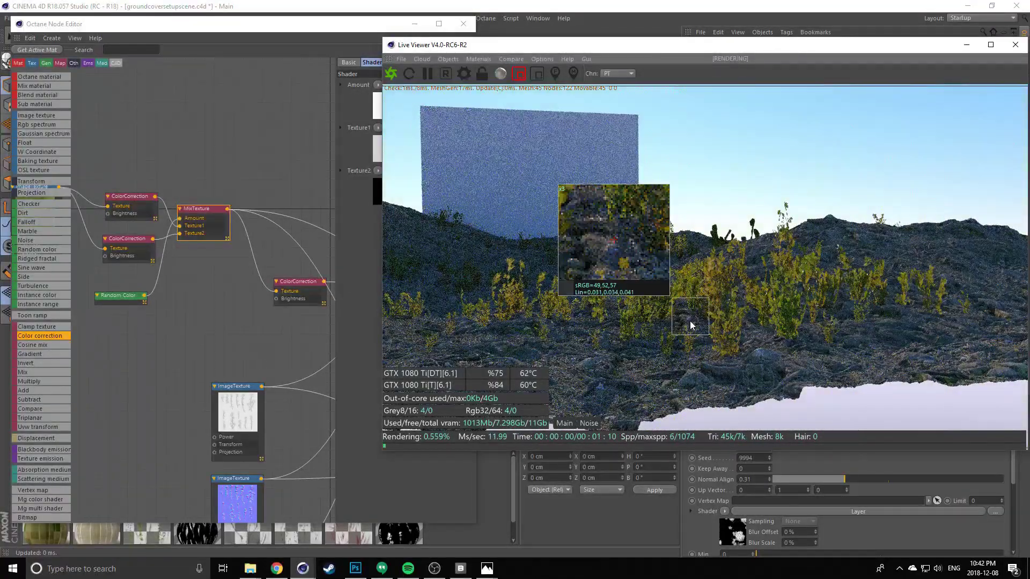
pyautogui.moveTo(719, 314); pyautogui.dragTo(841, 322, button='right')
pyautogui.moveTo(842, 322); pyautogui.dragTo(723, 301)
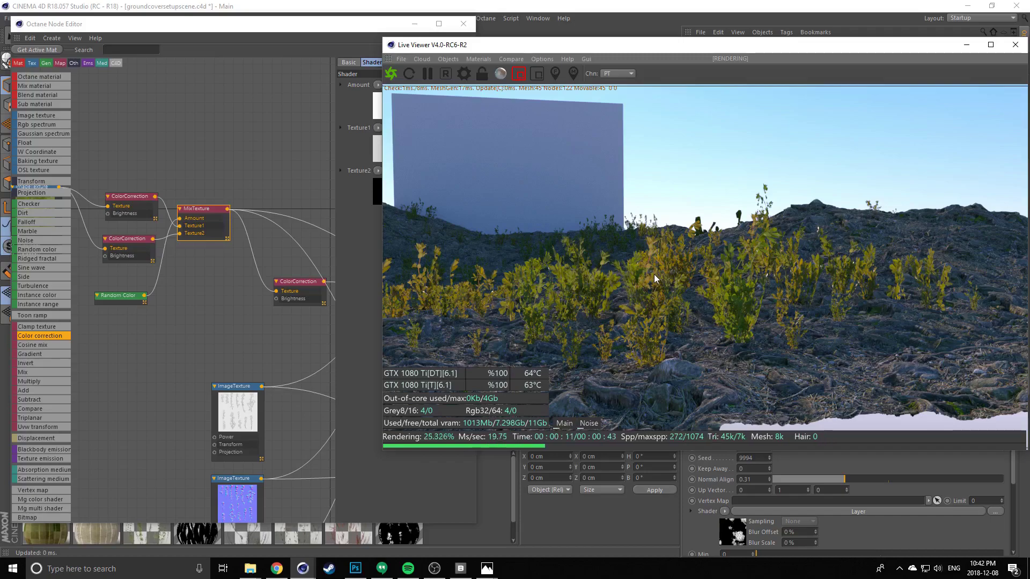
# Set the brightness of the ColorCorrection node fed by the MixTexture to 1.4
pyautogui.moveTo(272, 337); pyautogui.dragTo(239, 333, button='middle')
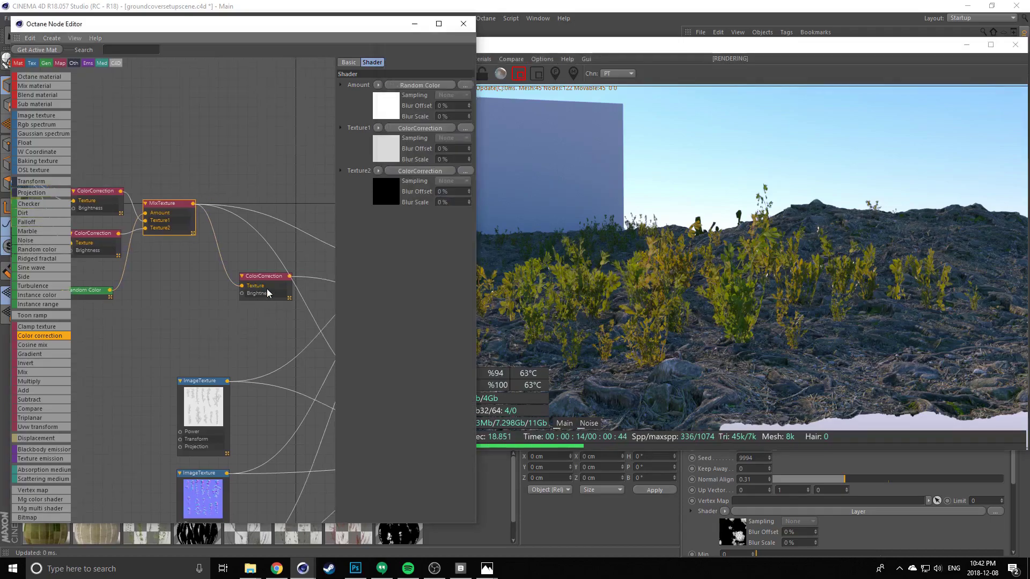
pyautogui.moveTo(267, 293); pyautogui.dragTo(265, 290)
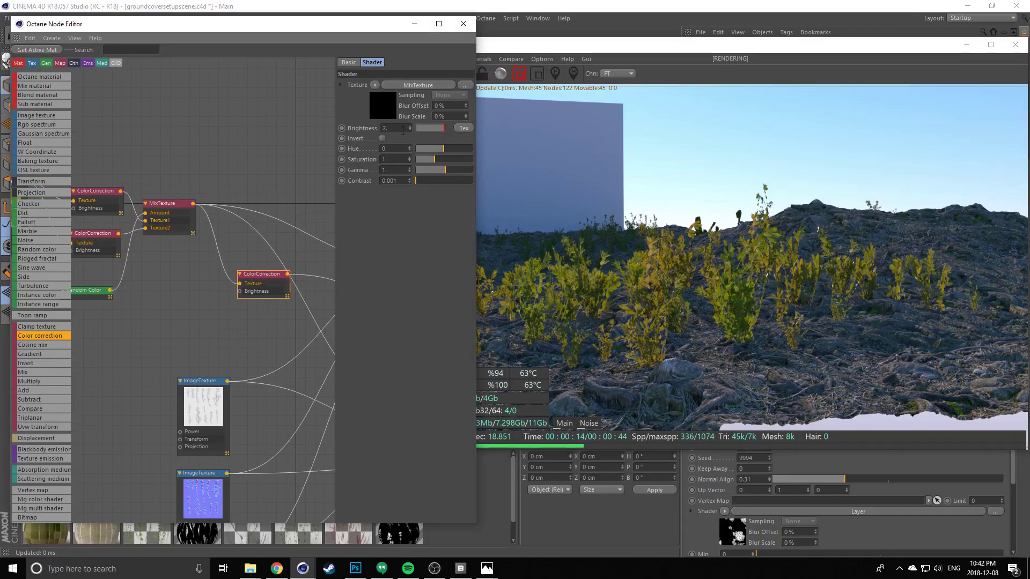
pyautogui.moveTo(402, 131); pyautogui.dragTo(376, 128)
pyautogui.write('.')
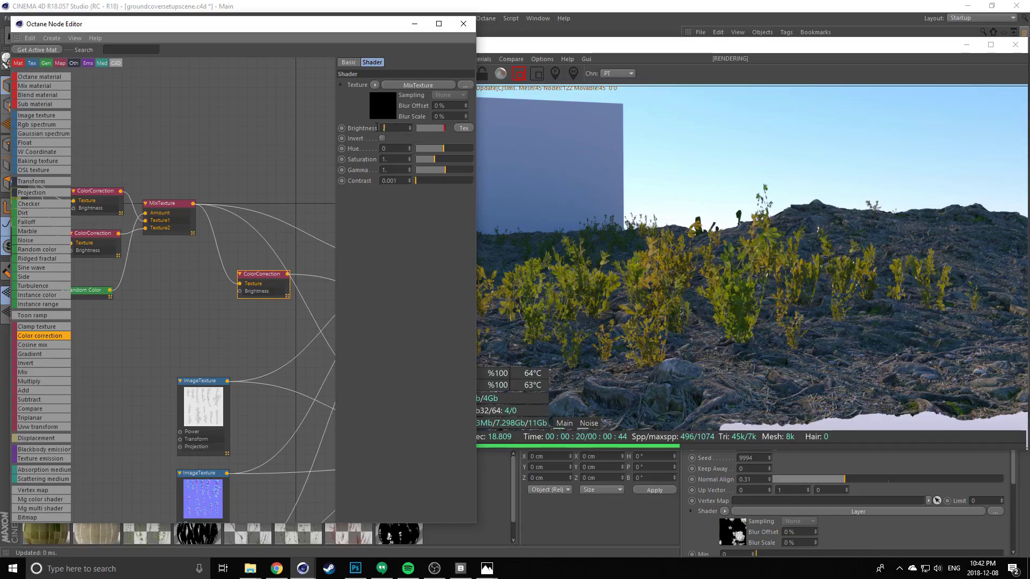
pyautogui.press('Return')
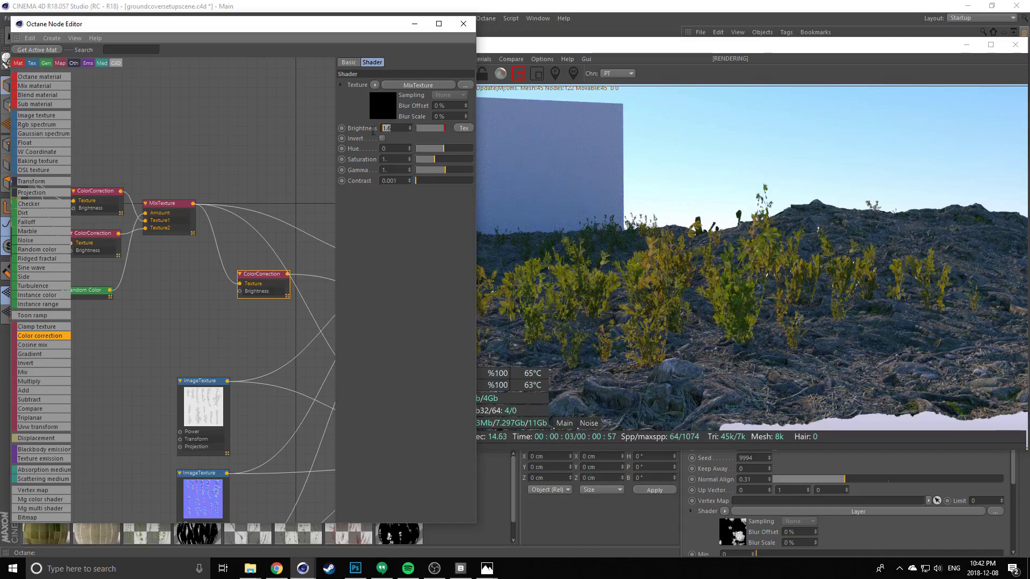
# Try brightness values of 0 and 1 on the ColorCorrection after the MixTexture to compare the plants' shading
pyautogui.write('0')
pyautogui.press('Return')
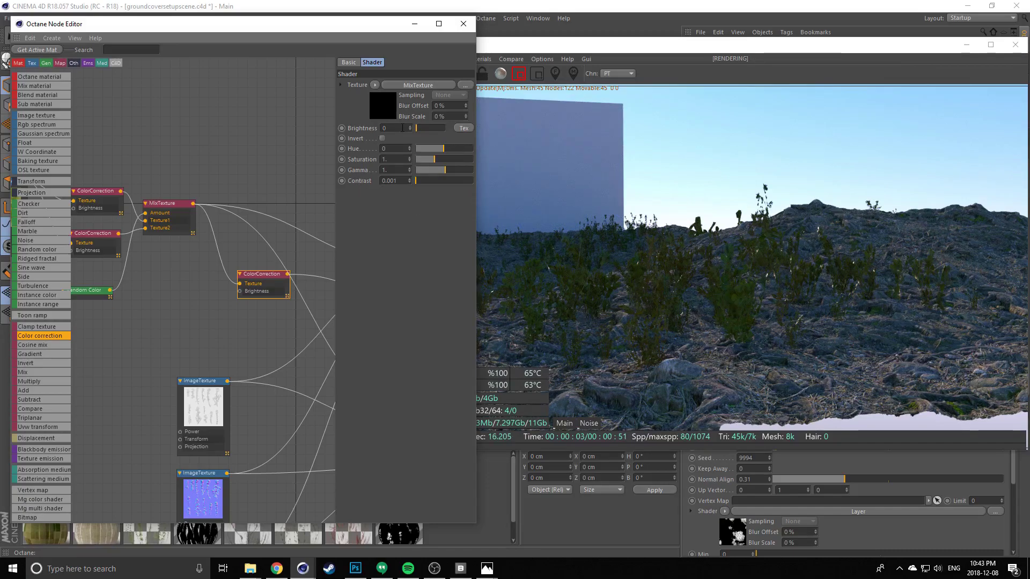
pyautogui.moveTo(391, 128); pyautogui.dragTo(352, 130)
pyautogui.write('1')
pyautogui.press('Return')
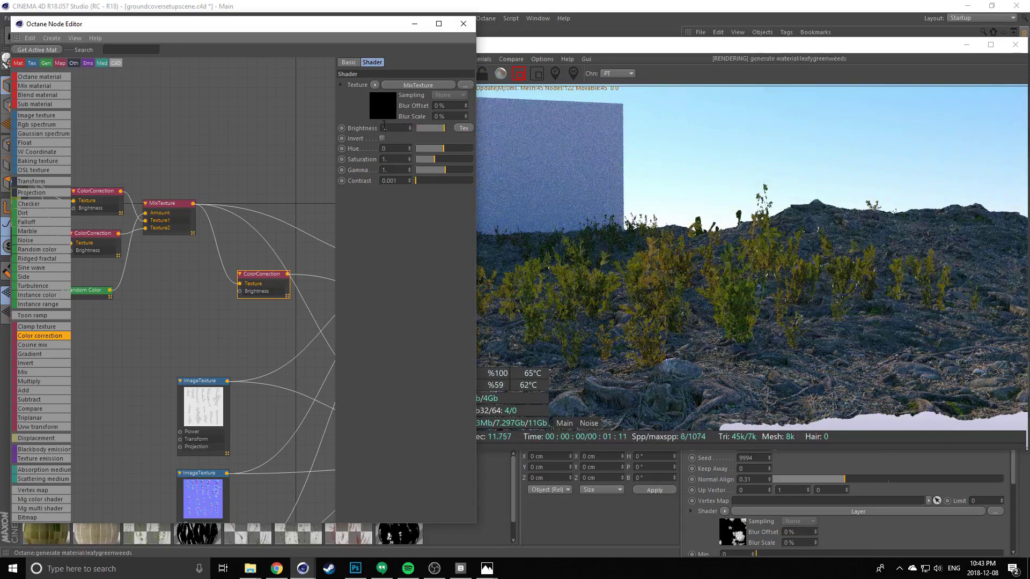
# Return the brightness of the ColorCorrection after the MixTexture to 1.4
pyautogui.click(392, 127)
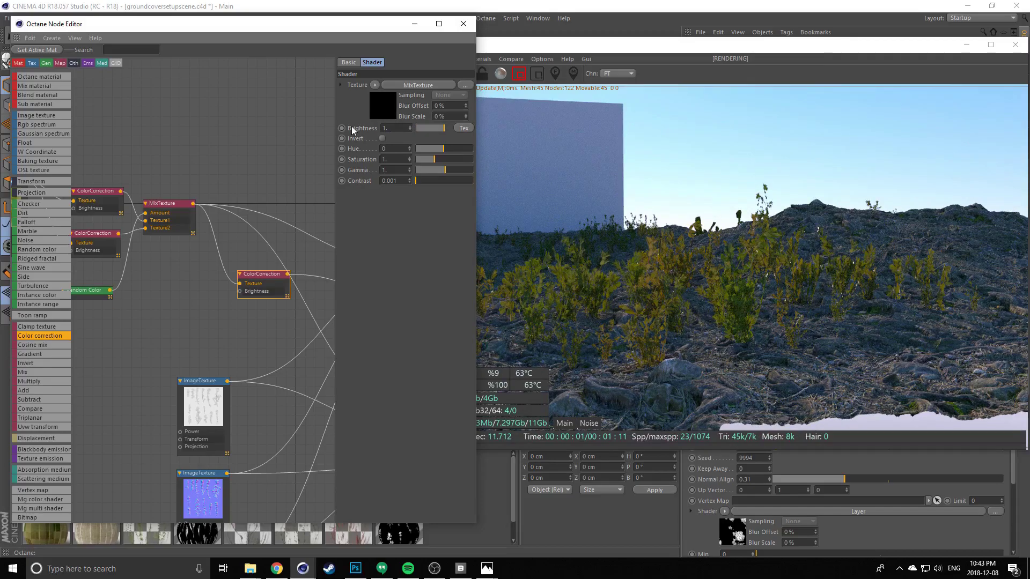
pyautogui.write('1.1')
pyautogui.press('BackSpace')
pyautogui.press('BackSpace')
pyautogui.press('BackSpace')
pyautogui.write('4')
pyautogui.press('Return')
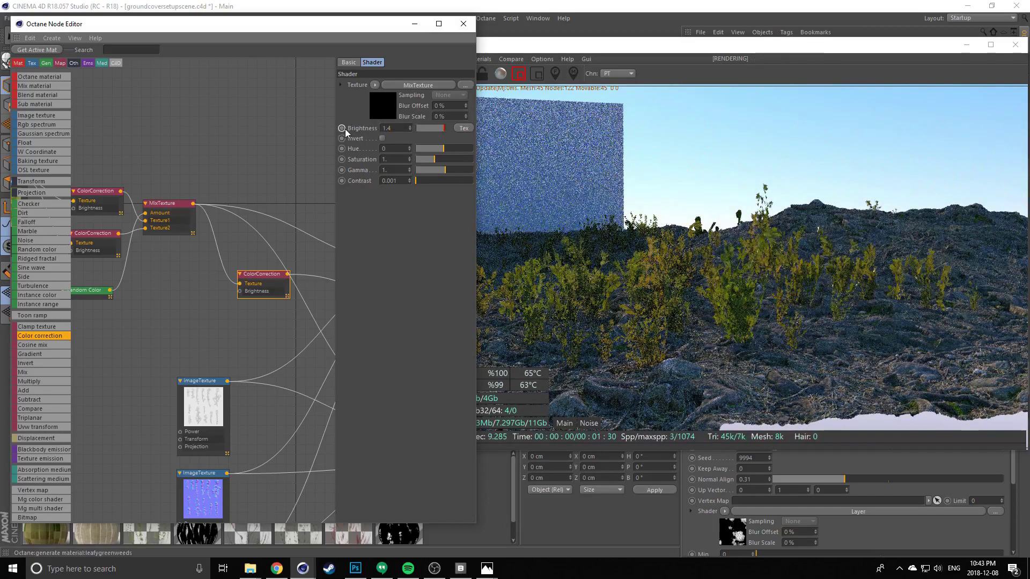
# Frame a wider view of the terrain in the Live Viewer and move its window off the object list
pyautogui.click(655, 289)
pyautogui.moveTo(655, 289); pyautogui.dragTo(545, 244)
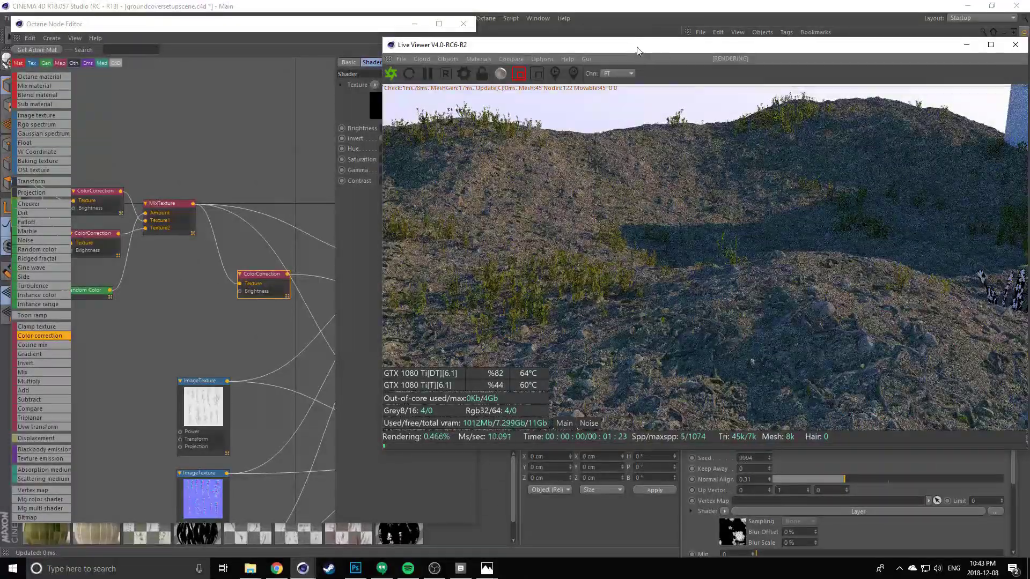
pyautogui.moveTo(637, 46); pyautogui.dragTo(298, 59)
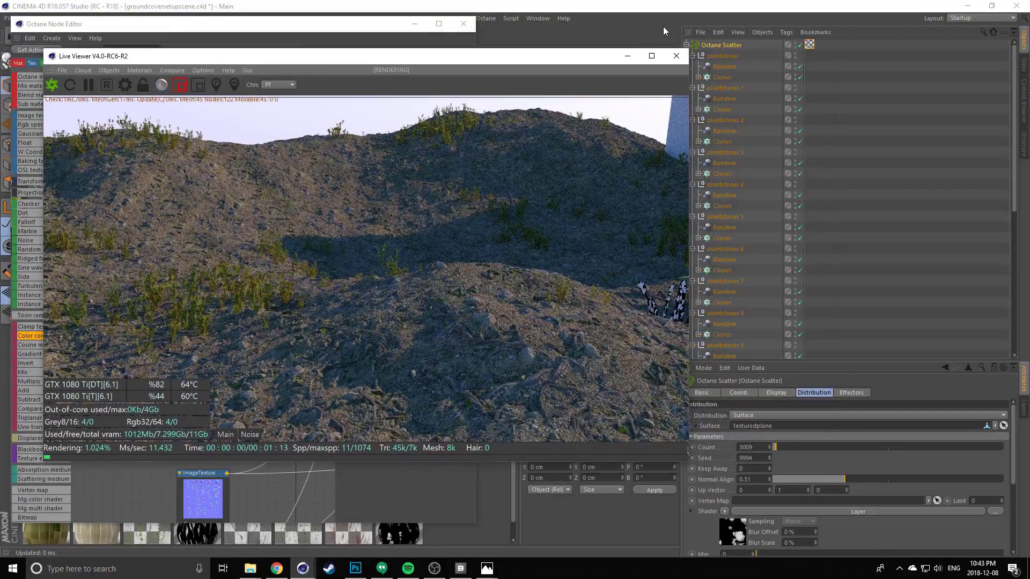
# Collapse the Octane Scatter hierarchy in the object list and reposition the Live Viewer beside it
pyautogui.click(687, 44)
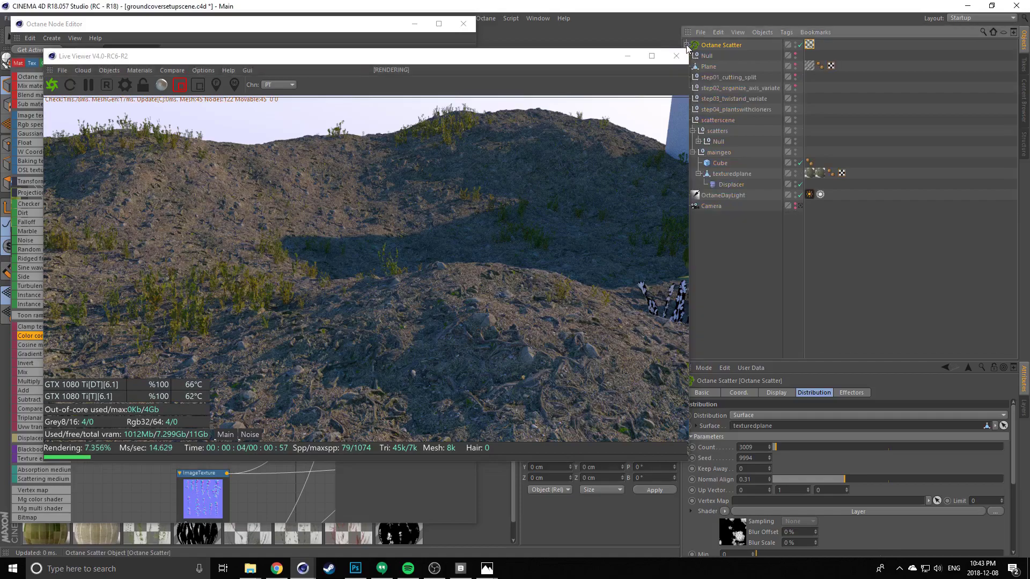
pyautogui.moveTo(604, 63); pyautogui.dragTo(597, 58)
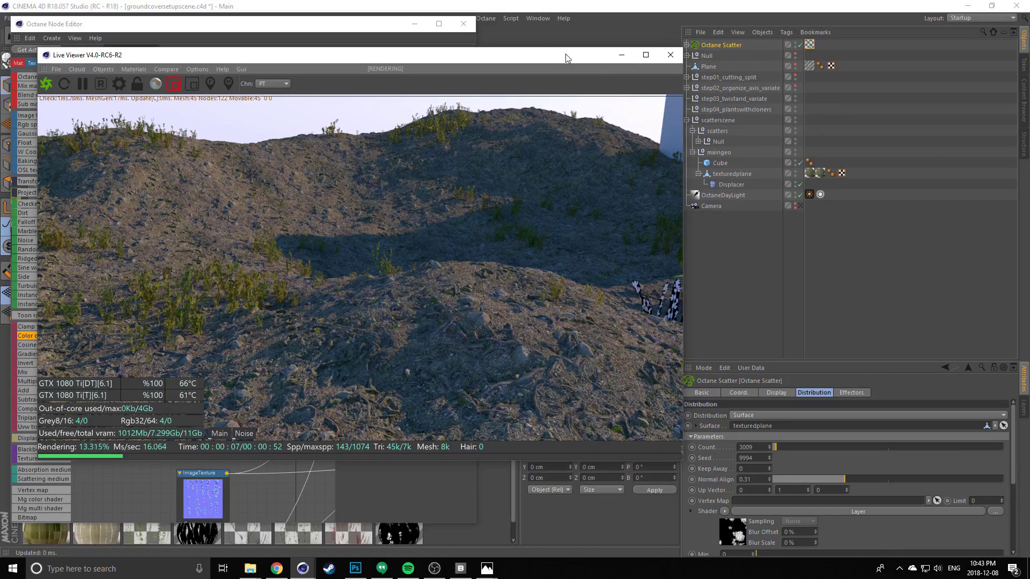
pyautogui.moveTo(566, 58); pyautogui.dragTo(547, 48)
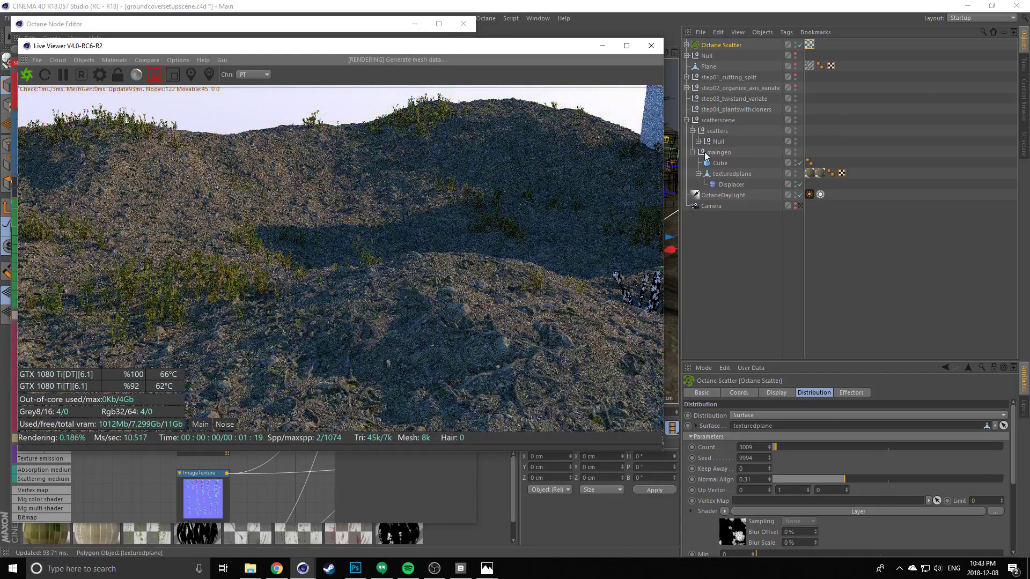
pyautogui.click(690, 130)
pyautogui.click(690, 130)
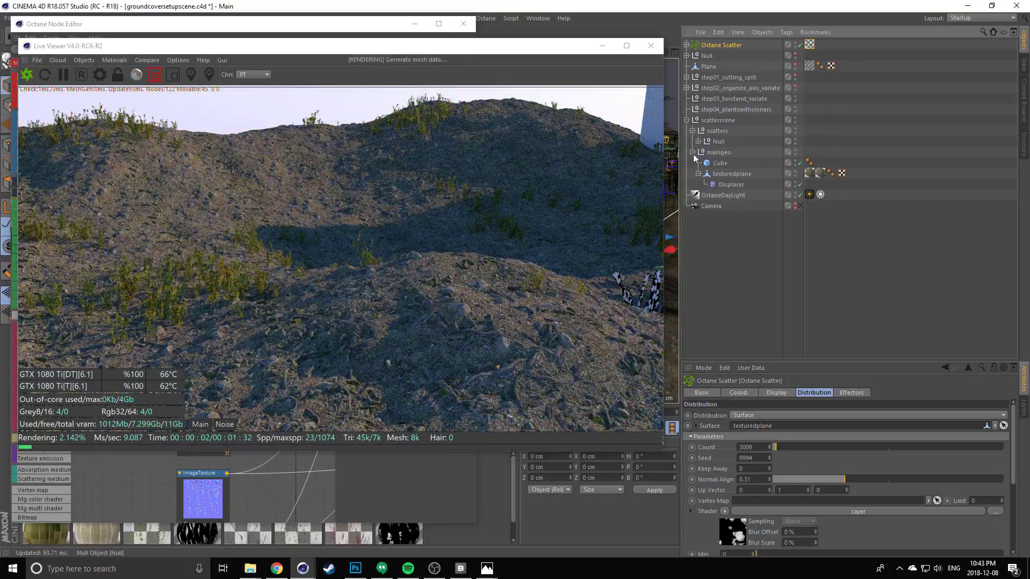
# Preview all six prepared scatters under the scatters Null together, and disable them along with the standalone Octane Scatter
pyautogui.click(698, 142)
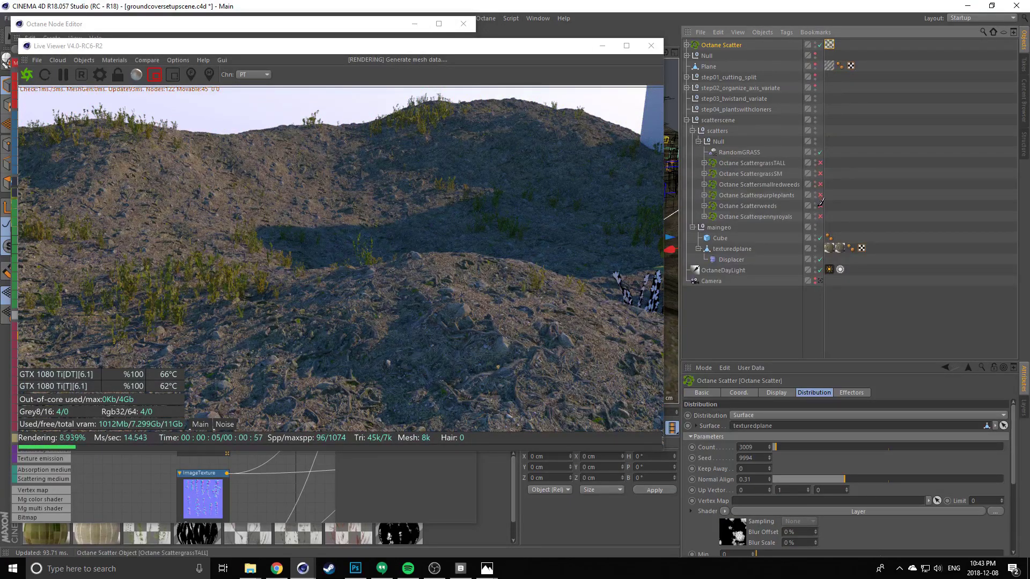
pyautogui.click(820, 217)
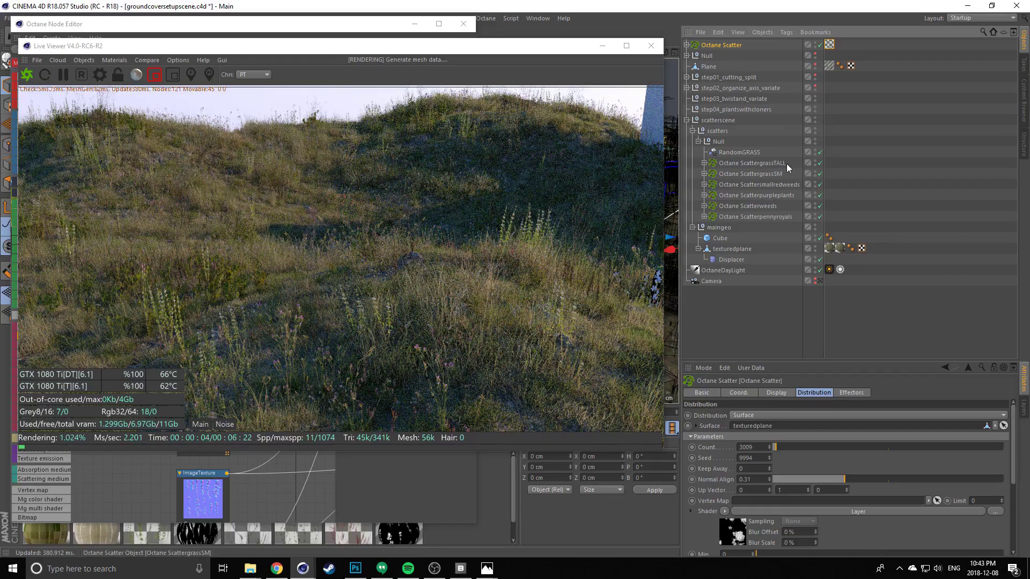
pyautogui.click(819, 163)
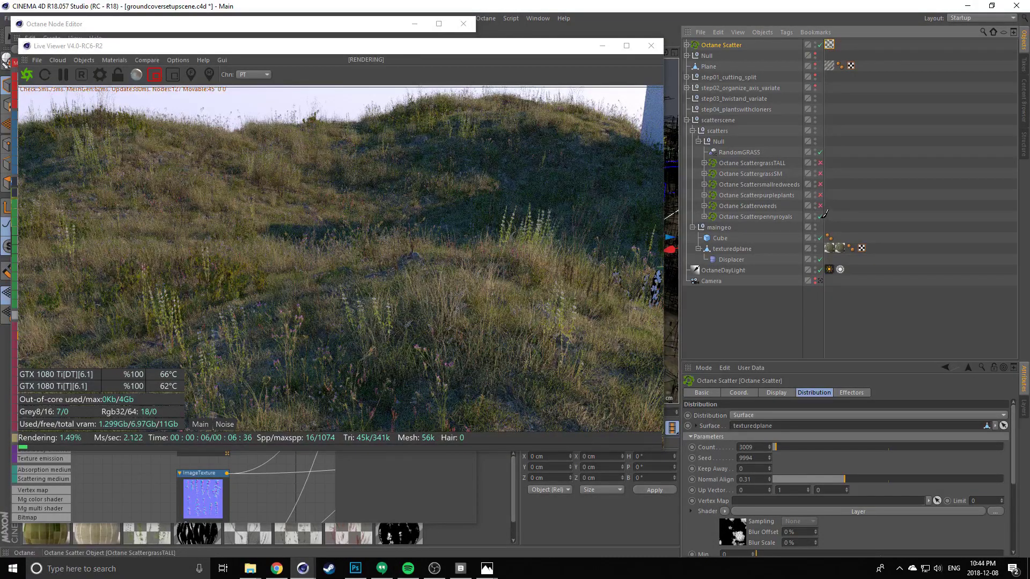
pyautogui.click(816, 46)
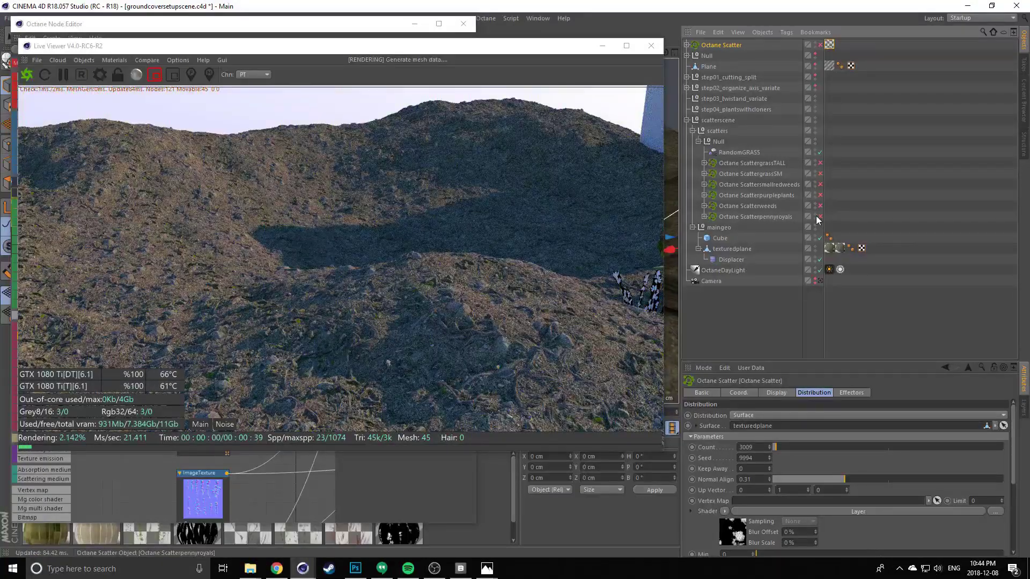
# Preview Octane Scatterpennyroyals and Octane Scatterweeds one at a time in the Live Viewer
pyautogui.click(820, 217)
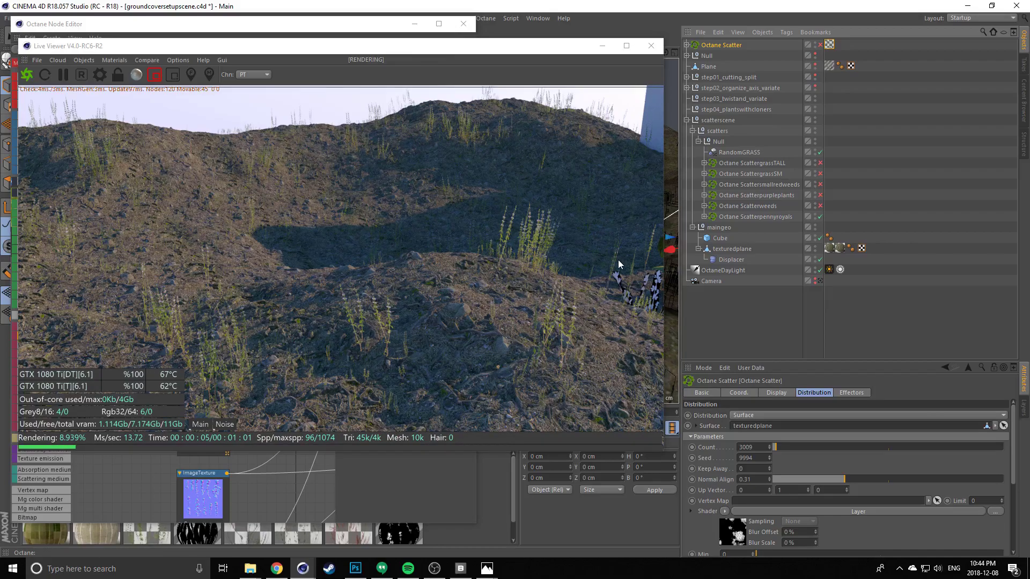
pyautogui.click(816, 216)
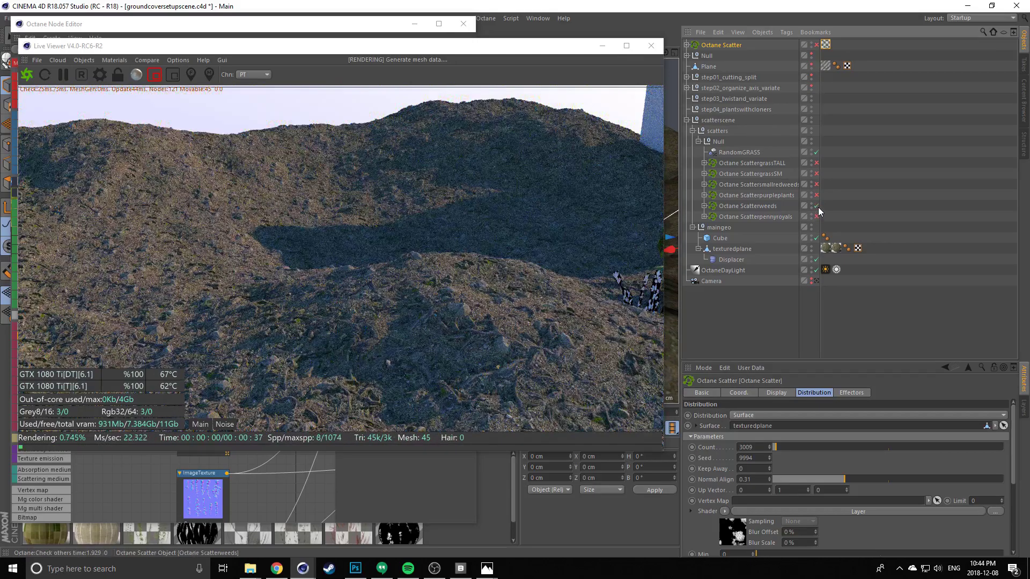
pyautogui.click(816, 206)
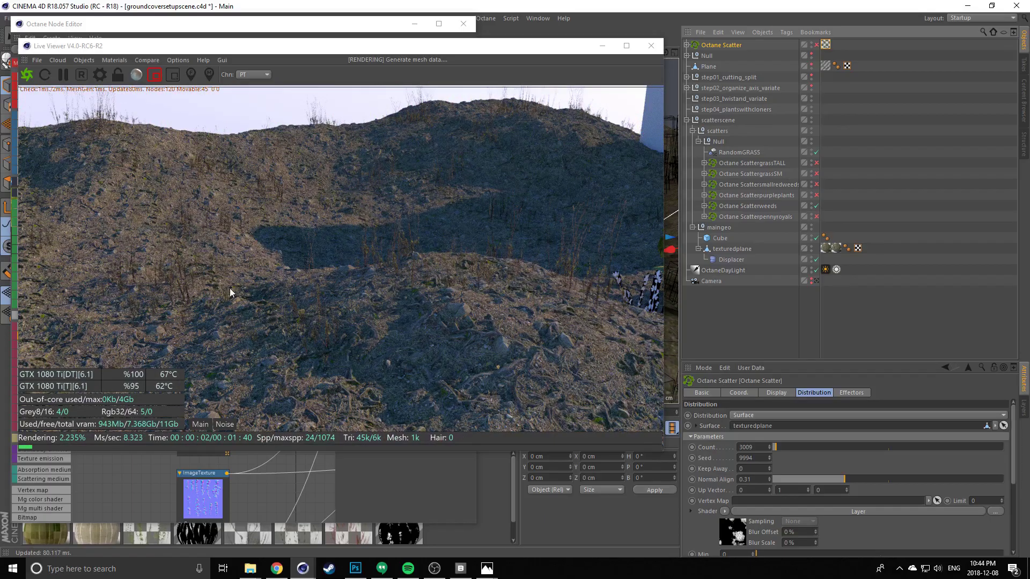
pyautogui.moveTo(298, 285); pyautogui.dragTo(379, 284)
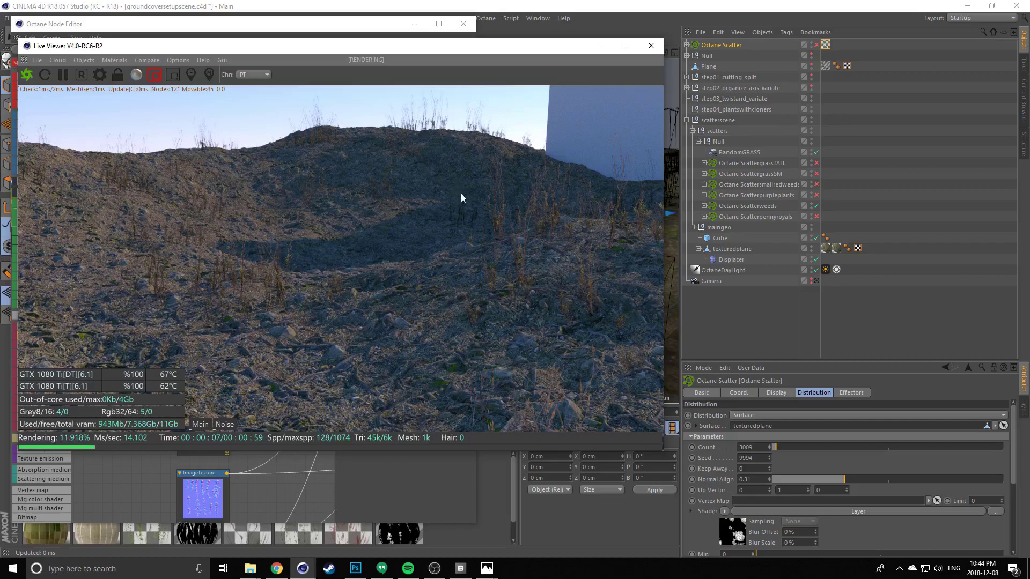
pyautogui.click(816, 206)
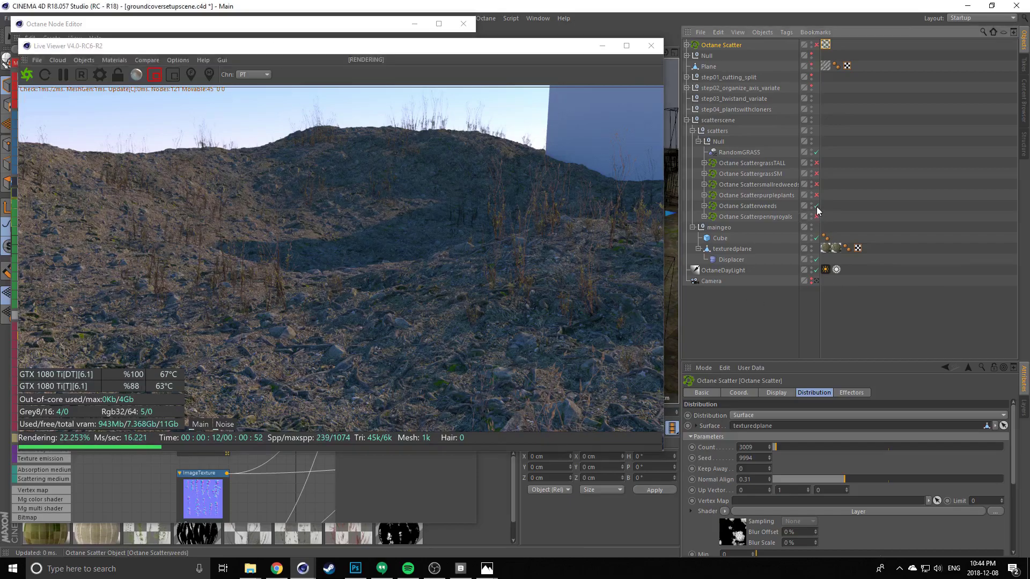
# Preview Octane Scatterpurpleplants and Octane Scattersmallredweeds one at a time, and examine the red weeds up close
pyautogui.click(816, 195)
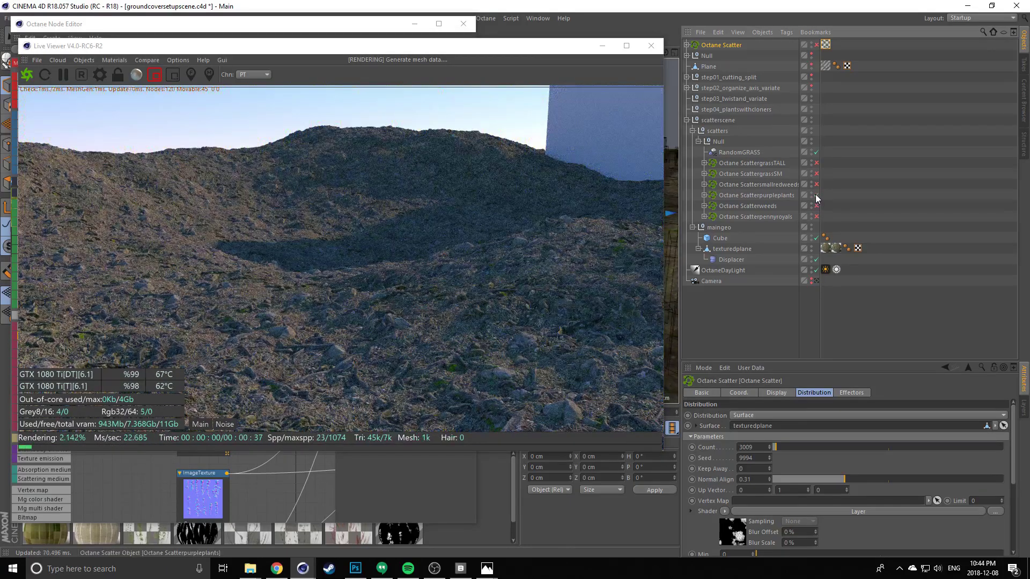
pyautogui.moveTo(369, 259); pyautogui.dragTo(338, 253)
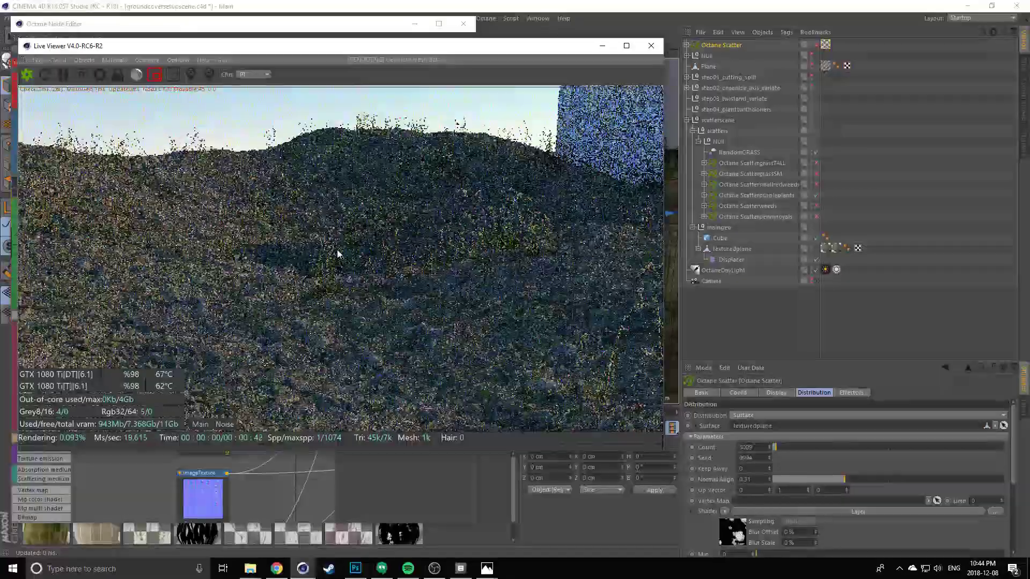
pyautogui.click(816, 184)
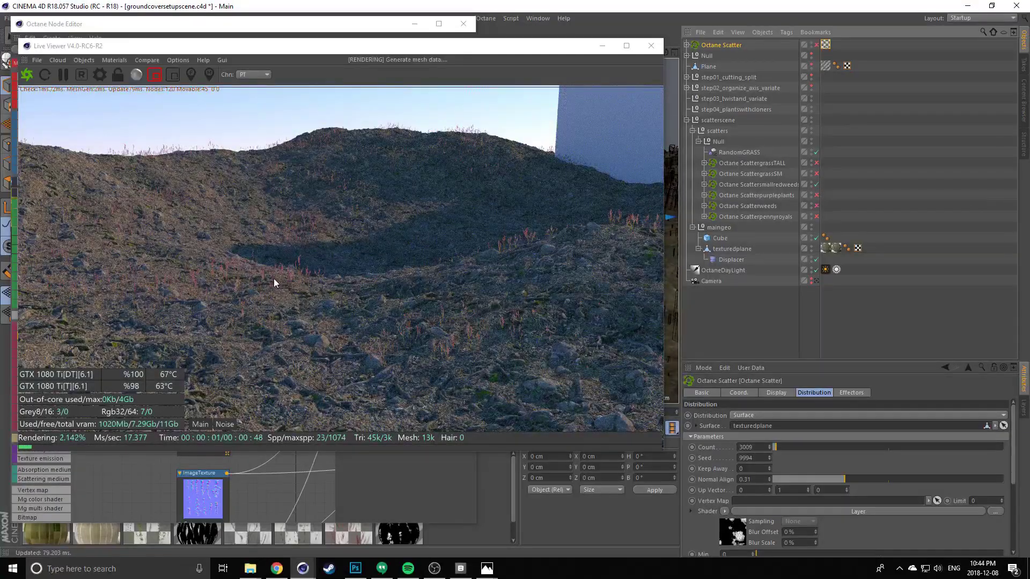
pyautogui.moveTo(274, 278); pyautogui.dragTo(173, 309)
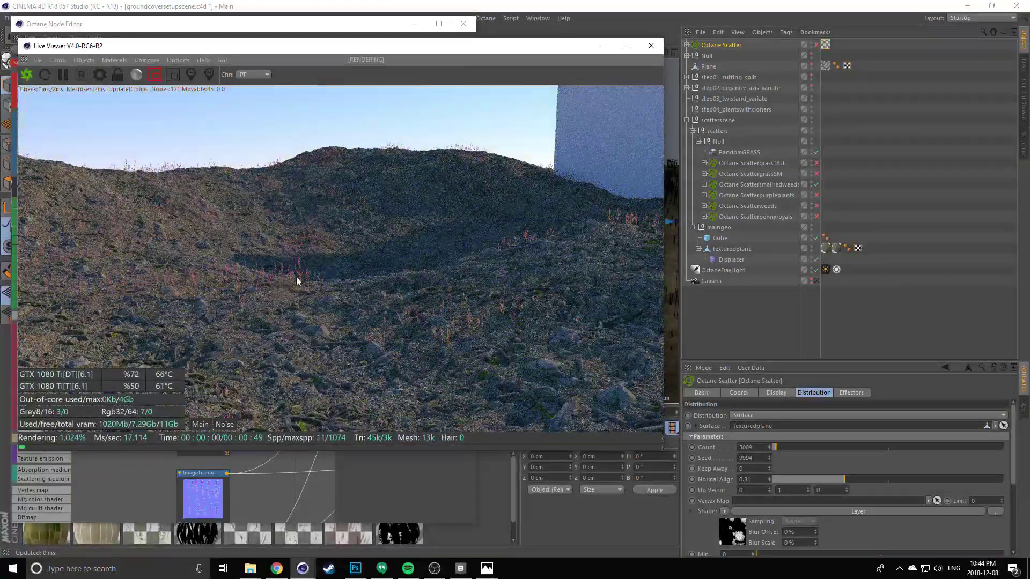
pyautogui.moveTo(297, 281); pyautogui.dragTo(235, 315)
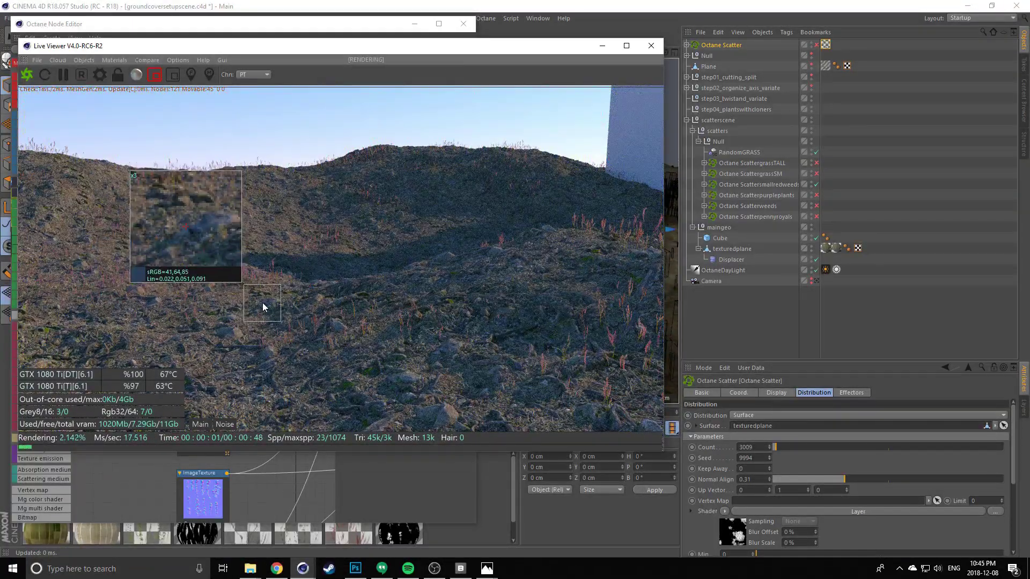
pyautogui.moveTo(453, 256); pyautogui.dragTo(347, 214)
pyautogui.moveTo(279, 258); pyautogui.dragTo(204, 225)
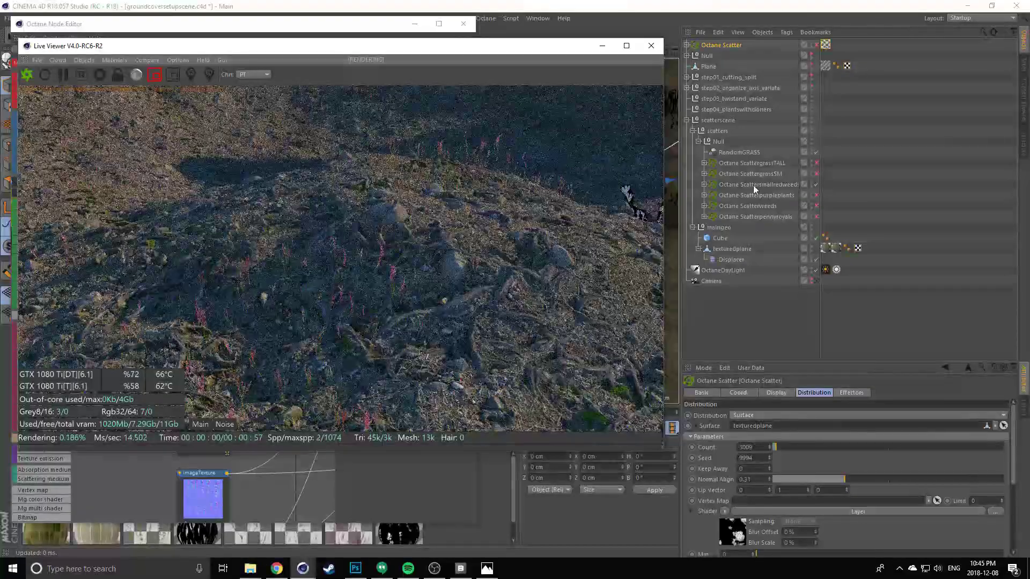
# Set the distribution count of Octane Scattersmallredweeds to 30000 and check its coverage over the terrain
pyautogui.click(749, 183)
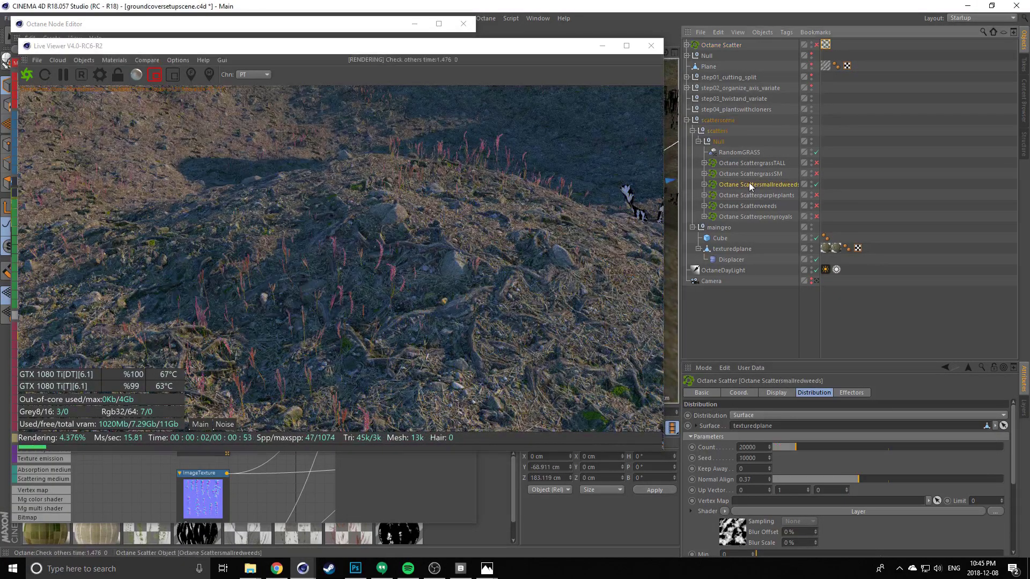
pyautogui.click(755, 448)
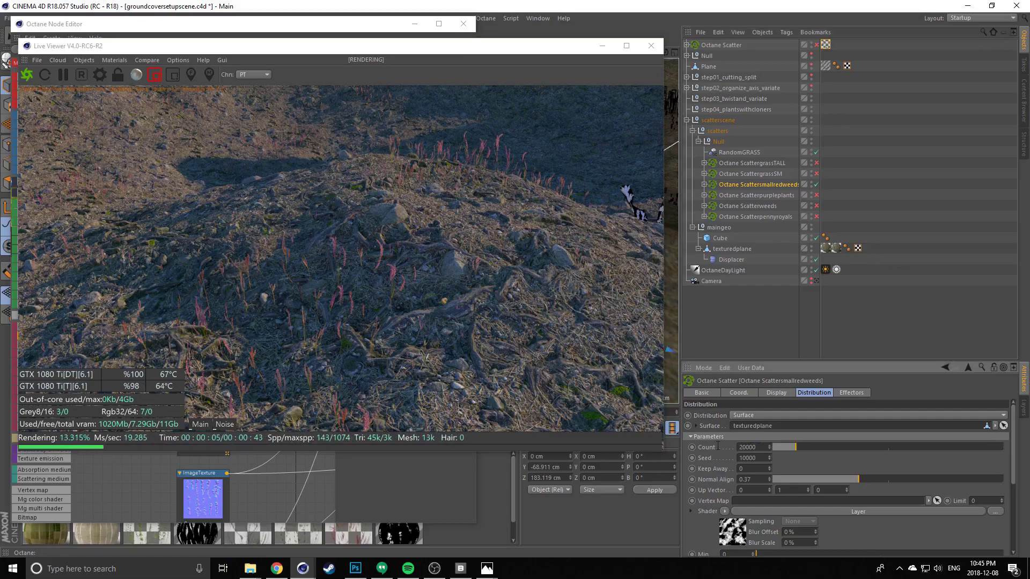
pyautogui.moveTo(718, 446); pyautogui.dragTo(732, 448)
pyautogui.write('3')
pyautogui.press('Return')
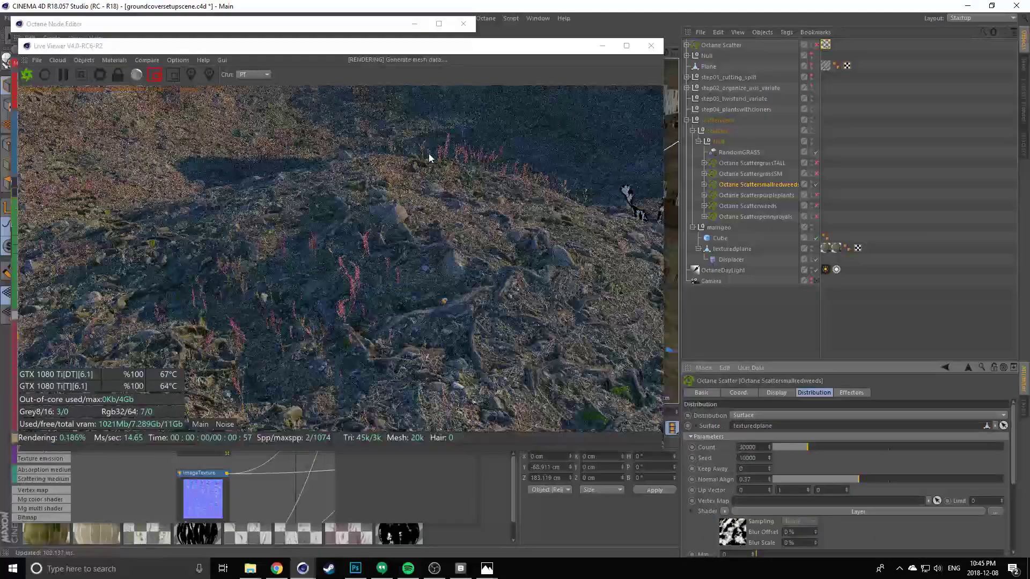
pyautogui.scroll(-5, 324, 207)
pyautogui.moveTo(280, 226)
pyautogui.mouseDown()
pyautogui.moveTo(262, 175)
pyautogui.moveTo(412, 239)
pyautogui.moveTo(315, 215)
pyautogui.moveTo(298, 227)
pyautogui.mouseUp()
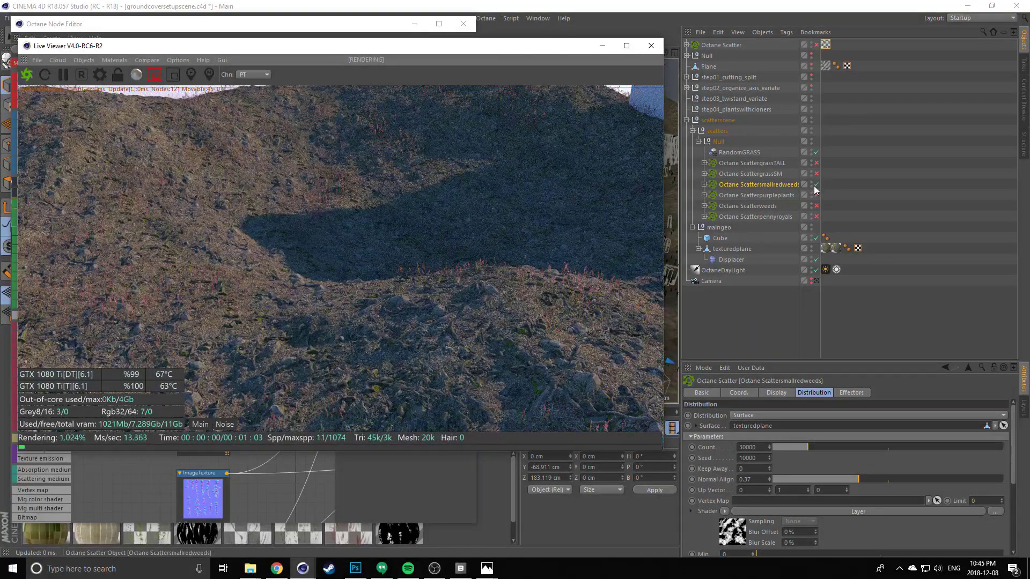
# Disable Octane Scattersmallredweeds, preview Octane ScattergrassSM alone, and show the small grass's distribution settings
pyautogui.click(816, 184)
pyautogui.click(816, 173)
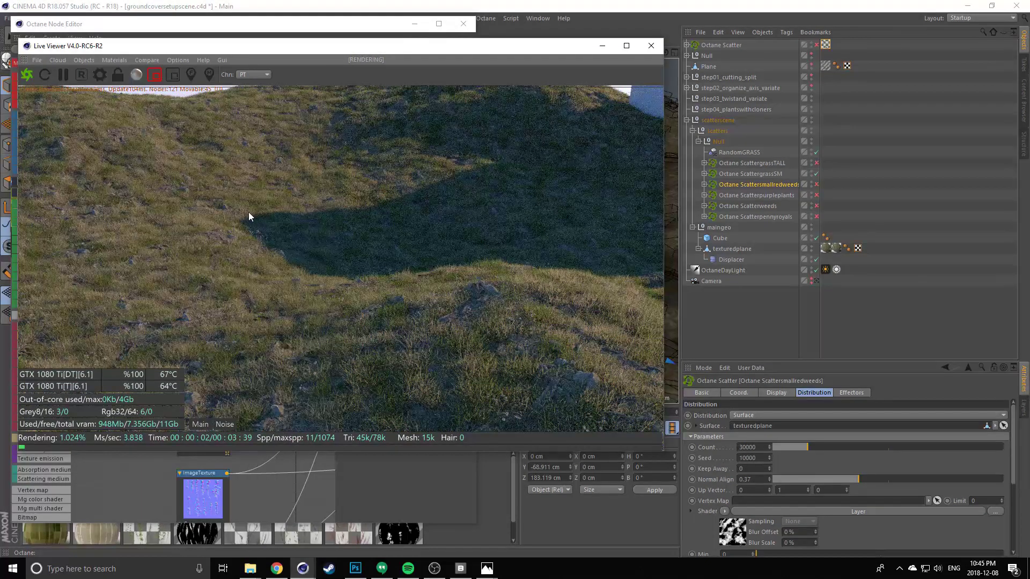
pyautogui.moveTo(326, 254); pyautogui.dragTo(316, 245)
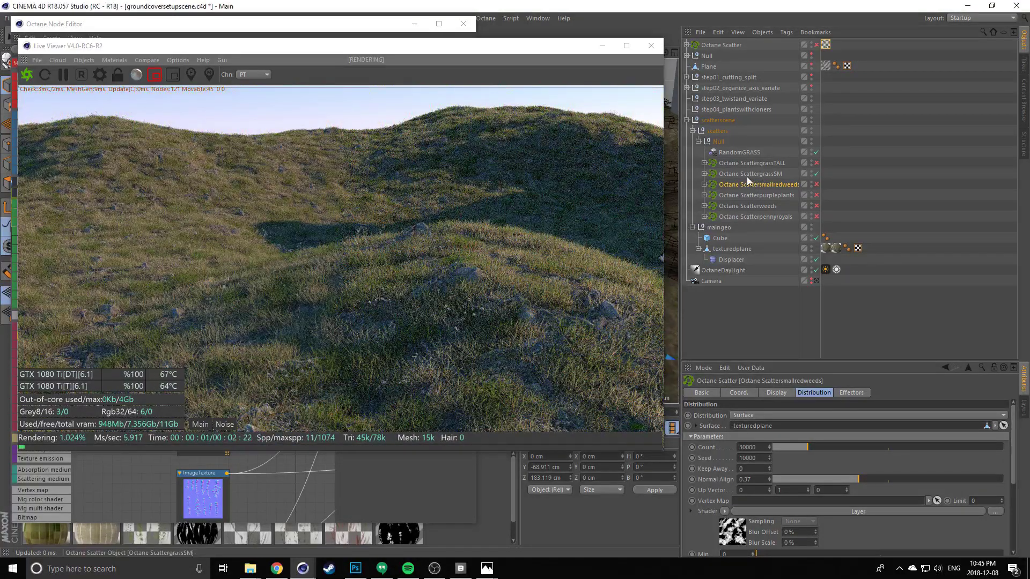
pyautogui.click(732, 175)
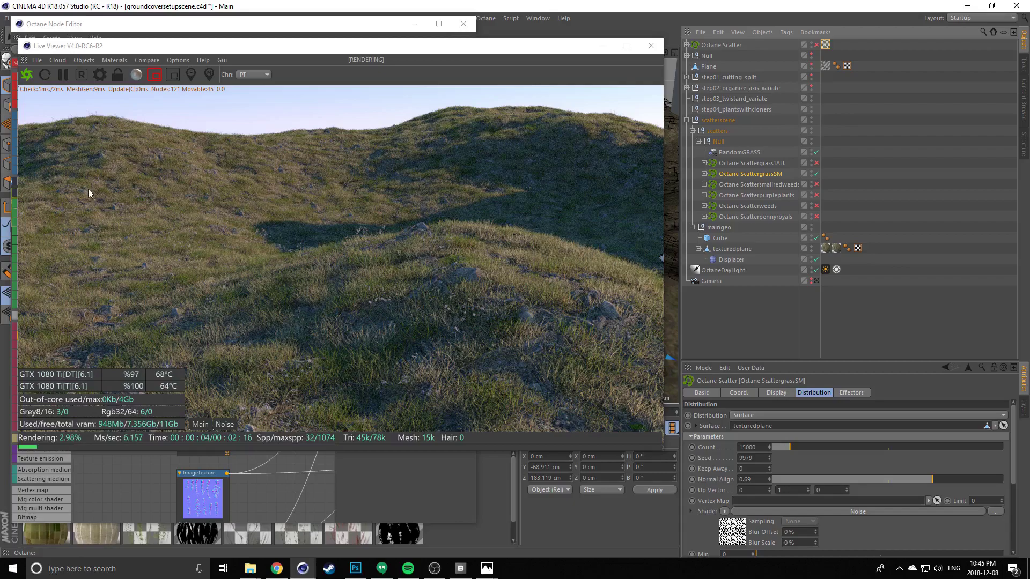
# Disable Octane ScattergrassSM and compare the distribution settings of the tall grass and small red weeds scatters
pyautogui.click(816, 173)
pyautogui.click(732, 165)
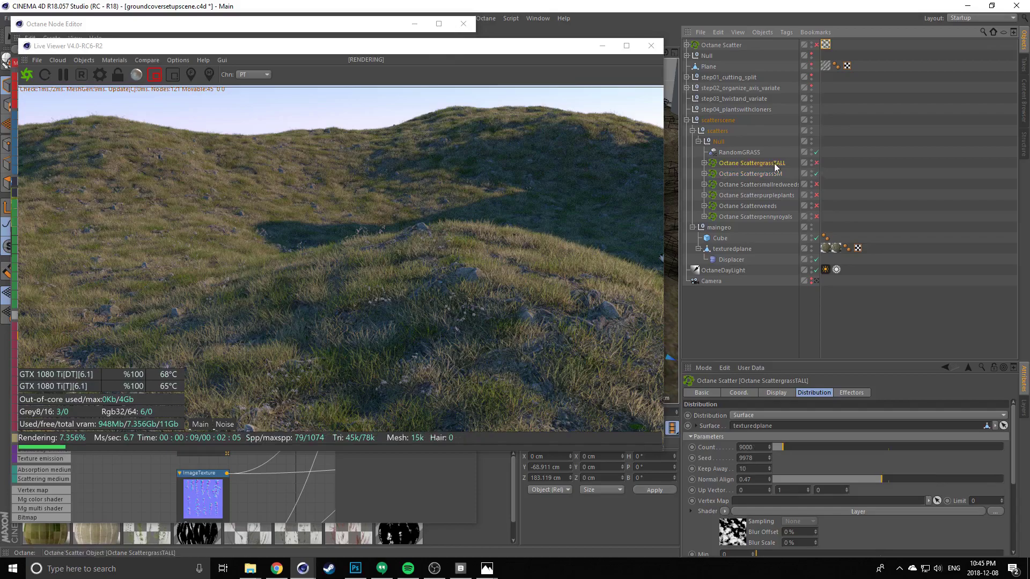
pyautogui.click(816, 173)
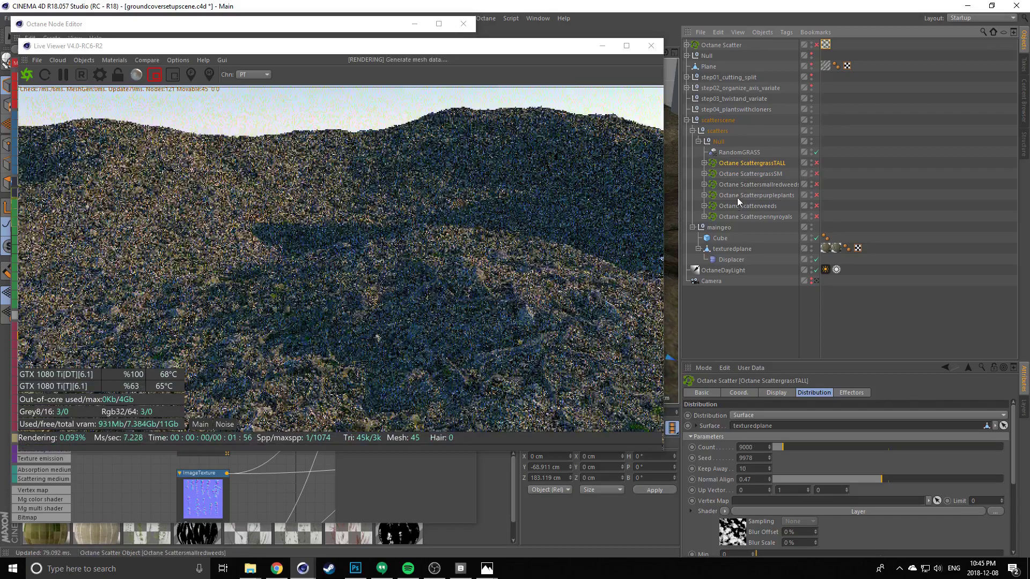
pyautogui.click(749, 196)
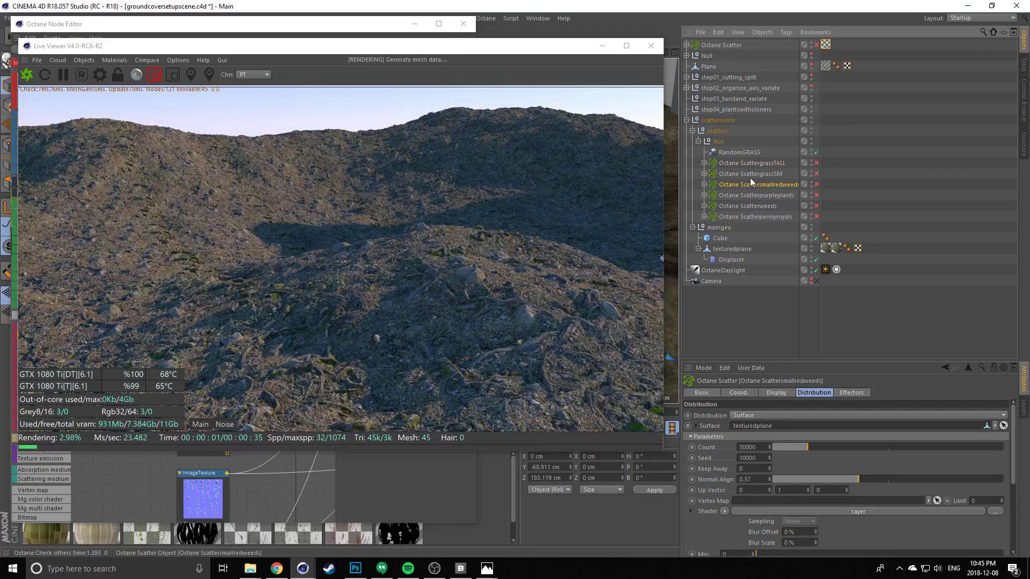
# Enable all six prepared scatters plus the standalone Octane Scatter and inspect the combined render in a maximized Live Viewer
pyautogui.click(816, 164)
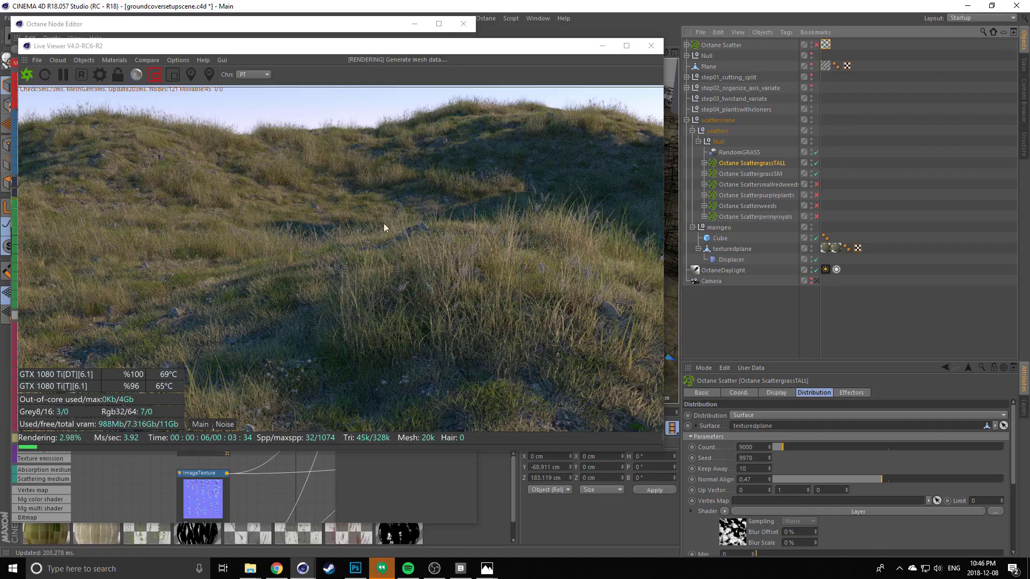
pyautogui.click(816, 184)
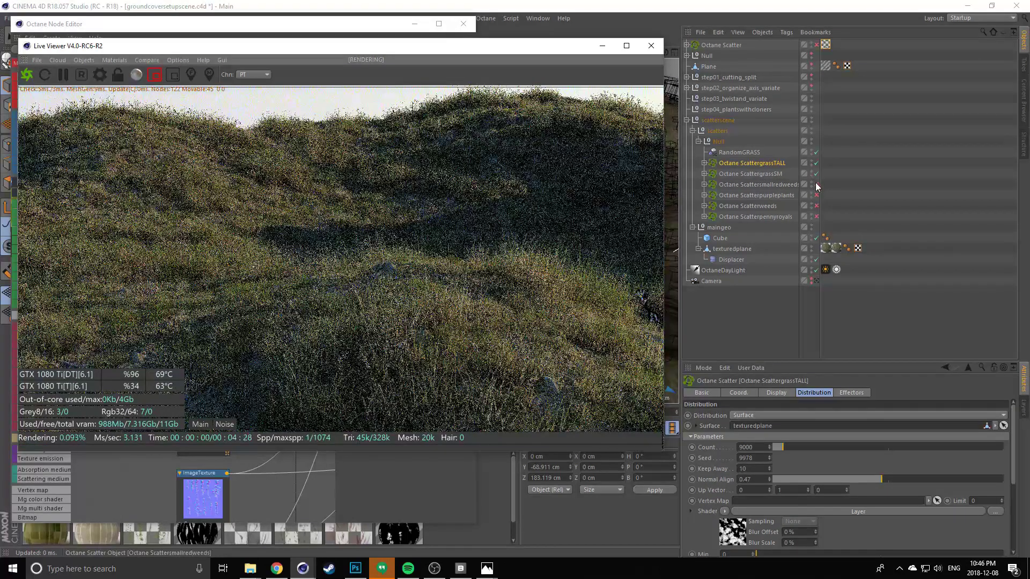
pyautogui.moveTo(818, 207); pyautogui.dragTo(818, 218)
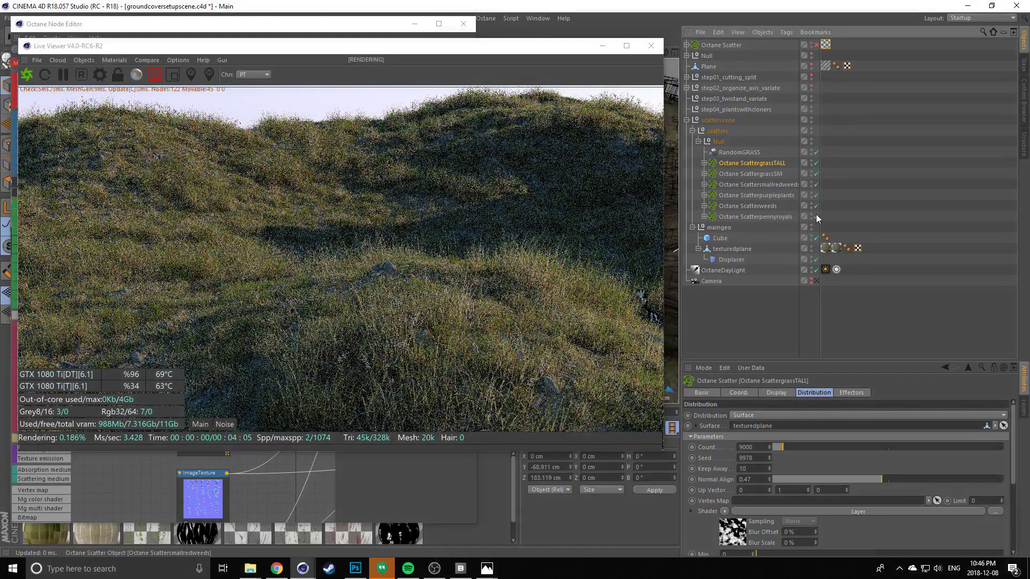
pyautogui.click(817, 45)
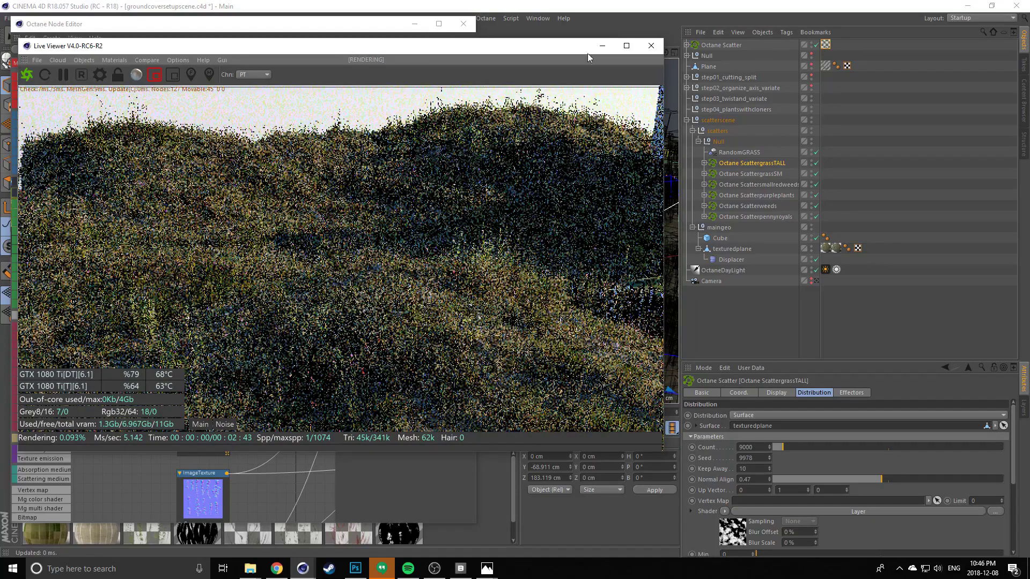
pyautogui.moveTo(579, 53); pyautogui.dragTo(587, 5)
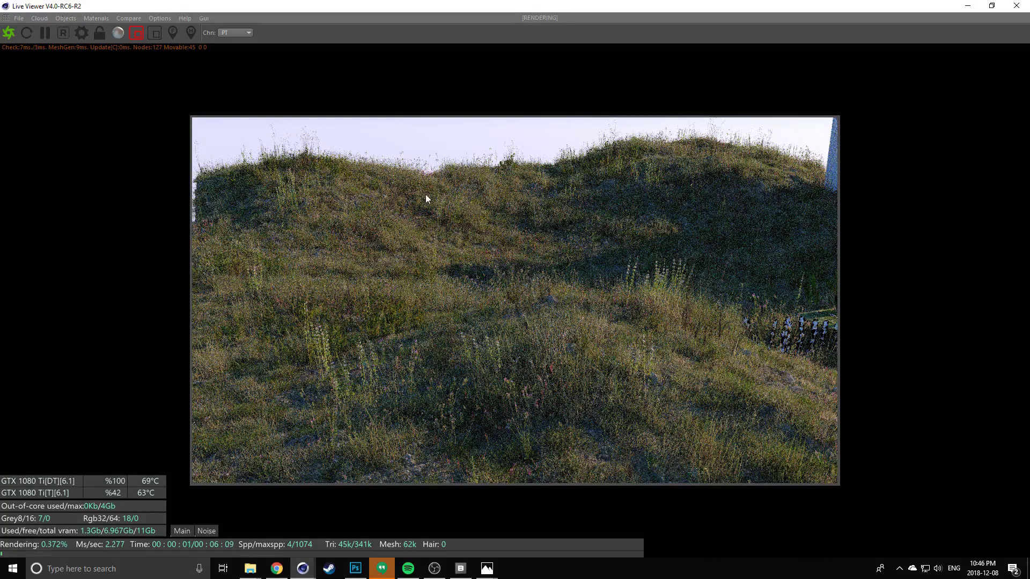
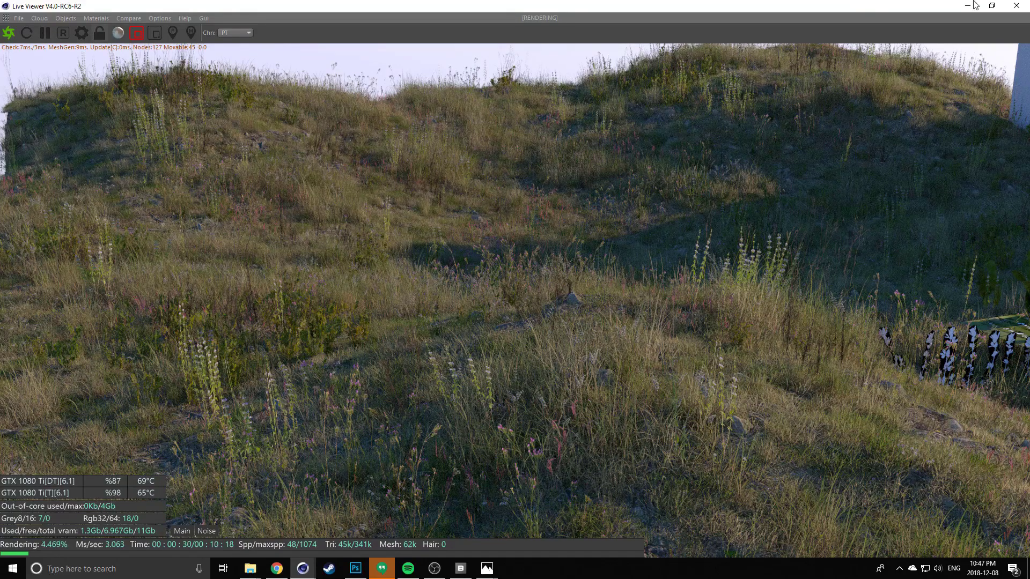
pyautogui.click(992, 6)
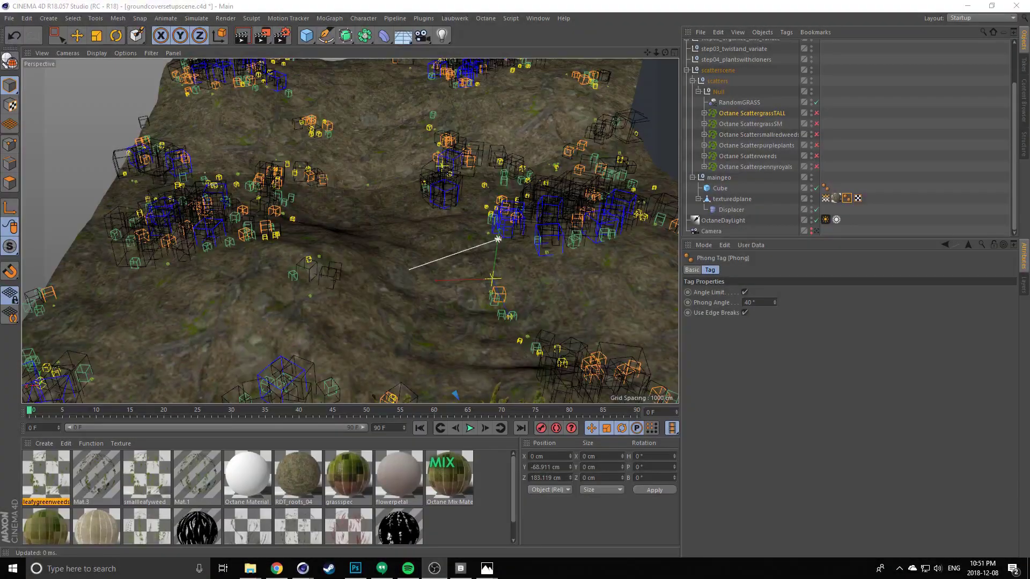
# Show the properties of the RDT_roots_04 texture tag on texturedplane and examine the terrain in the perspective viewport
pyautogui.keyDown('alt'); pyautogui.moveTo(315, 295); pyautogui.dragTo(388, 211); pyautogui.keyUp('alt')
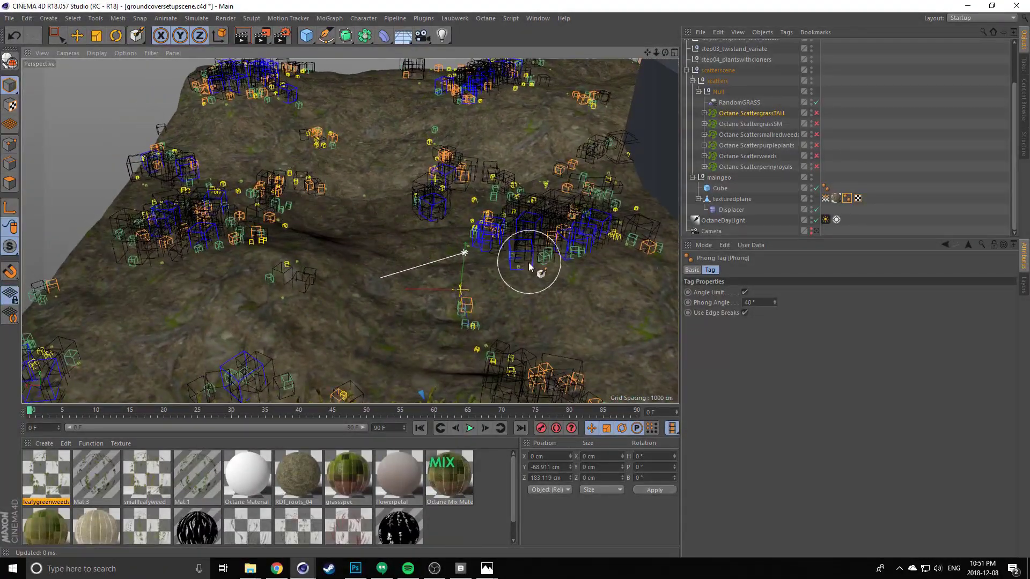
pyautogui.click(836, 199)
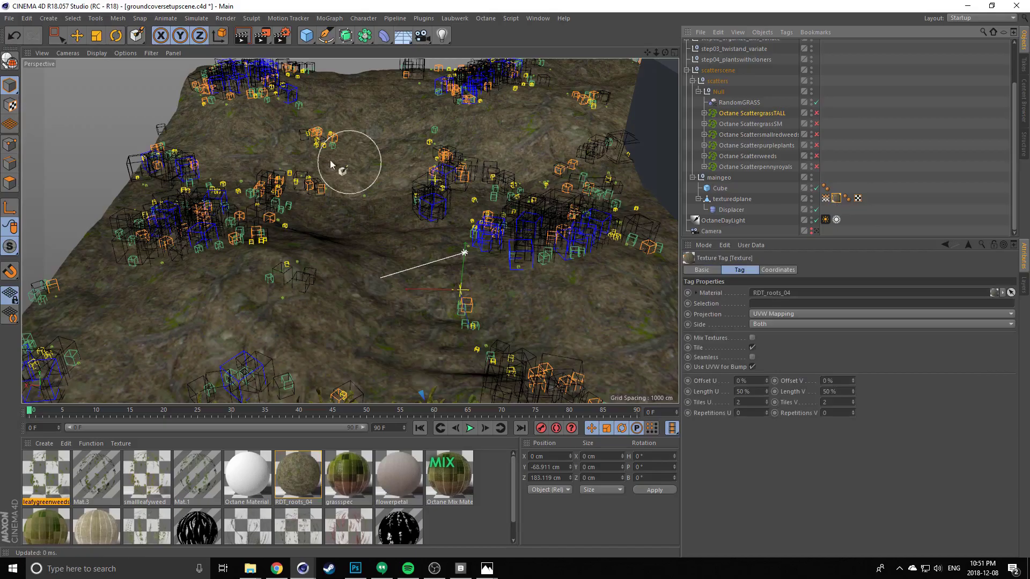
pyautogui.keyDown('alt'); pyautogui.moveTo(331, 164); pyautogui.dragTo(392, 166); pyautogui.keyUp('alt')
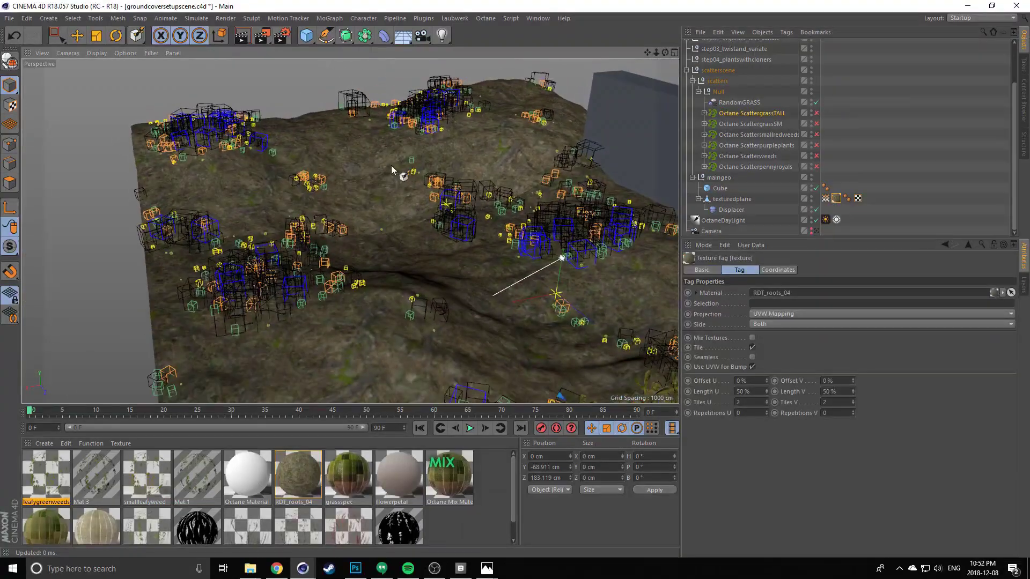
# Open the Octane Live Viewer, render the terrain from a higher angle, pause the render and move the viewer aside
pyautogui.keyDown('alt'); pyautogui.moveTo(315, 333); pyautogui.dragTo(394, 255); pyautogui.keyUp('alt')
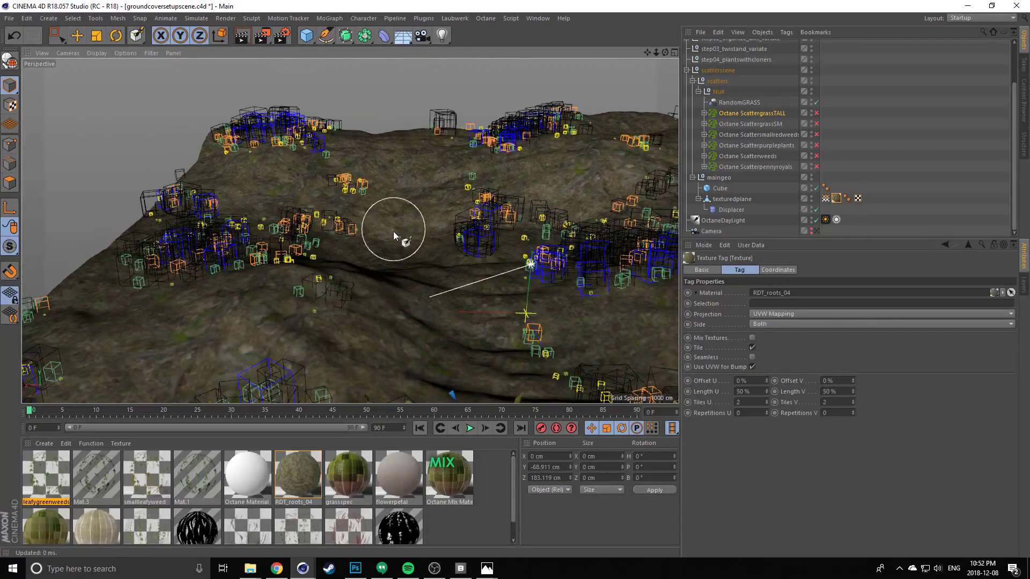
pyautogui.moveTo(393, 231)
pyautogui.keyDown('alt'); pyautogui.mouseDown()
pyautogui.moveTo(398, 250)
pyautogui.moveTo(433, 259)
pyautogui.moveTo(513, 114)
pyautogui.mouseUp(); pyautogui.keyUp('alt')
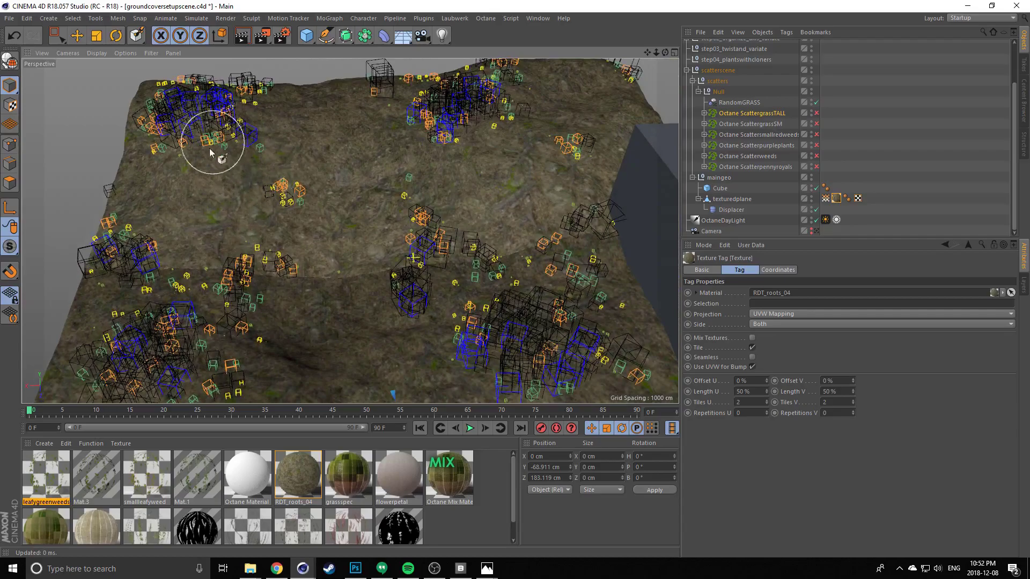
pyautogui.keyDown('alt'); pyautogui.moveTo(248, 280); pyautogui.dragTo(279, 156); pyautogui.keyUp('alt')
pyautogui.click(491, 18)
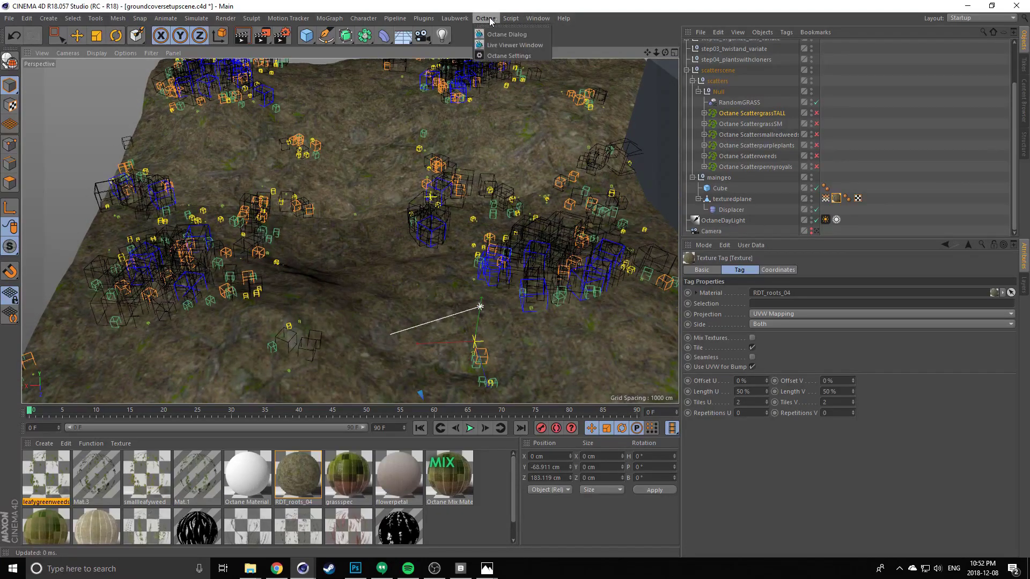
pyautogui.click(495, 44)
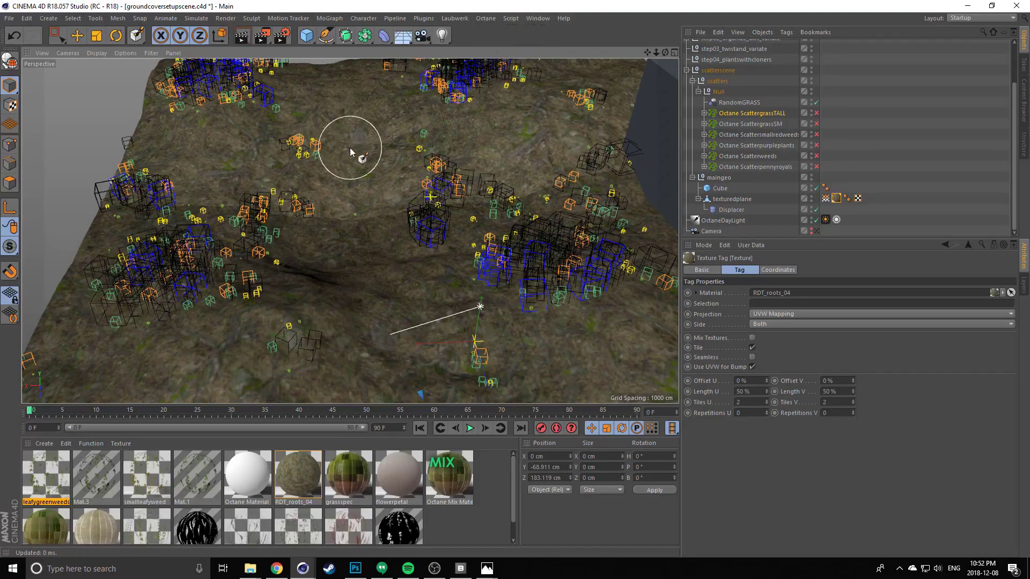
pyautogui.moveTo(303, 568)
pyautogui.click(335, 541)
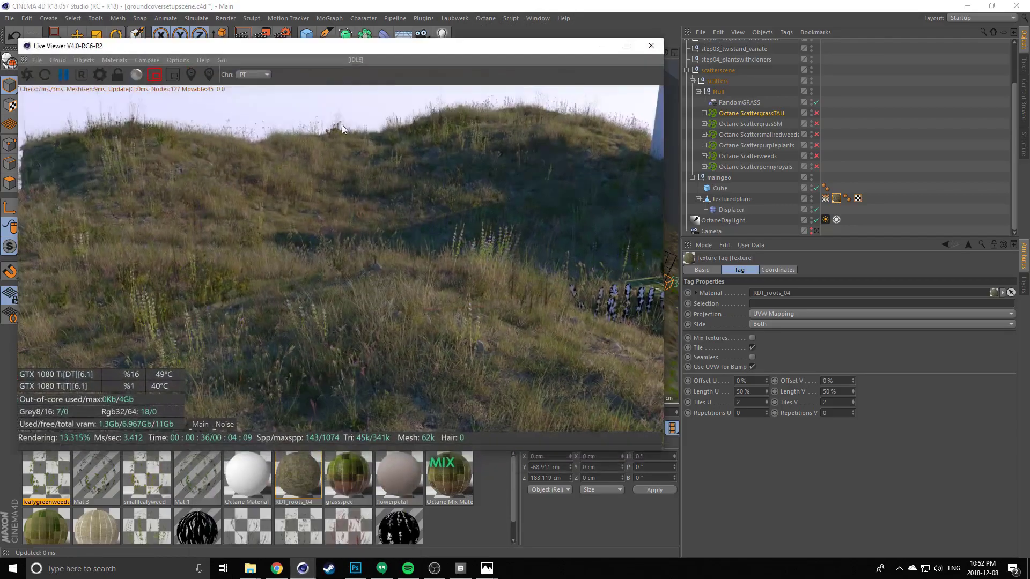
pyautogui.click(27, 74)
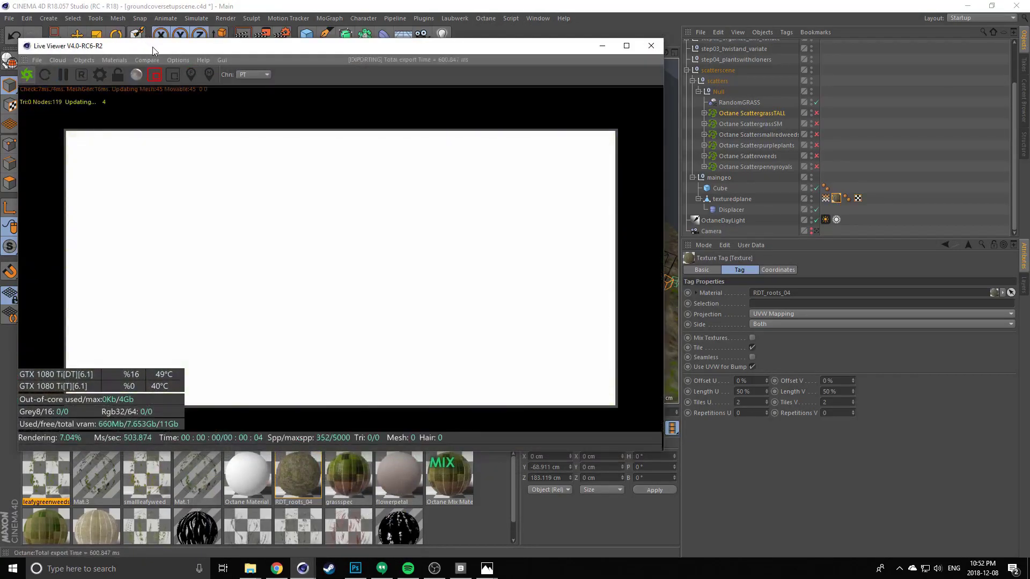
pyautogui.moveTo(153, 47); pyautogui.dragTo(232, 41)
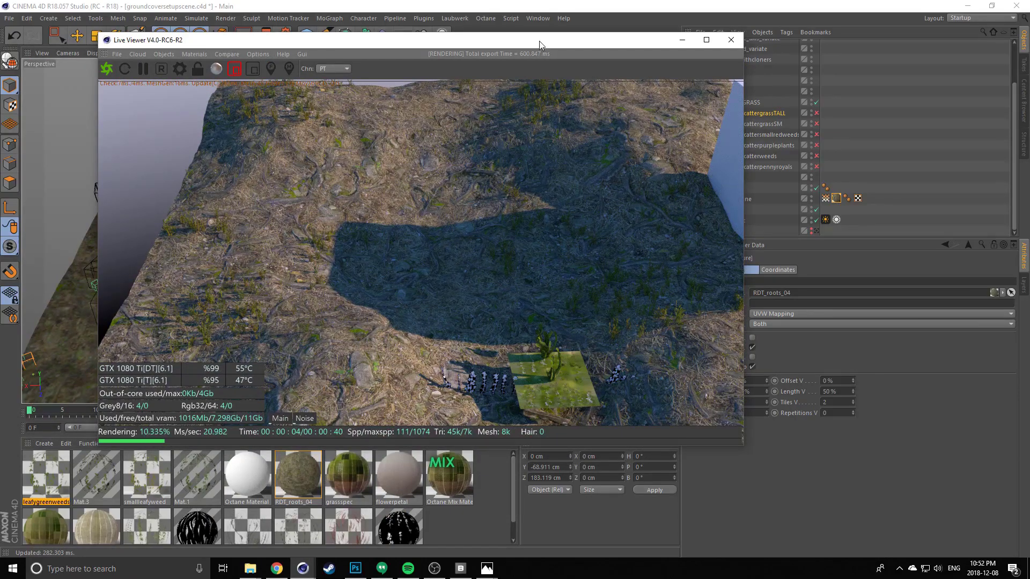
pyautogui.click(144, 69)
pyautogui.moveTo(375, 41); pyautogui.dragTo(0, 97)
# Set Tiles U and Tiles V to 4 on texturedplane's RDT_roots_04 texture tag and check the tiling on the terrain
pyautogui.click(835, 200)
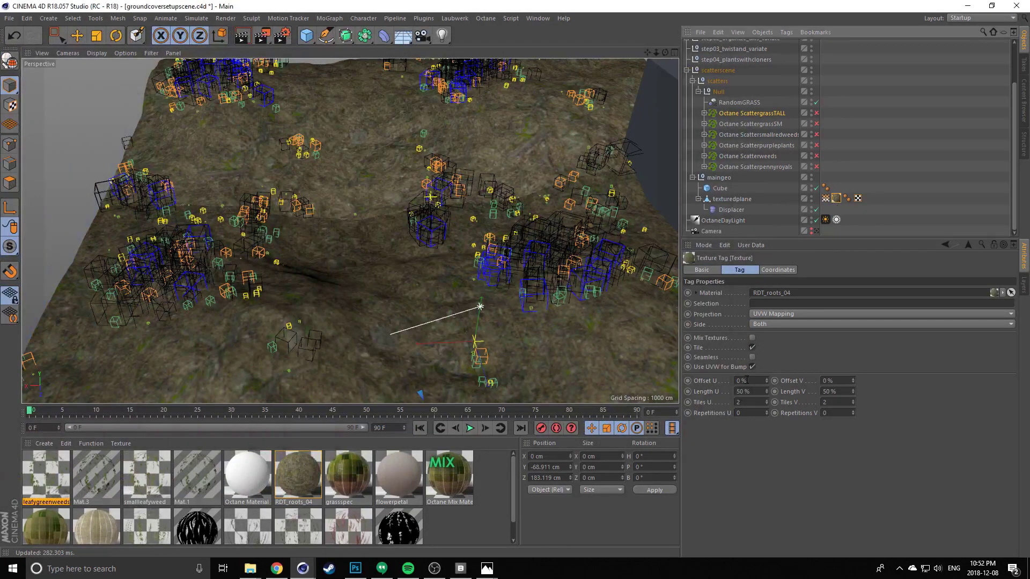
pyautogui.click(744, 402)
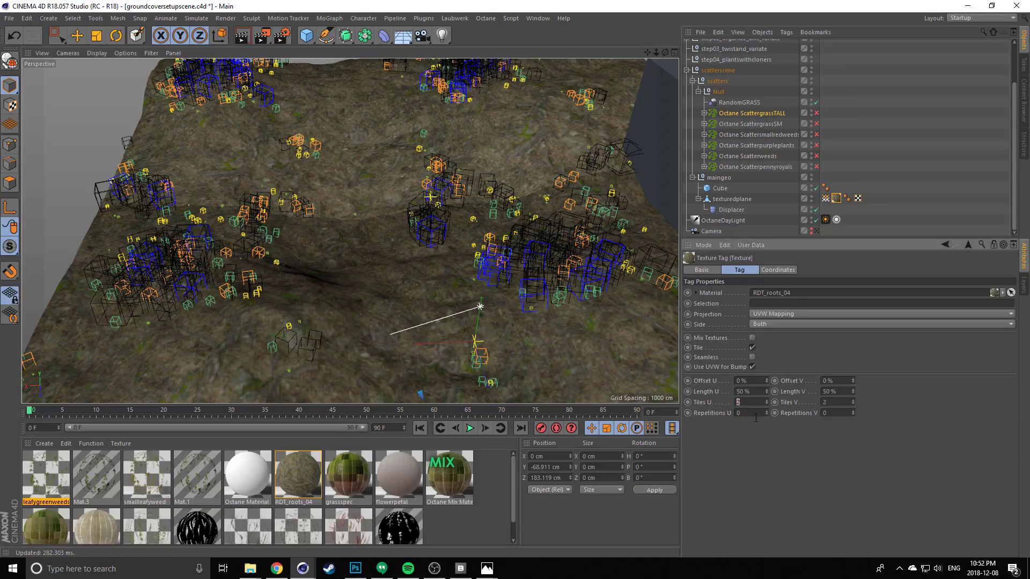
pyautogui.write('4')
pyautogui.press('Return')
pyautogui.write('4')
pyautogui.press('Return')
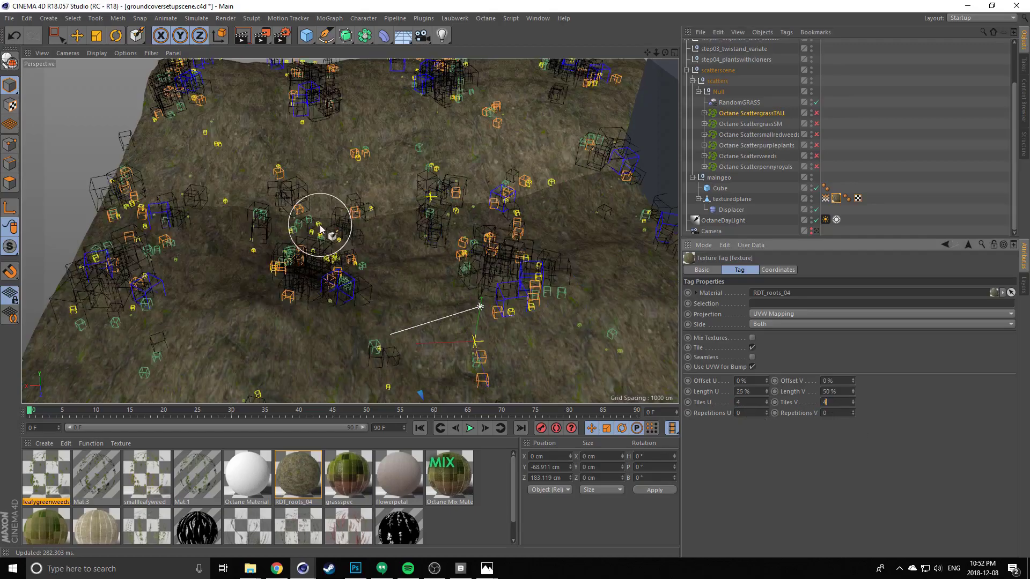
pyautogui.keyDown('alt'); pyautogui.moveTo(292, 306); pyautogui.dragTo(274, 215); pyautogui.keyUp('alt')
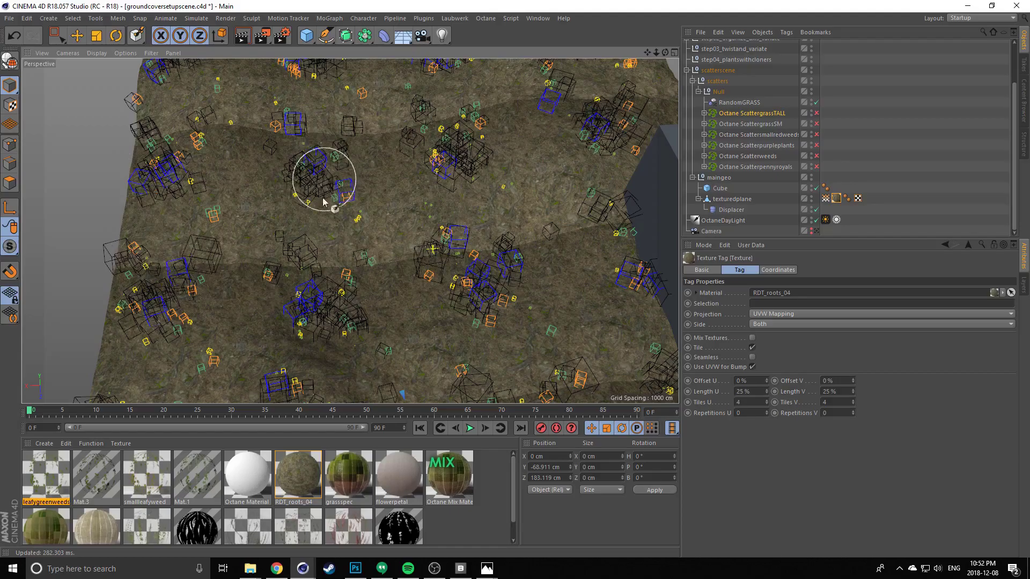
pyautogui.keyDown('alt'); pyautogui.moveTo(471, 234); pyautogui.dragTo(343, 196); pyautogui.keyUp('alt')
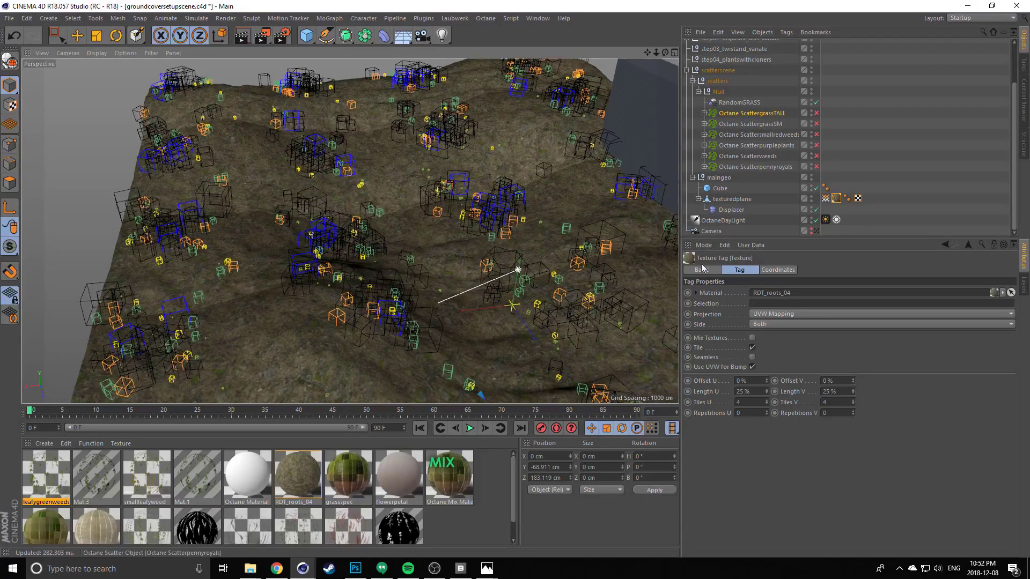
# Restore Tiles U and Tiles V of the RDT_roots_04 texture tag to 2
pyautogui.moveTo(745, 402); pyautogui.dragTo(698, 405)
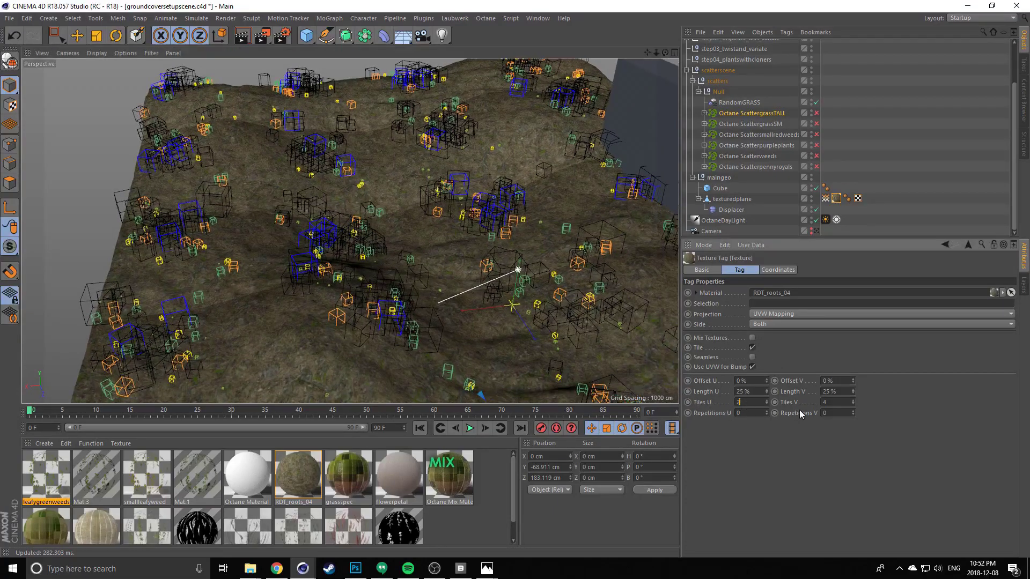
pyautogui.write('2')
pyautogui.press('Return')
pyautogui.scroll(-2, 372, 212)
pyautogui.keyDown('alt'); pyautogui.moveTo(347, 261); pyautogui.dragTo(387, 234); pyautogui.keyUp('alt')
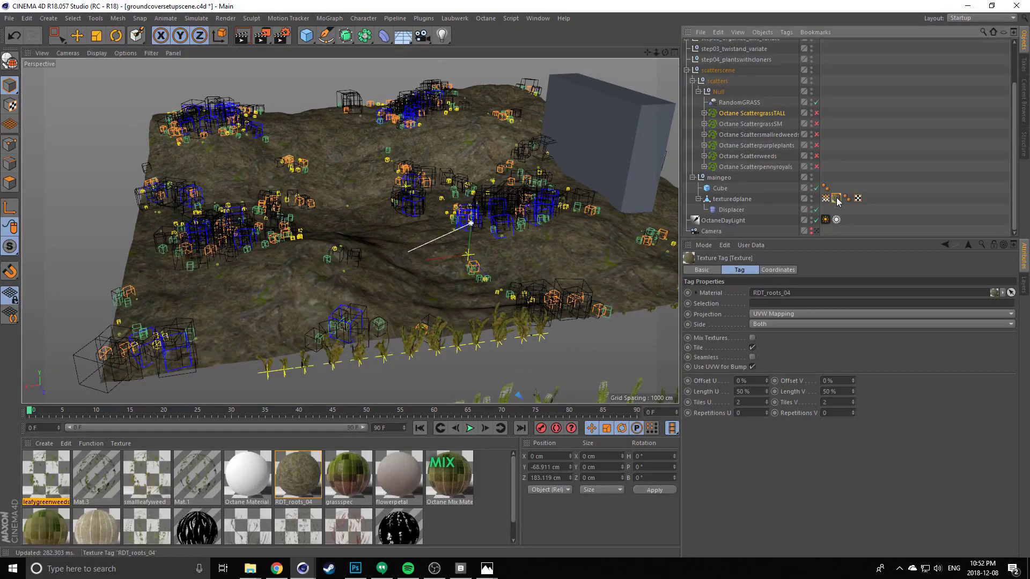
# Move the RDT_roots_04 texture tag to the end of texturedplane's tag row and view the terrain from several angles
pyautogui.moveTo(836, 198); pyautogui.dragTo(870, 203)
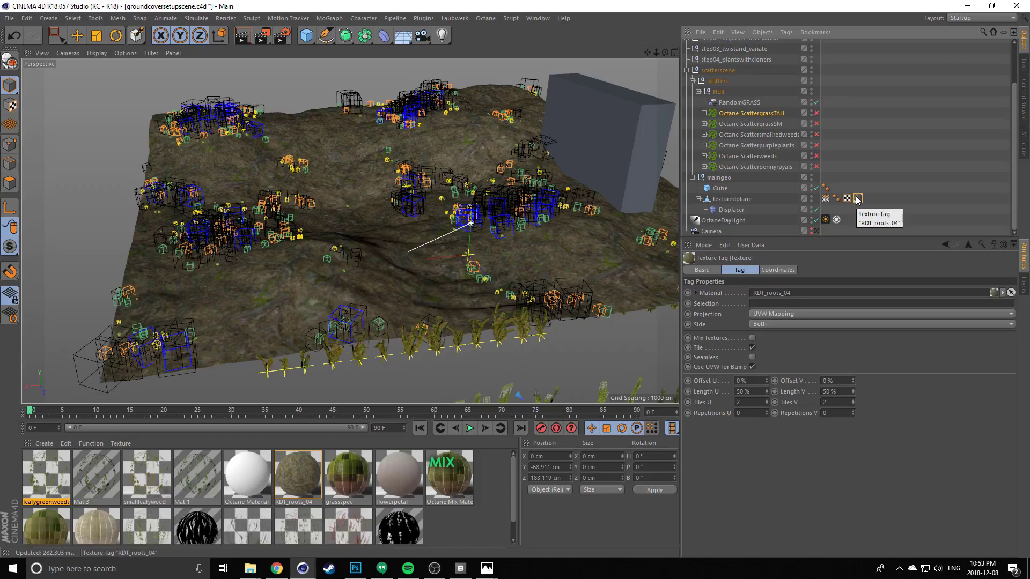
pyautogui.keyDown('alt'); pyautogui.moveTo(299, 166); pyautogui.dragTo(207, 200); pyautogui.keyUp('alt')
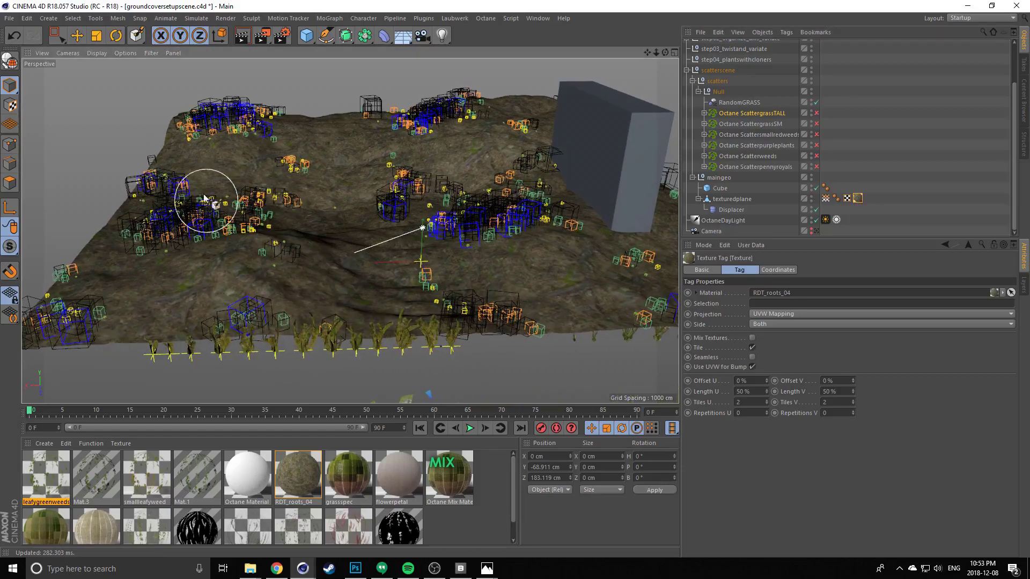
pyautogui.keyDown('alt'); pyautogui.moveTo(476, 138); pyautogui.dragTo(252, 239); pyautogui.keyUp('alt')
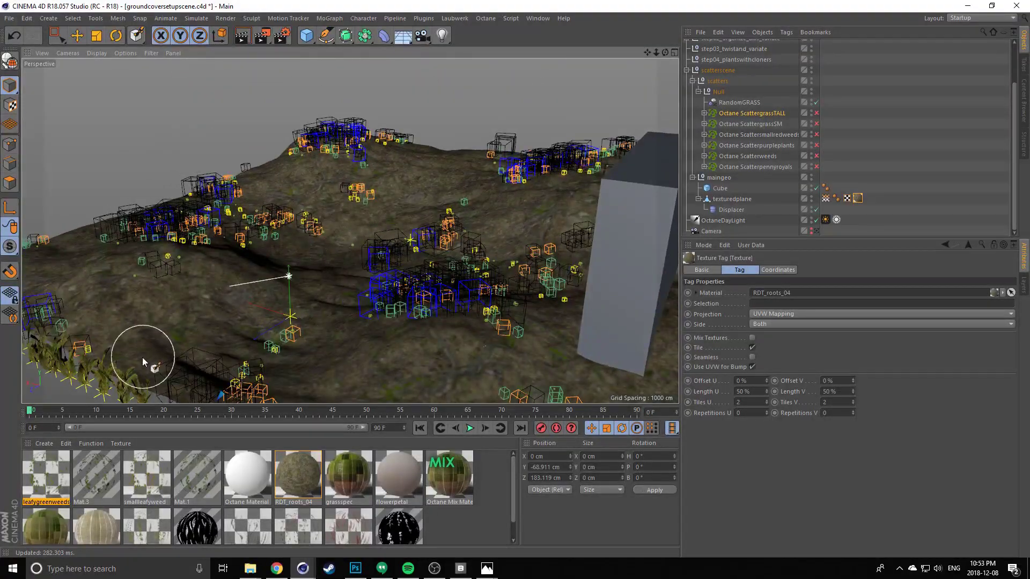
pyautogui.keyDown('alt'); pyautogui.moveTo(152, 255); pyautogui.dragTo(166, 316); pyautogui.keyUp('alt')
pyautogui.keyDown('alt'); pyautogui.moveTo(265, 326); pyautogui.dragTo(343, 251); pyautogui.keyUp('alt')
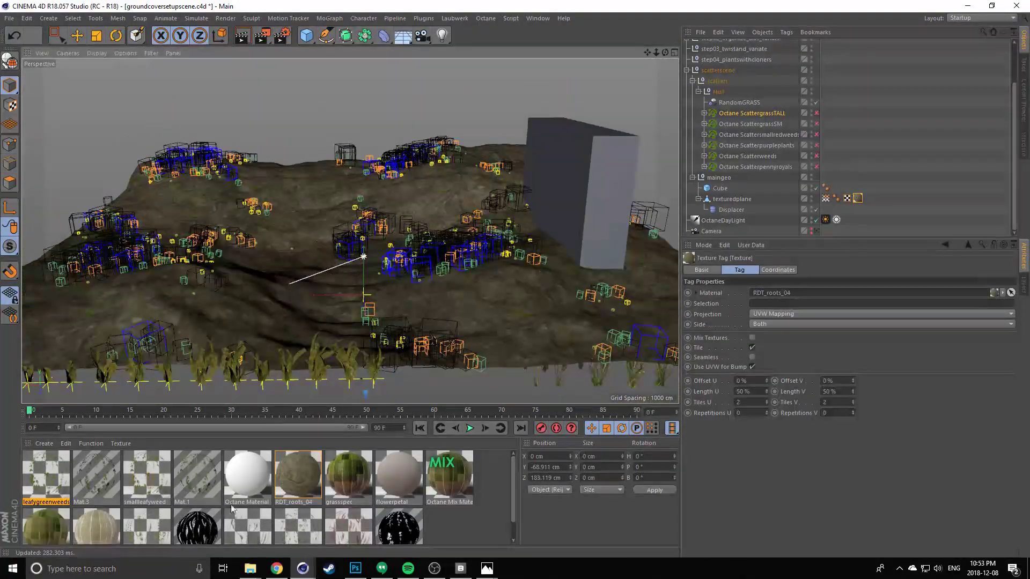
# Apply the RDT_roots_04 material to texturedplane a second time and select the new texture tag
pyautogui.moveTo(294, 490); pyautogui.dragTo(741, 200)
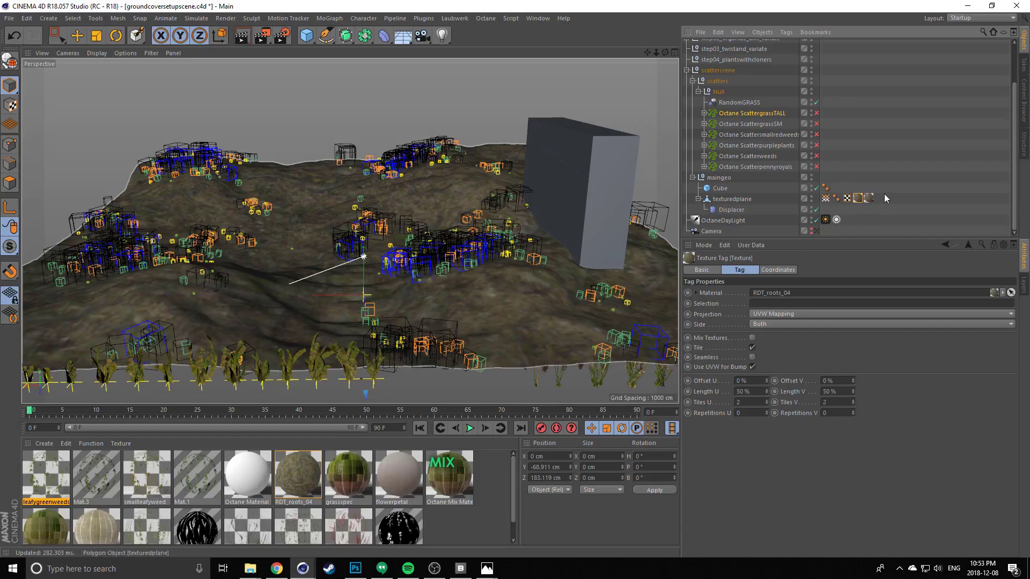
pyautogui.click(870, 199)
pyautogui.keyDown('alt'); pyautogui.moveTo(316, 254); pyautogui.dragTo(346, 225, button='middle'); pyautogui.keyUp('alt')
pyautogui.keyDown('alt'); pyautogui.moveTo(346, 226); pyautogui.dragTo(366, 228); pyautogui.keyUp('alt')
pyautogui.scroll(2, 359, 237)
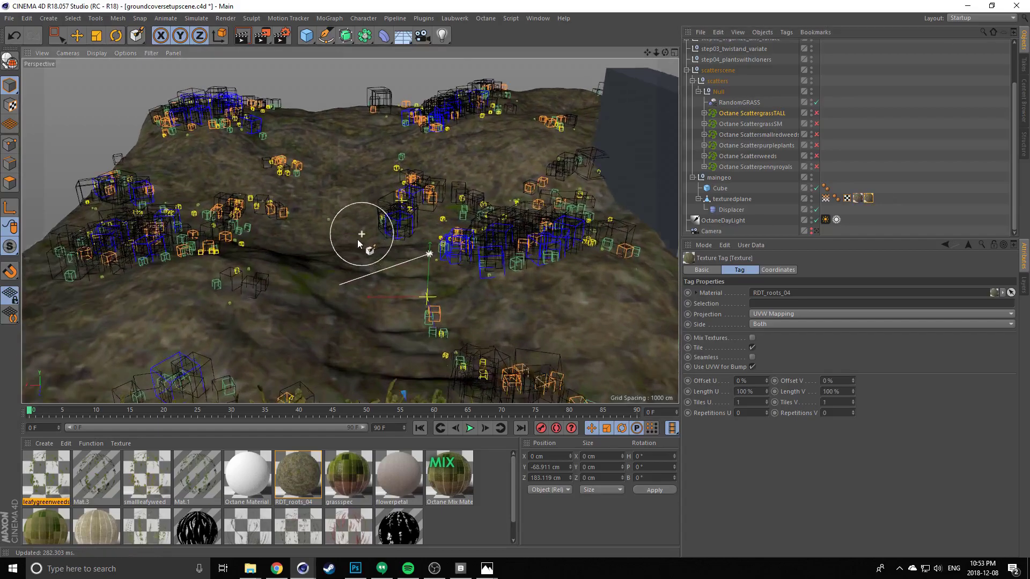
pyautogui.scroll(3, 357, 240)
# Try Cubic projection on the second RDT_roots_04 texture tag and switch it back to UVW Mapping
pyautogui.click(767, 314)
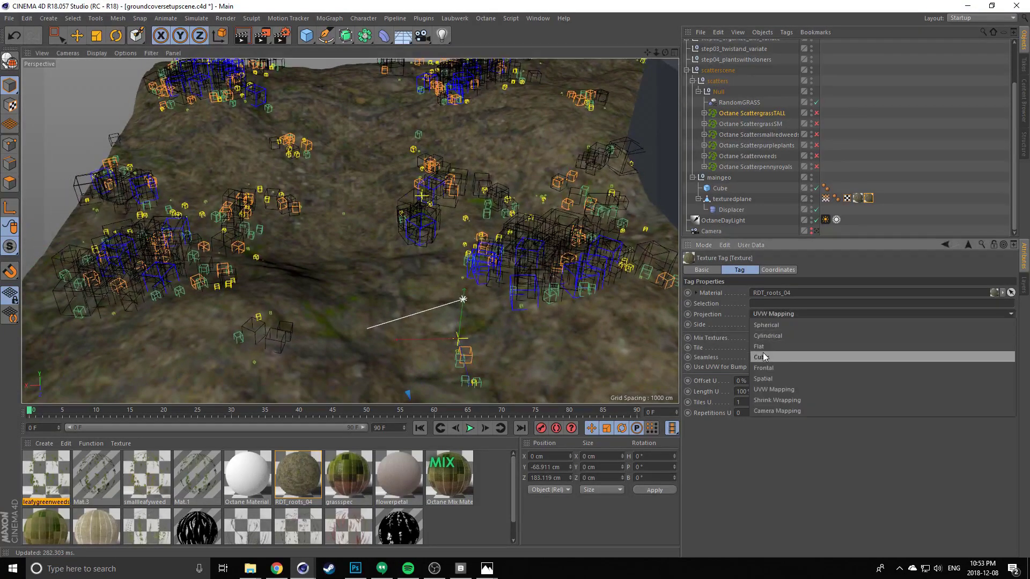
pyautogui.click(764, 354)
pyautogui.keyDown('alt'); pyautogui.moveTo(476, 237); pyautogui.dragTo(408, 250); pyautogui.keyUp('alt')
pyautogui.keyDown('alt'); pyautogui.moveTo(266, 291); pyautogui.dragTo(136, 265); pyautogui.keyUp('alt')
pyautogui.click(780, 316)
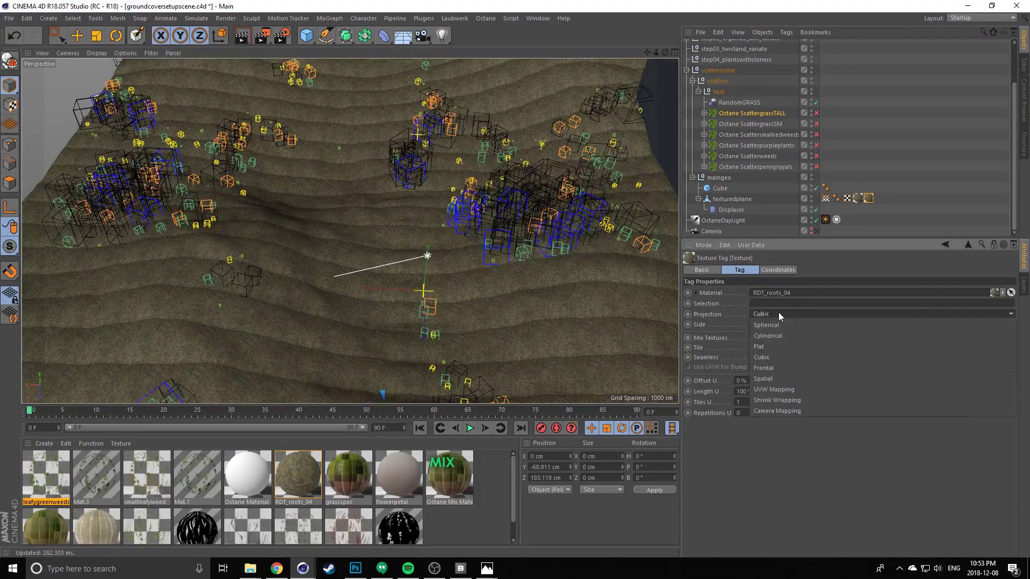
pyautogui.click(774, 390)
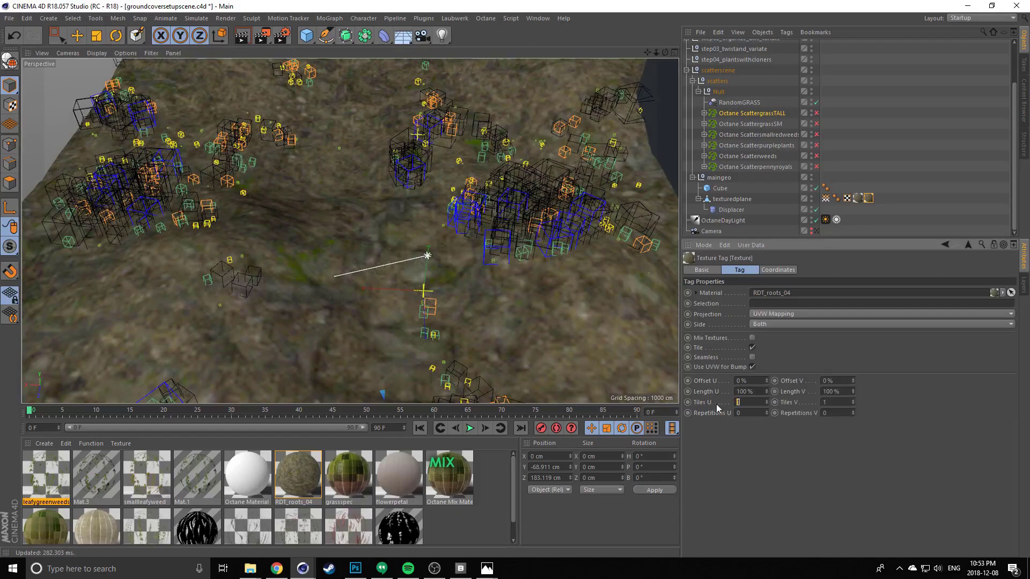
# Set the second RDT_roots_04 tag to Tiles U 10 and Tiles V 101 and check the pattern on the terrain
pyautogui.write('101')
pyautogui.press('Return')
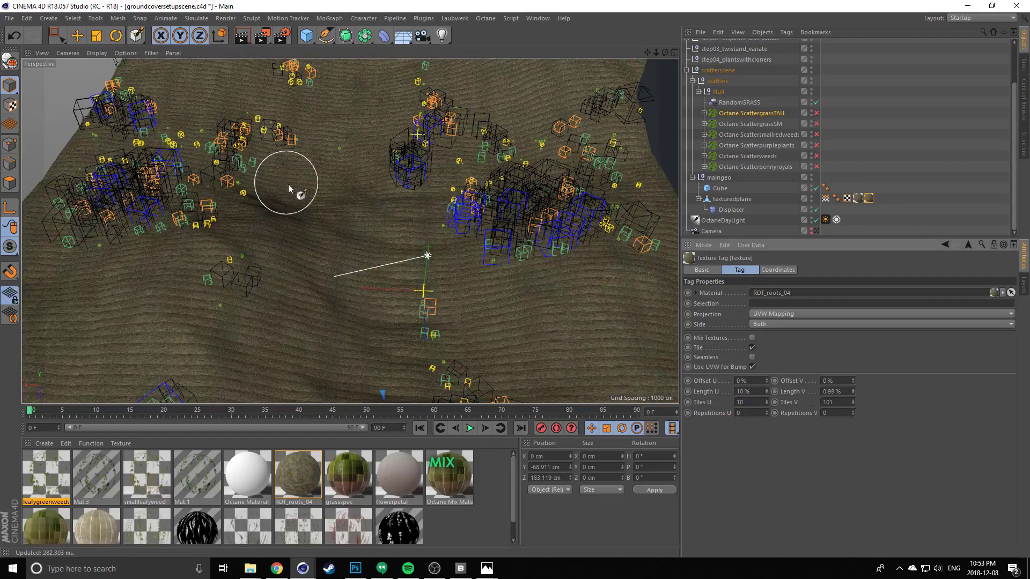
pyautogui.scroll(-3, 292, 232)
pyautogui.keyDown('alt'); pyautogui.moveTo(292, 232); pyautogui.dragTo(286, 232, button='right'); pyautogui.keyUp('alt')
pyautogui.keyDown('alt'); pyautogui.moveTo(364, 261); pyautogui.dragTo(338, 248); pyautogui.keyUp('alt')
pyautogui.moveTo(338, 248)
pyautogui.keyDown('alt'); pyautogui.mouseDown(button='right')
pyautogui.moveTo(322, 267)
pyautogui.moveTo(322, 257)
pyautogui.mouseUp(button='right'); pyautogui.keyUp('alt')
pyautogui.keyDown('alt'); pyautogui.moveTo(338, 249); pyautogui.dragTo(344, 266); pyautogui.keyUp('alt')
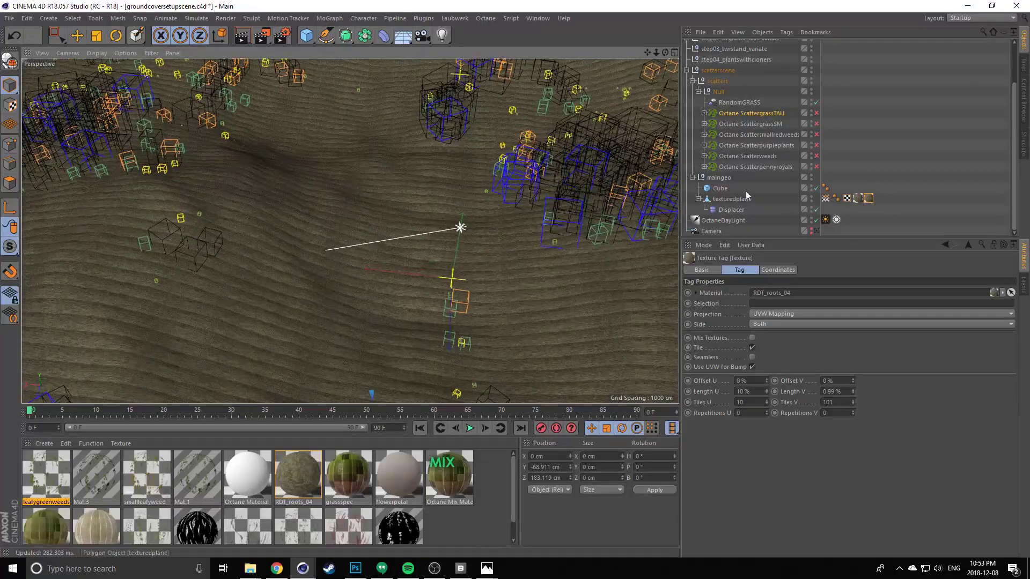
# Select the second RDT_roots_04 tag, bring the Live Viewer back over the viewport and re-render the terrain from a lower angle
pyautogui.click(869, 200)
pyautogui.click(868, 199)
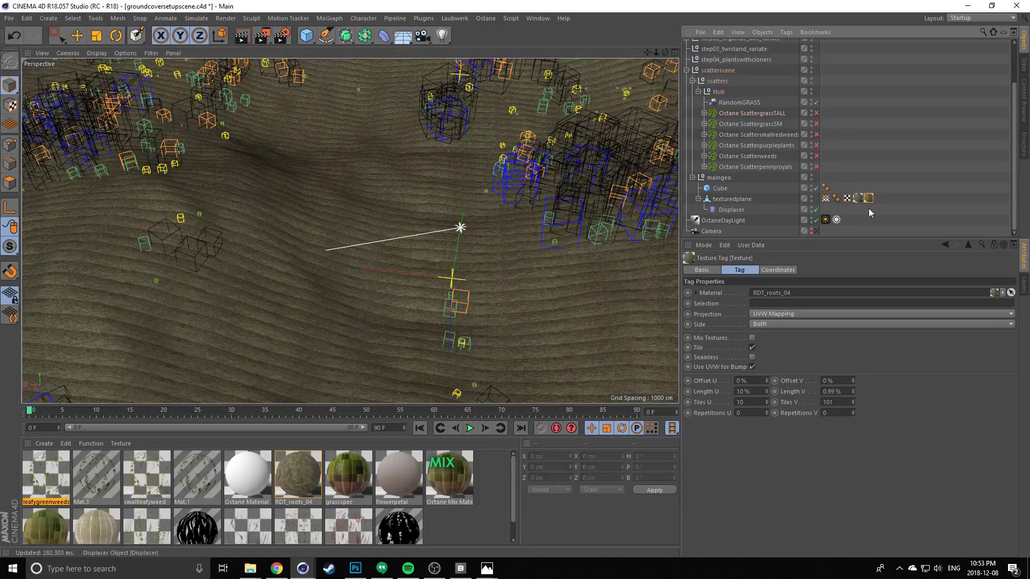
pyautogui.moveTo(867, 205); pyautogui.dragTo(869, 206)
pyautogui.moveTo(388, 190)
pyautogui.keyDown('alt'); pyautogui.mouseDown()
pyautogui.moveTo(354, 191)
pyautogui.moveTo(333, 152)
pyautogui.moveTo(345, 168)
pyautogui.moveTo(335, 183)
pyautogui.mouseUp(); pyautogui.keyUp('alt')
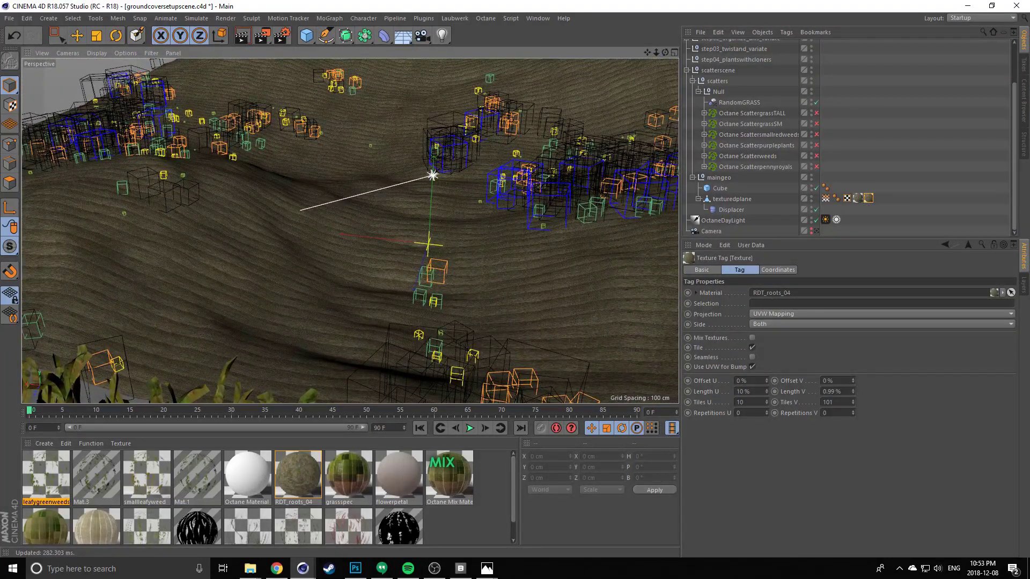
pyautogui.moveTo(1, 102); pyautogui.dragTo(67, 99)
pyautogui.moveTo(226, 92); pyautogui.dragTo(545, 306)
pyautogui.moveTo(292, 310); pyautogui.dragTo(411, 106)
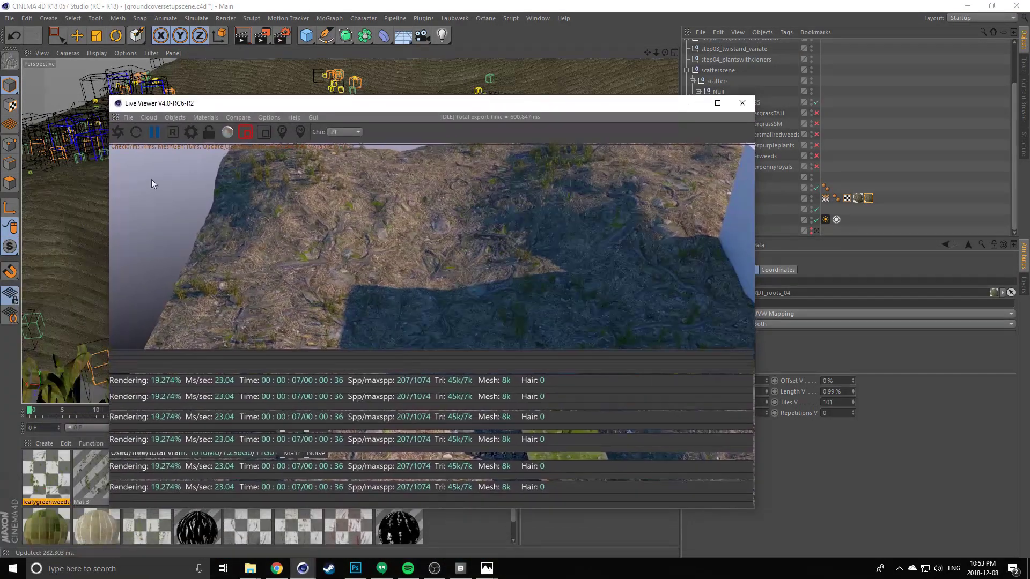
pyautogui.click(118, 131)
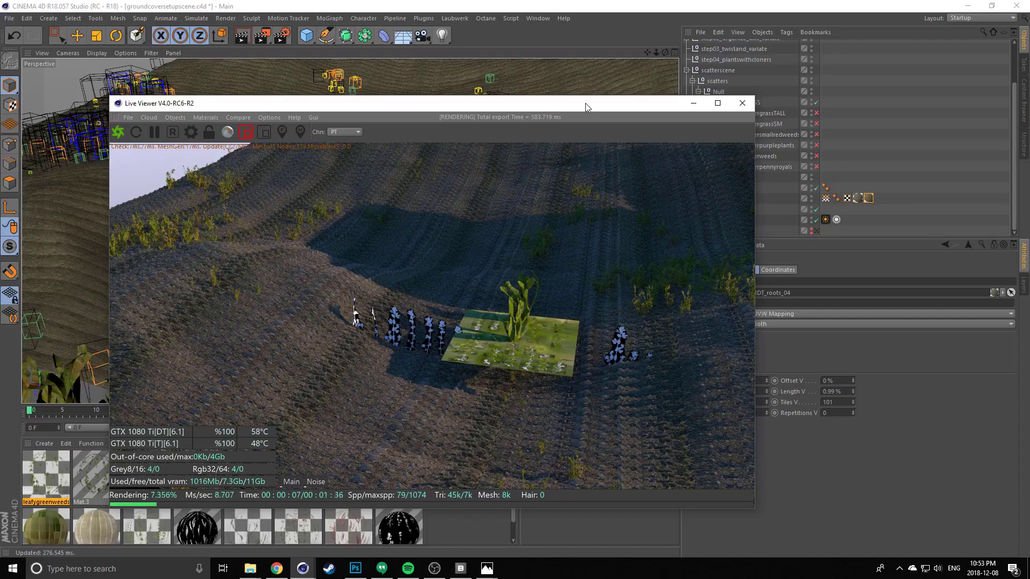
pyautogui.moveTo(587, 108); pyautogui.dragTo(570, 89)
# Show the properties of the first RDT_roots_04 tag, pause the render and minimize the Live Viewer
pyautogui.click(858, 198)
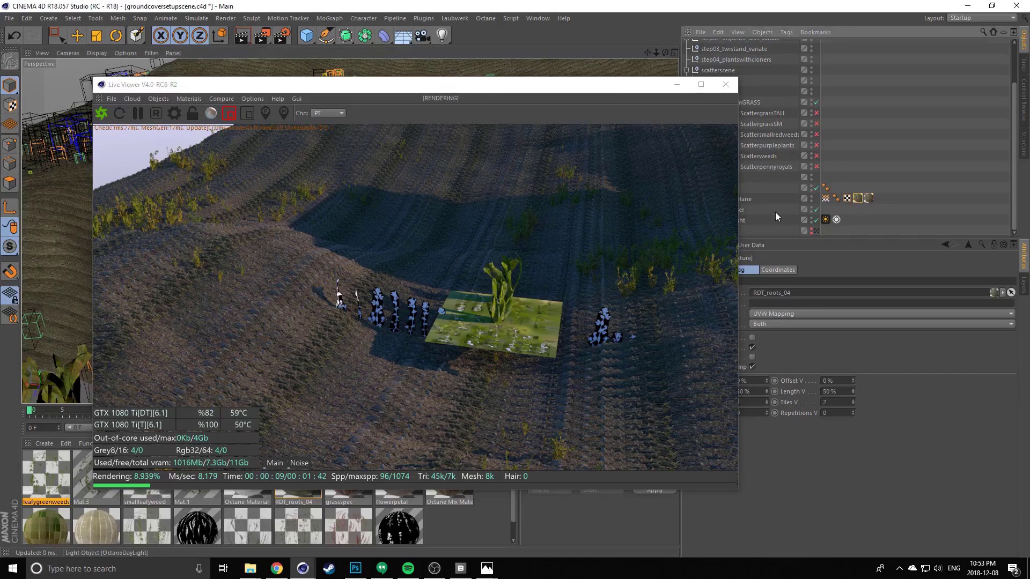
pyautogui.click(134, 113)
pyautogui.click(676, 85)
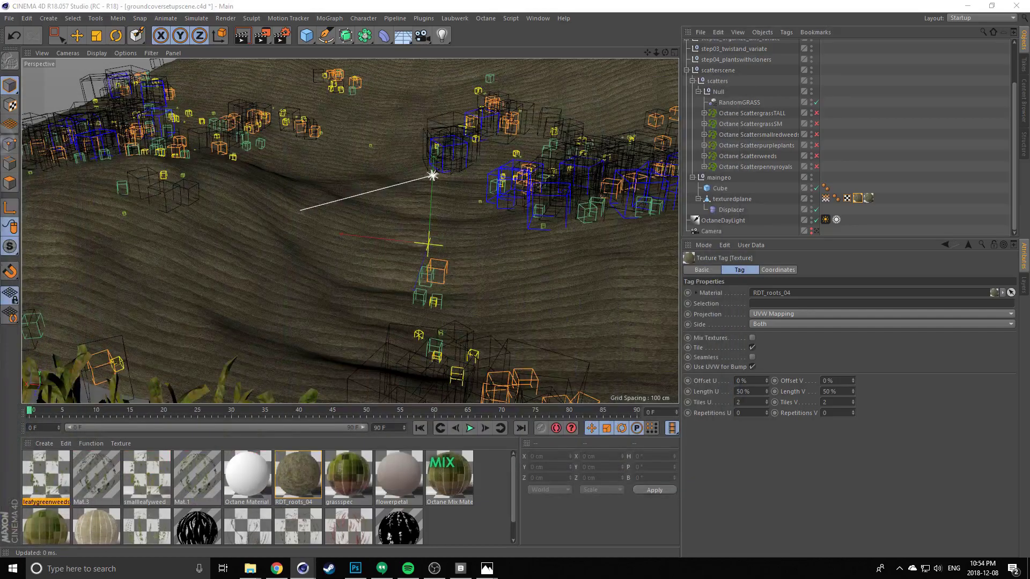
# Switch the projection of the second RDT_roots_04 texture tag on texturedplane from UVW Mapping to Cubic
pyautogui.keyDown('alt'); pyautogui.moveTo(324, 290); pyautogui.dragTo(382, 271, button='middle'); pyautogui.keyUp('alt')
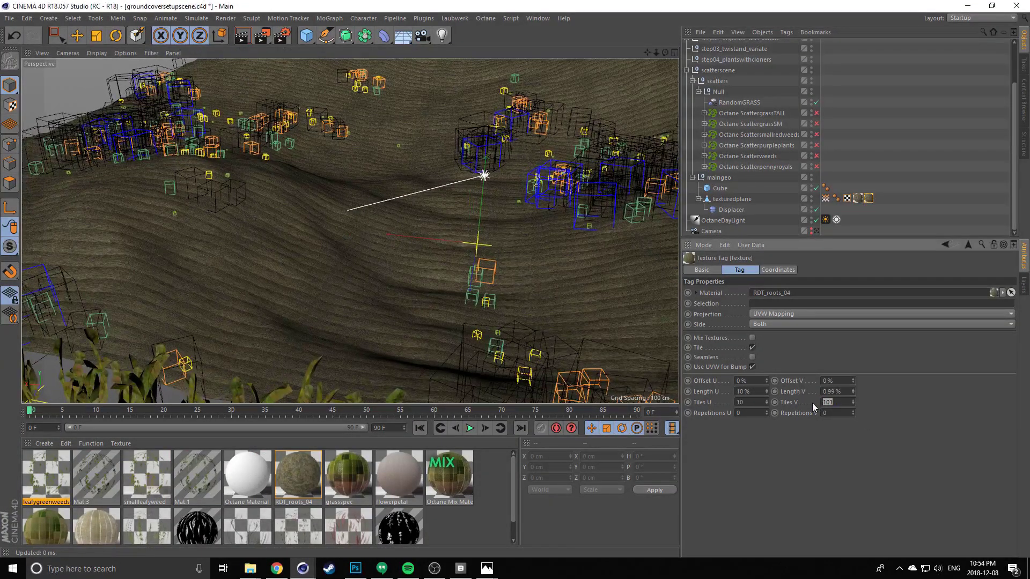
pyautogui.click(772, 314)
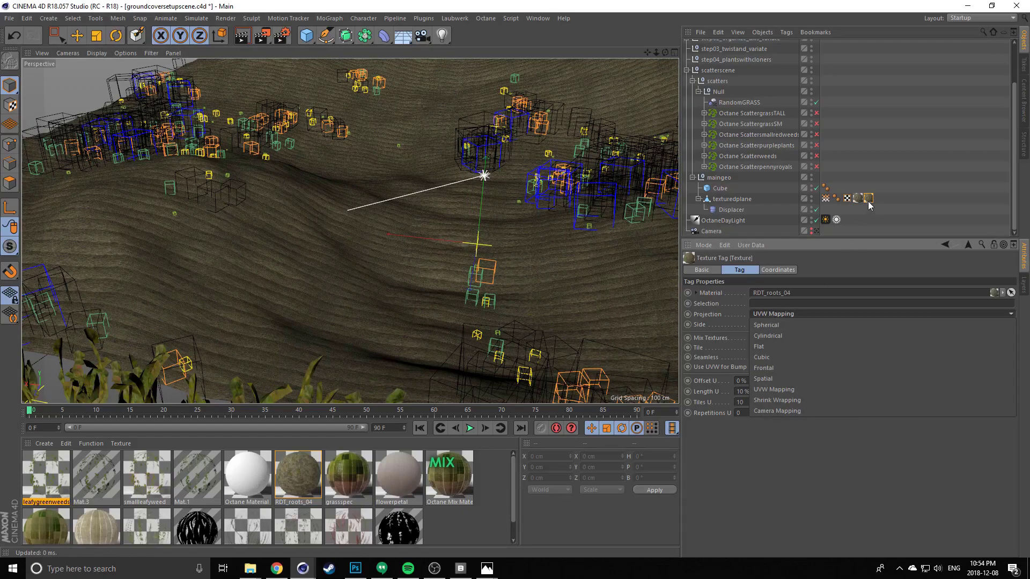
pyautogui.click(767, 357)
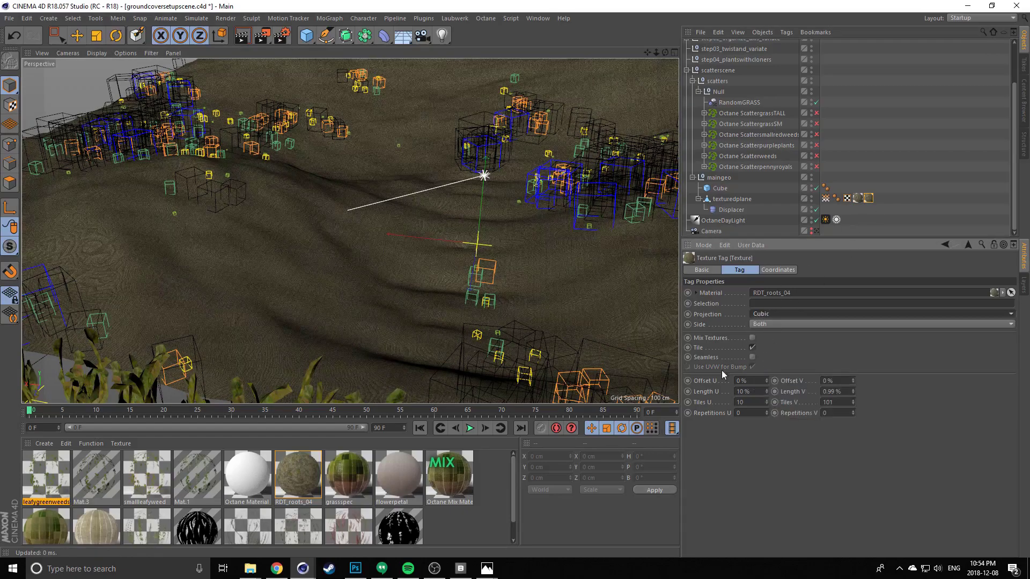
# Set Tiles U and Tiles V of the second RDT_roots_04 tag to 0.3 and check the texture across the terrain
pyautogui.click(749, 404)
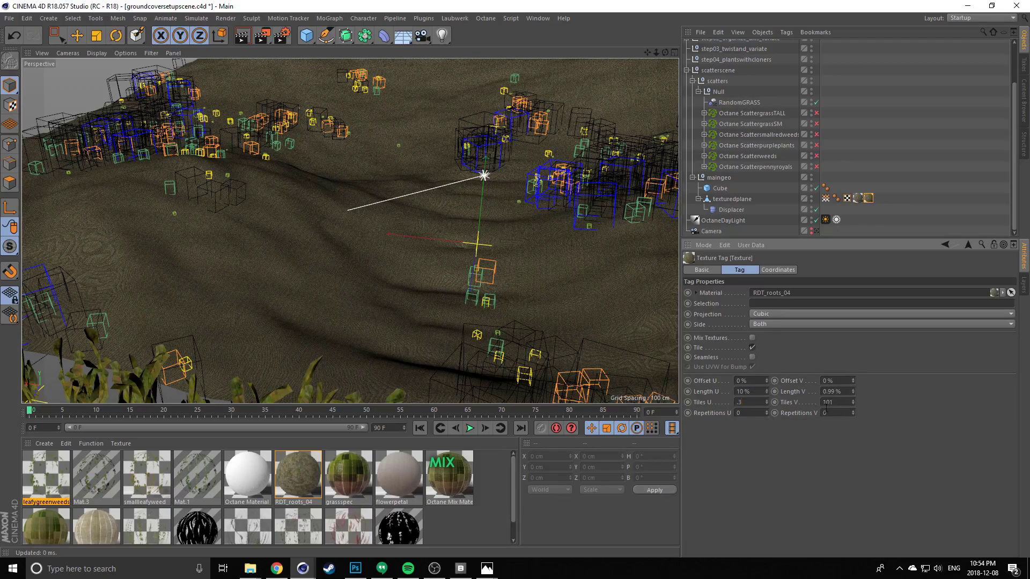
pyautogui.moveTo(833, 404); pyautogui.dragTo(766, 402)
pyautogui.write('0.3')
pyautogui.press('Return')
pyautogui.scroll(2, 354, 262)
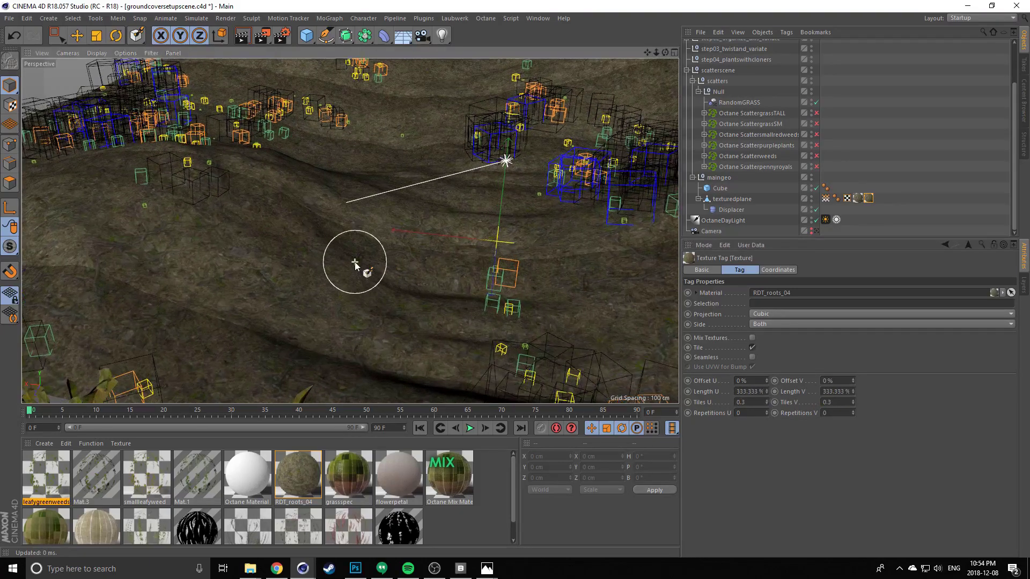
pyautogui.scroll(-1, 373, 257)
pyautogui.keyDown('alt'); pyautogui.moveTo(382, 273); pyautogui.dragTo(367, 204); pyautogui.keyUp('alt')
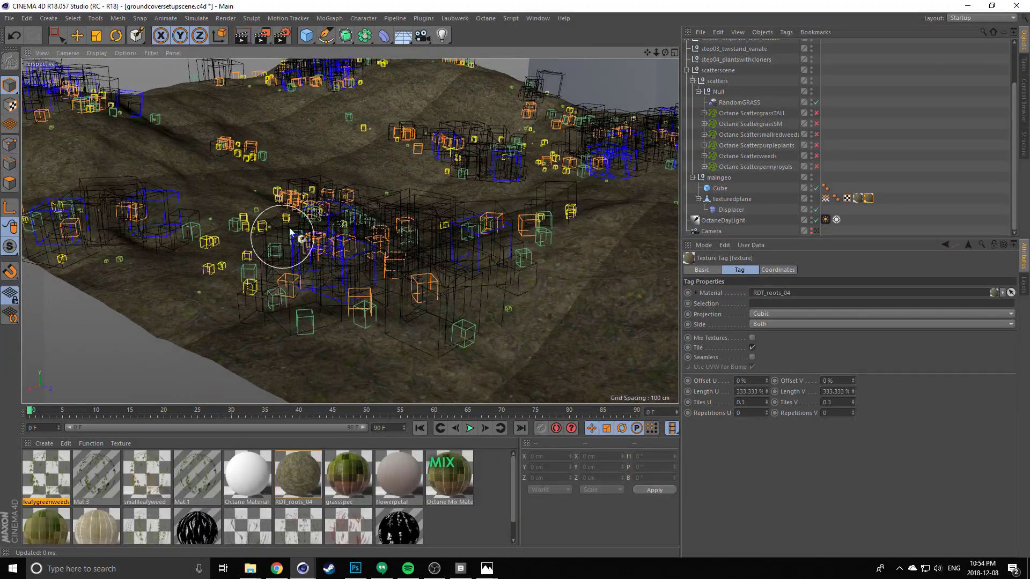
pyautogui.keyDown('alt'); pyautogui.moveTo(397, 204); pyautogui.dragTo(363, 258, button='middle'); pyautogui.keyUp('alt')
pyautogui.keyDown('alt'); pyautogui.moveTo(363, 262); pyautogui.dragTo(385, 240); pyautogui.keyUp('alt')
pyautogui.keyDown('alt'); pyautogui.moveTo(326, 276); pyautogui.dragTo(293, 264); pyautogui.keyUp('alt')
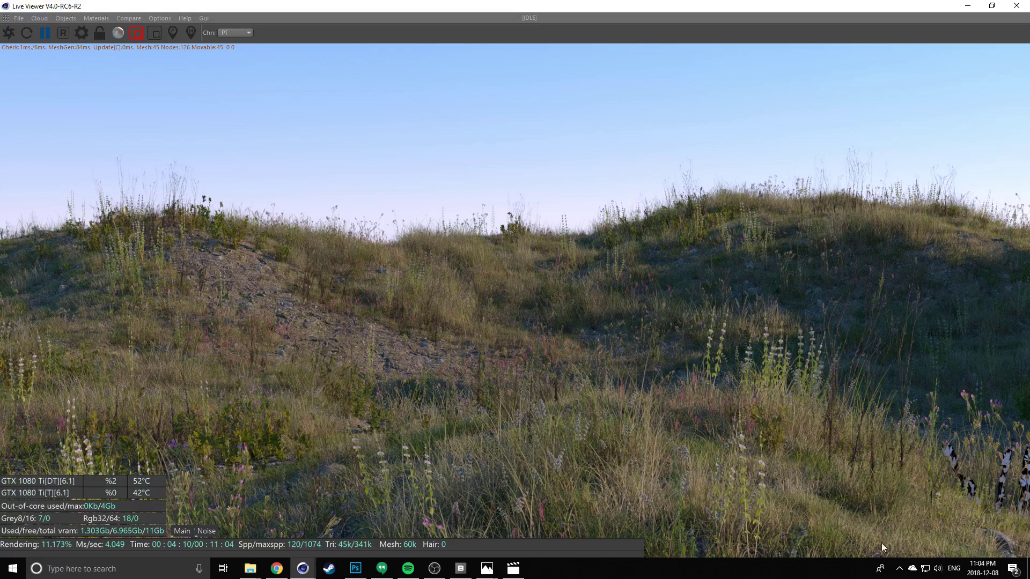
pyautogui.click(936, 570)
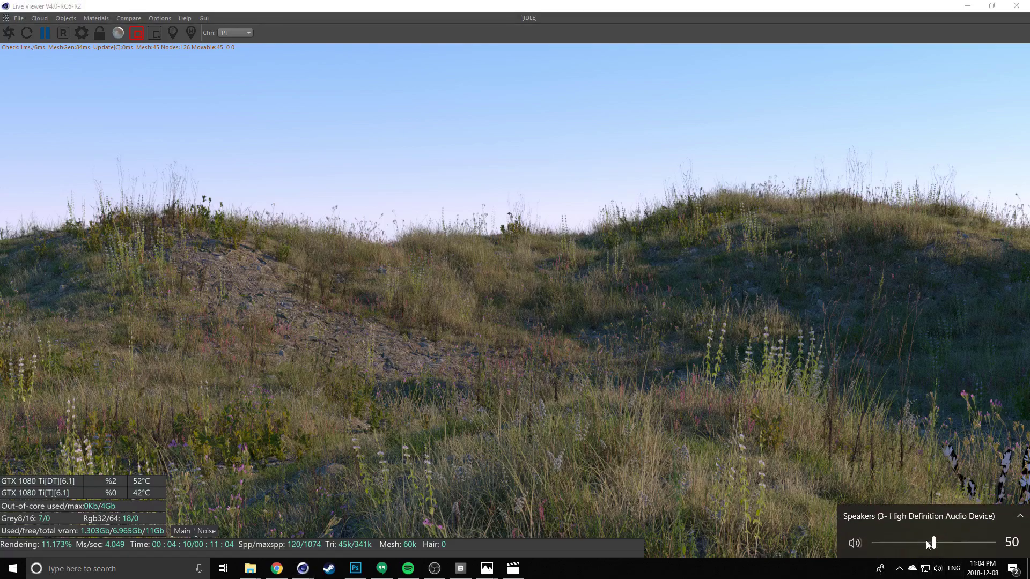
pyautogui.click(797, 571)
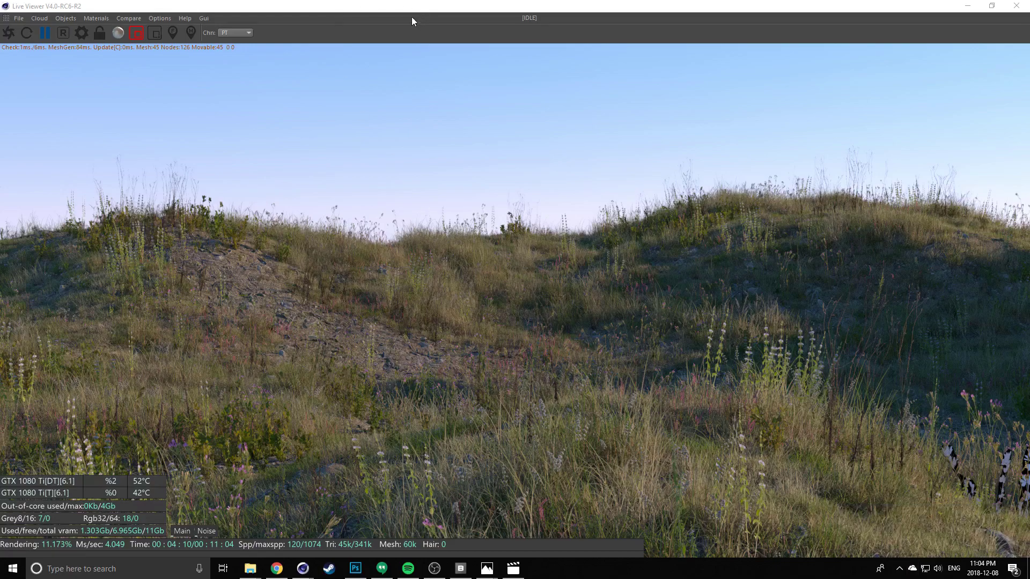
pyautogui.click(405, 30)
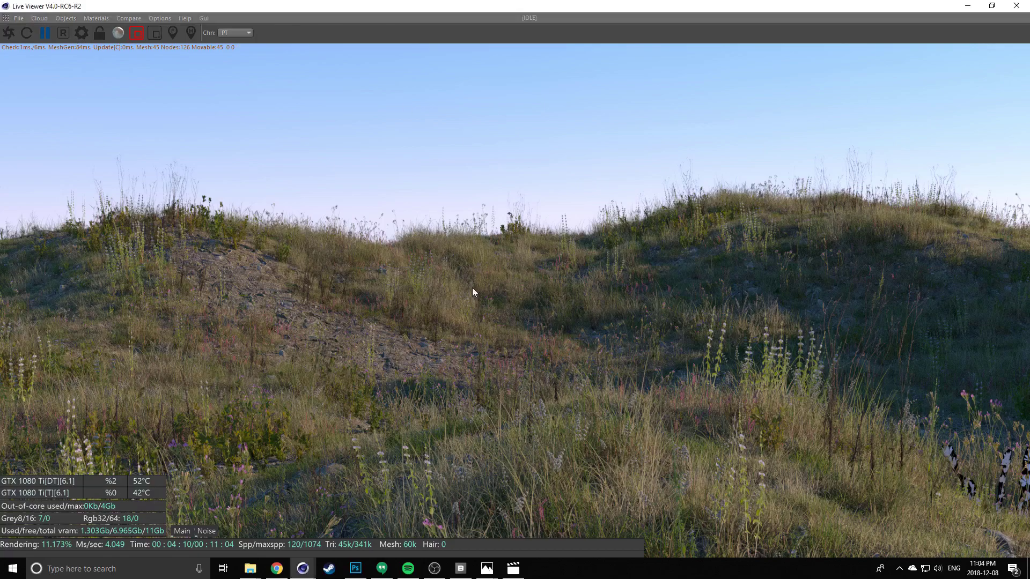